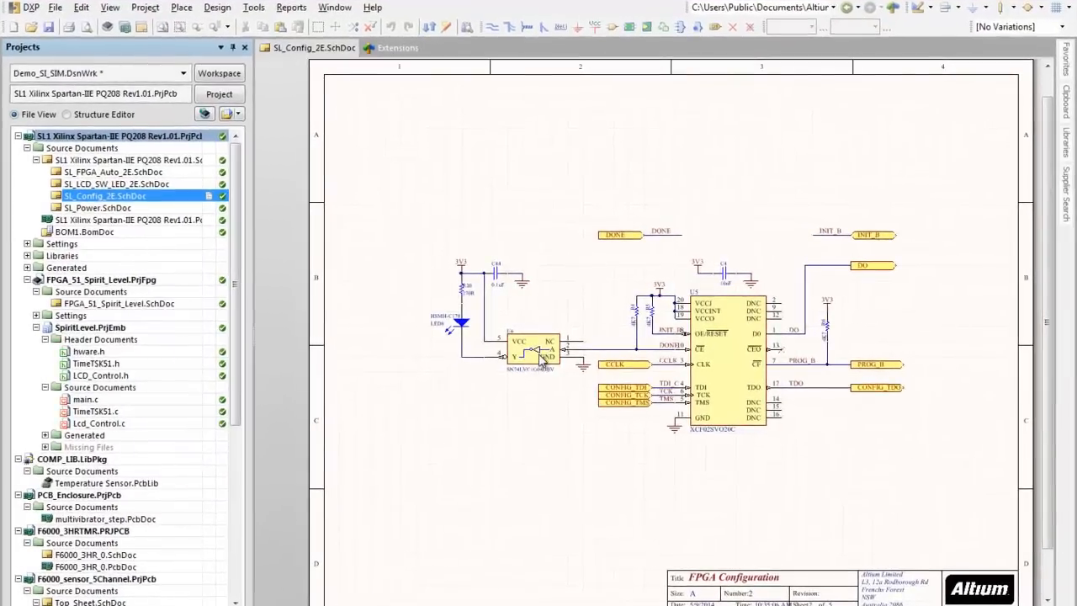
Step: Delete component U6 from the SL_Config_2E.SchDoc schematic and save the document
{"action": "left_click", "coordinate": [540, 351]}
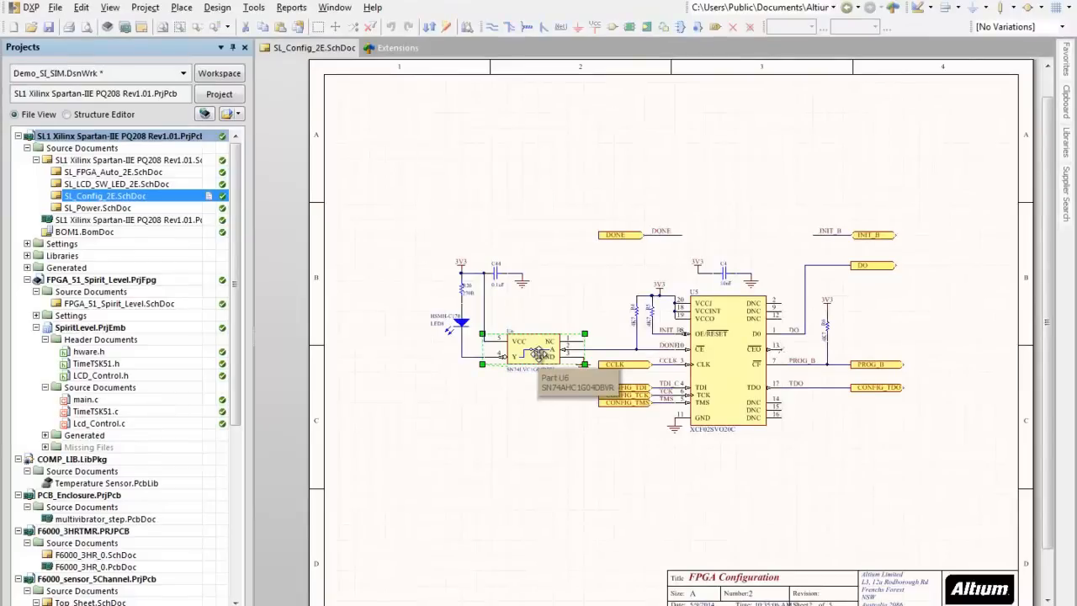
{"action": "key", "text": "Delete"}
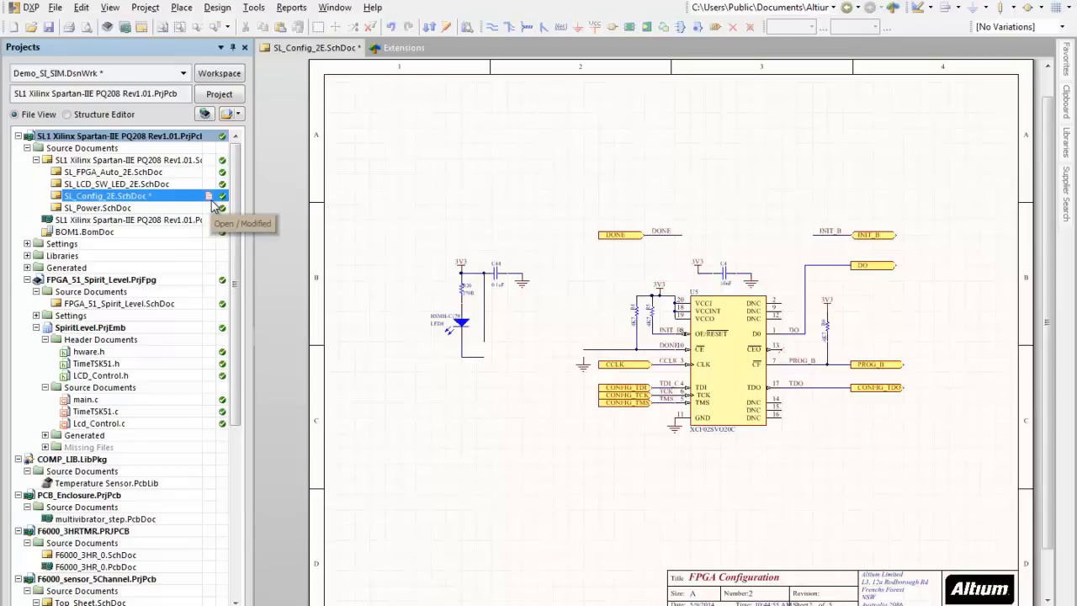
{"action": "left_click", "coordinate": [48, 27]}
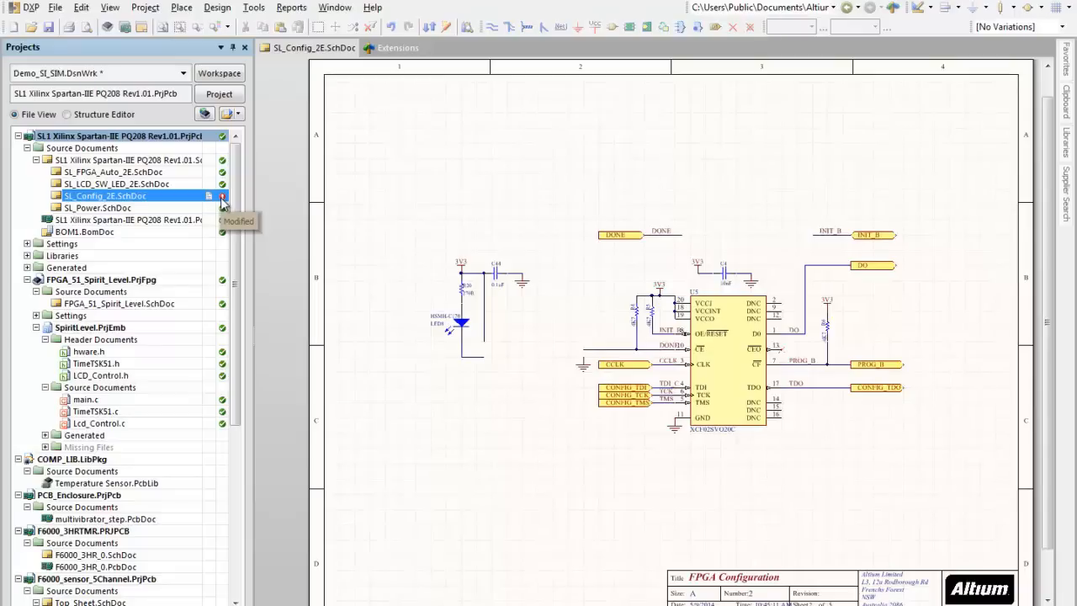
Step: Examine the Version Control preferences under Data Management, including the enabled providers and the Subversion executable options
{"action": "left_click", "coordinate": [26, 7]}
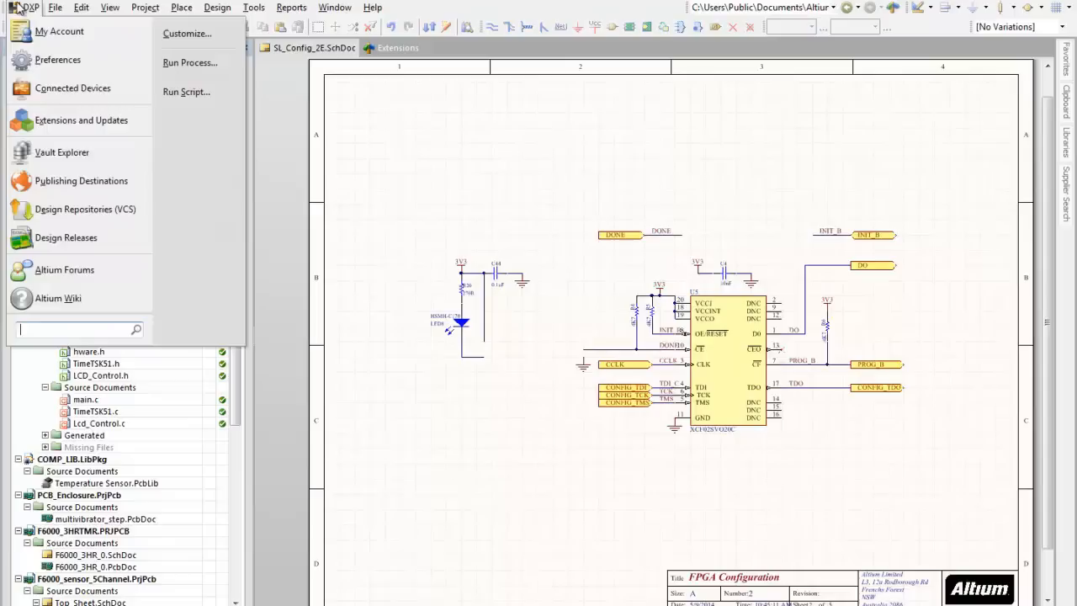
{"action": "left_click", "coordinate": [42, 59]}
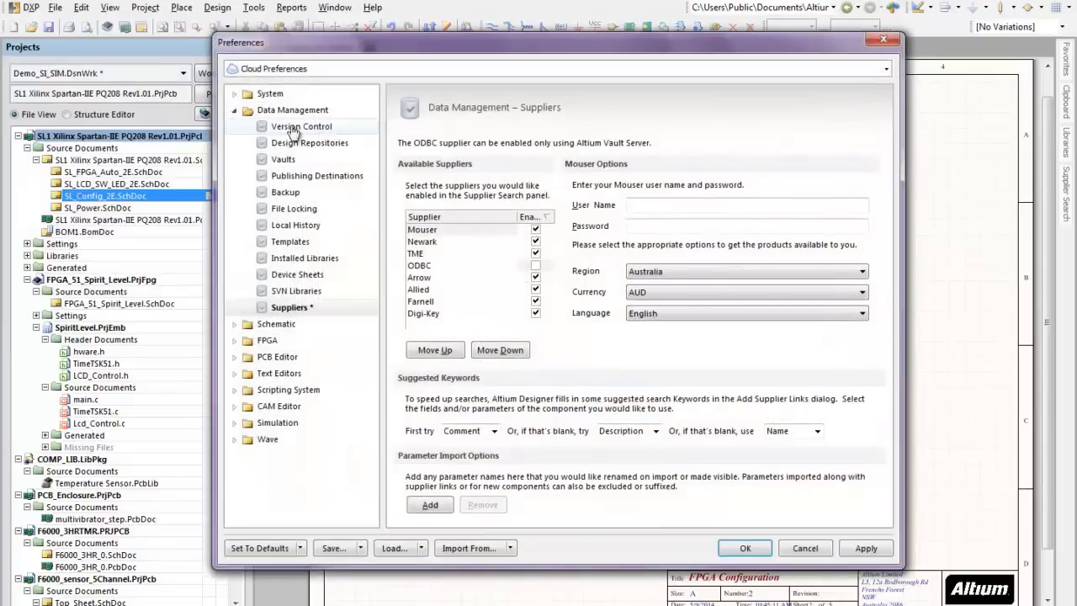
{"action": "left_click", "coordinate": [296, 128]}
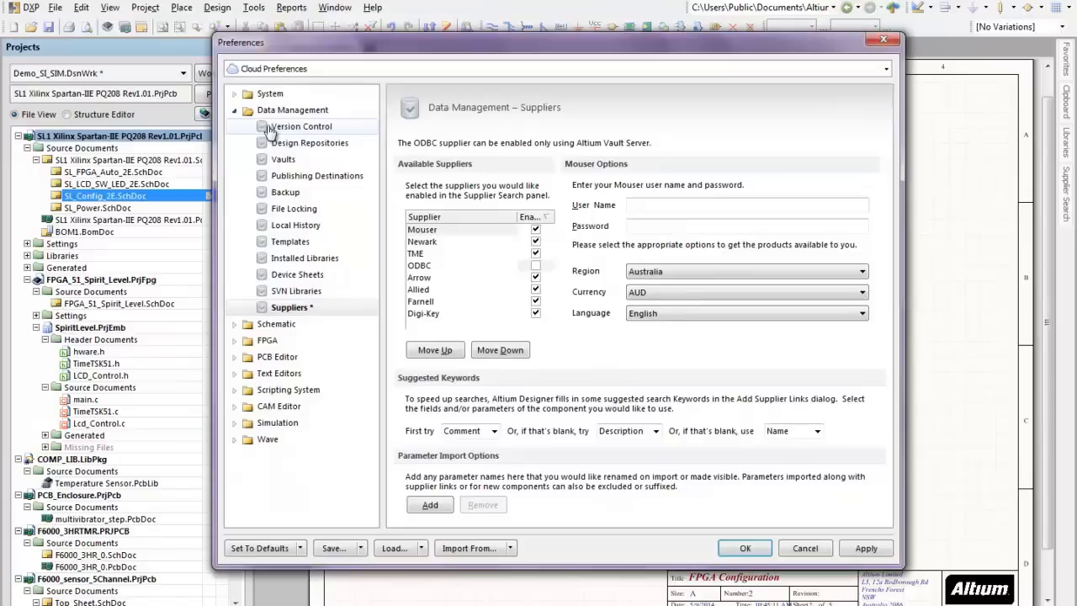
{"action": "left_click", "coordinate": [324, 143]}
{"action": "left_click", "coordinate": [313, 128]}
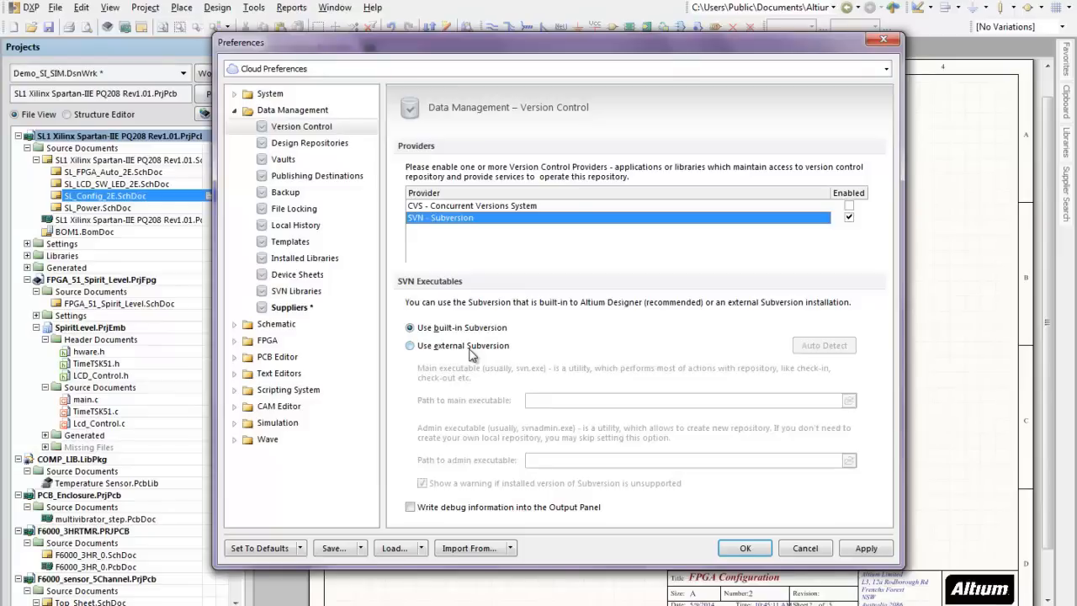
Step: Review the design repository settings and test the connection of Repository 1, leaving the preferences without applying changes
{"action": "left_click", "coordinate": [303, 143]}
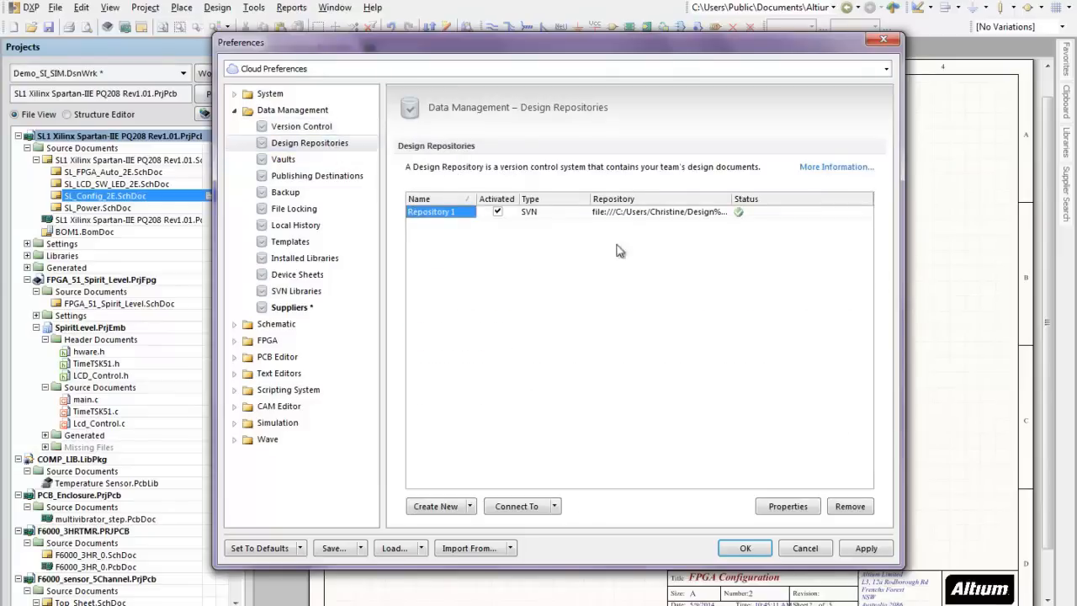
{"action": "left_click", "coordinate": [470, 507]}
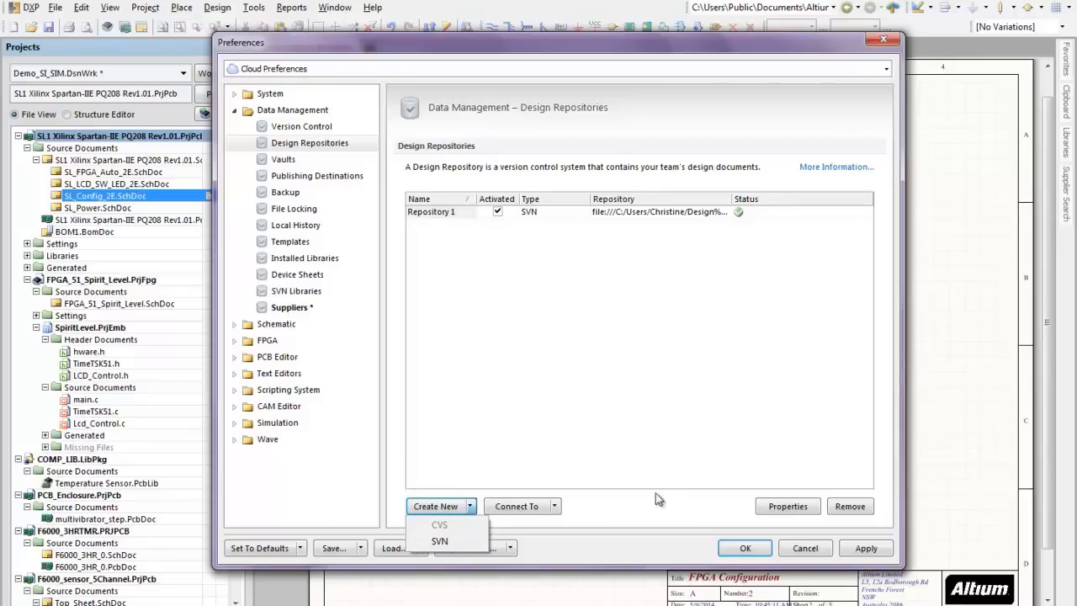
{"action": "left_click", "coordinate": [785, 507]}
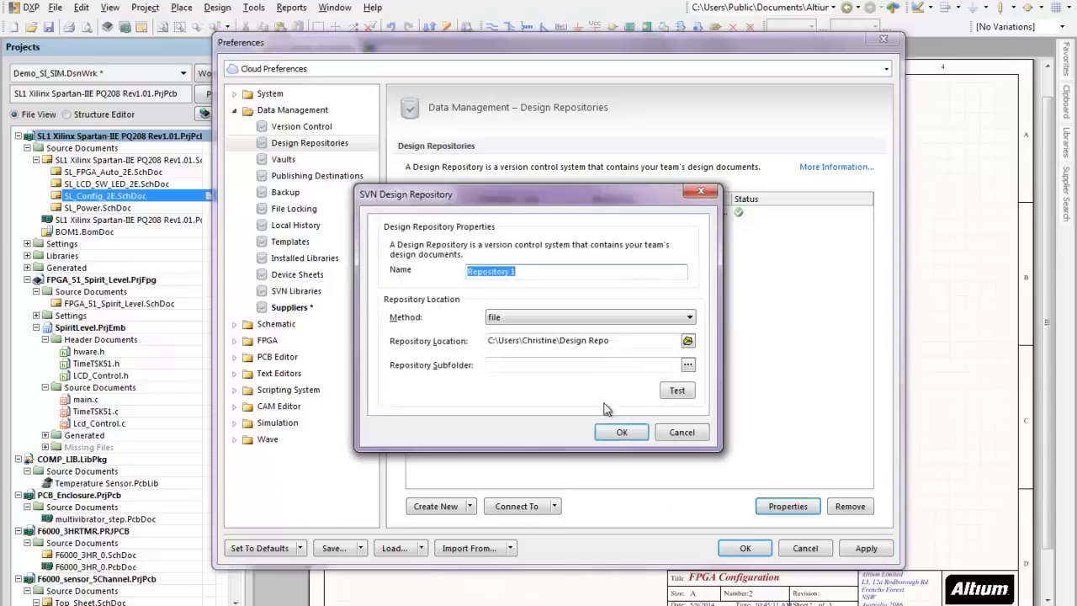
{"action": "left_click", "coordinate": [676, 391]}
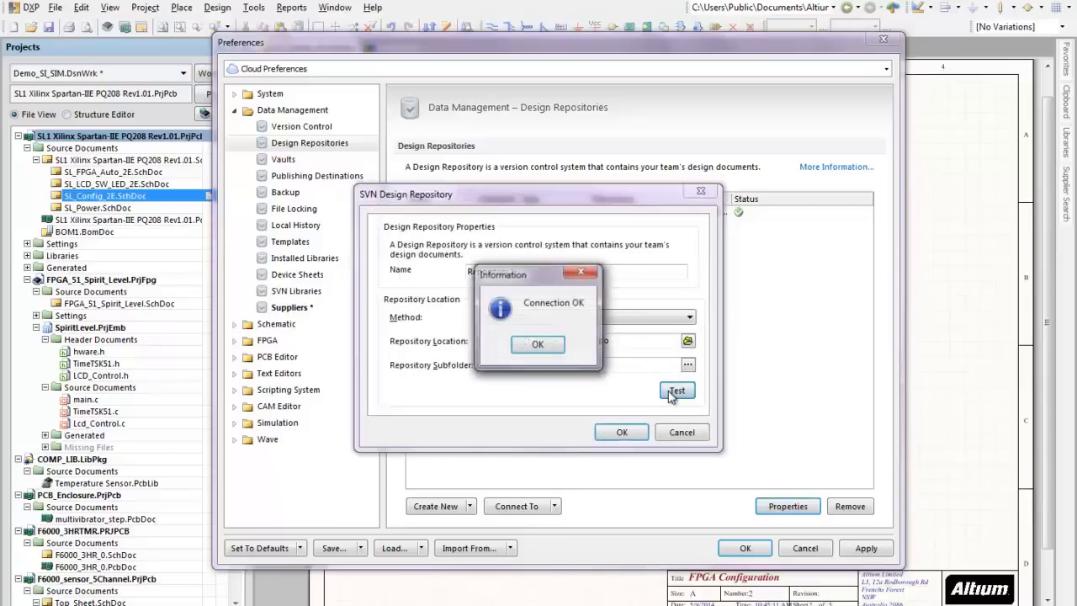
{"action": "left_click", "coordinate": [537, 345]}
{"action": "left_click", "coordinate": [680, 432]}
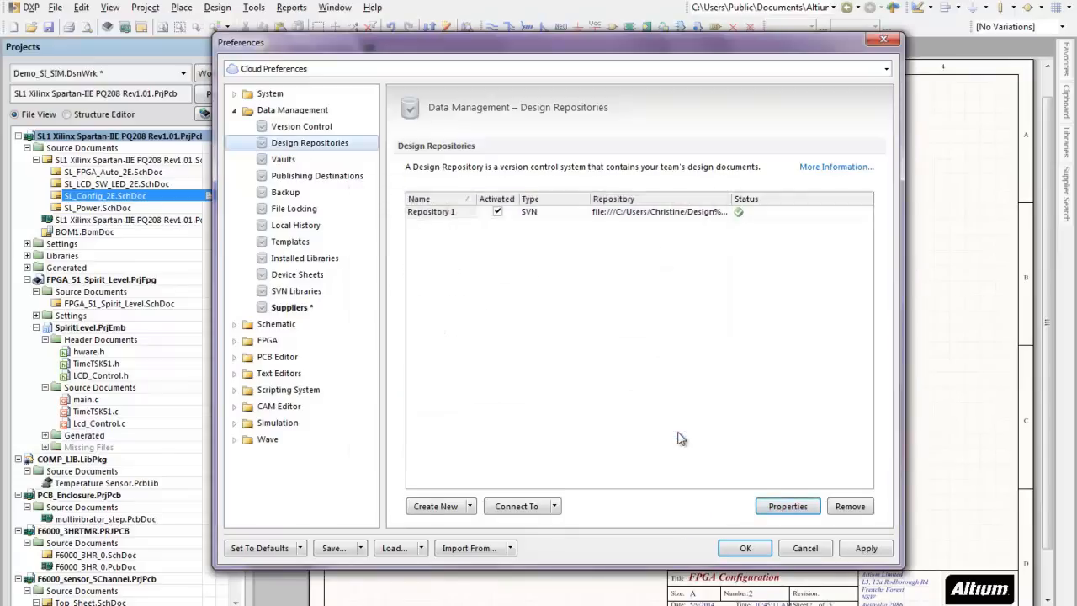
{"action": "left_click", "coordinate": [817, 548]}
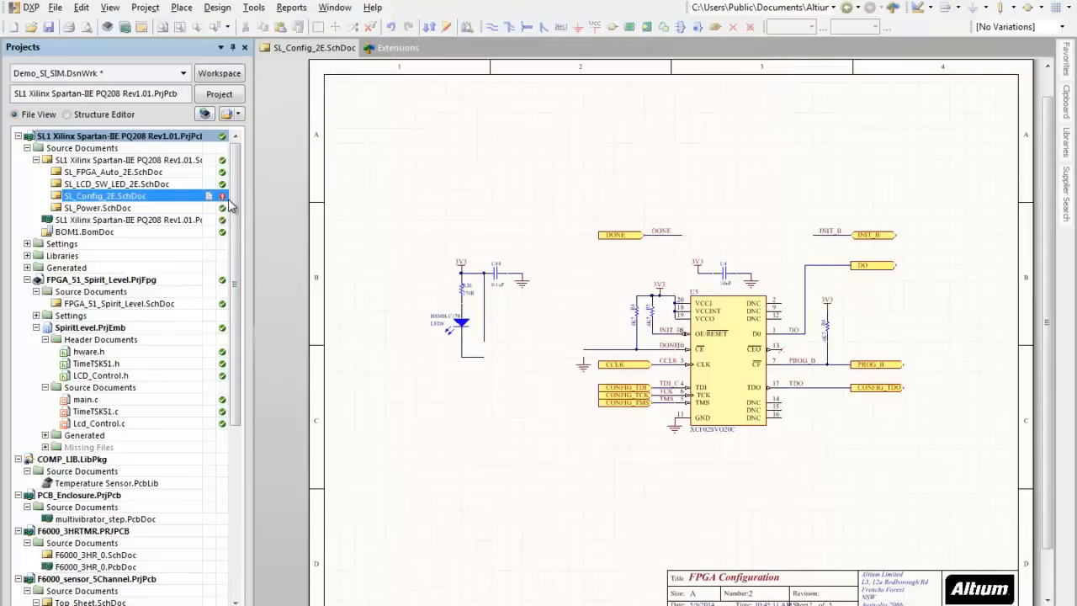
Step: Commit SL_Config_2E.SchDoc to version control with the comment "Removed component U6"
{"action": "left_click", "coordinate": [223, 197]}
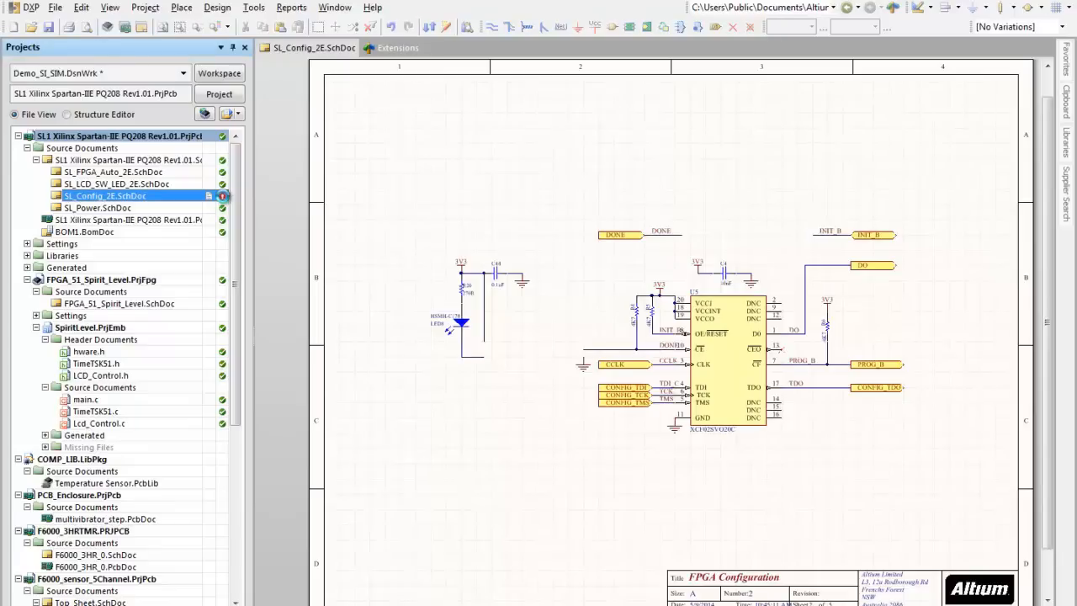
{"action": "right_click", "coordinate": [223, 196]}
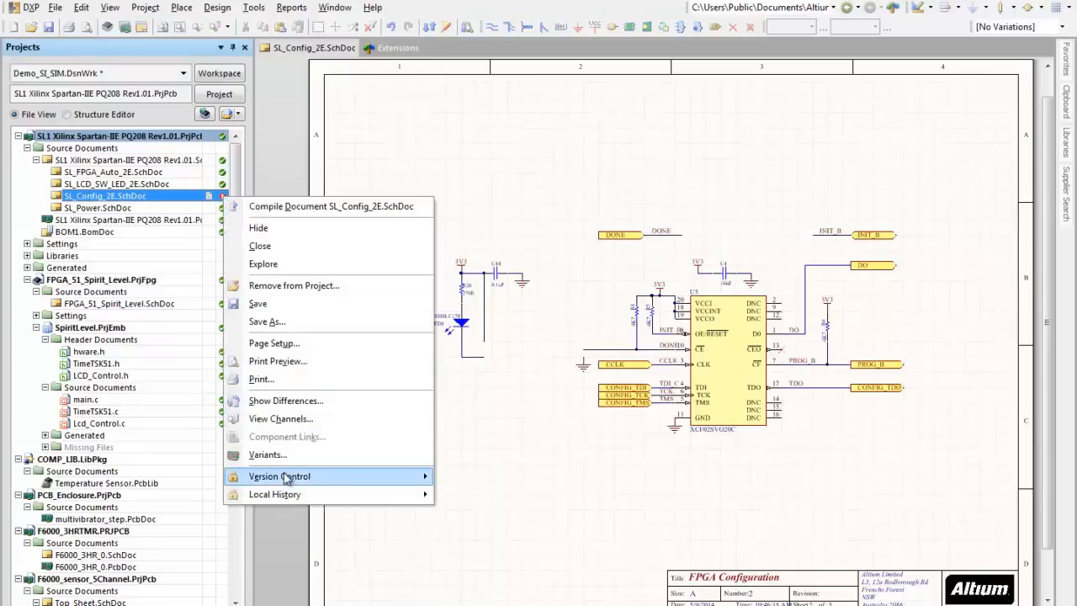
{"action": "mouse_move", "coordinate": [286, 477]}
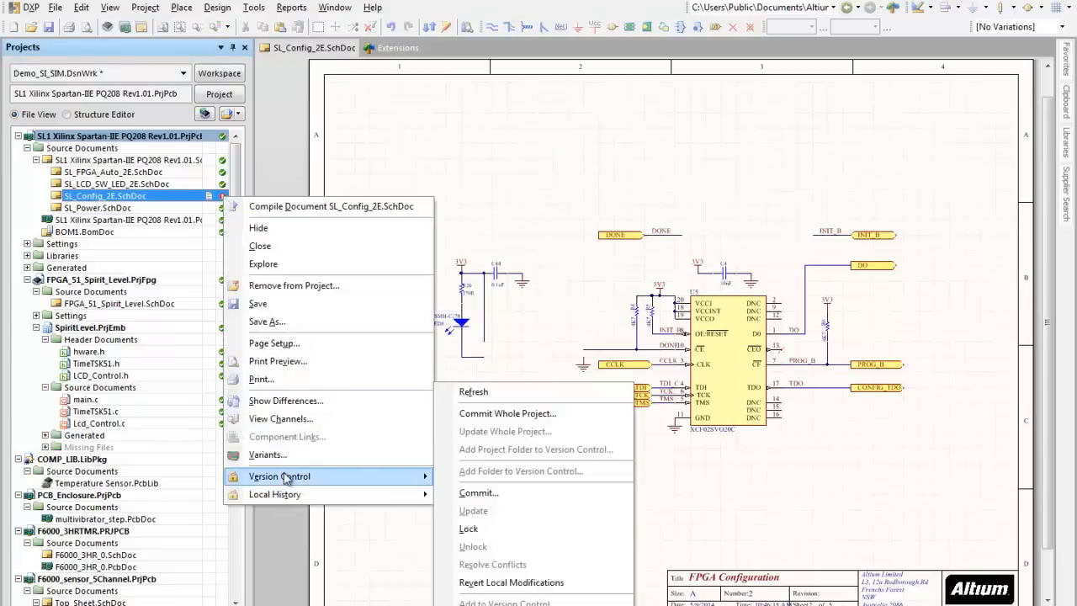
{"action": "left_click", "coordinate": [473, 495]}
{"action": "type", "text": "Rme"}
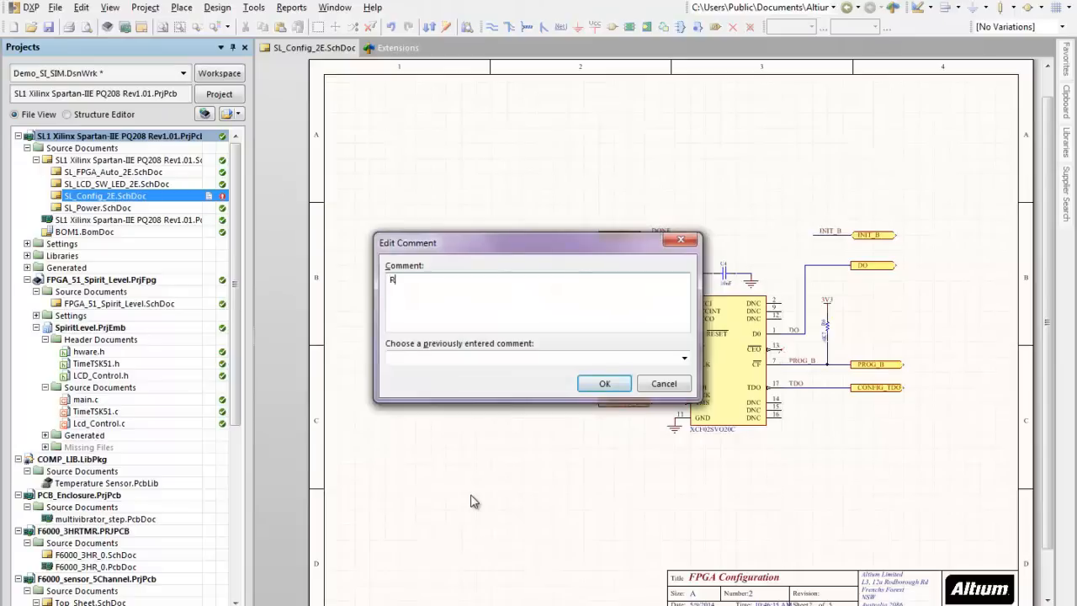
{"action": "key", "text": "BackSpace"}
{"action": "key", "text": "BackSpace"}
{"action": "type", "text": "emoved component U6"}
{"action": "left_click", "coordinate": [602, 383]}
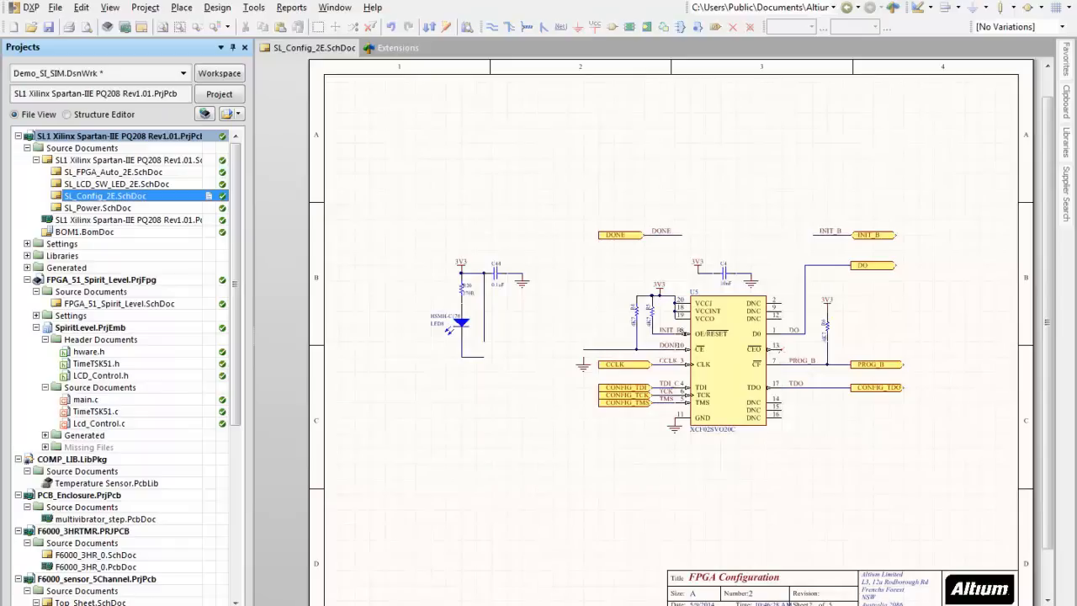
Step: Examine the revision timeline of SL_Config_2E.SchDoc in an enlarged Storage Manager, including the options for the latest commit, and close it
{"action": "left_click", "coordinate": [809, 605]}
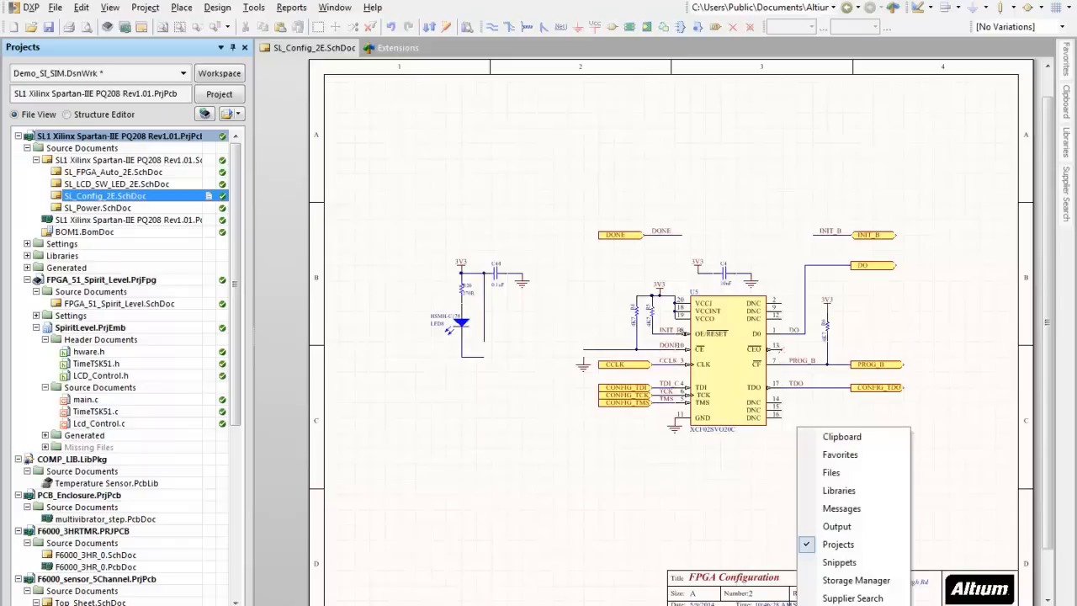
{"action": "left_click", "coordinate": [842, 582]}
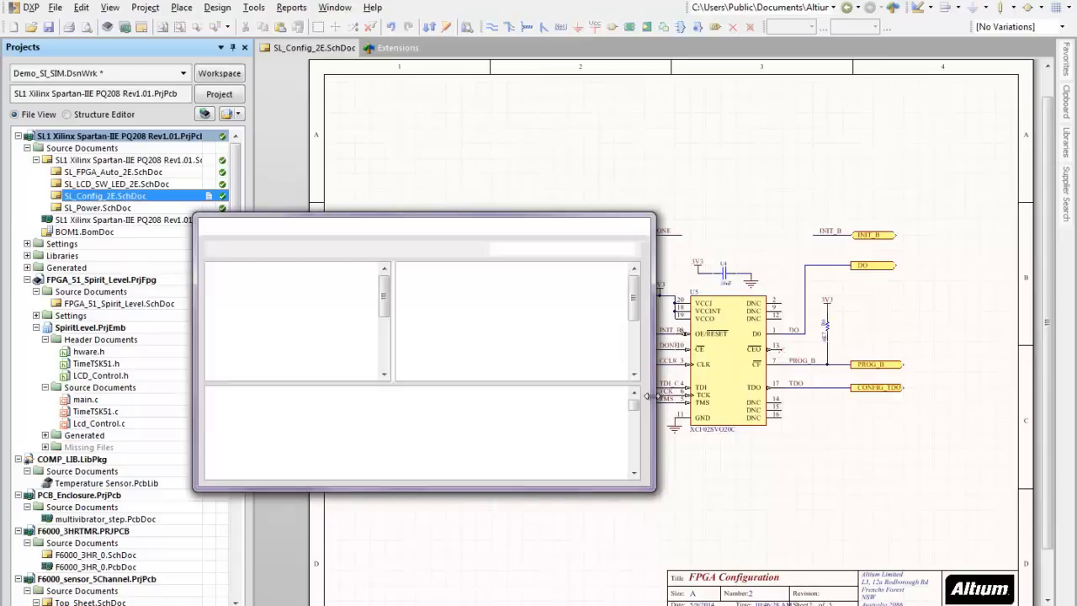
{"action": "left_click_drag", "start_coordinate": [654, 395], "coordinate": [977, 455]}
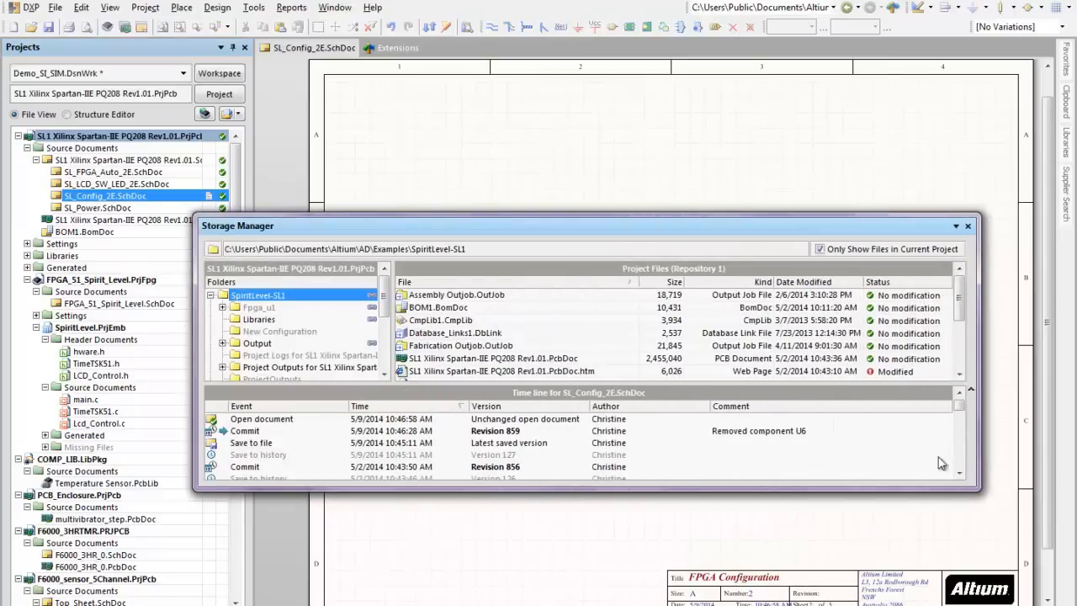
{"action": "left_click_drag", "start_coordinate": [779, 487], "coordinate": [770, 551]}
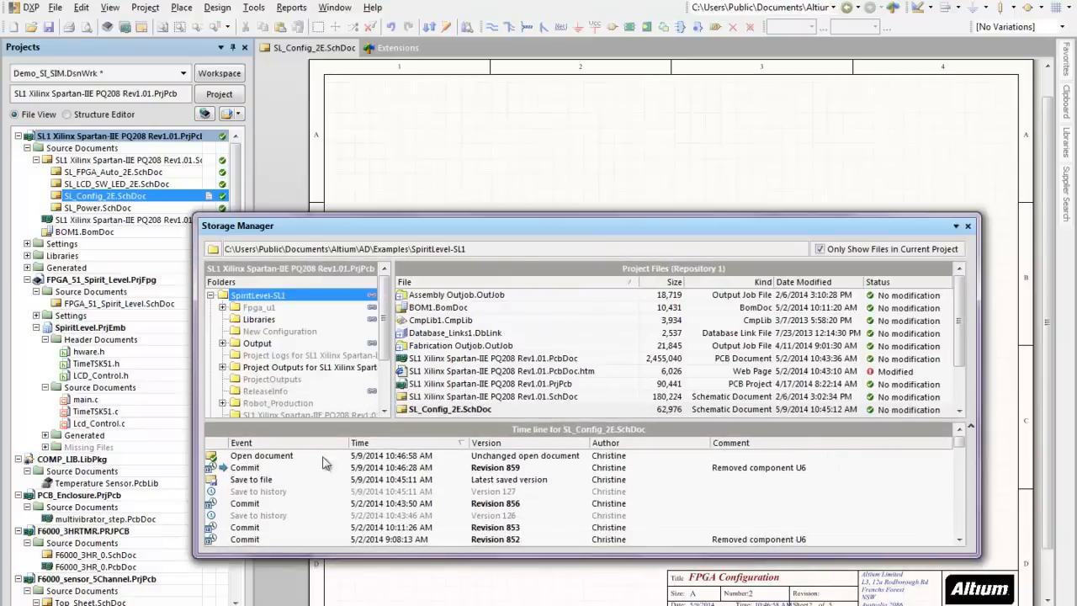
{"action": "left_click", "coordinate": [264, 470]}
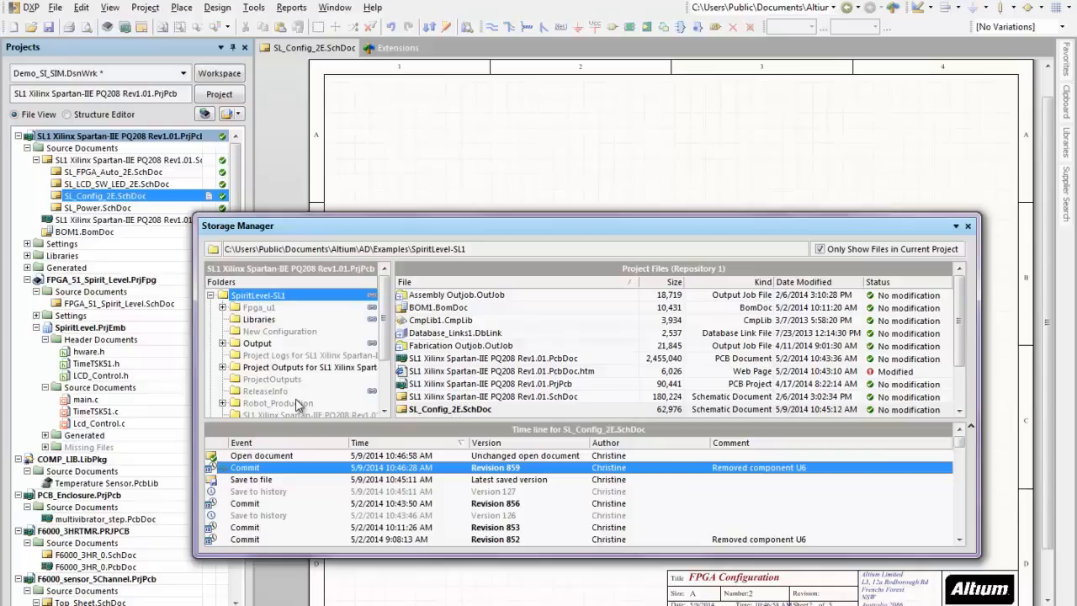
{"action": "right_click", "coordinate": [304, 466]}
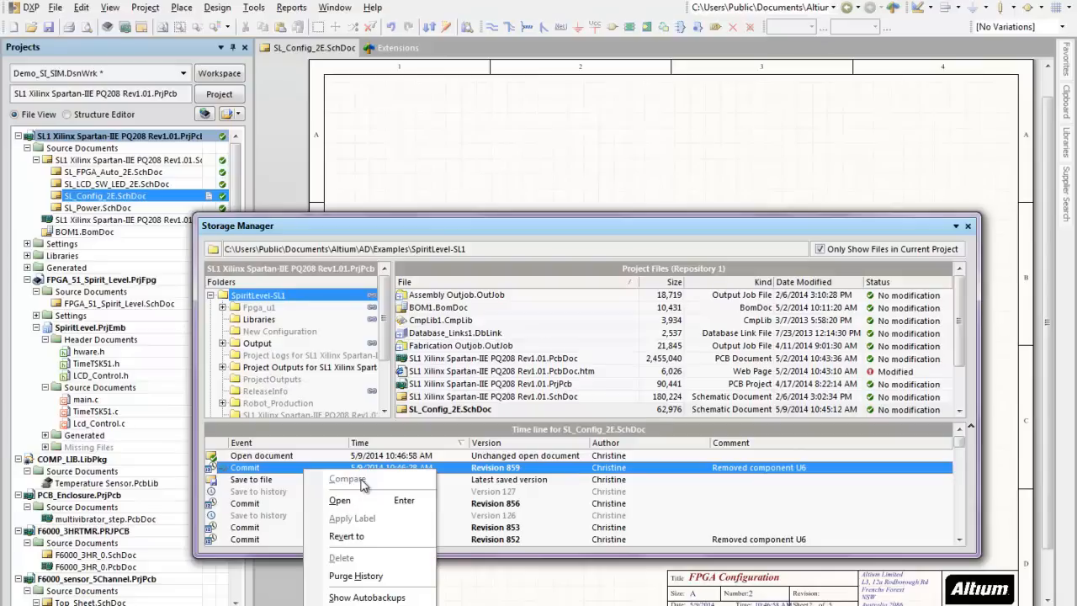
{"action": "left_click", "coordinate": [968, 227]}
{"action": "left_click", "coordinate": [968, 227]}
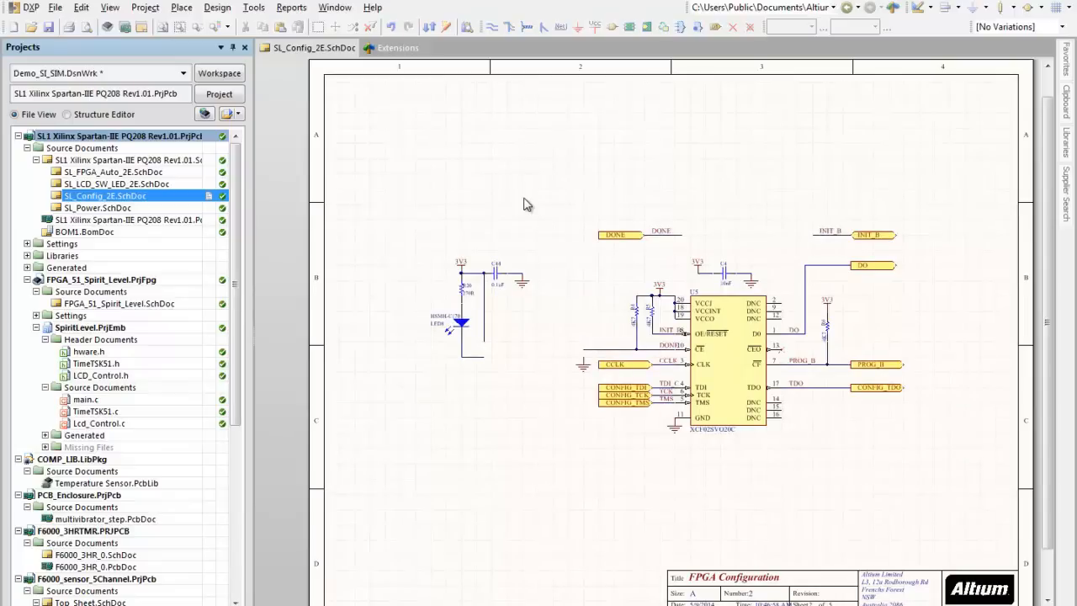
Step: Create an engineering change order from the schematic to the project's PCB document and review its change report
{"action": "left_click", "coordinate": [220, 9]}
{"action": "left_click", "coordinate": [228, 31]}
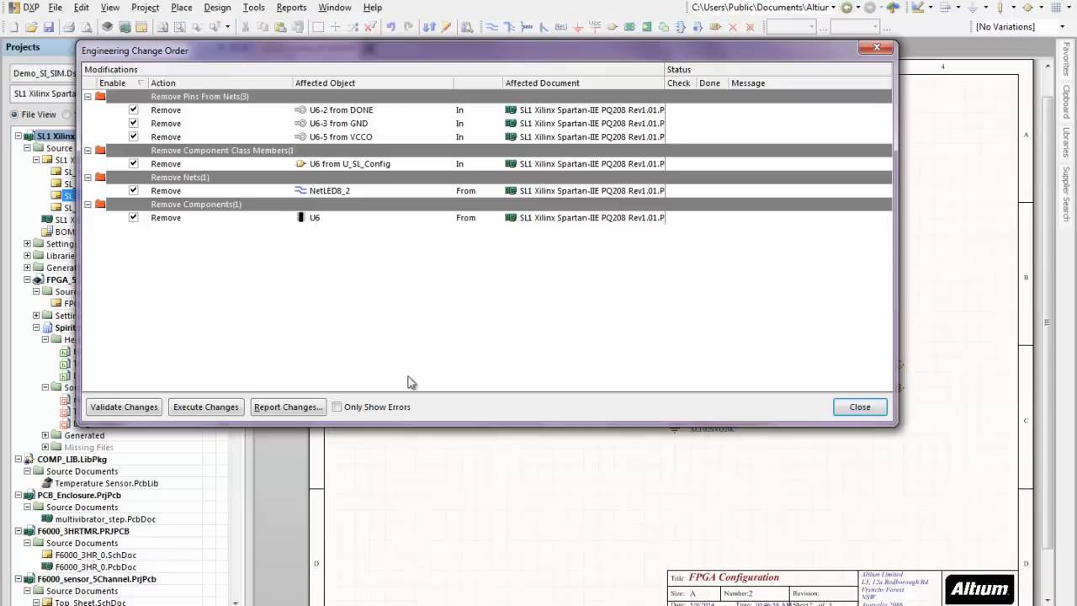
{"action": "left_click", "coordinate": [301, 410]}
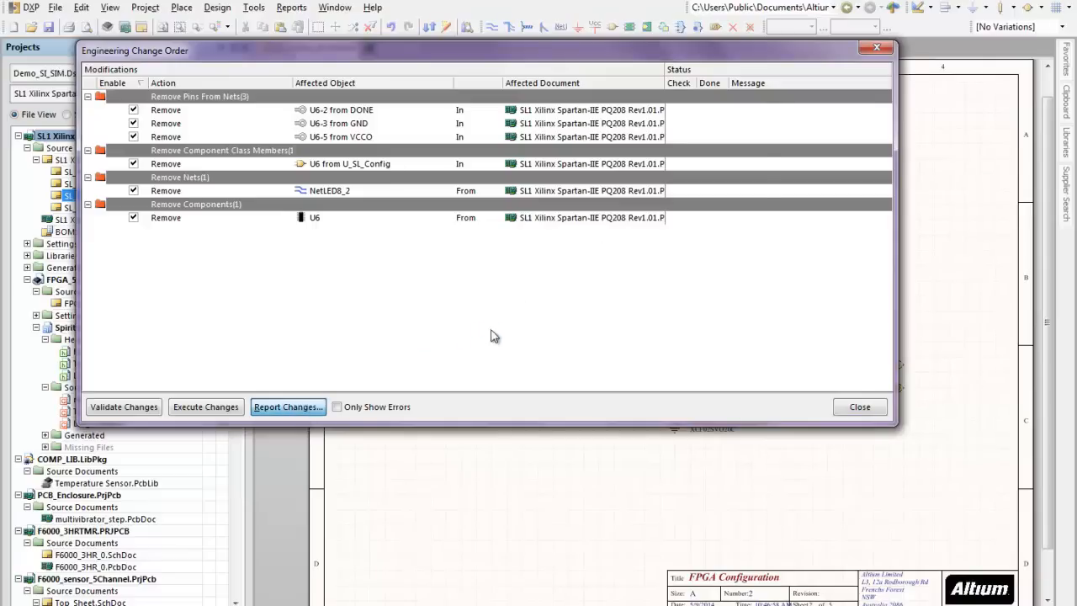
{"action": "scroll", "coordinate": [491, 330], "scroll_direction": "up", "scroll_amount": 8, "text": "ctrl"}
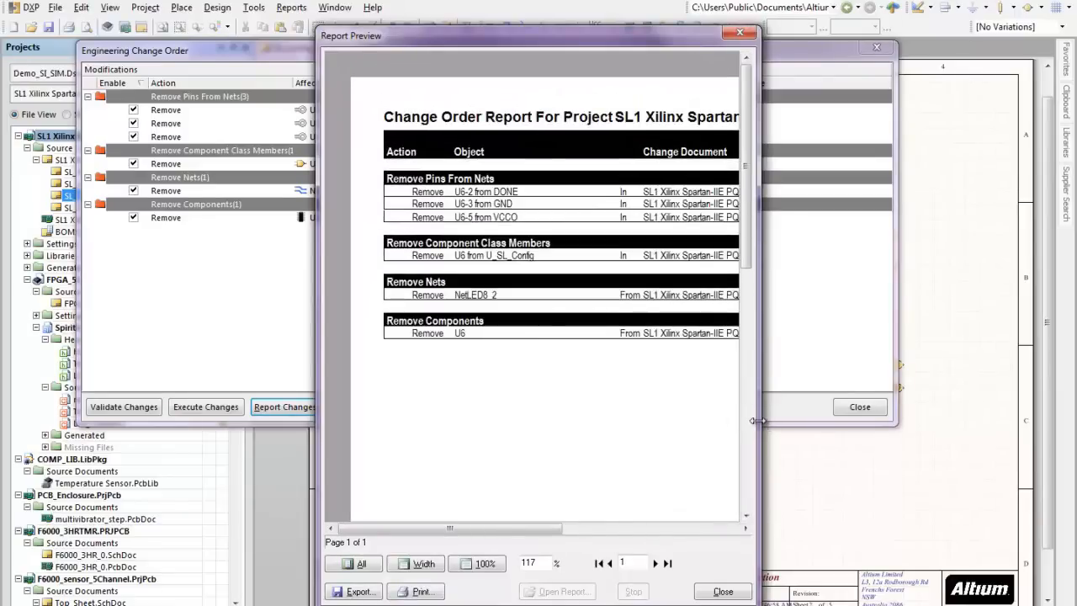
{"action": "left_click_drag", "start_coordinate": [762, 425], "coordinate": [1028, 438]}
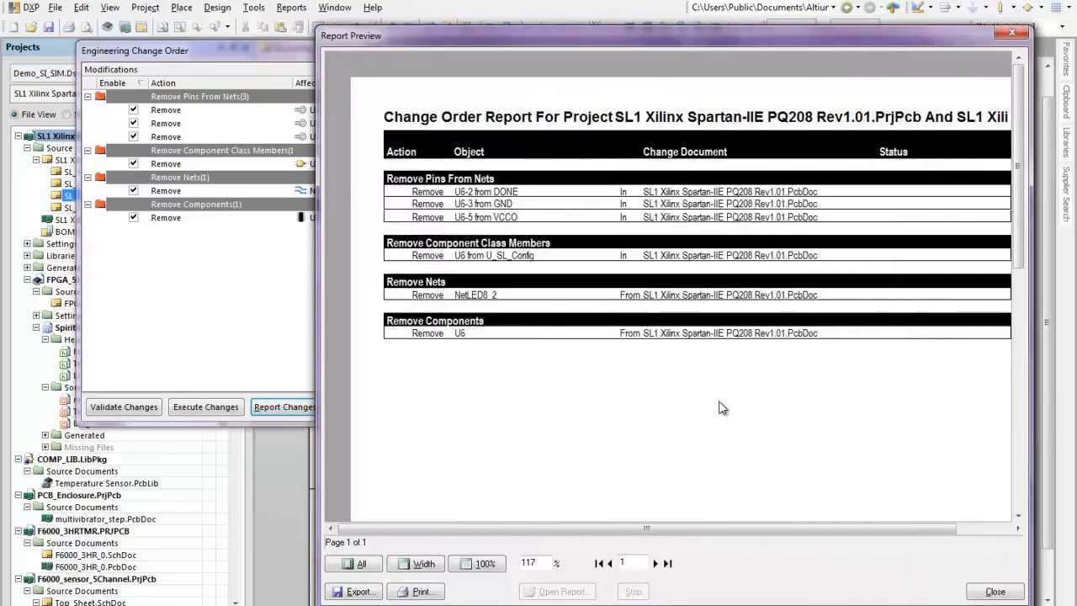
{"action": "scroll", "coordinate": [646, 400], "scroll_direction": "down", "scroll_amount": 3, "text": "ctrl"}
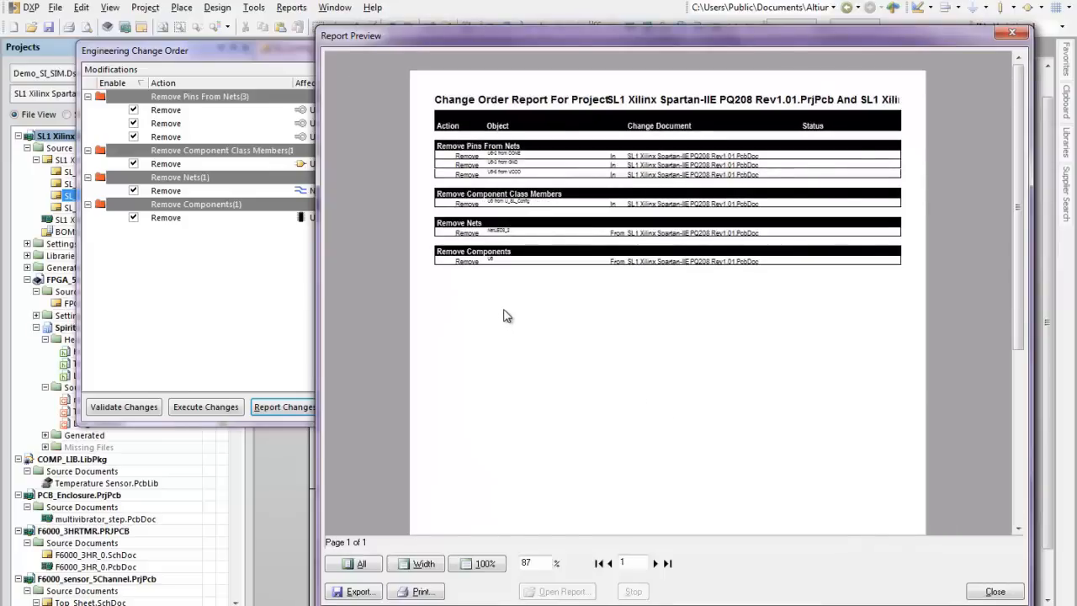
{"action": "scroll", "coordinate": [506, 316], "scroll_direction": "down", "scroll_amount": 10}
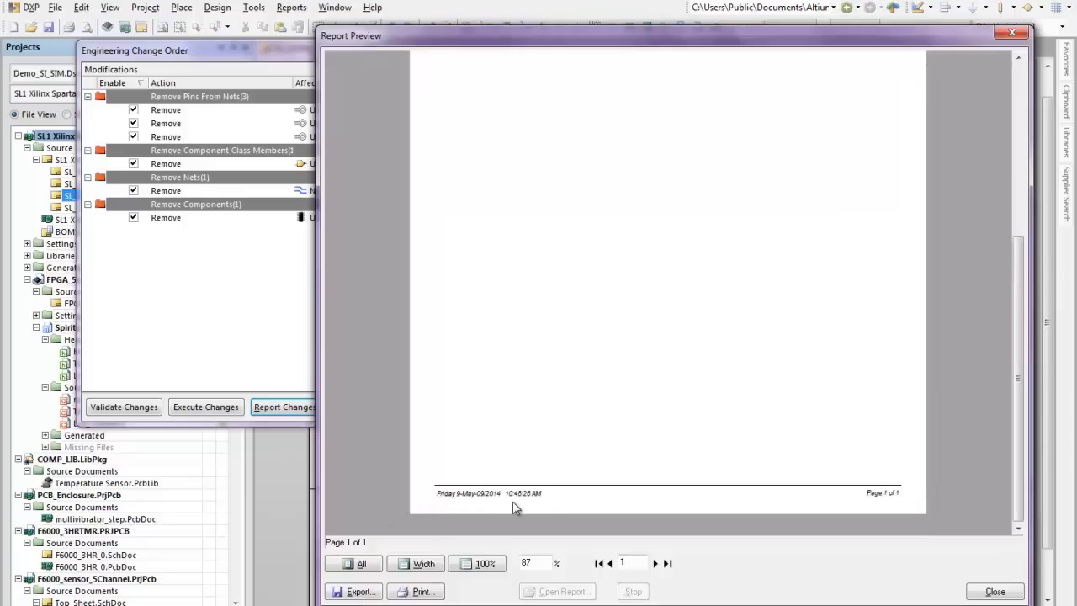
{"action": "left_click", "coordinate": [1018, 594]}
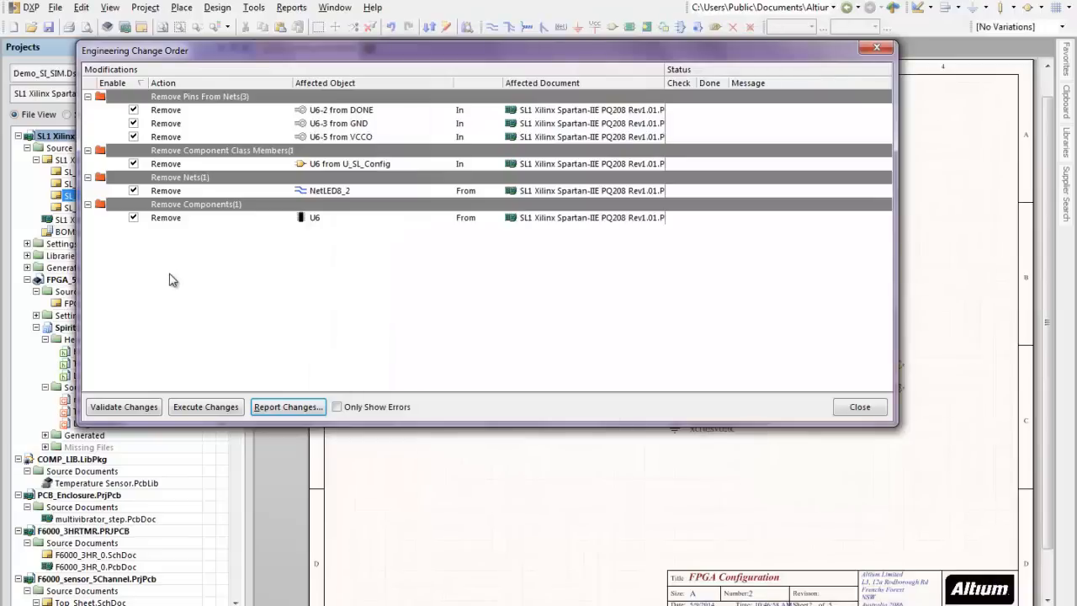
Step: Validate and execute the engineering change order that removes U6 and its related net items from the PCB, and close it
{"action": "left_click", "coordinate": [123, 406]}
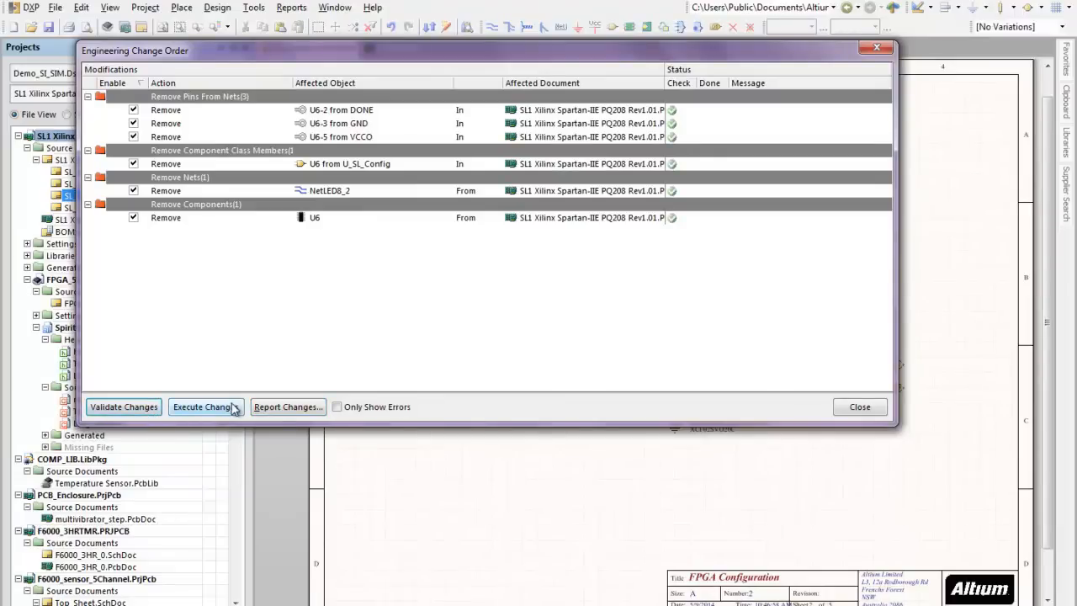
{"action": "left_click", "coordinate": [206, 406]}
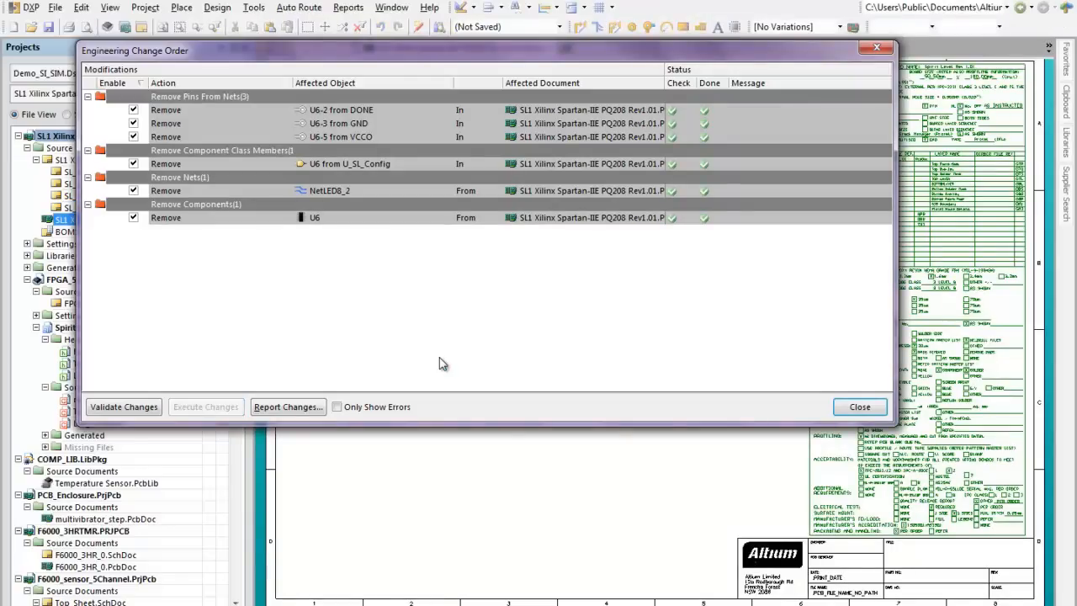
{"action": "left_click", "coordinate": [858, 407]}
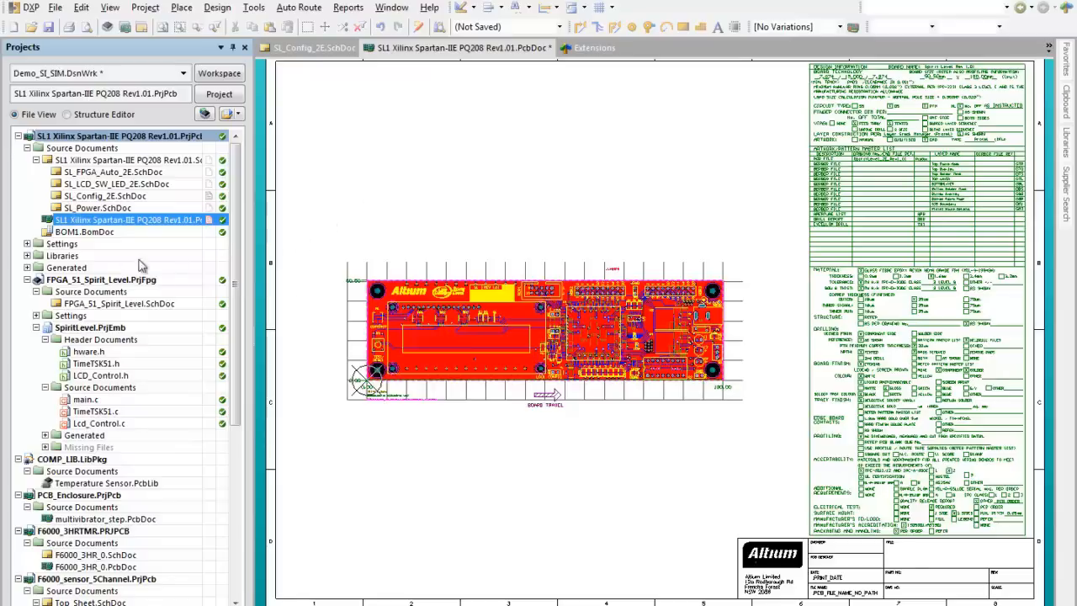
Step: Open the Fabrication, Assembly and Verification output job files from the settings of the SL1 Xilinx Spartan-IIE project
{"action": "left_click", "coordinate": [27, 244]}
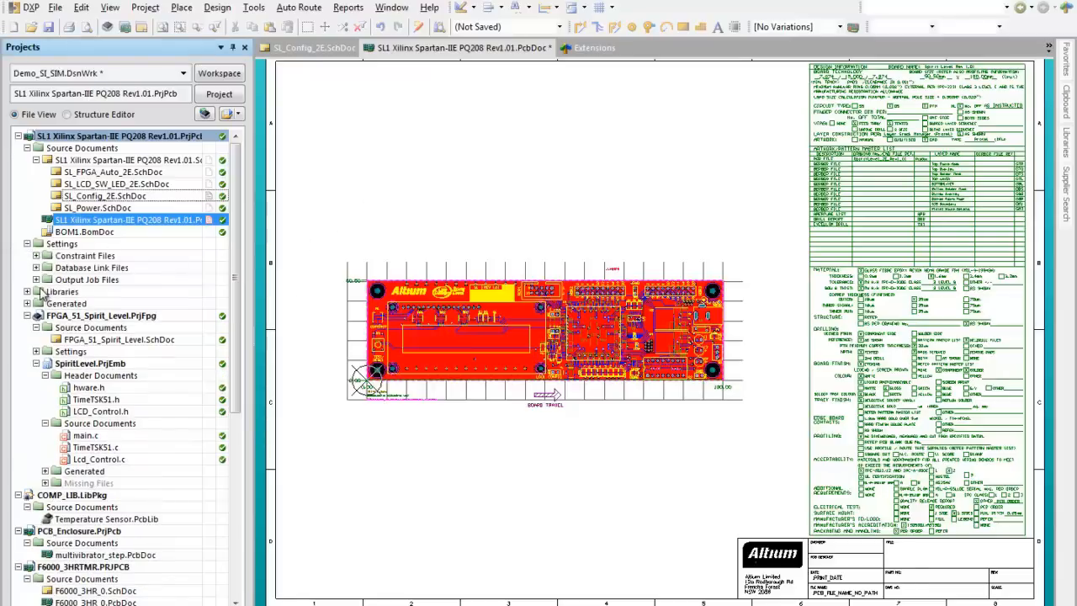
{"action": "left_click", "coordinate": [36, 279]}
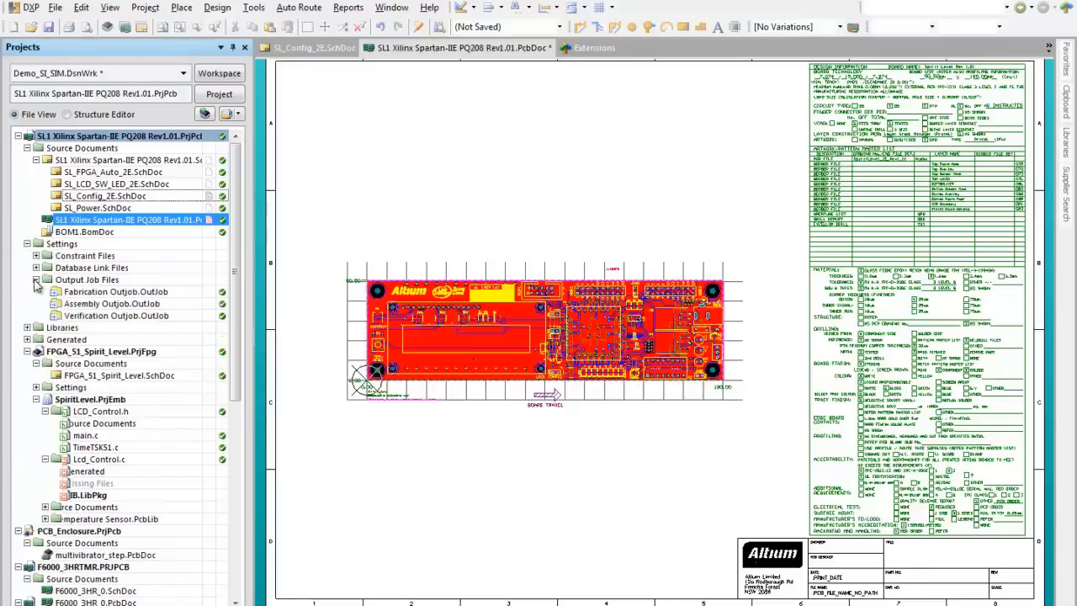
{"action": "double_click", "coordinate": [138, 293]}
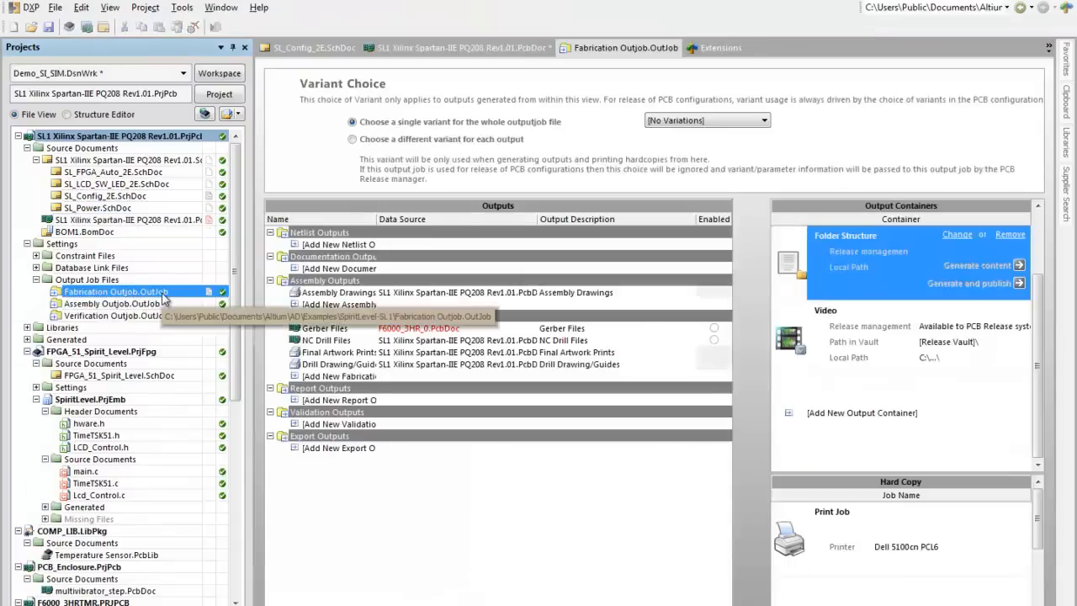
{"action": "double_click", "coordinate": [157, 305]}
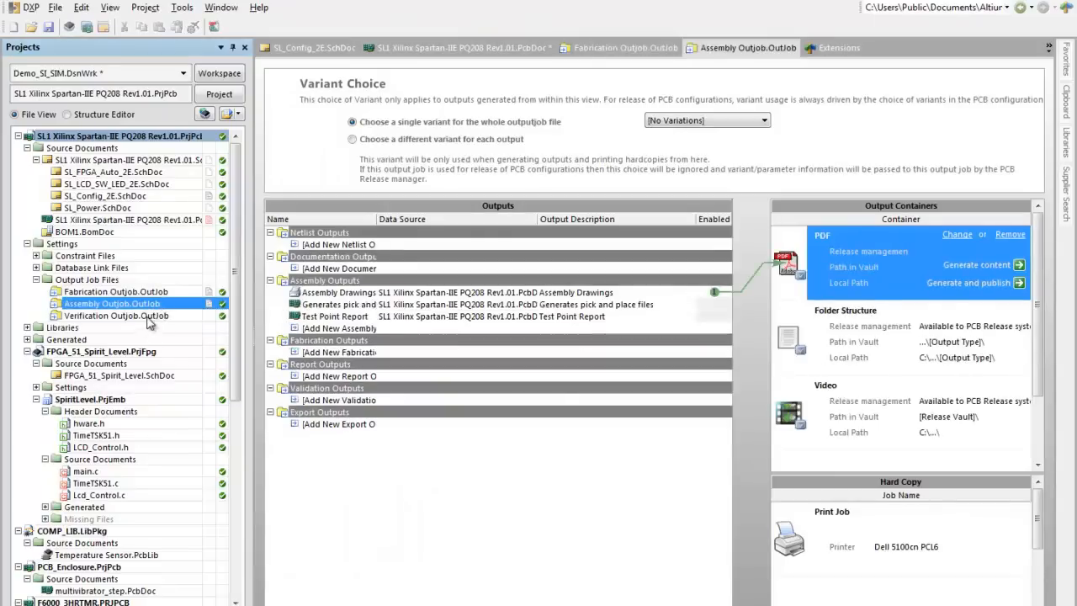
{"action": "double_click", "coordinate": [148, 317]}
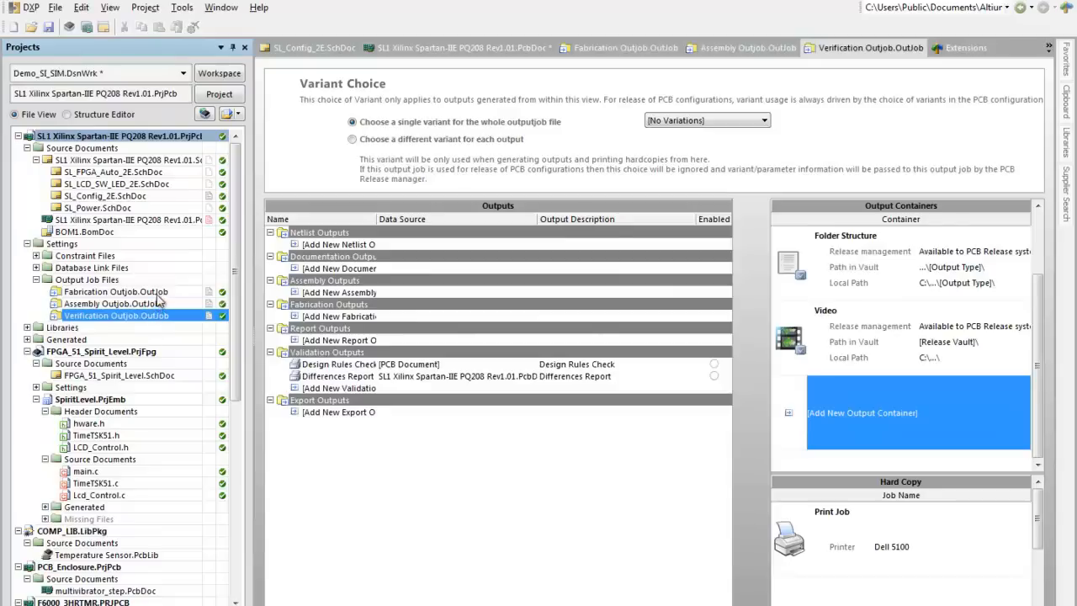
Step: Return to the Fabrication output job and look at the commands available for its Gerber Files output
{"action": "double_click", "coordinate": [160, 293]}
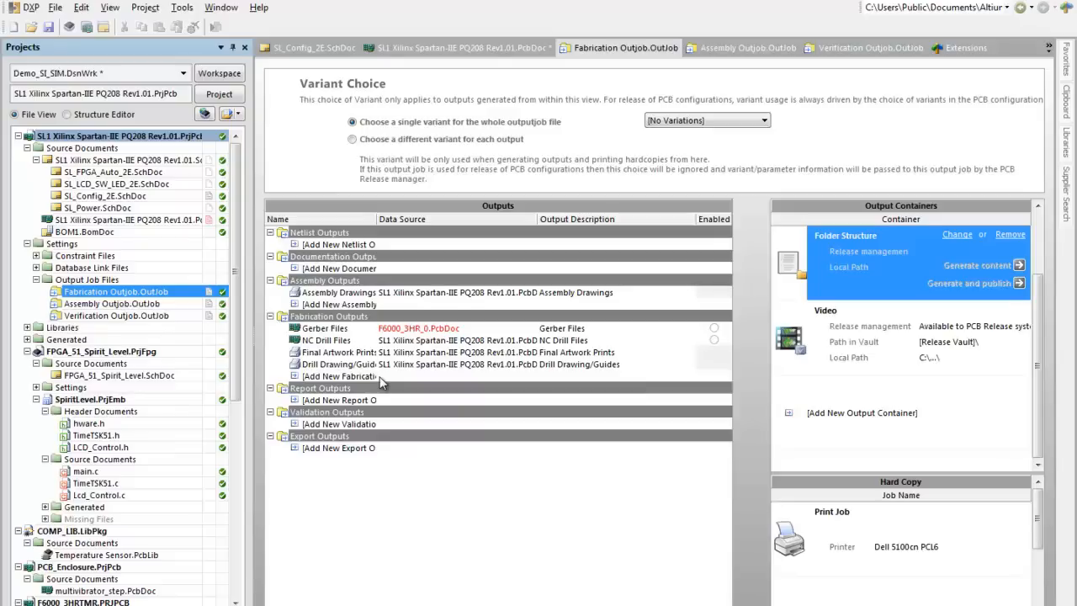
{"action": "left_click", "coordinate": [350, 330]}
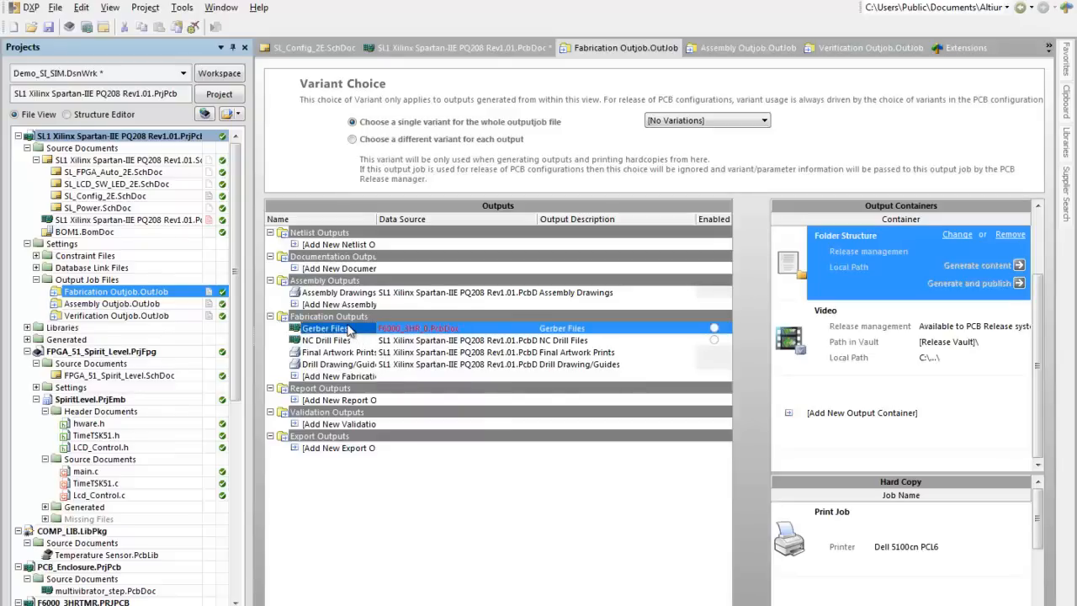
{"action": "right_click", "coordinate": [349, 330]}
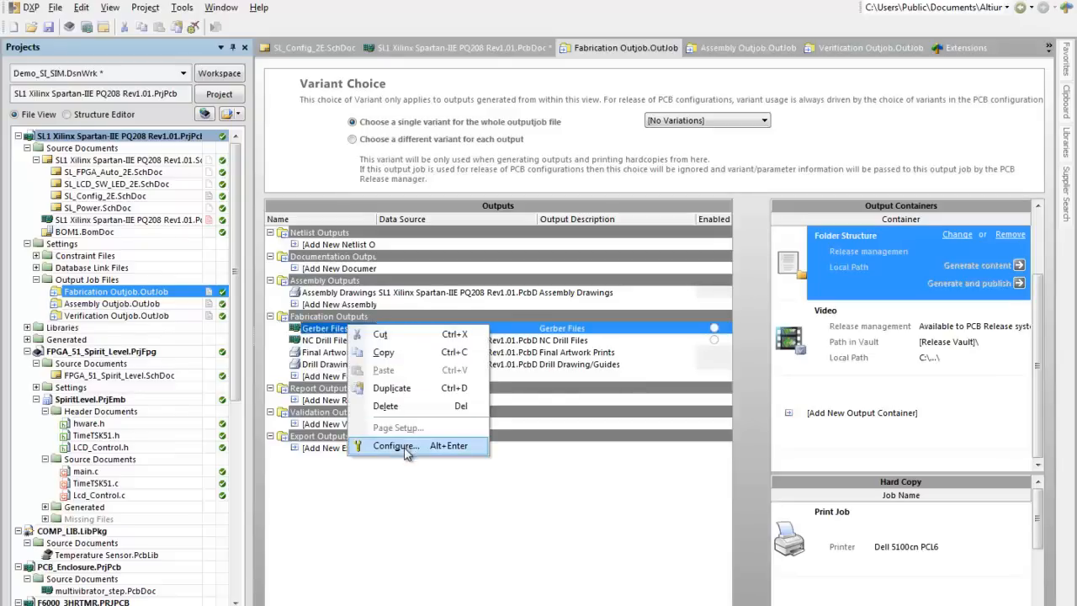
{"action": "left_click", "coordinate": [418, 491]}
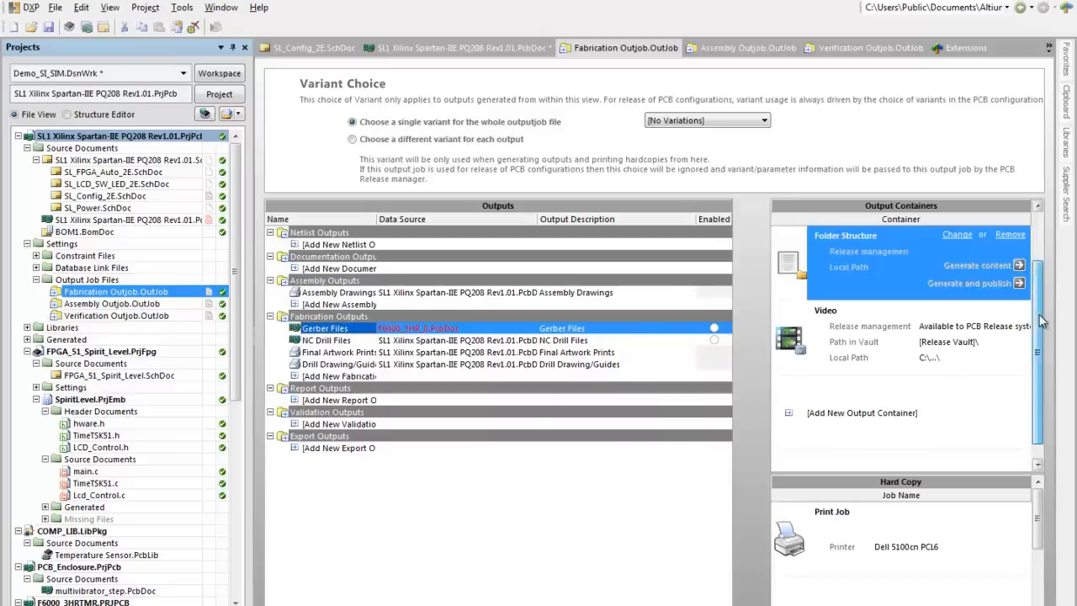
Step: Enable the Gerber Files output for the Folder Structure output container
{"action": "scroll", "coordinate": [1040, 324], "scroll_direction": "up", "scroll_amount": 1}
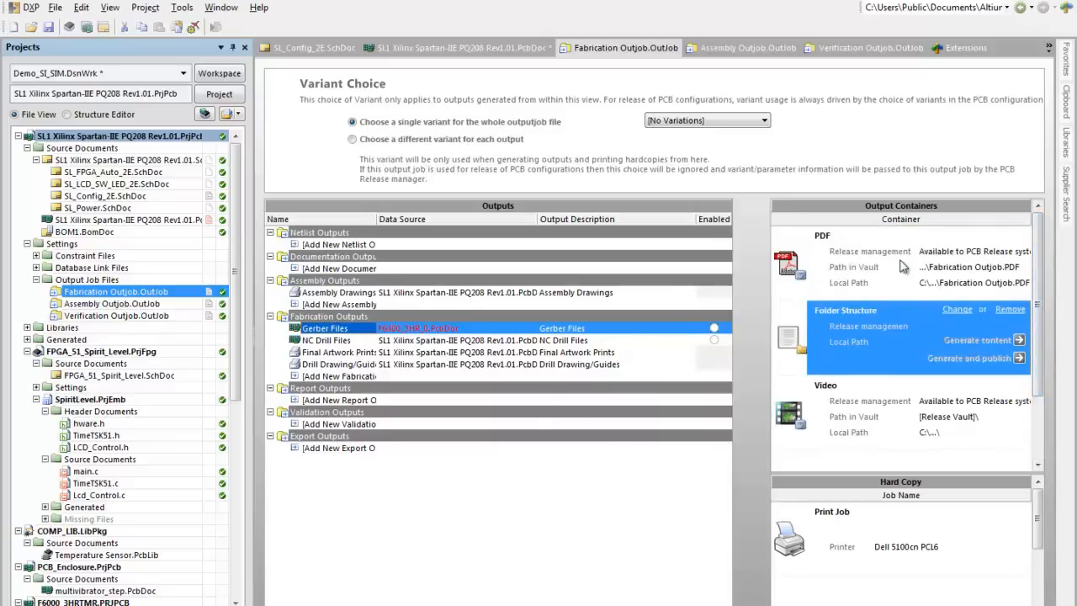
{"action": "left_click", "coordinate": [901, 266]}
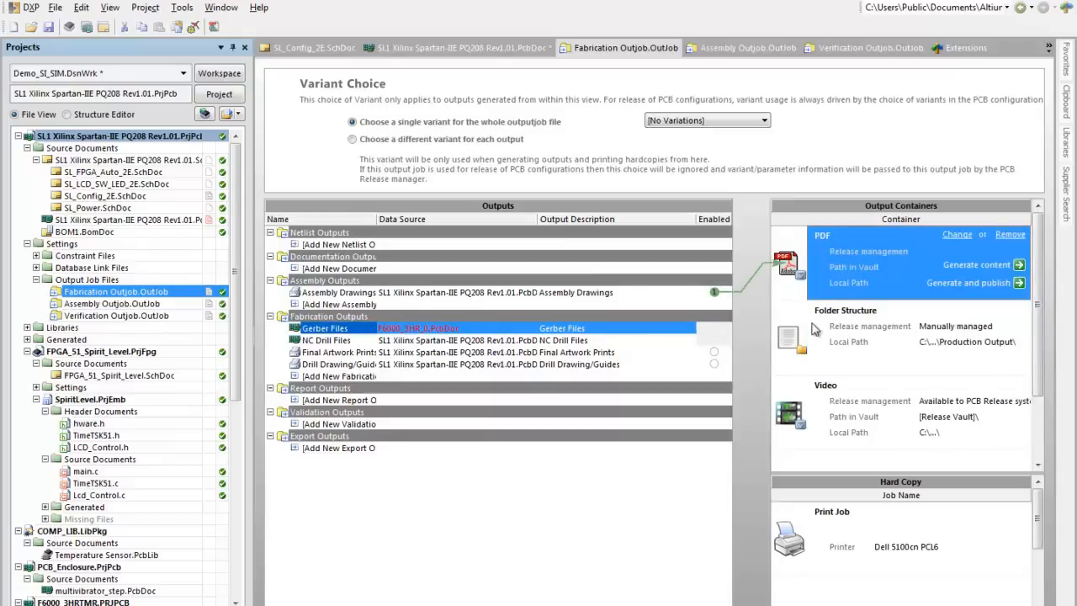
{"action": "left_click", "coordinate": [846, 334]}
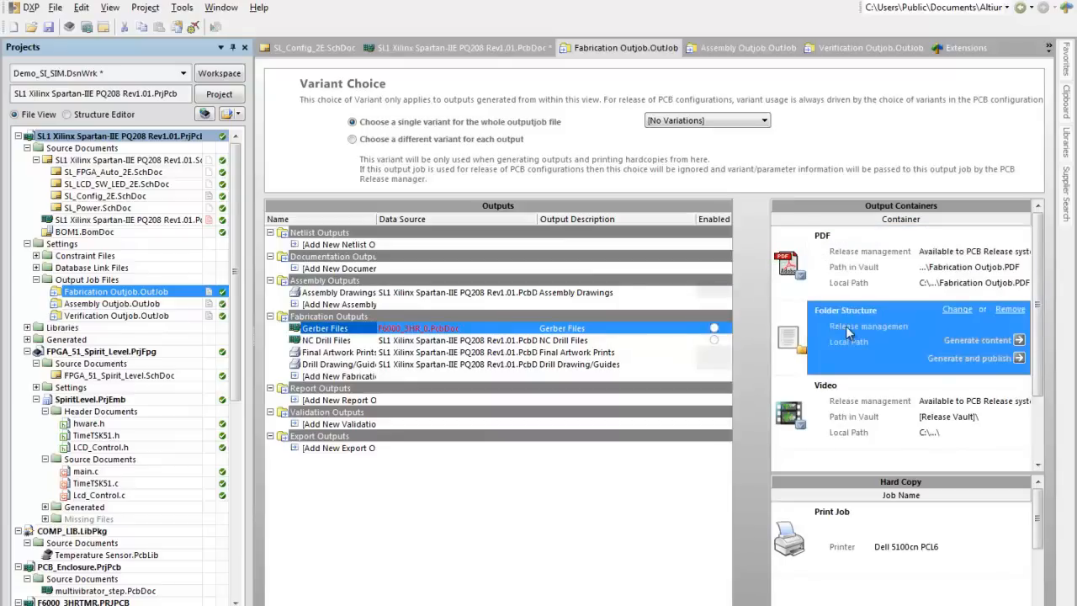
{"action": "left_click", "coordinate": [713, 327]}
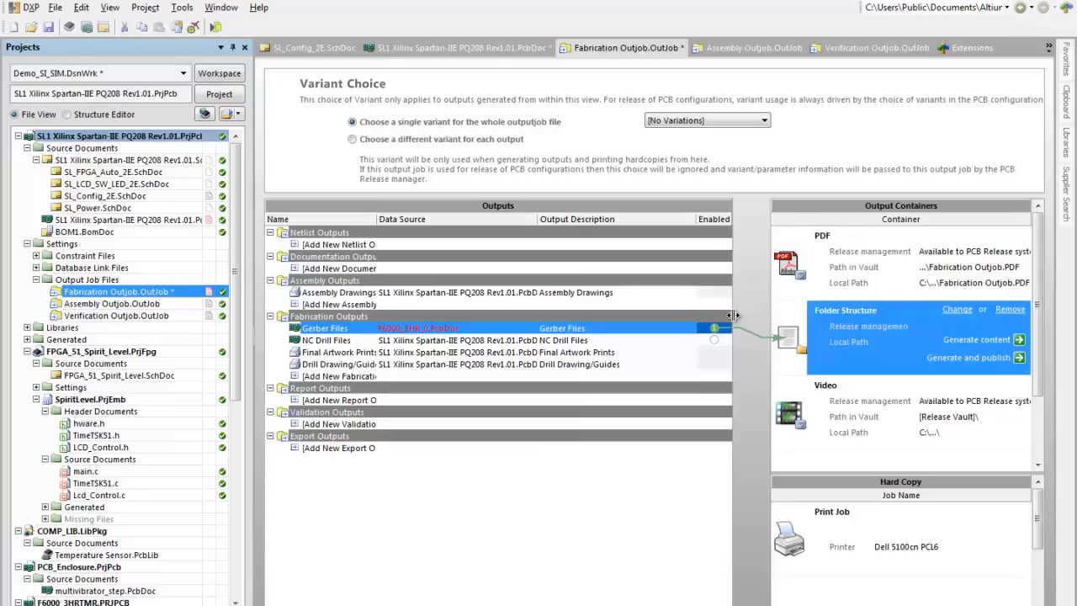
Step: Set the data source of the Gerber Files output to SL1 Xilinx Spartan-IIE PQ208 Rev1.01.PcbDoc
{"action": "left_click", "coordinate": [475, 328]}
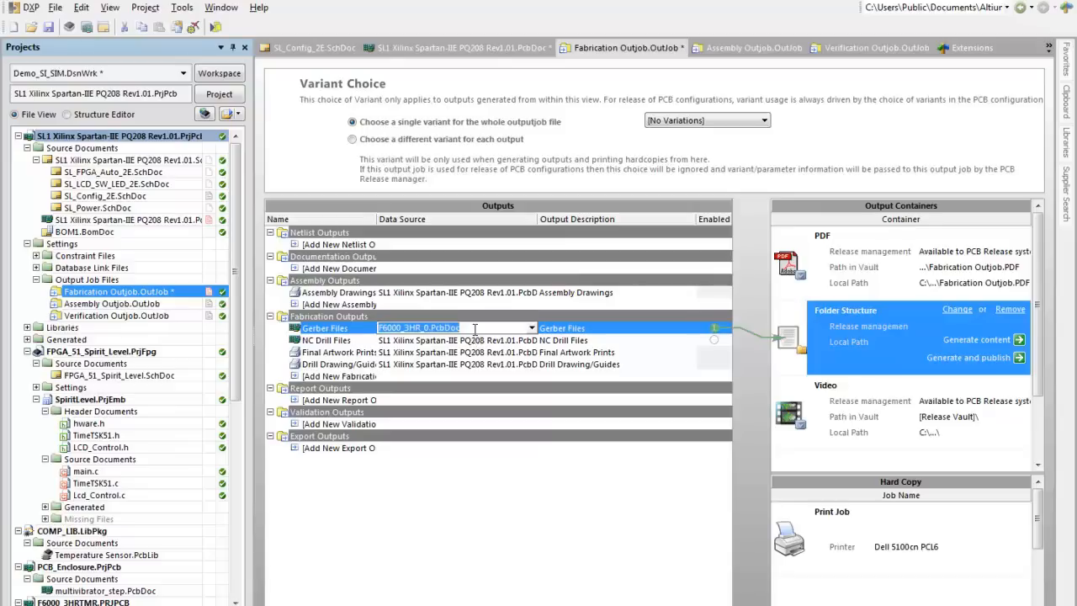
{"action": "left_click", "coordinate": [532, 328]}
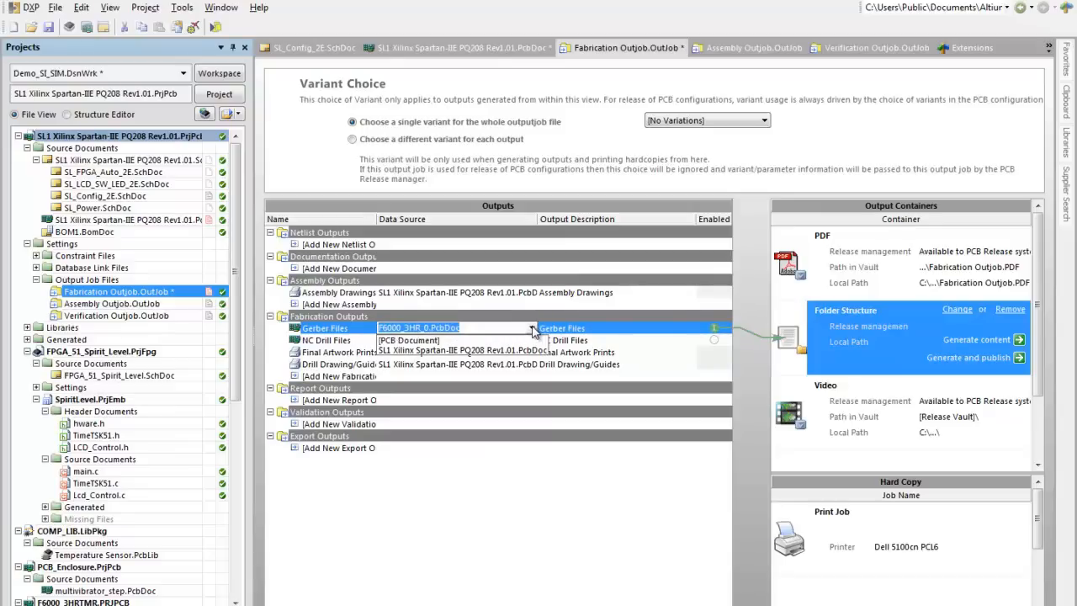
{"action": "left_click", "coordinate": [496, 351]}
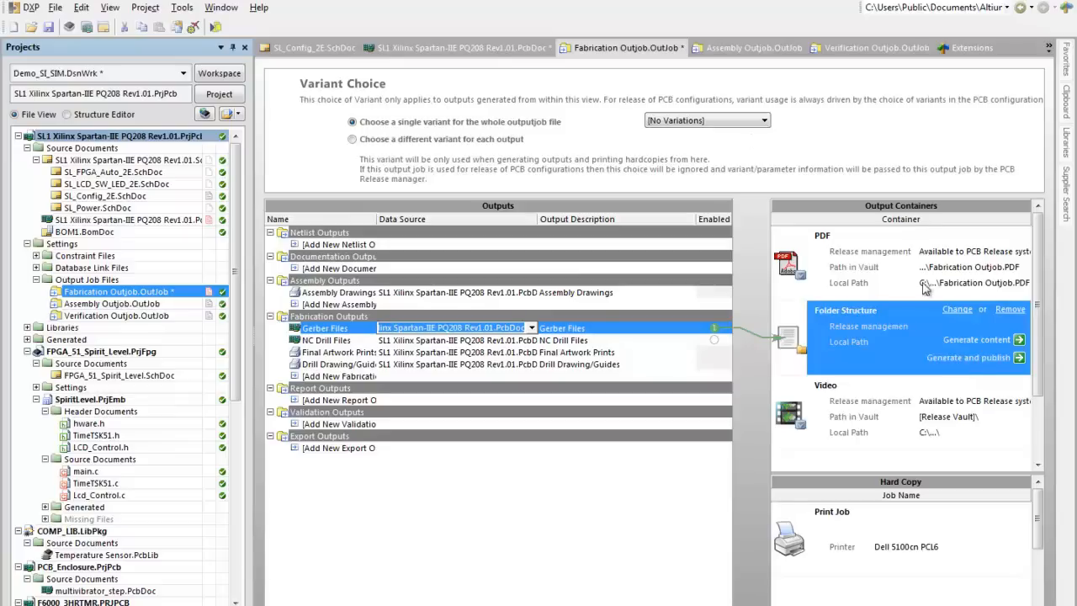
Step: Choose Variant of SL1 Xilinx Spartan-IIE PQ208 Rev1.01 as the single variant for the whole Fabrication output job
{"action": "left_click", "coordinate": [702, 122]}
{"action": "left_click", "coordinate": [703, 122]}
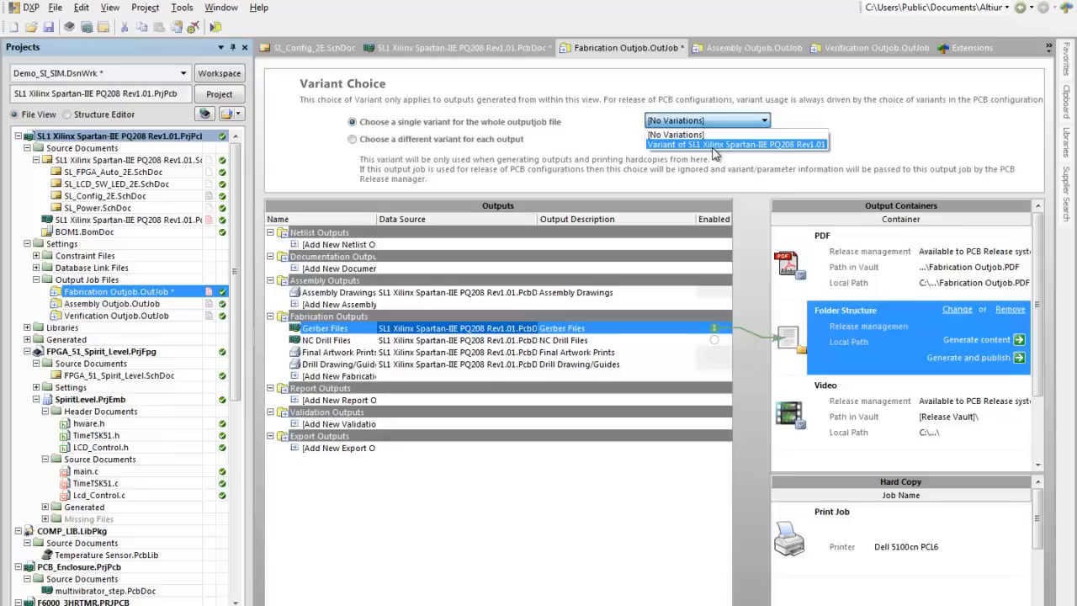
{"action": "left_click", "coordinate": [714, 145]}
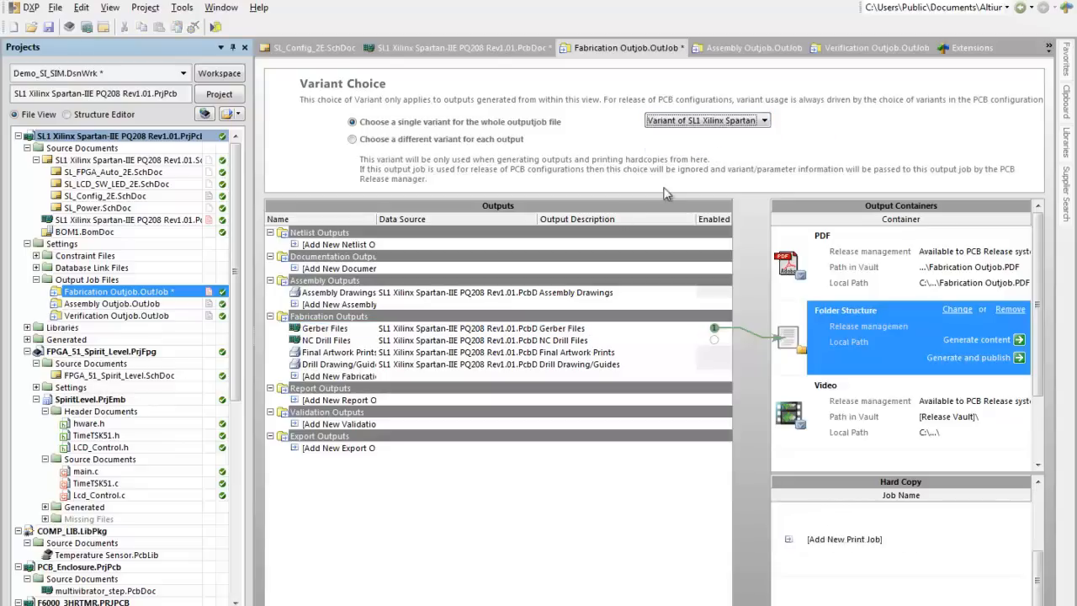
Step: Check the data source choices for the Gerber Files output, keeping the SL1 Xilinx Spartan-IIE PCB document
{"action": "left_click", "coordinate": [511, 328]}
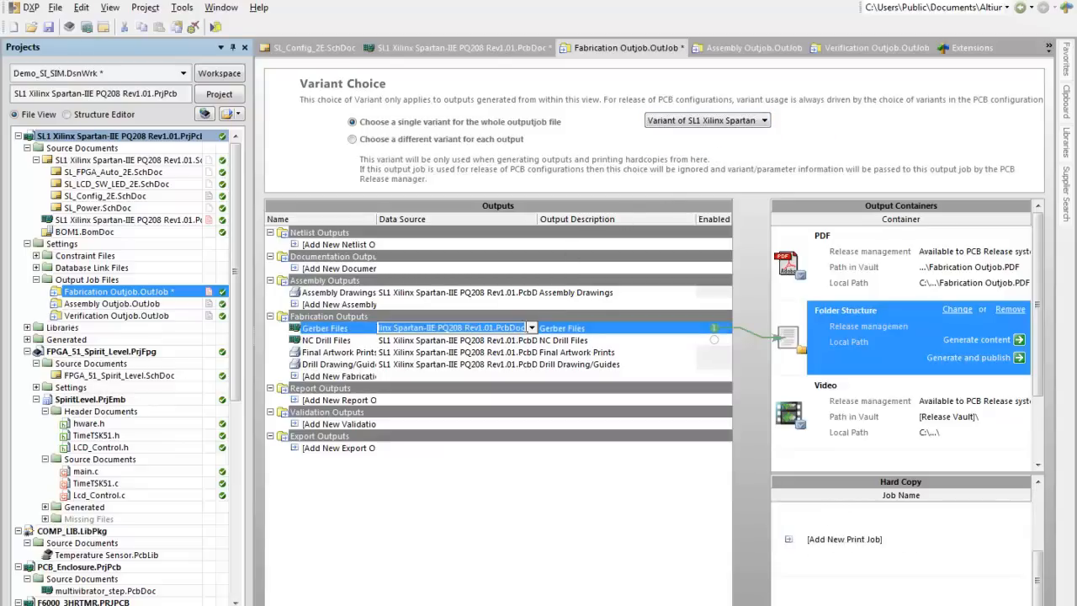
{"action": "left_click", "coordinate": [530, 328]}
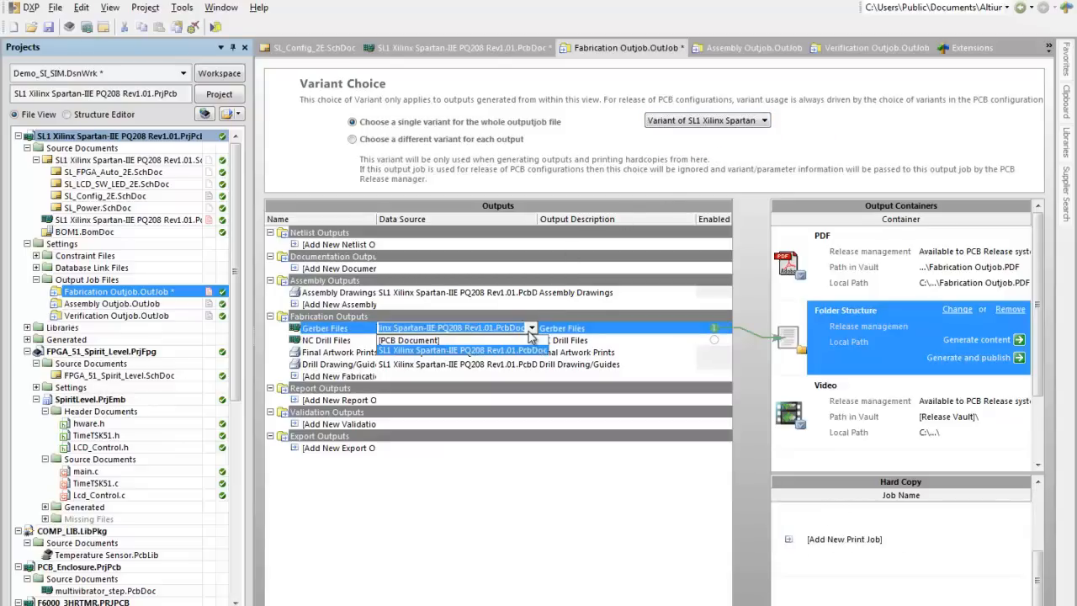
{"action": "left_click", "coordinate": [522, 356]}
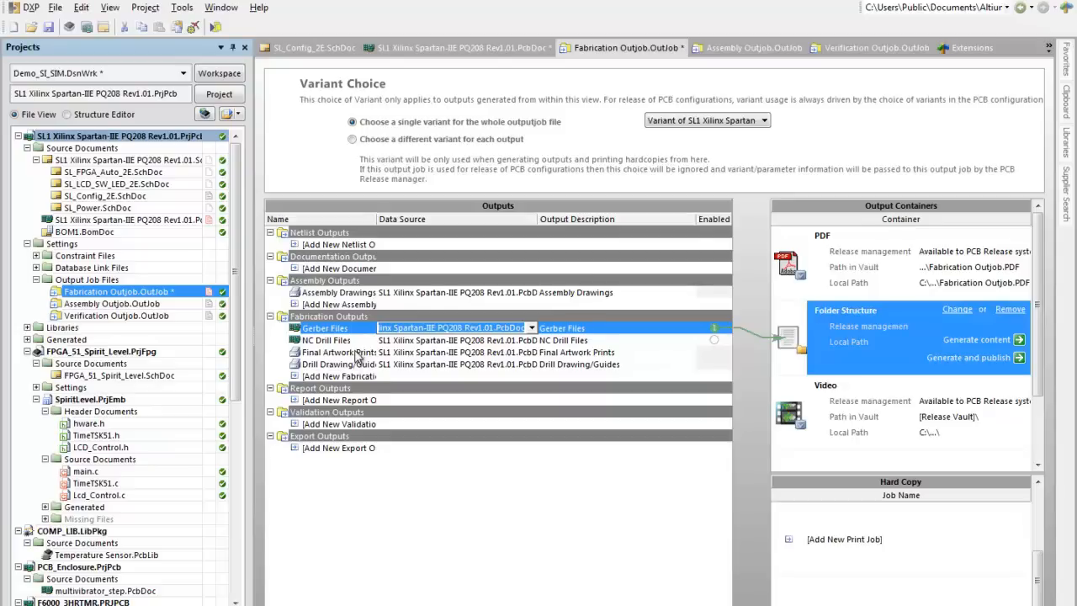
Step: Look over the outputs defined in the Assembly and Verification output jobs
{"action": "left_click", "coordinate": [135, 304]}
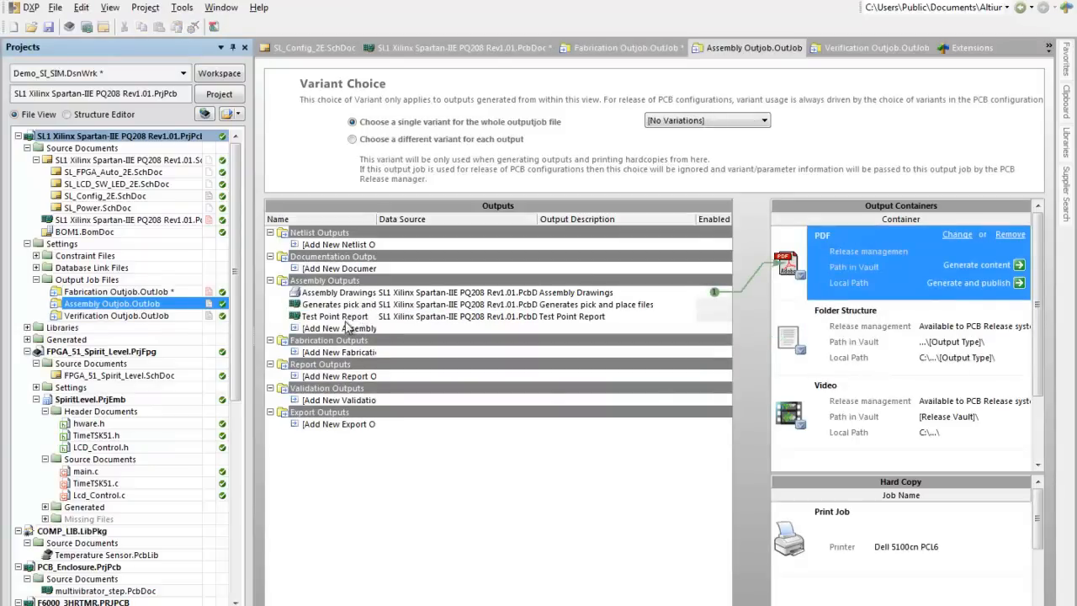
{"action": "left_click", "coordinate": [194, 317]}
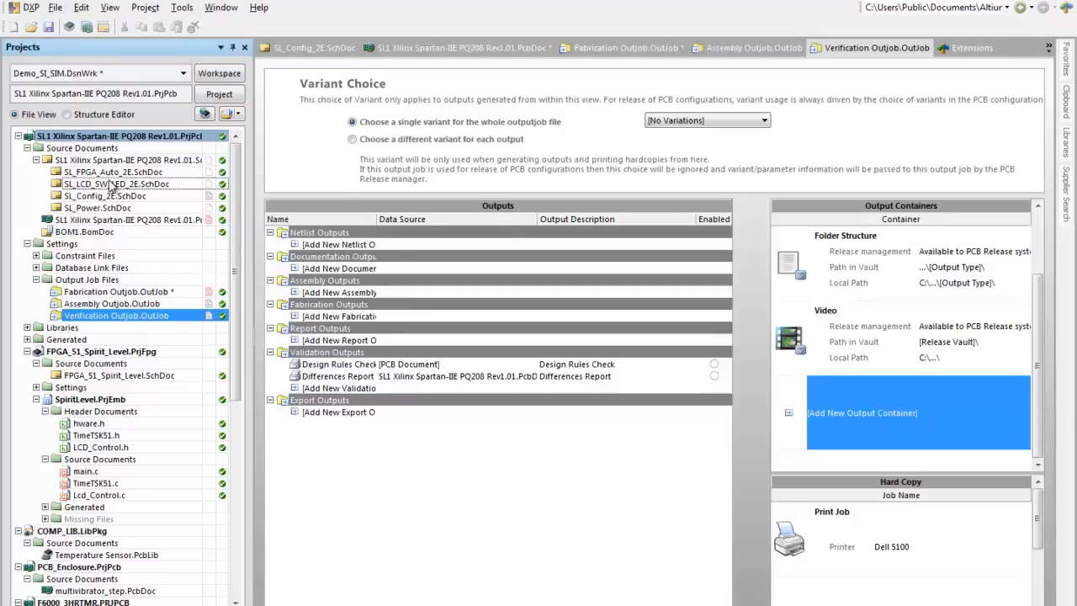
Step: Open SL_LCD_SW_LED_2E.SchDoc and create a new Database Link File in the project
{"action": "double_click", "coordinate": [111, 185]}
{"action": "left_click", "coordinate": [55, 8]}
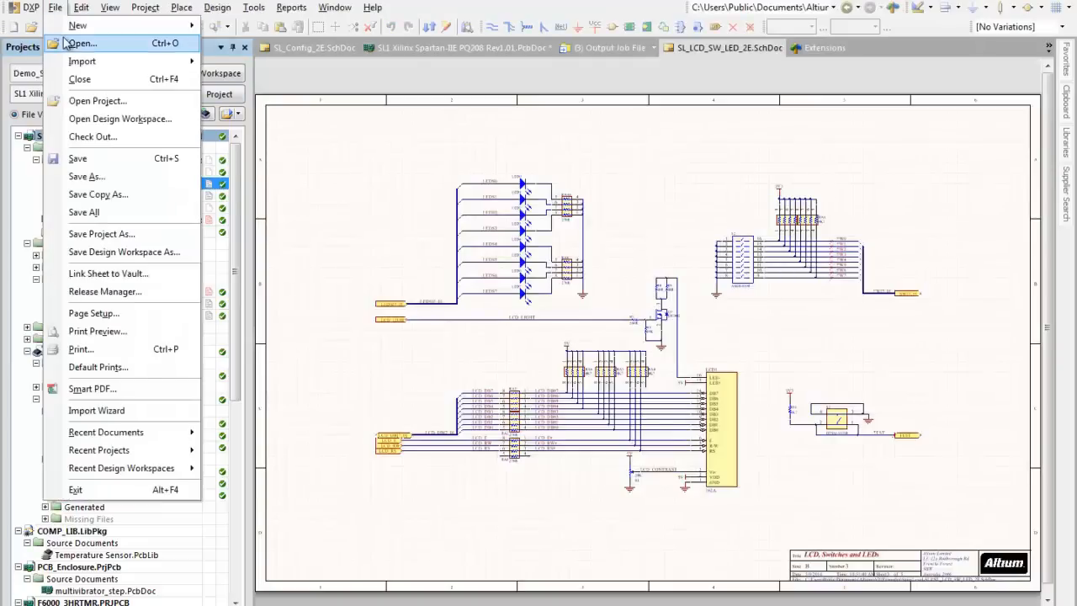
{"action": "left_click", "coordinate": [65, 43]}
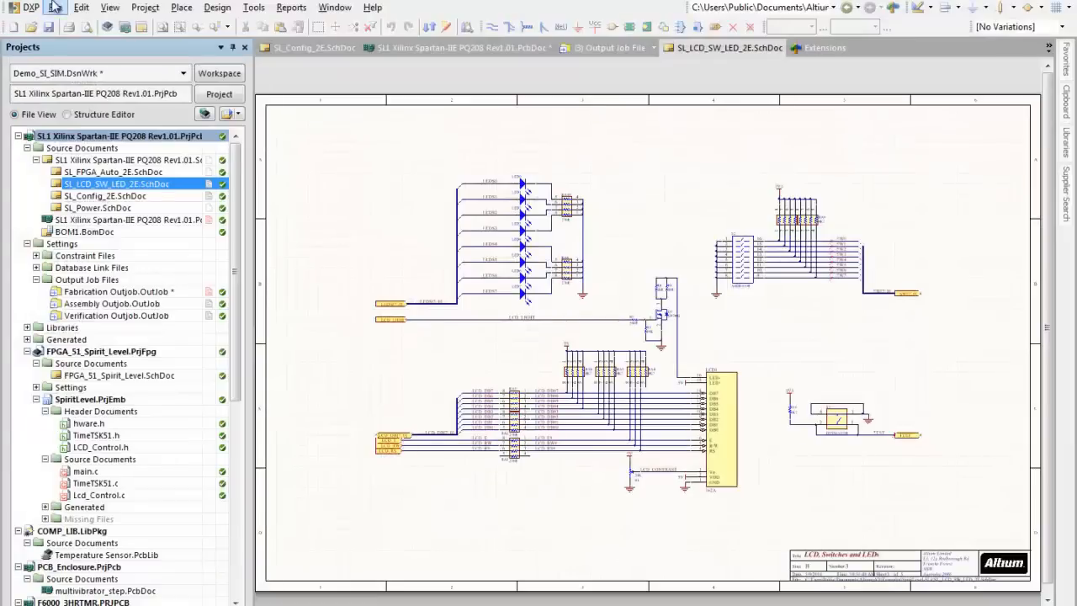
{"action": "left_click", "coordinate": [54, 8]}
{"action": "mouse_move", "coordinate": [195, 27]}
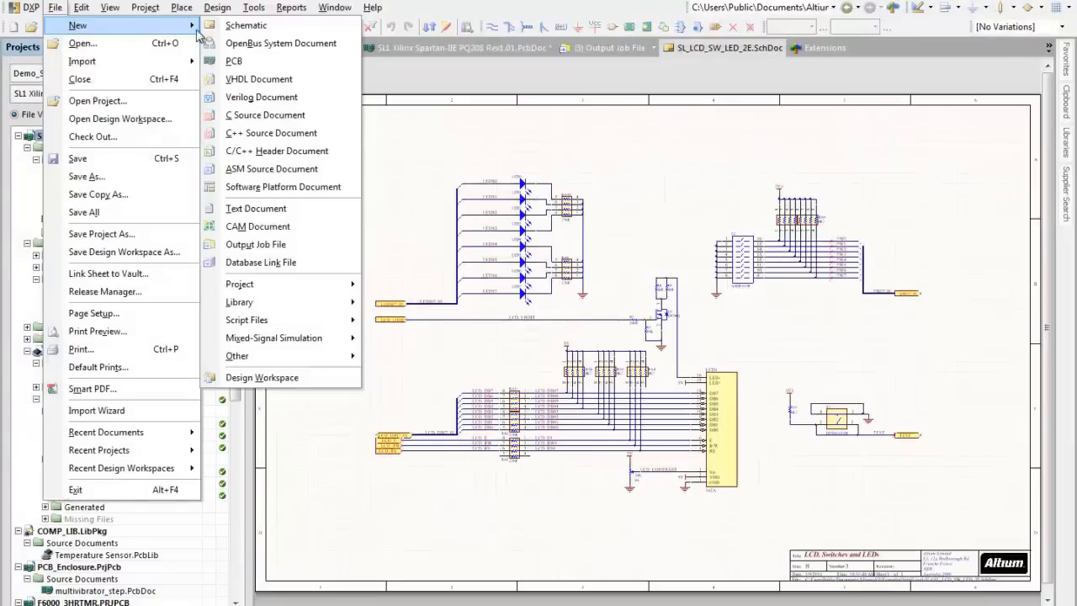
{"action": "left_click", "coordinate": [294, 264]}
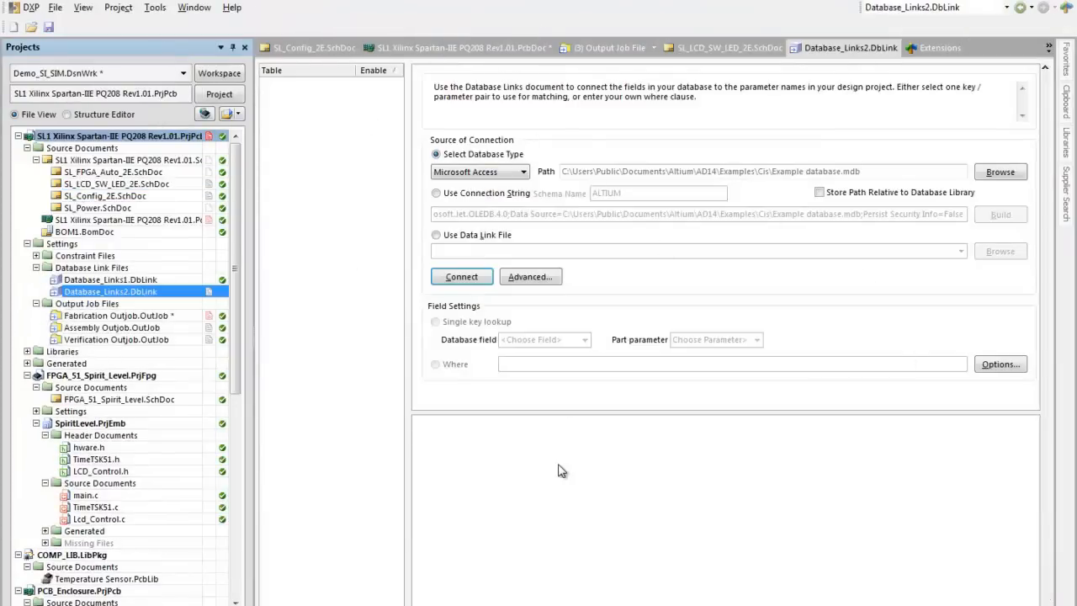
Step: Check the available database types, and switch the source of connection to Use Connection String
{"action": "left_click", "coordinate": [523, 173]}
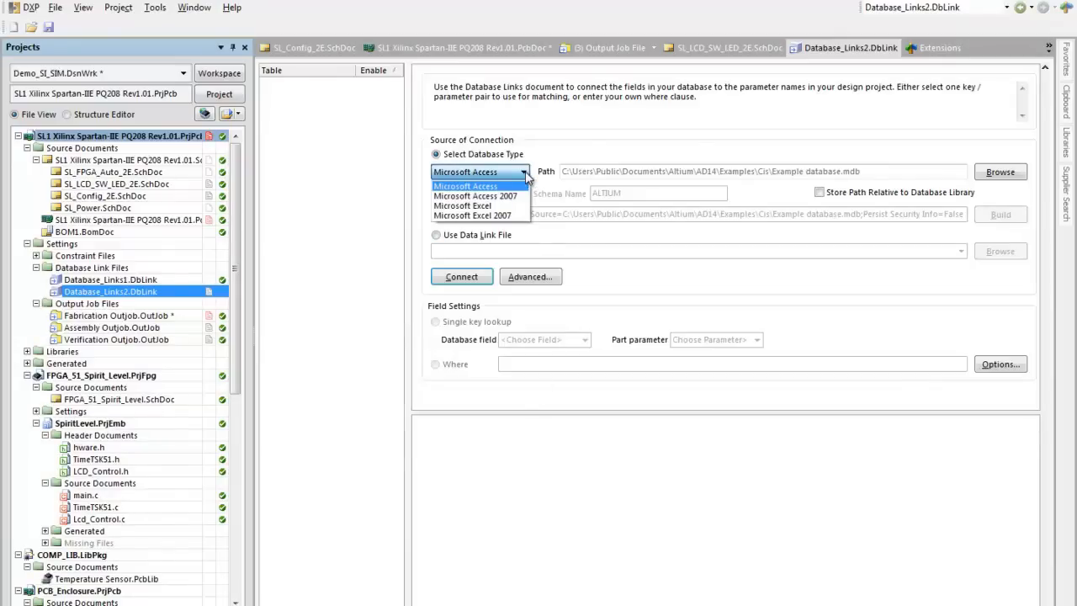
{"action": "left_click", "coordinate": [524, 173]}
{"action": "left_click", "coordinate": [436, 193]}
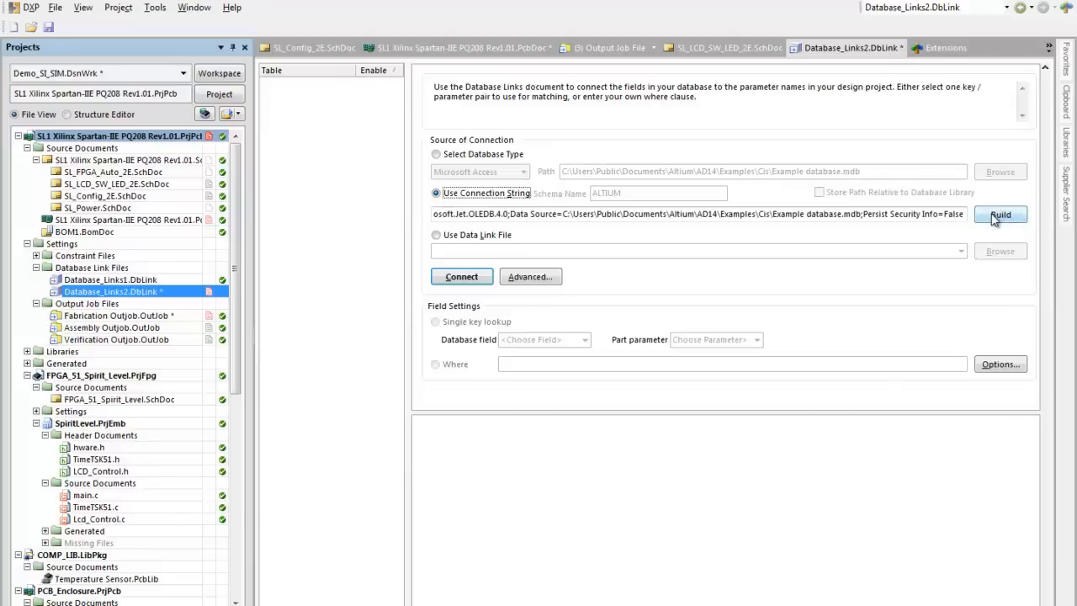
Step: Examine the OLE DB providers offered for building the connection string, including SQL Server, Oracle and ODBC Drivers, and cancel the dialog
{"action": "left_click", "coordinate": [998, 216]}
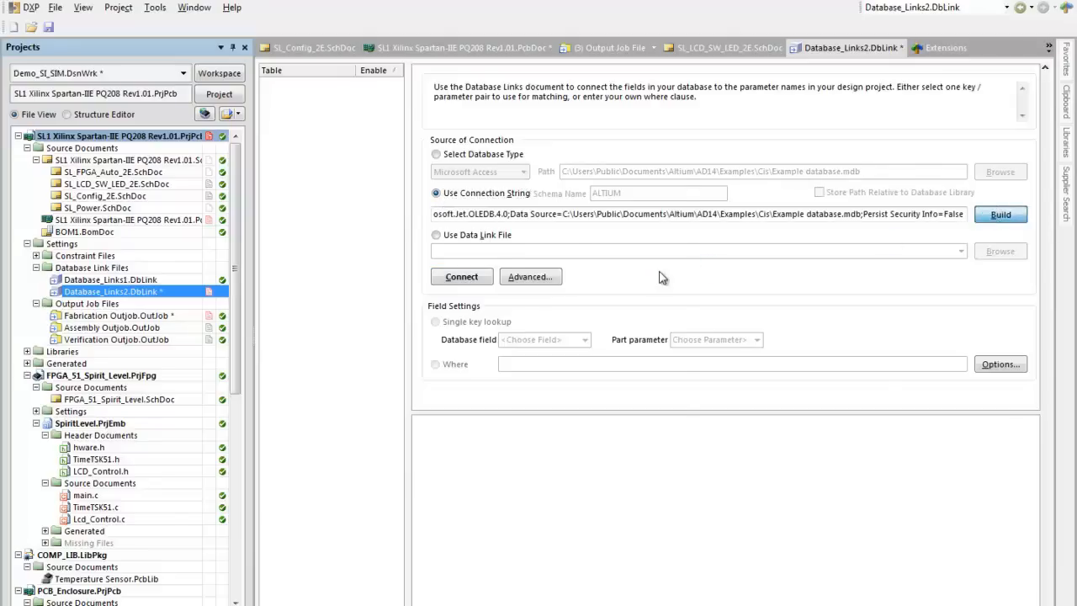
{"action": "left_click", "coordinate": [429, 177]}
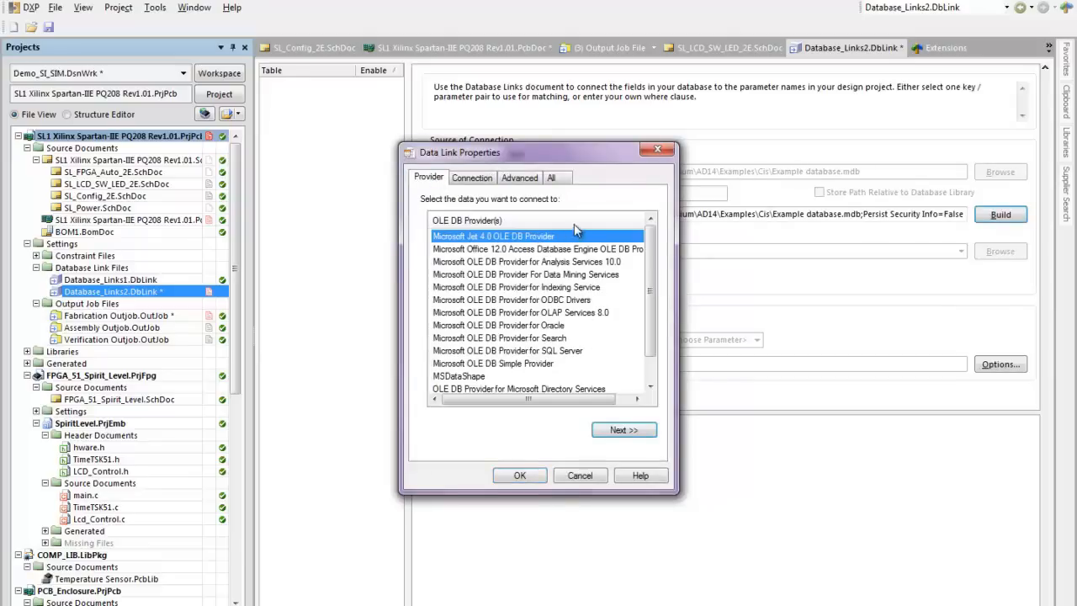
{"action": "left_click", "coordinate": [577, 351]}
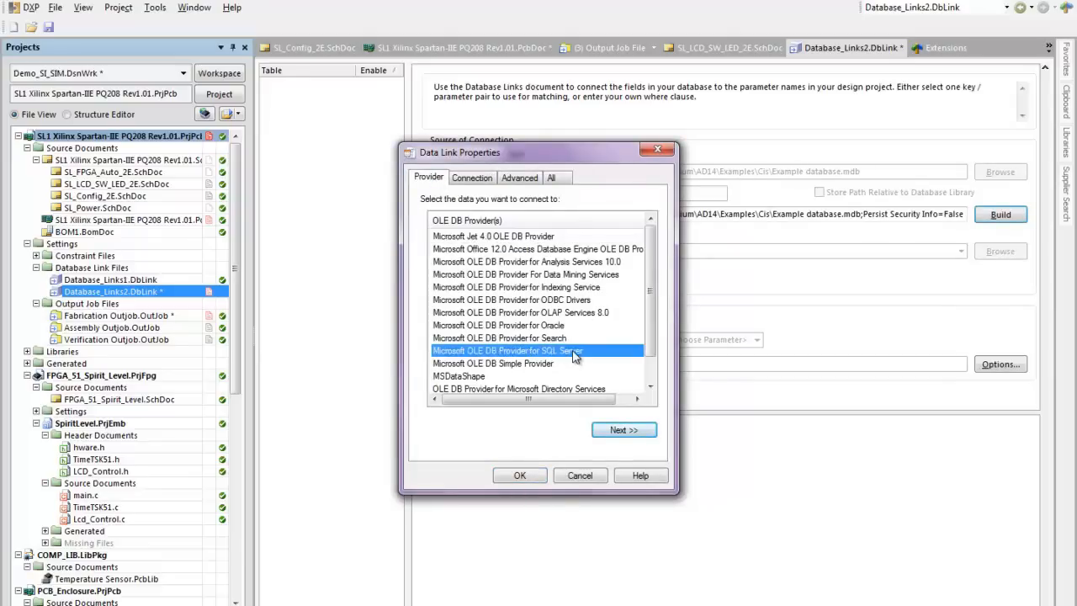
{"action": "left_click", "coordinate": [572, 314]}
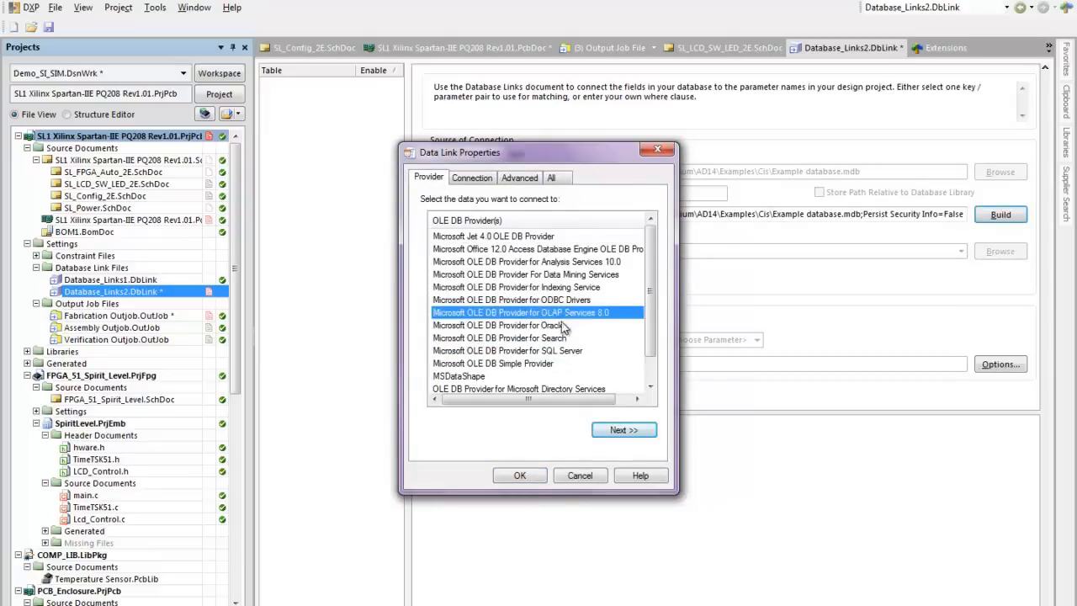
{"action": "left_click", "coordinate": [565, 325]}
{"action": "left_click", "coordinate": [582, 300]}
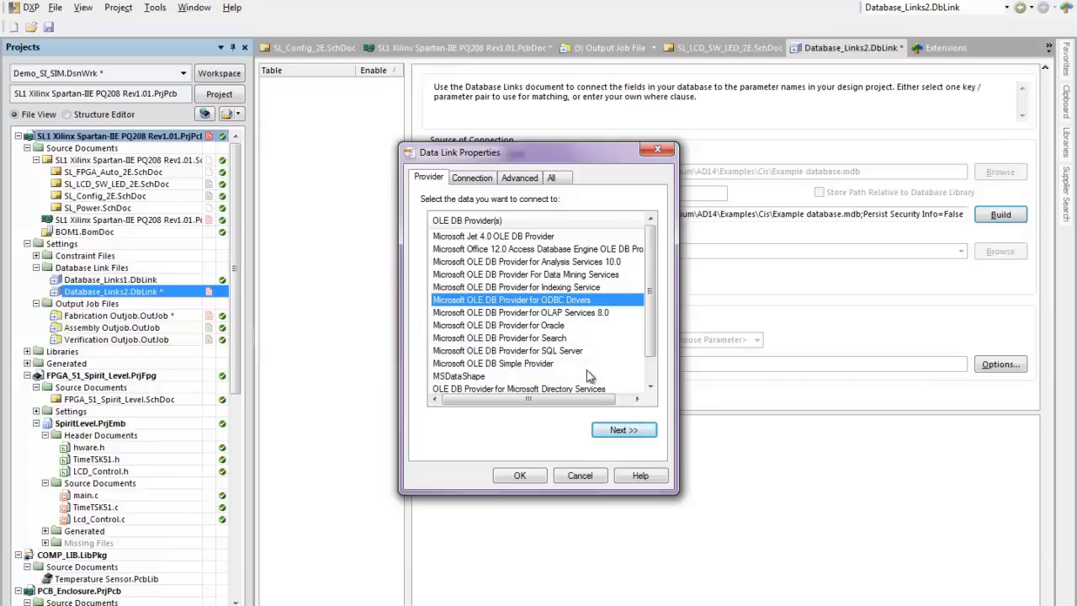
{"action": "left_click", "coordinate": [587, 478]}
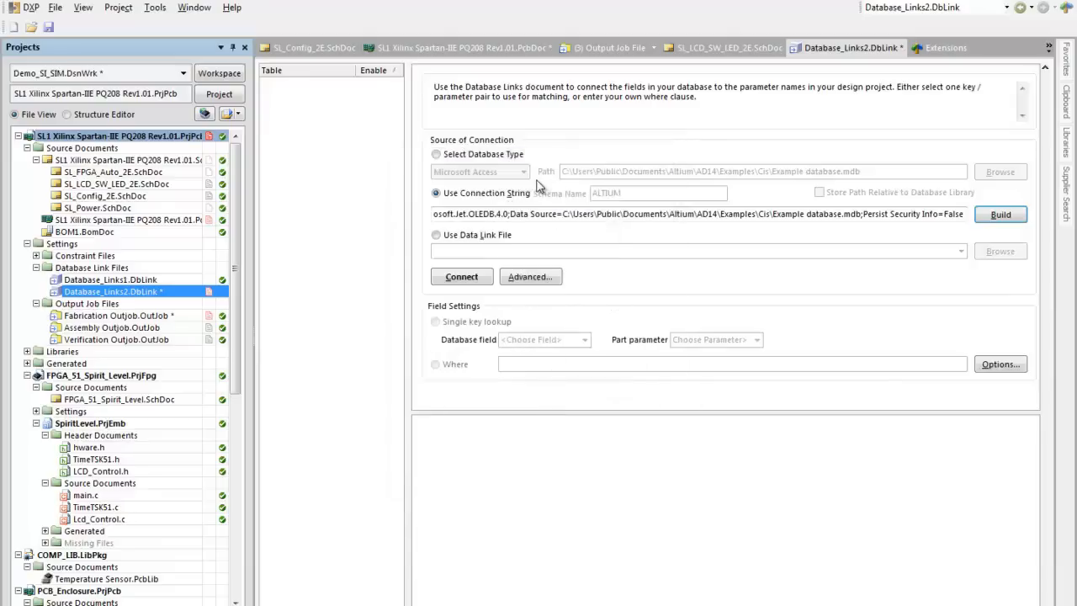
Step: Set the connection source to the Microsoft Access database VishayCapacitor.mdb in DBlibs\Example DBLib and connect to it
{"action": "left_click", "coordinate": [456, 159]}
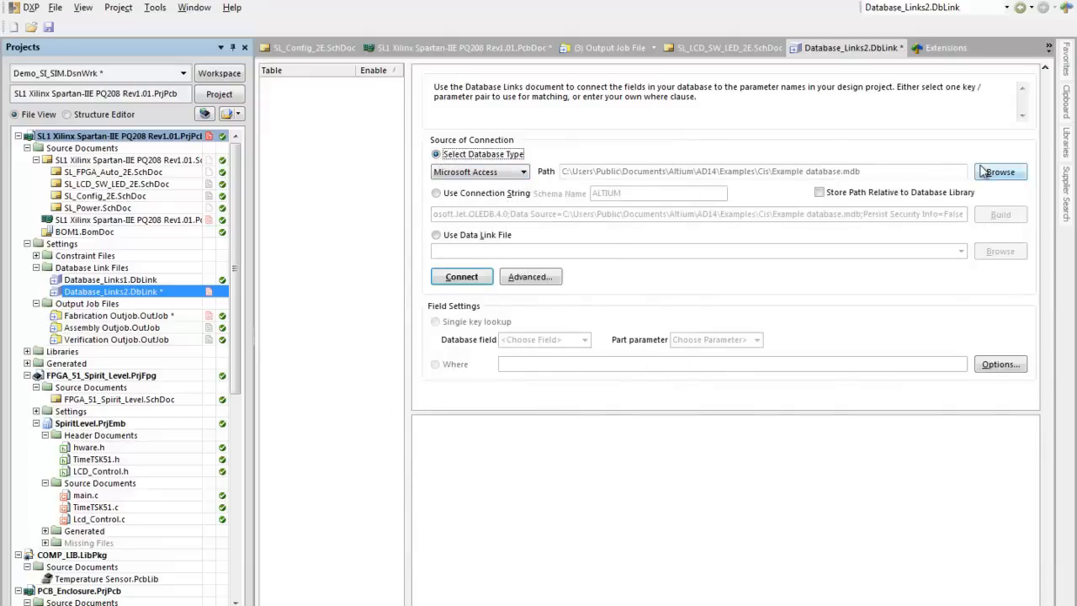
{"action": "left_click", "coordinate": [984, 172]}
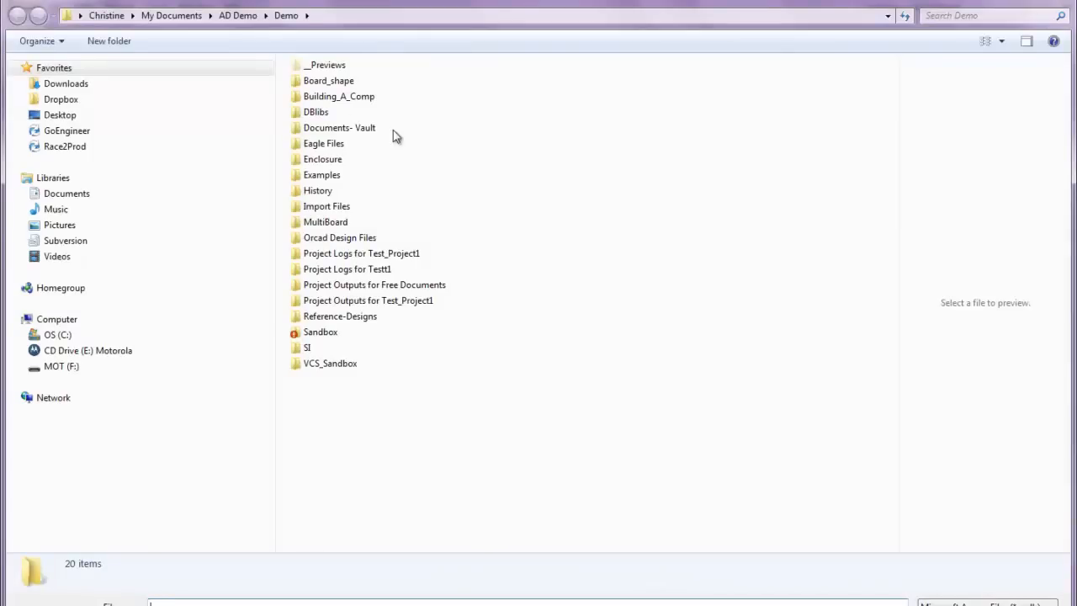
{"action": "left_click", "coordinate": [99, 119]}
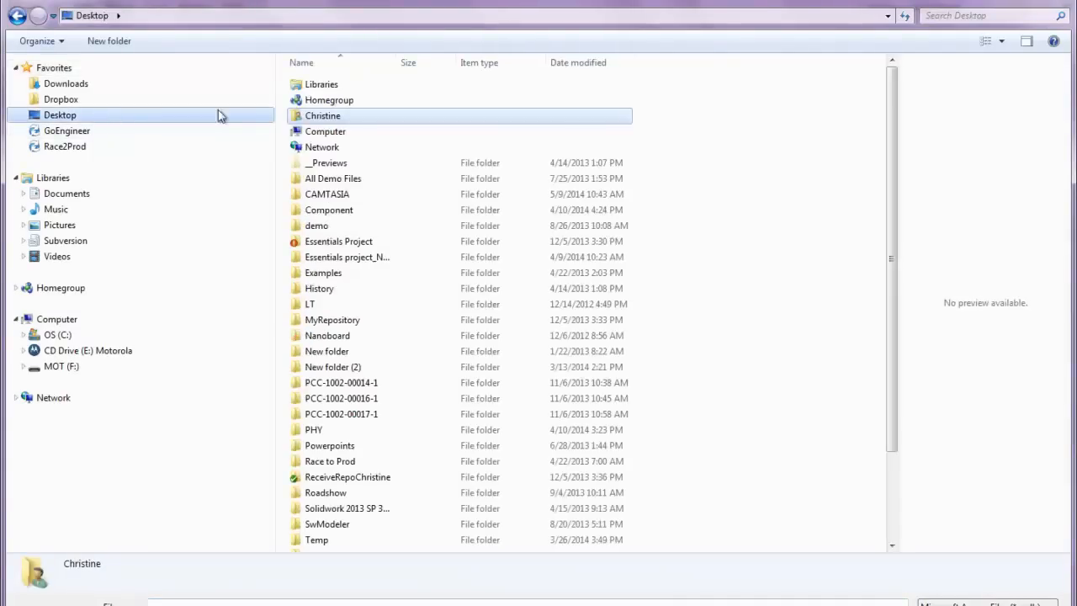
{"action": "double_click", "coordinate": [349, 121]}
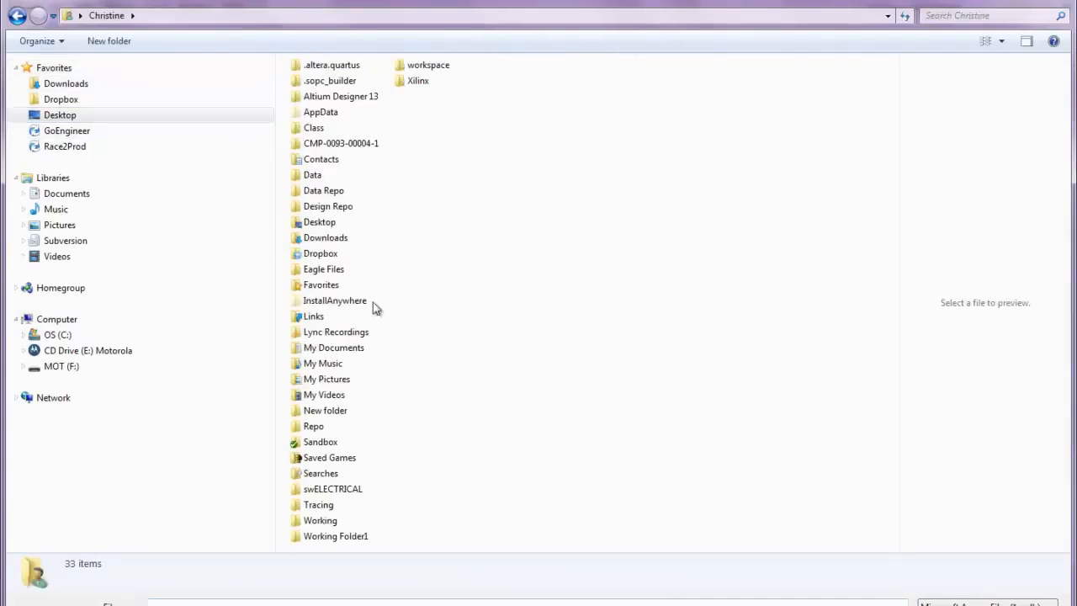
{"action": "double_click", "coordinate": [361, 350]}
{"action": "double_click", "coordinate": [322, 115]}
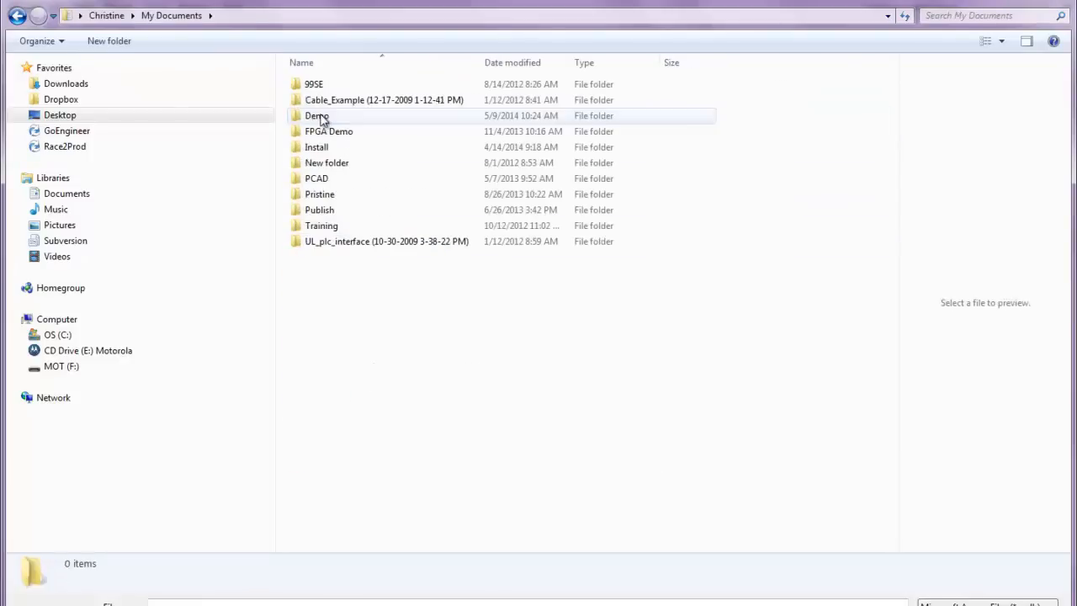
{"action": "double_click", "coordinate": [329, 118]}
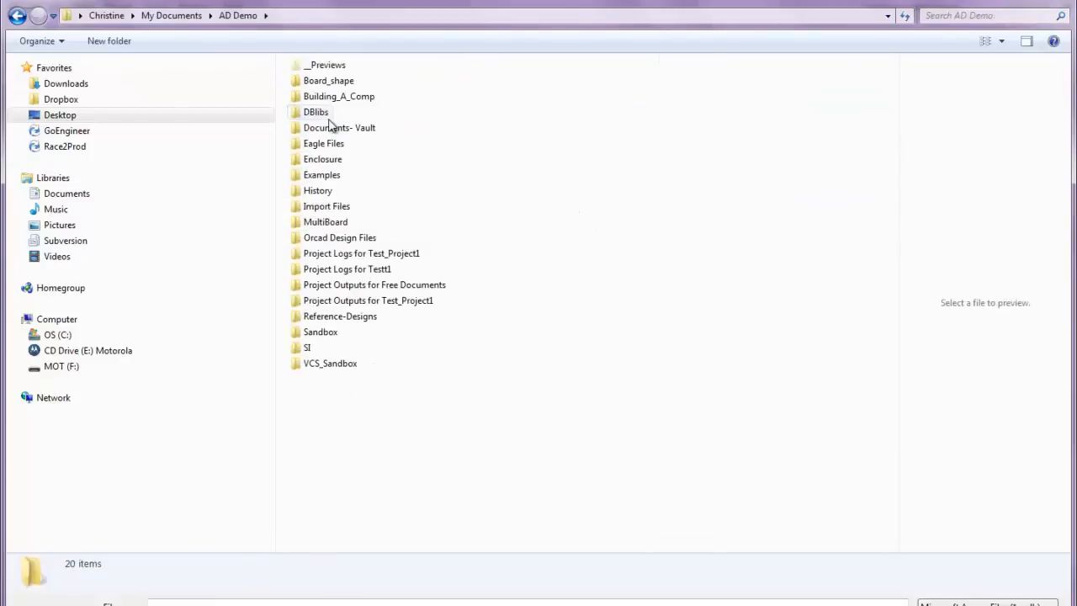
{"action": "double_click", "coordinate": [330, 117]}
{"action": "double_click", "coordinate": [333, 88]}
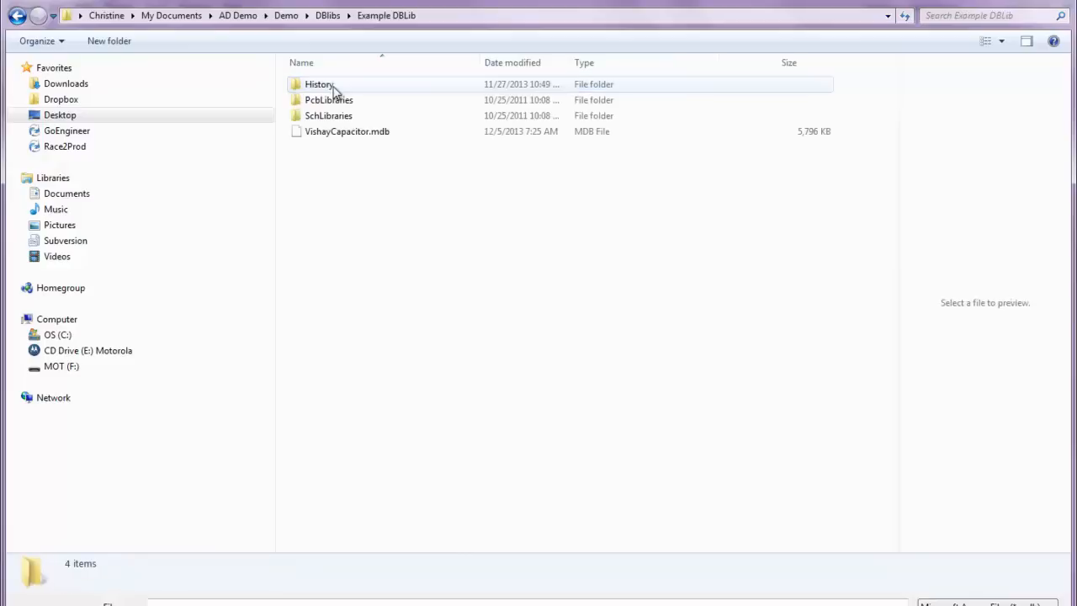
{"action": "left_click", "coordinate": [344, 137]}
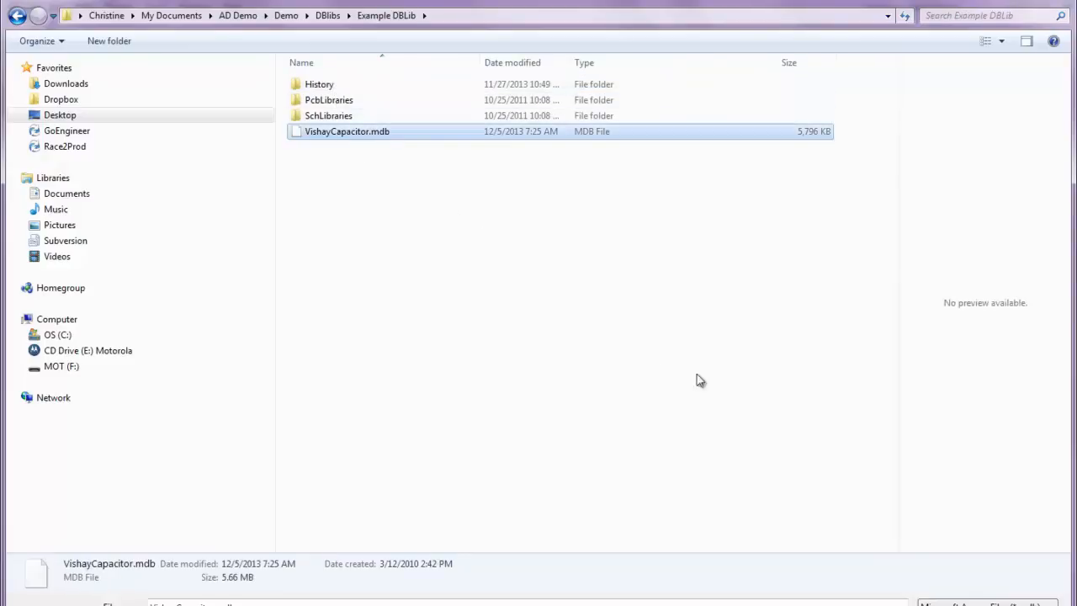
{"action": "key", "text": "Return"}
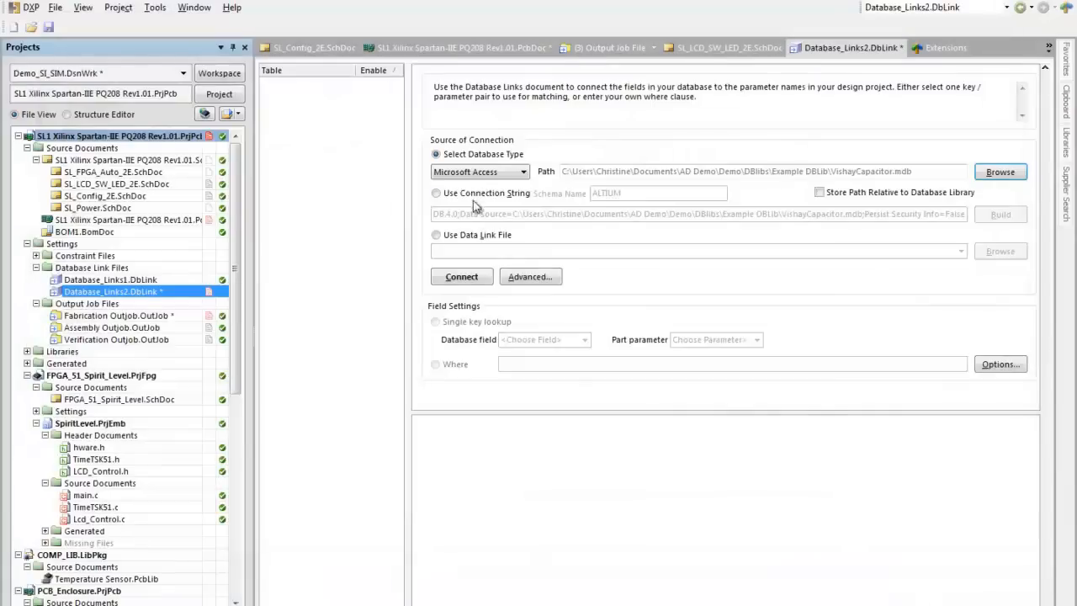
{"action": "left_click", "coordinate": [461, 278]}
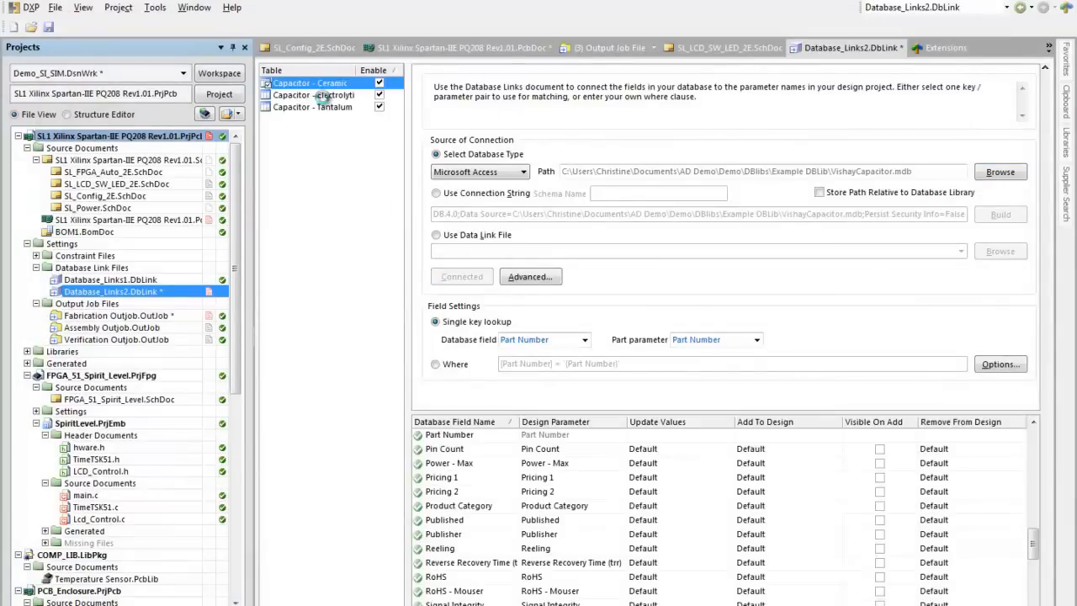
Step: Examine the field mappings of the electrolytic and tantalum capacitor tables, and look through the columns of the tantalum table's records
{"action": "left_click", "coordinate": [325, 97]}
{"action": "left_click", "coordinate": [328, 108]}
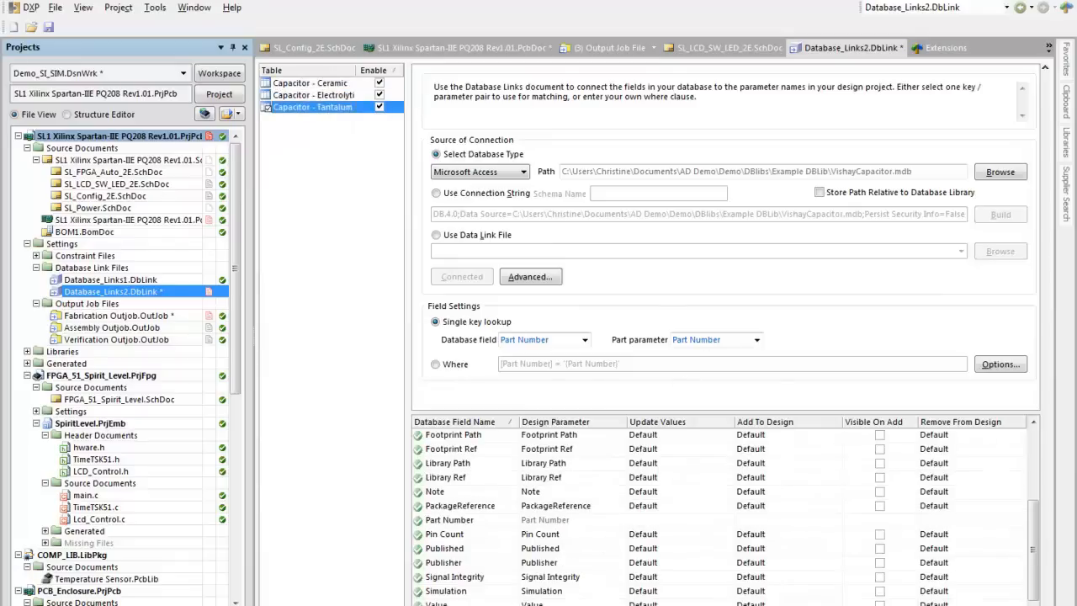
{"action": "left_click", "coordinate": [505, 604]}
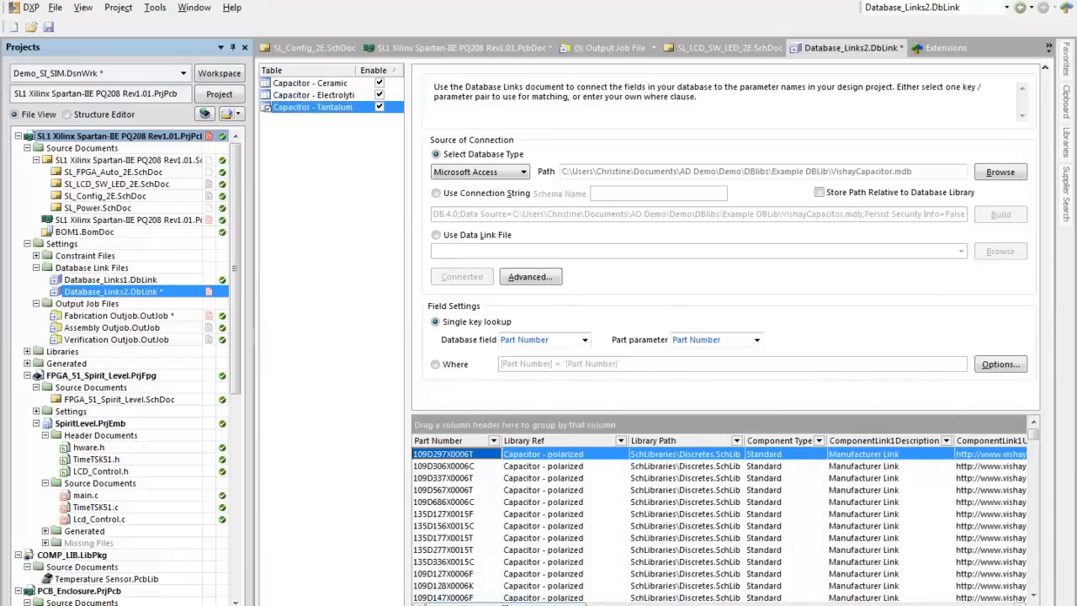
{"action": "left_click", "coordinate": [660, 605]}
{"action": "left_click", "coordinate": [942, 604]}
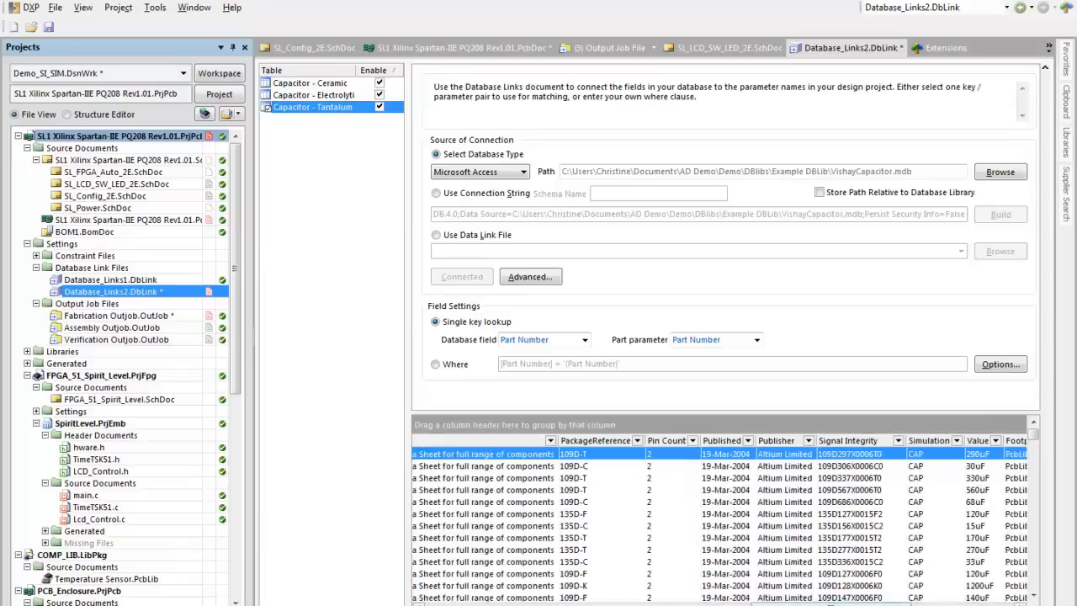
{"action": "left_click", "coordinate": [942, 604]}
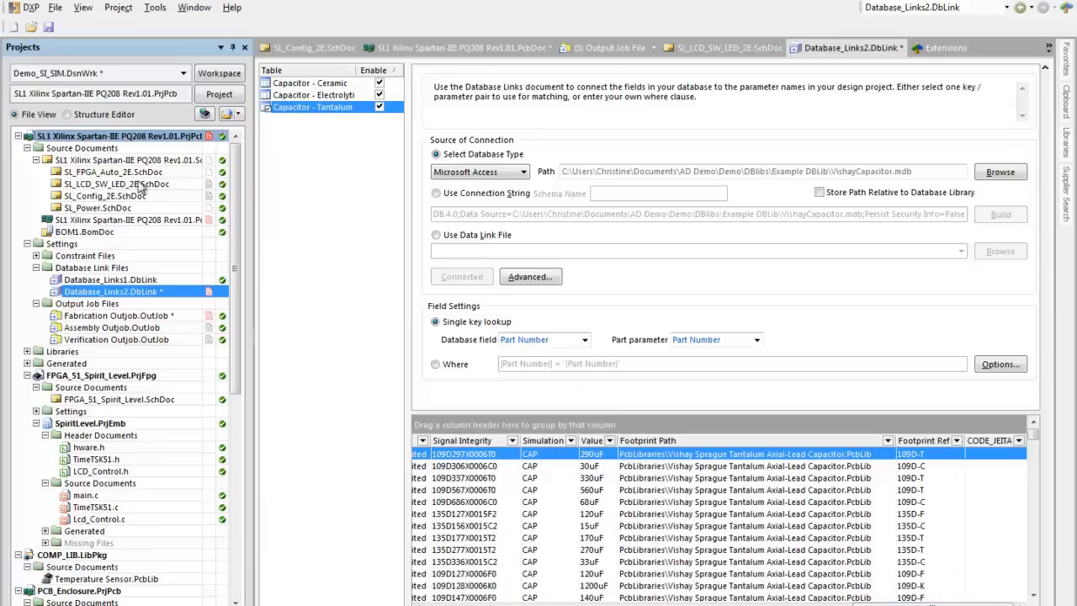
Step: Open SL_Config_2E.SchDoc, show the Libraries with an enlarged component list, and check which libraries are available
{"action": "double_click", "coordinate": [128, 196]}
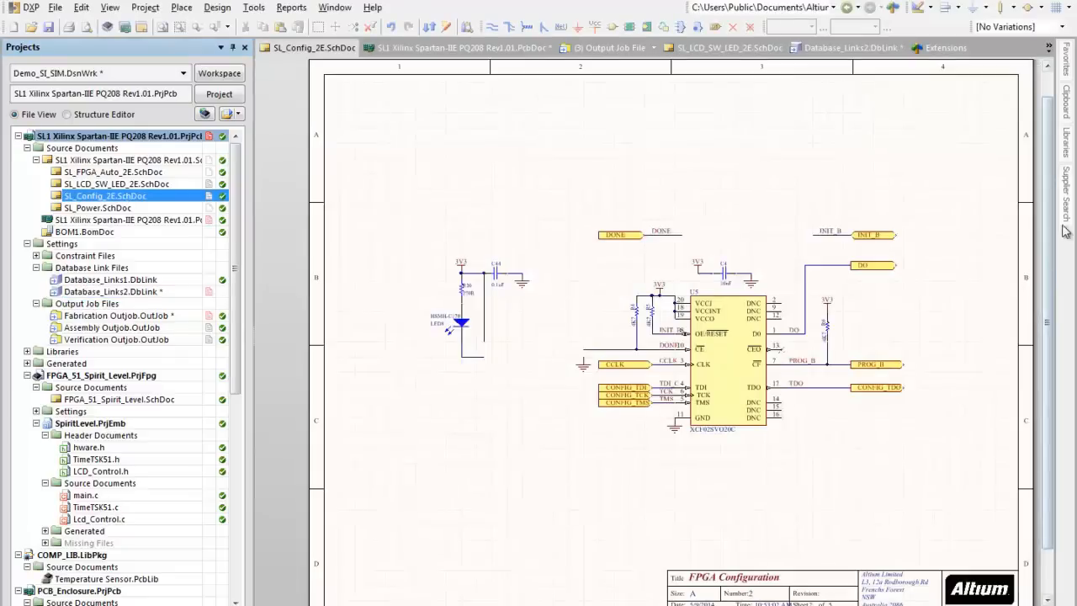
{"action": "left_click", "coordinate": [1066, 151]}
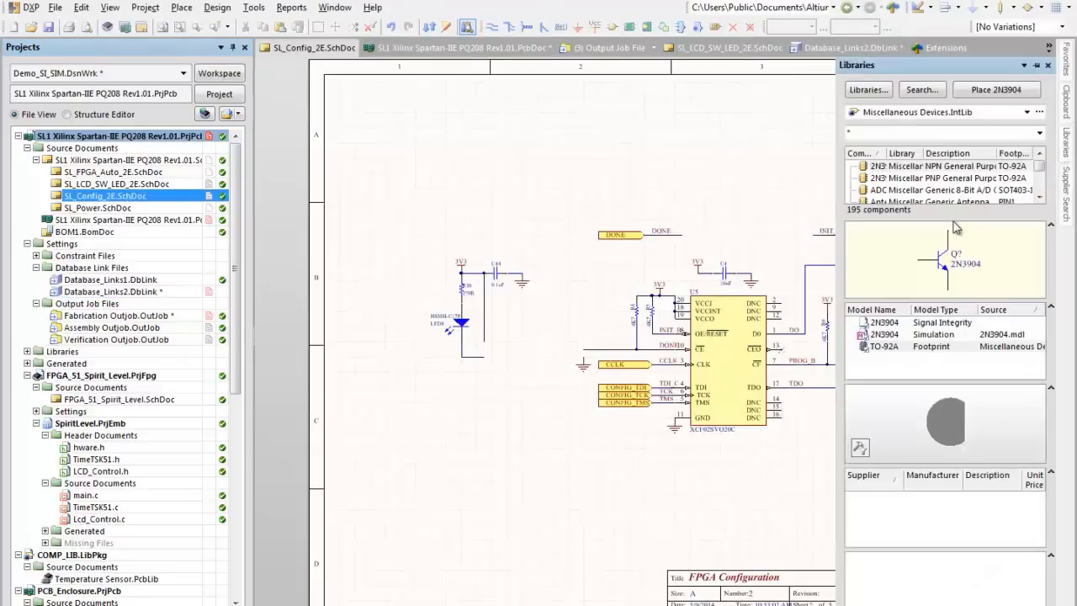
{"action": "left_click_drag", "start_coordinate": [951, 219], "coordinate": [952, 260]}
{"action": "left_click", "coordinate": [1015, 113]}
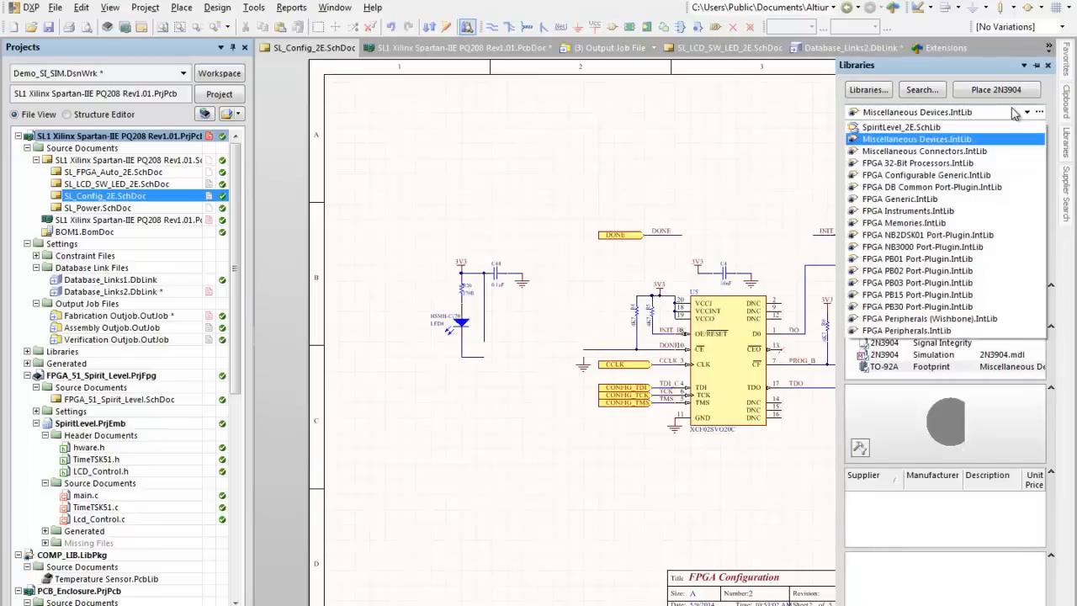
{"action": "left_click", "coordinate": [1014, 113]}
Step: Install the database library VishayCapacitor.DBLib from the DBlibs\Example DBLib folder
{"action": "left_click", "coordinate": [868, 89]}
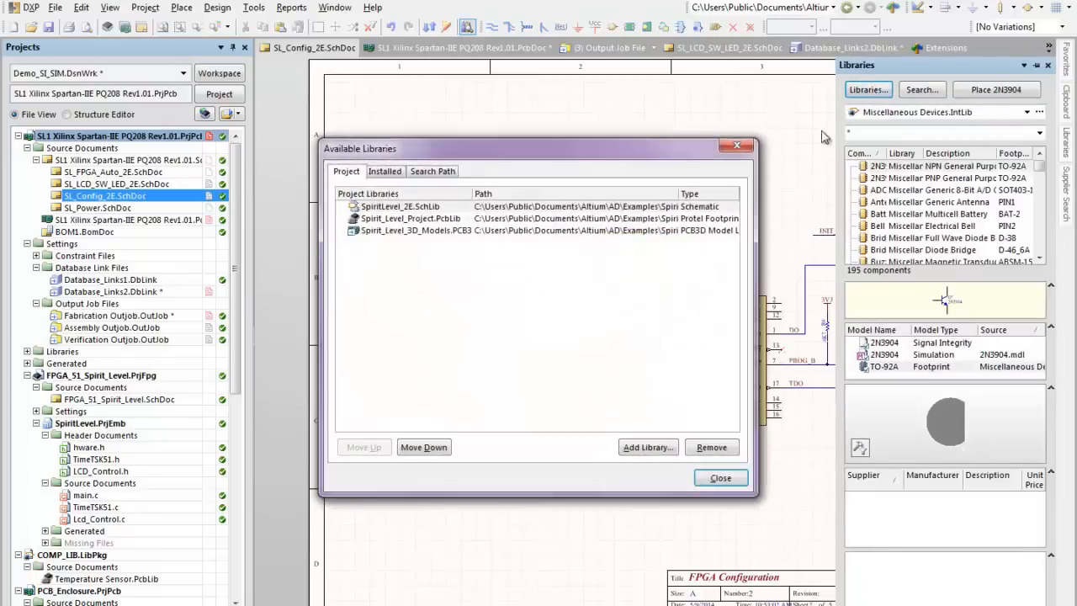
{"action": "left_click", "coordinate": [384, 171]}
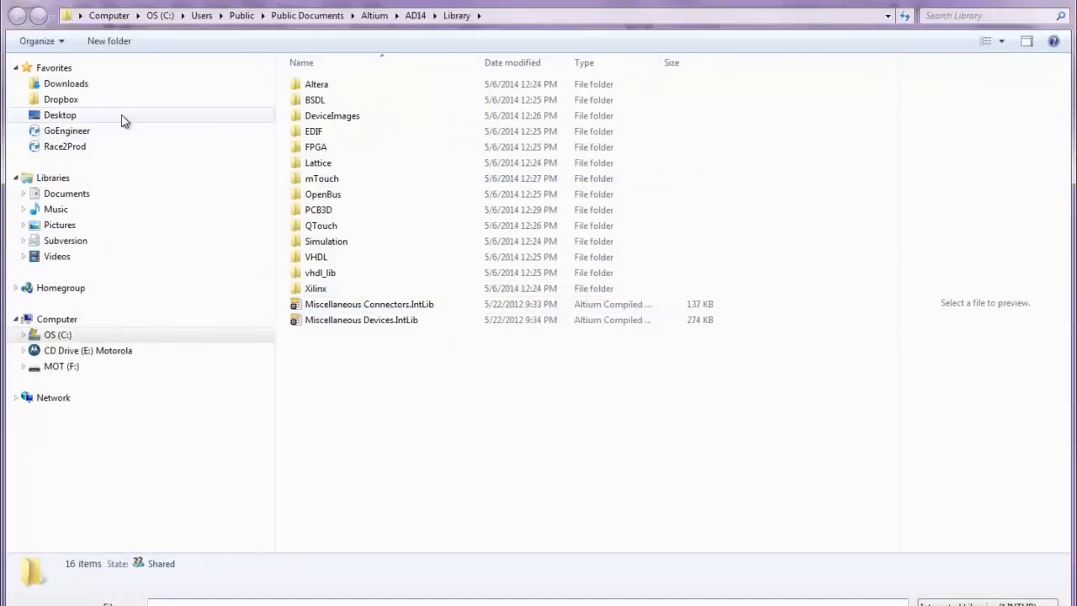
{"action": "left_click", "coordinate": [120, 118]}
{"action": "double_click", "coordinate": [312, 117]}
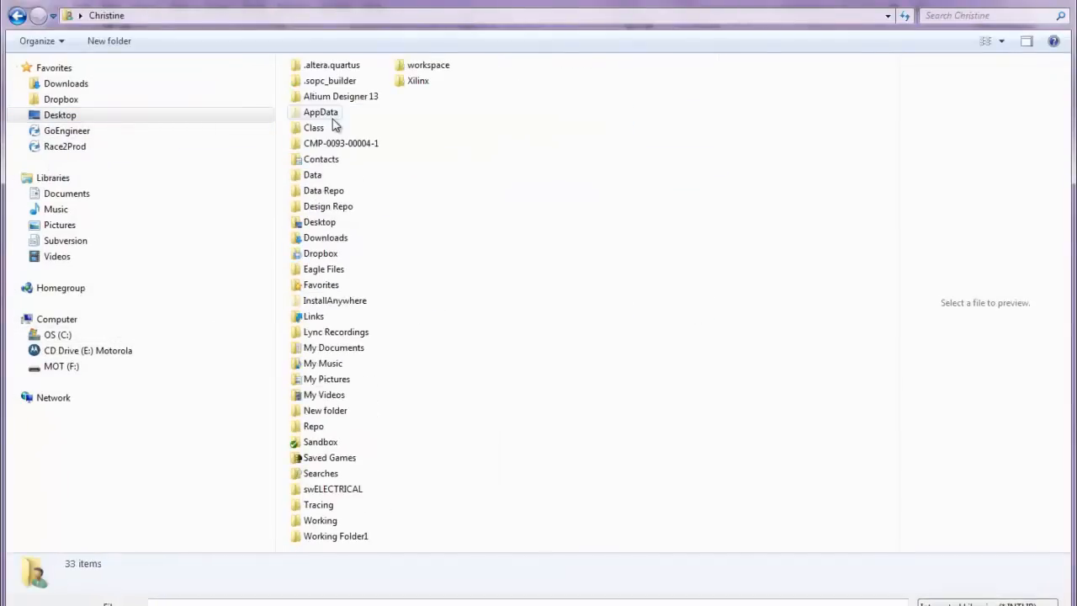
{"action": "double_click", "coordinate": [345, 348]}
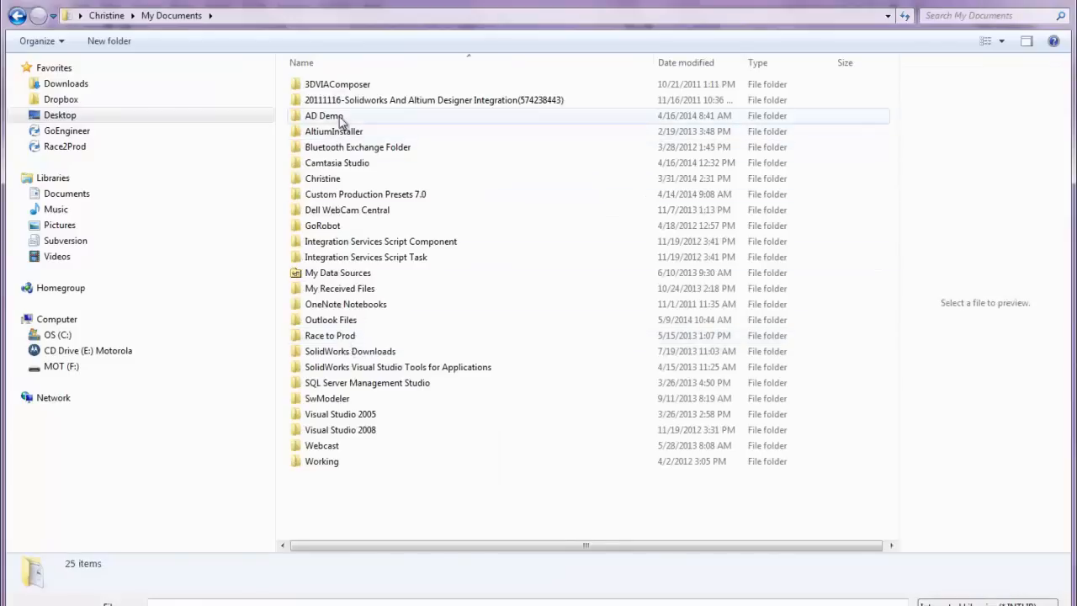
{"action": "double_click", "coordinate": [344, 114]}
{"action": "double_click", "coordinate": [341, 118]}
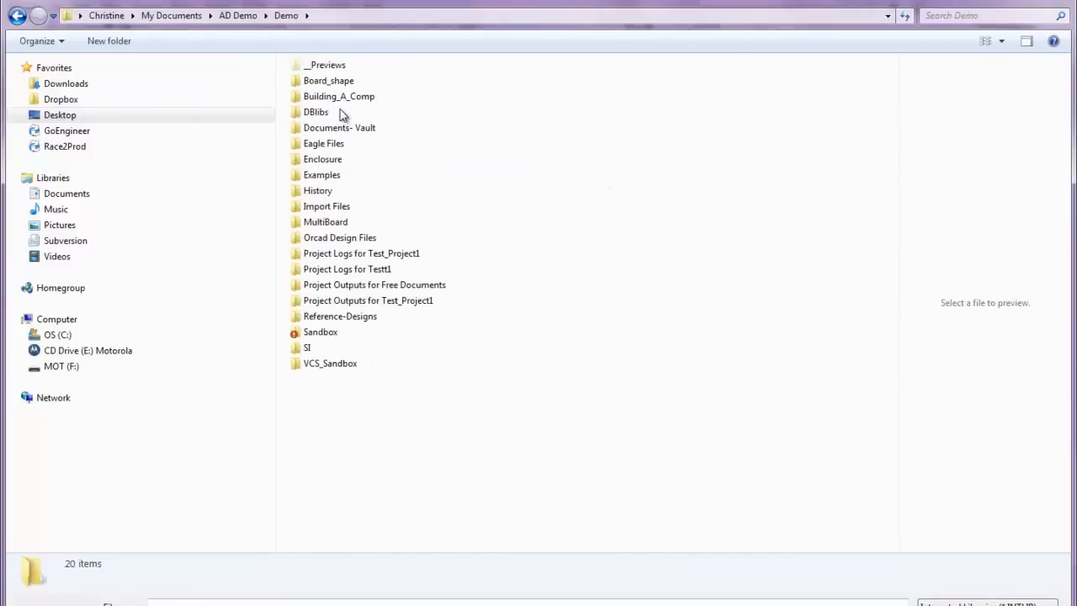
{"action": "double_click", "coordinate": [332, 112]}
{"action": "double_click", "coordinate": [333, 84]}
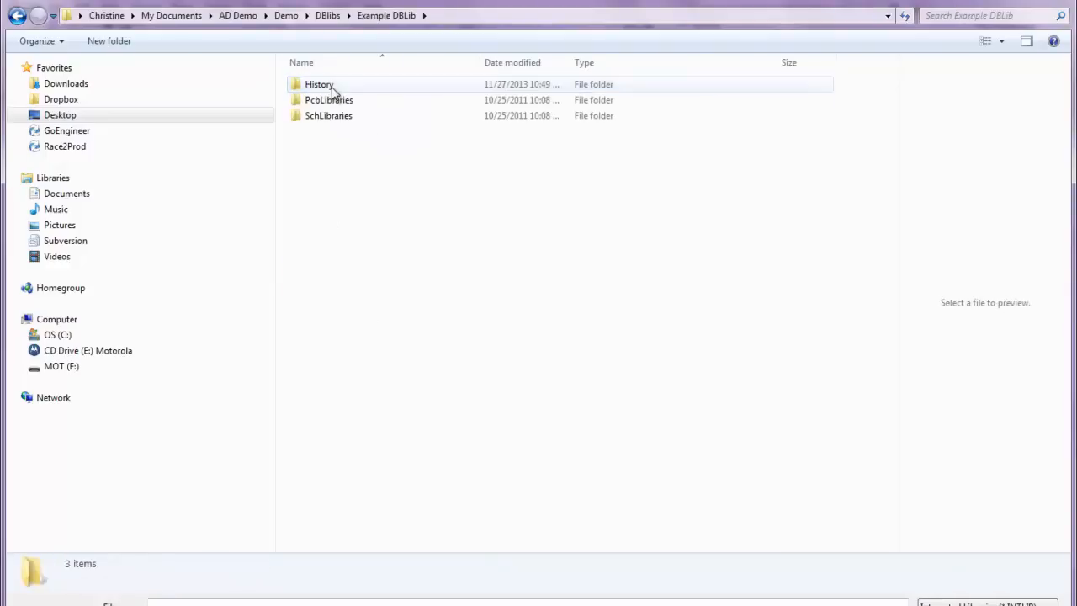
{"action": "left_click", "coordinate": [986, 603]}
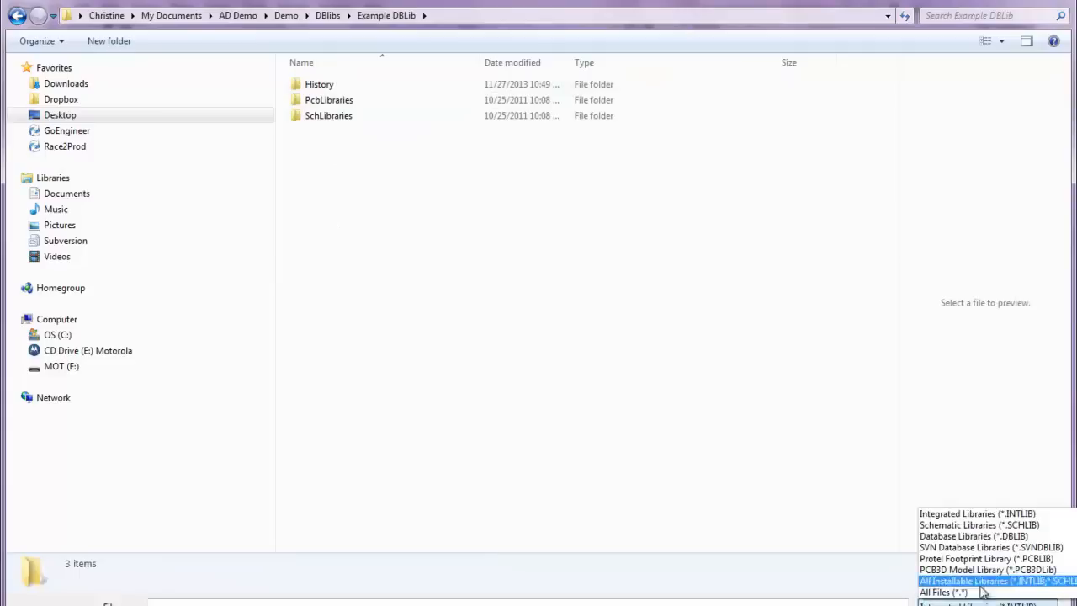
{"action": "left_click", "coordinate": [960, 535]}
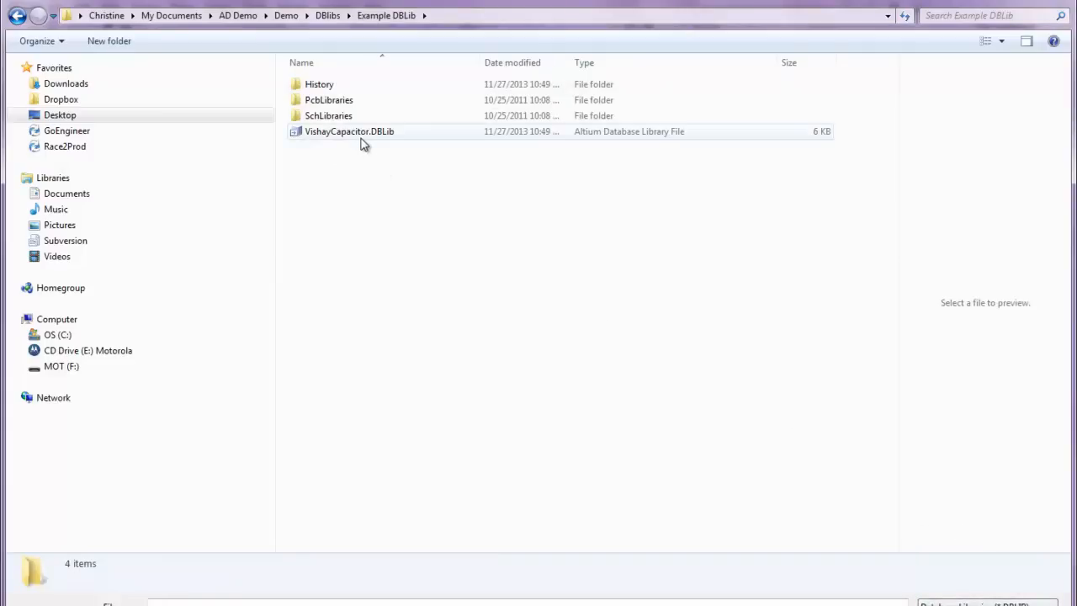
{"action": "left_click", "coordinate": [364, 133]}
{"action": "key", "text": "Return"}
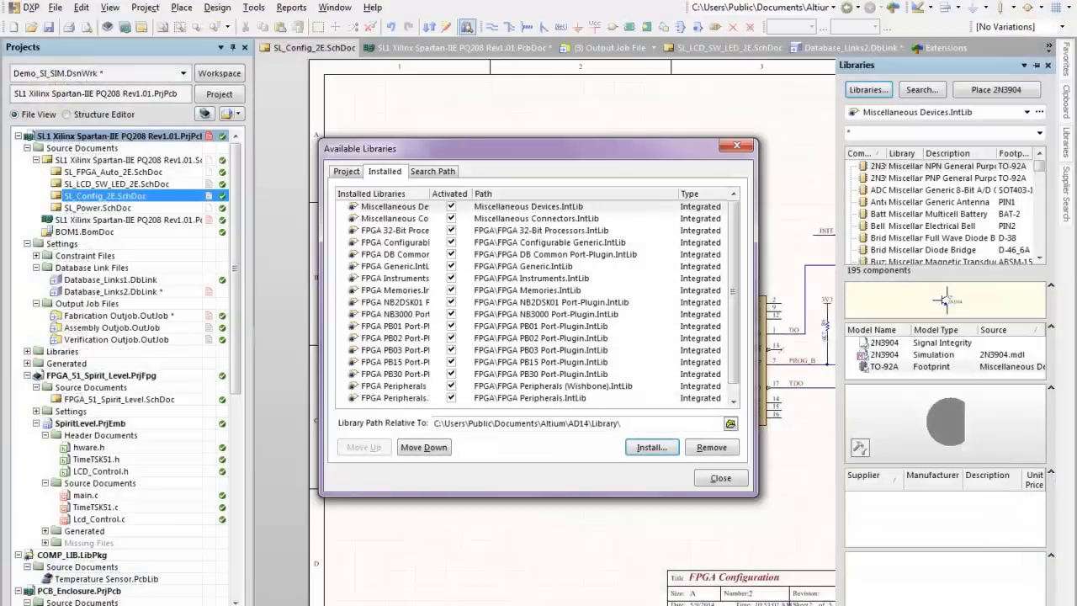
{"action": "left_click", "coordinate": [713, 473]}
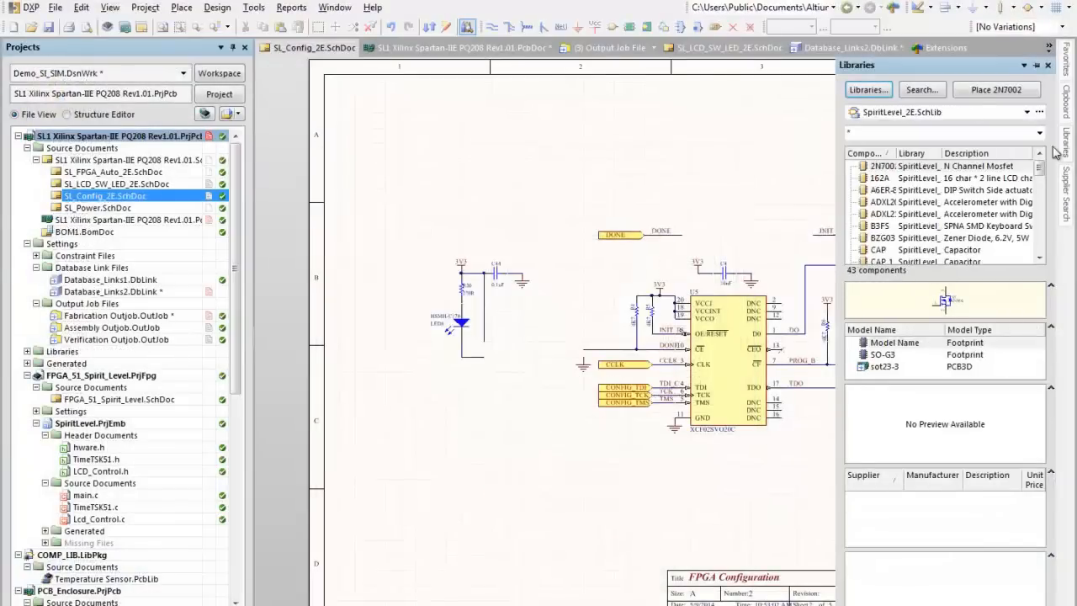
Step: Switch to the VishayCapacitor.DBLib - Capacitor - Ceramic library, widen the library view, and select part 10AED15
{"action": "left_click", "coordinate": [1026, 113]}
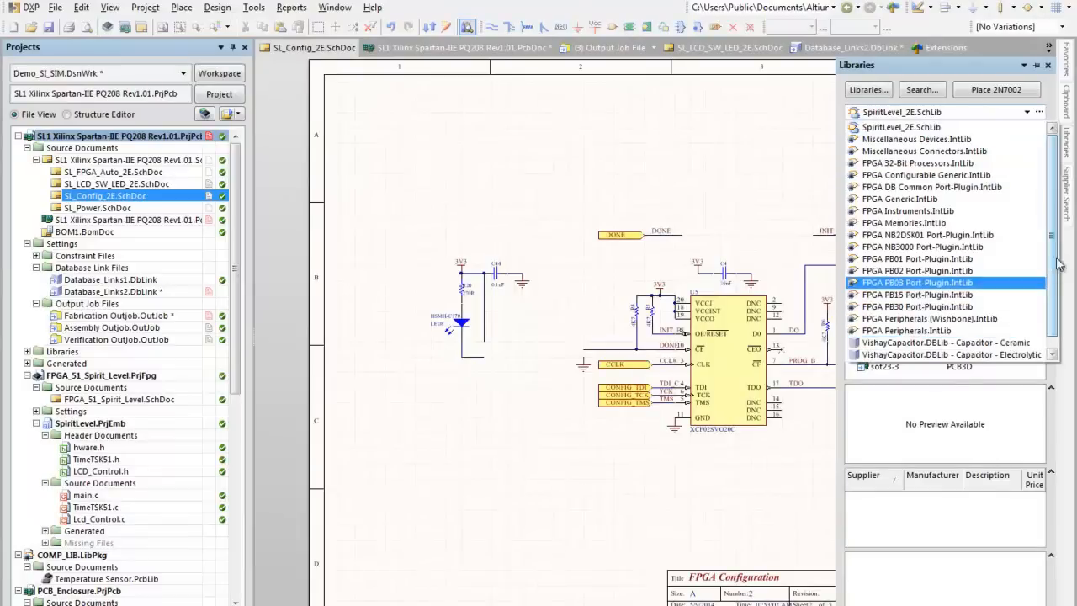
{"action": "scroll", "coordinate": [1064, 316], "scroll_direction": "down", "scroll_amount": 1}
{"action": "left_click", "coordinate": [1064, 316]}
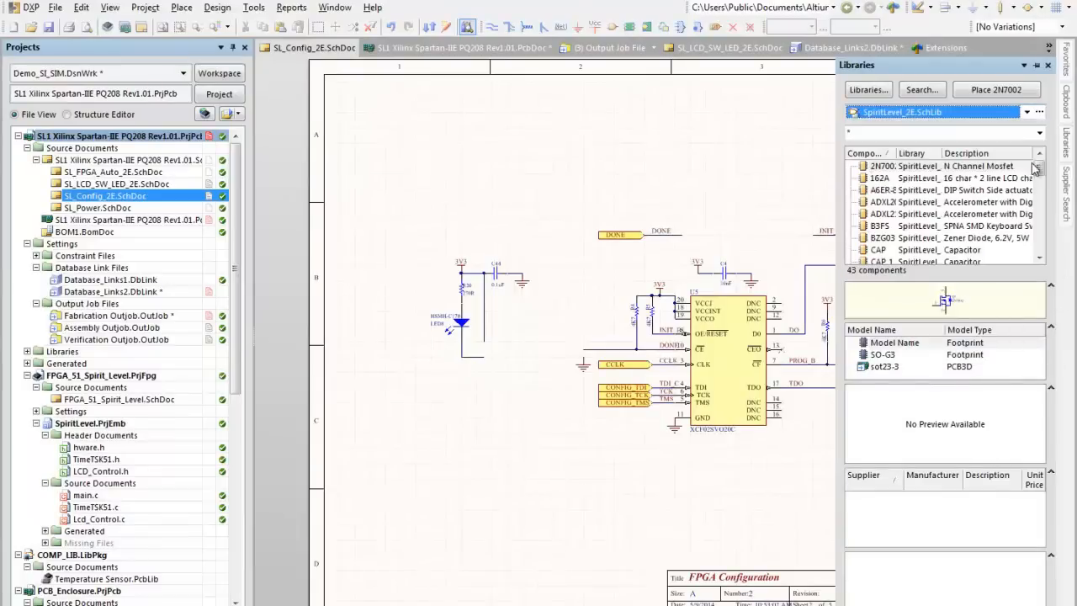
{"action": "left_click_drag", "start_coordinate": [1043, 171], "coordinate": [1048, 242]}
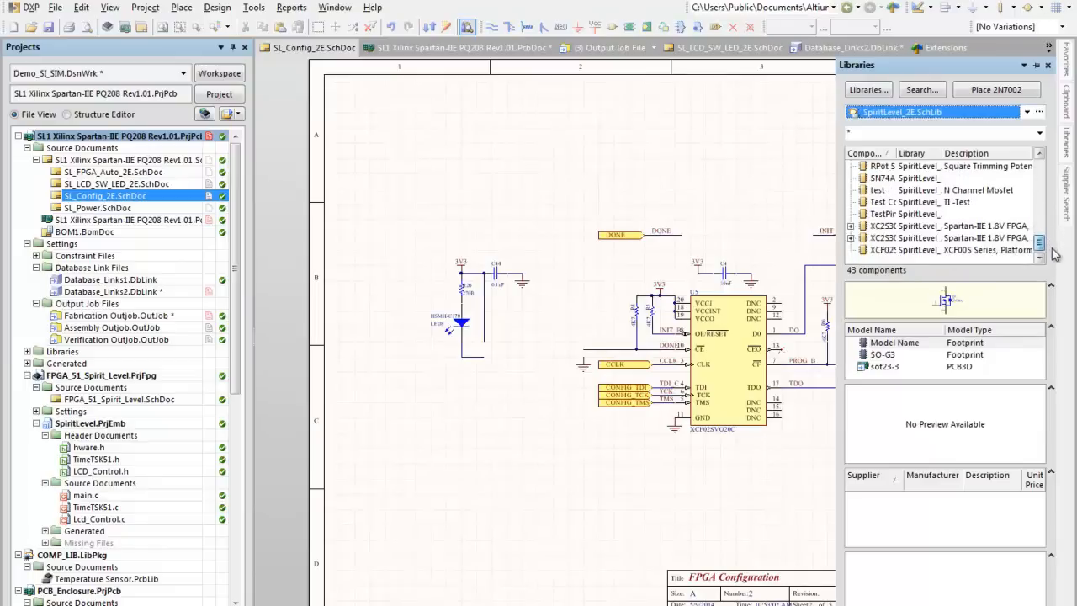
{"action": "left_click", "coordinate": [1026, 112]}
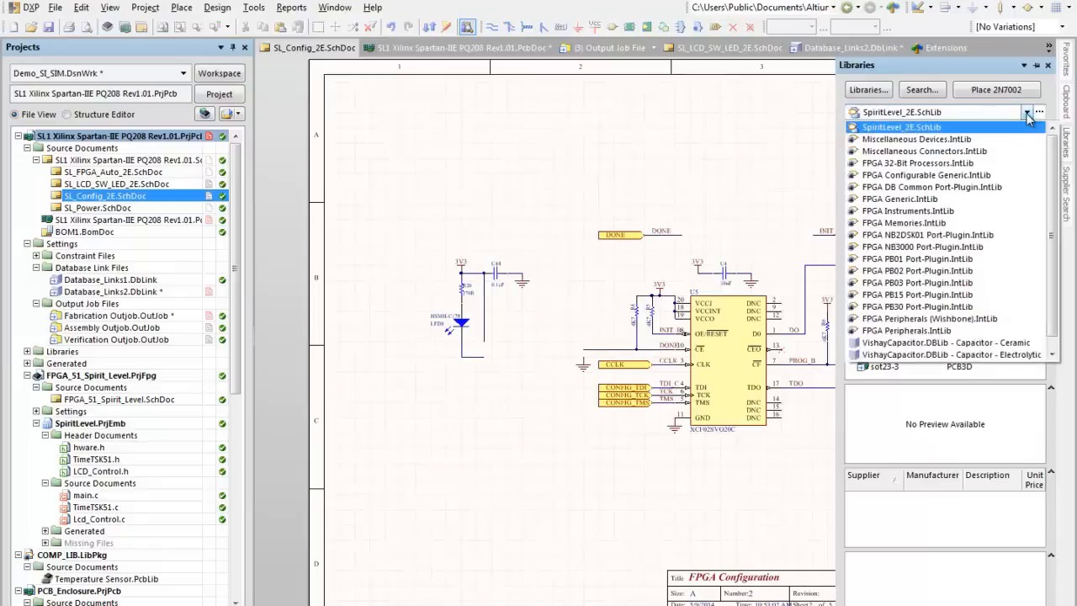
{"action": "left_click_drag", "start_coordinate": [1051, 173], "coordinate": [1053, 220]}
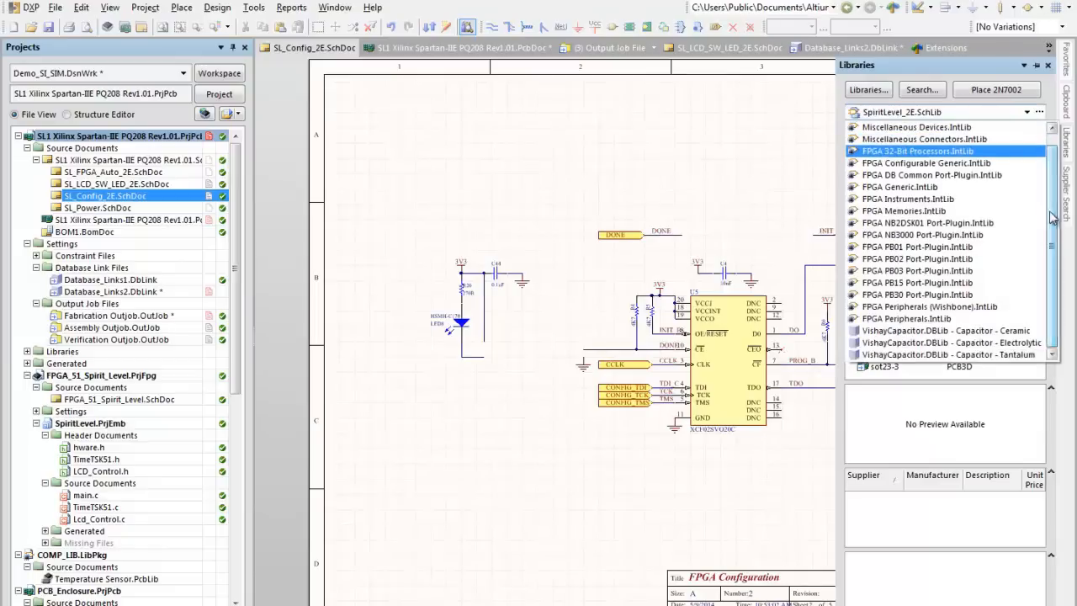
{"action": "left_click", "coordinate": [989, 332]}
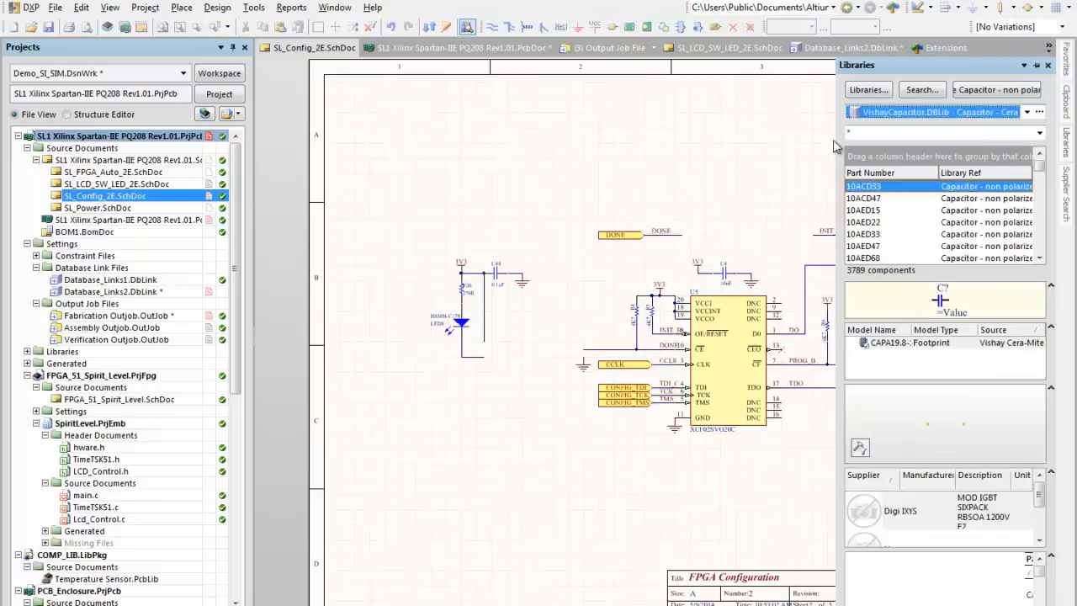
{"action": "left_click_drag", "start_coordinate": [698, 145], "coordinate": [699, 146]}
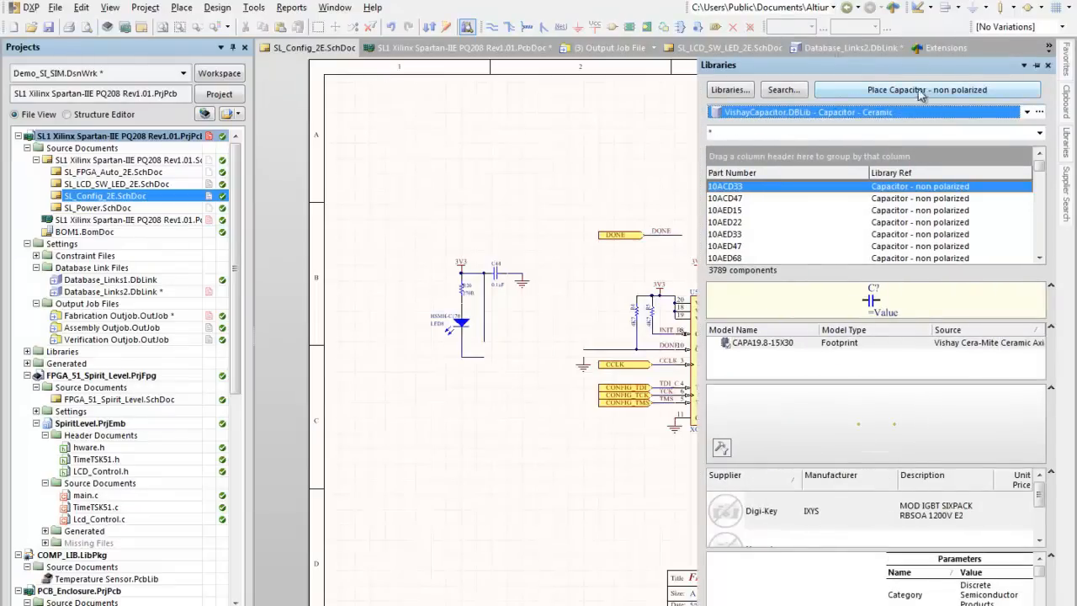
{"action": "left_click", "coordinate": [784, 211]}
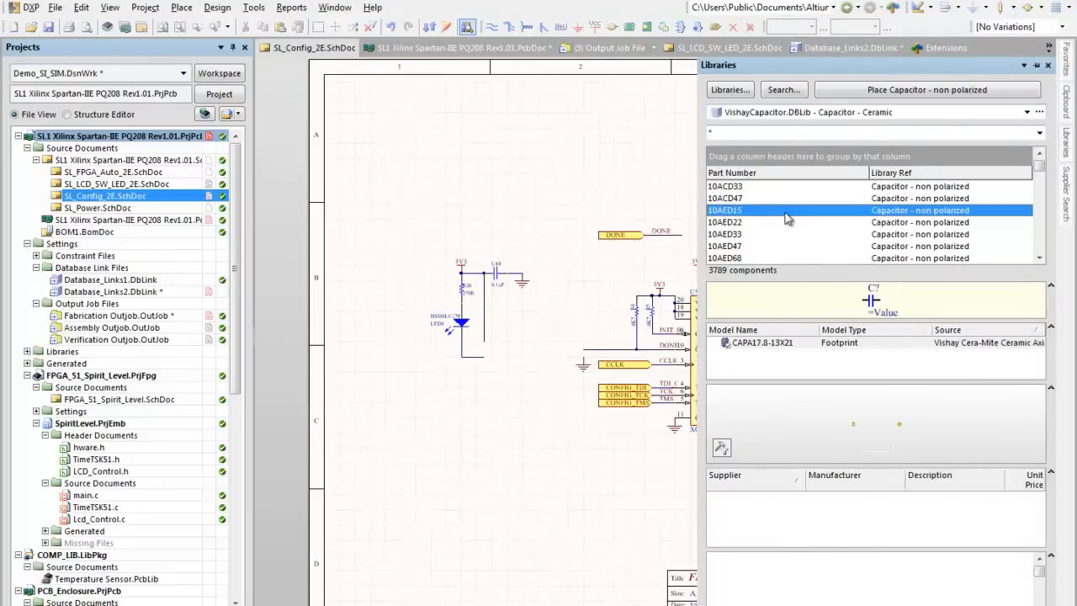
Step: Place one ceramic capacitor 10AED15 from VishayCapacitor.DBLib in the empty area above the LED8 circuit
{"action": "left_click", "coordinate": [917, 93]}
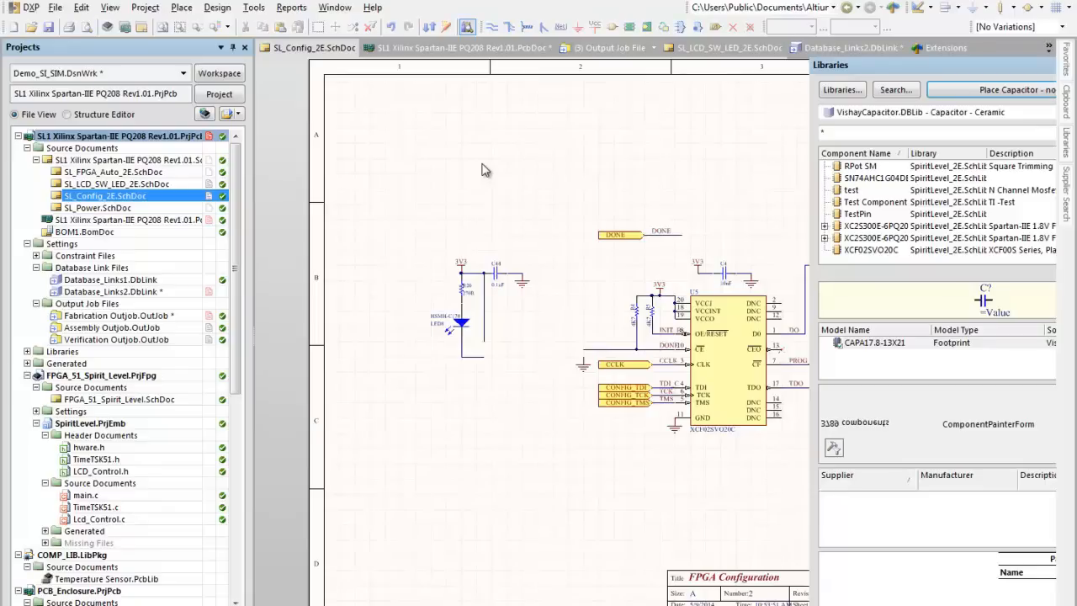
{"action": "left_click", "coordinate": [479, 154]}
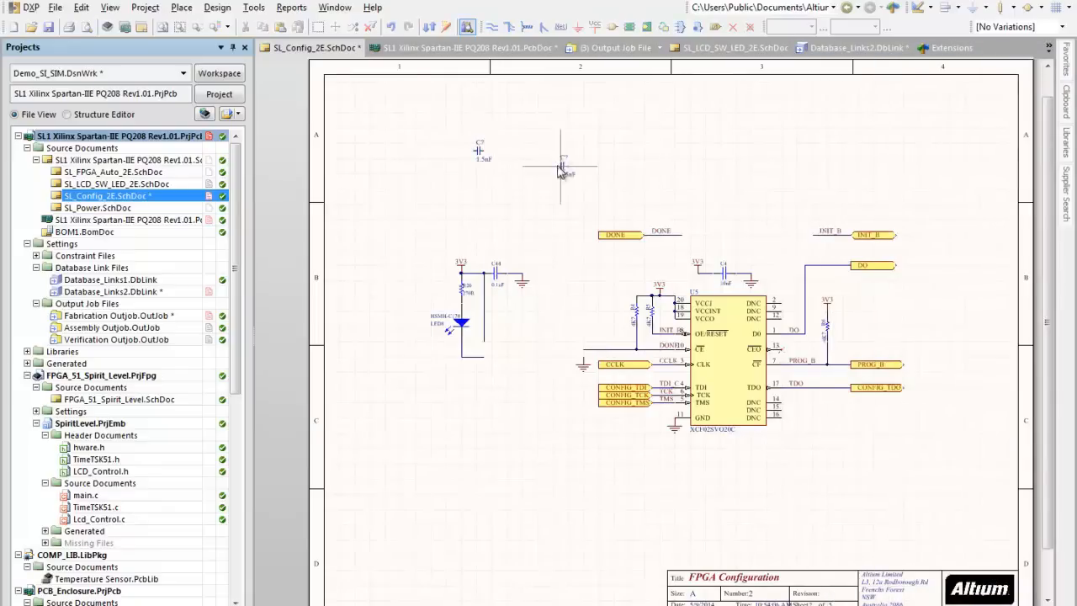
{"action": "scroll", "coordinate": [484, 160], "scroll_direction": "up", "scroll_amount": 3, "text": "ctrl"}
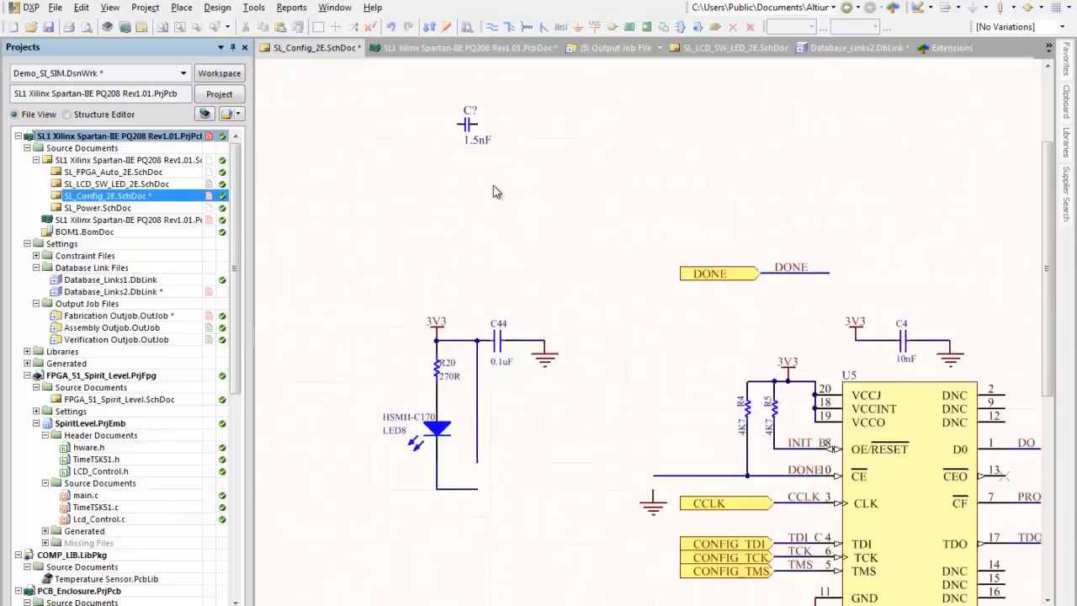
Step: Check the database parameters of the placed 1.5nF capacitor, discard the properties without changes, and delete the capacitor from the sheet
{"action": "key", "text": "Tab"}
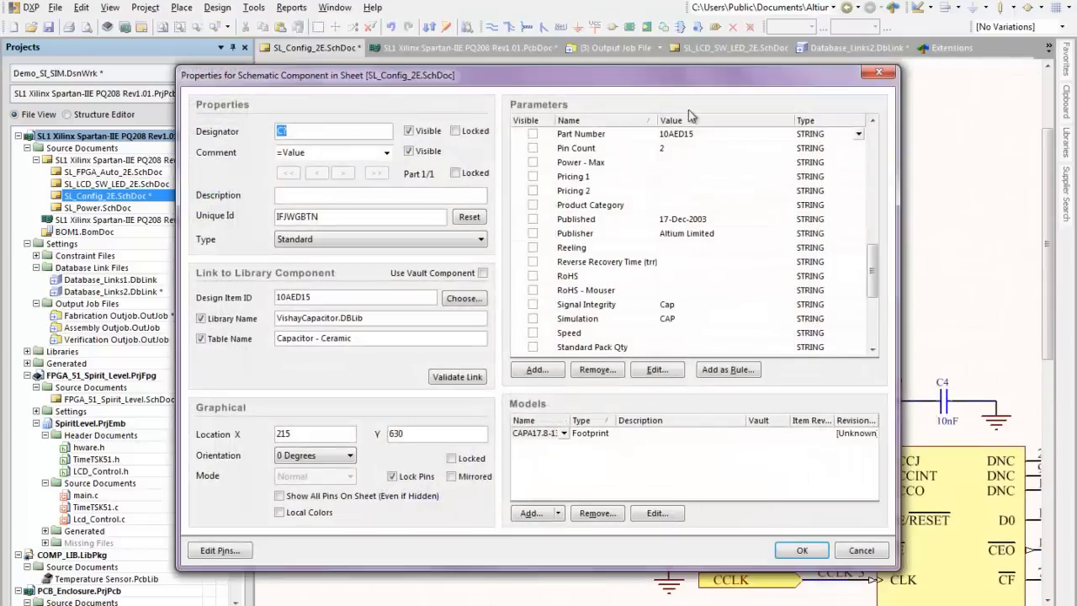
{"action": "left_click_drag", "start_coordinate": [871, 279], "coordinate": [870, 339]}
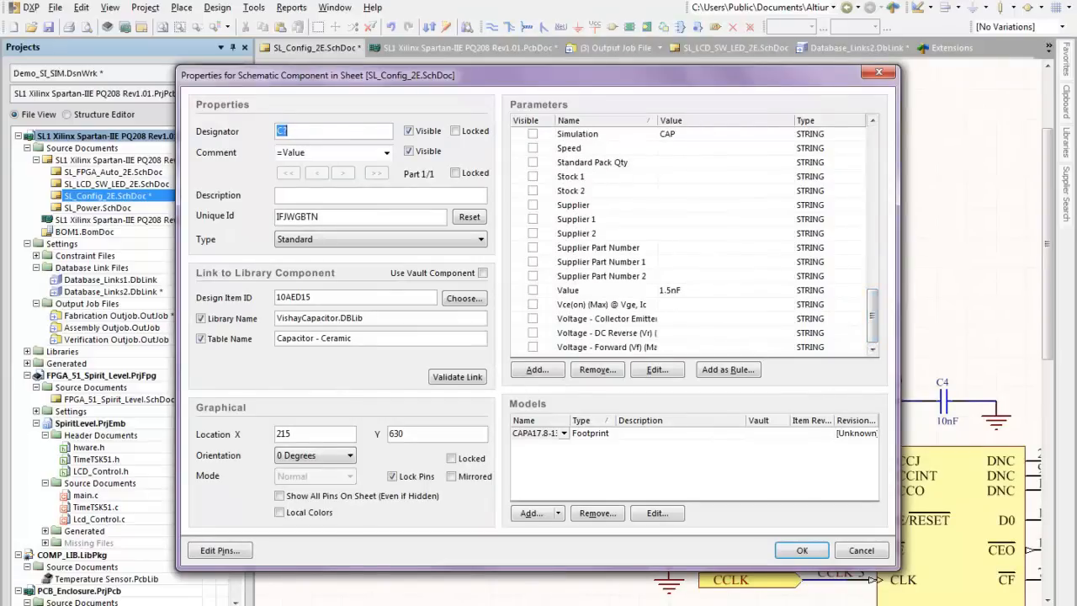
{"action": "right_click", "coordinate": [300, 605]}
{"action": "left_click", "coordinate": [290, 597]}
{"action": "left_click", "coordinate": [871, 552]}
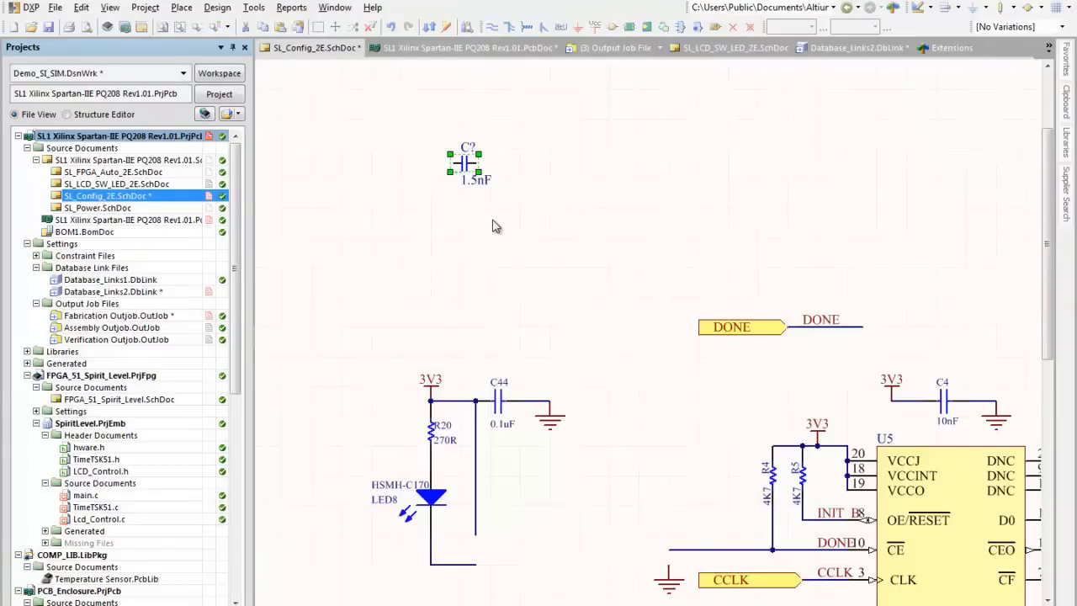
{"action": "key", "text": "Delete"}
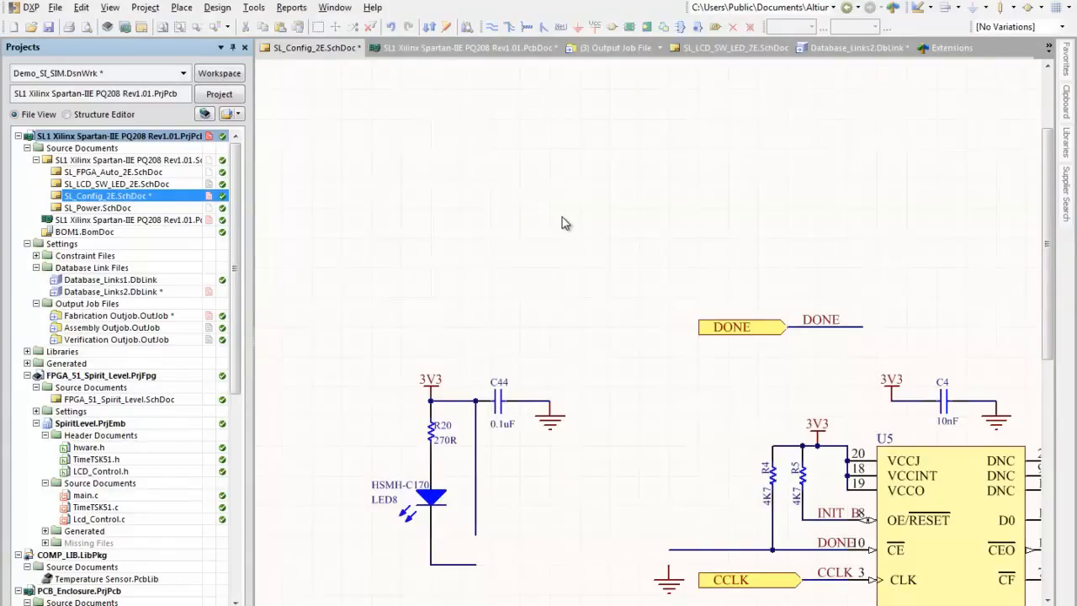
Step: Examine the parameters of U5 and copy its comment XCF02SVO20C, closing the component properties without changes
{"action": "scroll", "coordinate": [546, 245], "scroll_direction": "down", "scroll_amount": 3}
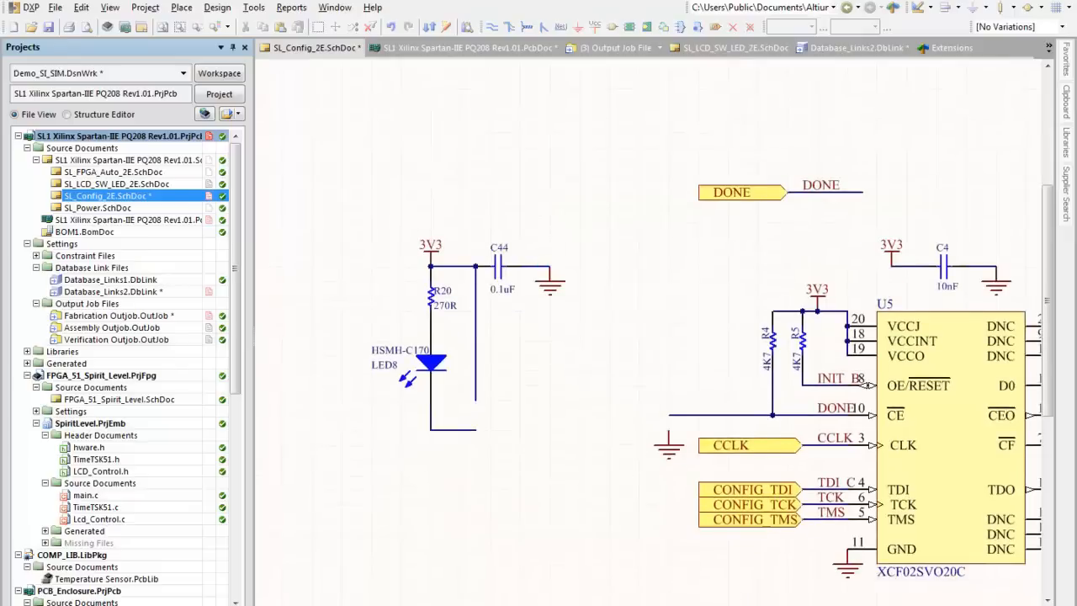
{"action": "left_click_drag", "start_coordinate": [711, 605], "coordinate": [835, 605]}
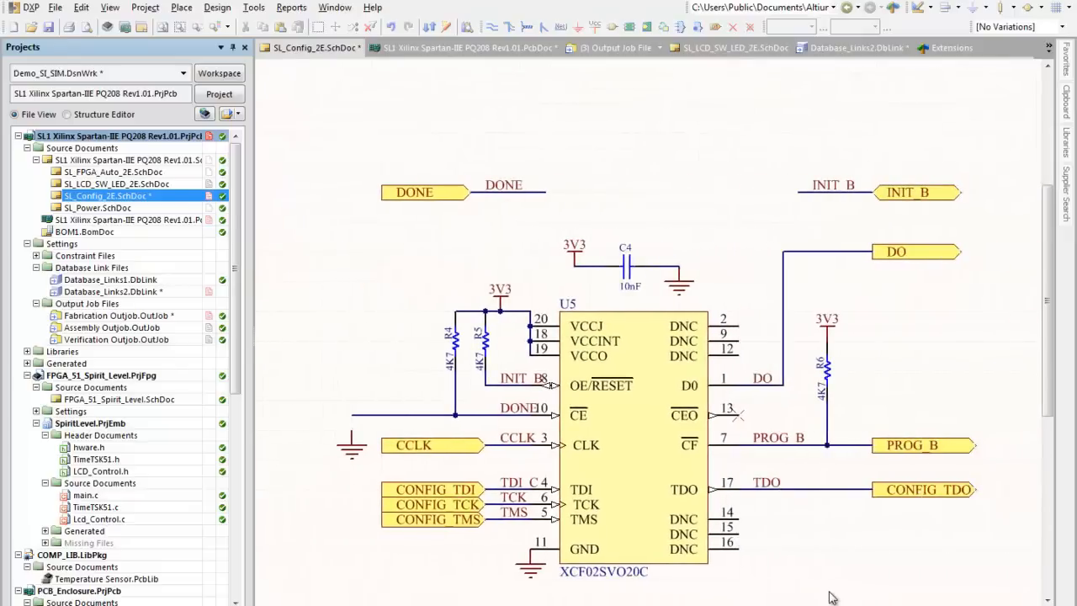
{"action": "double_click", "coordinate": [606, 463]}
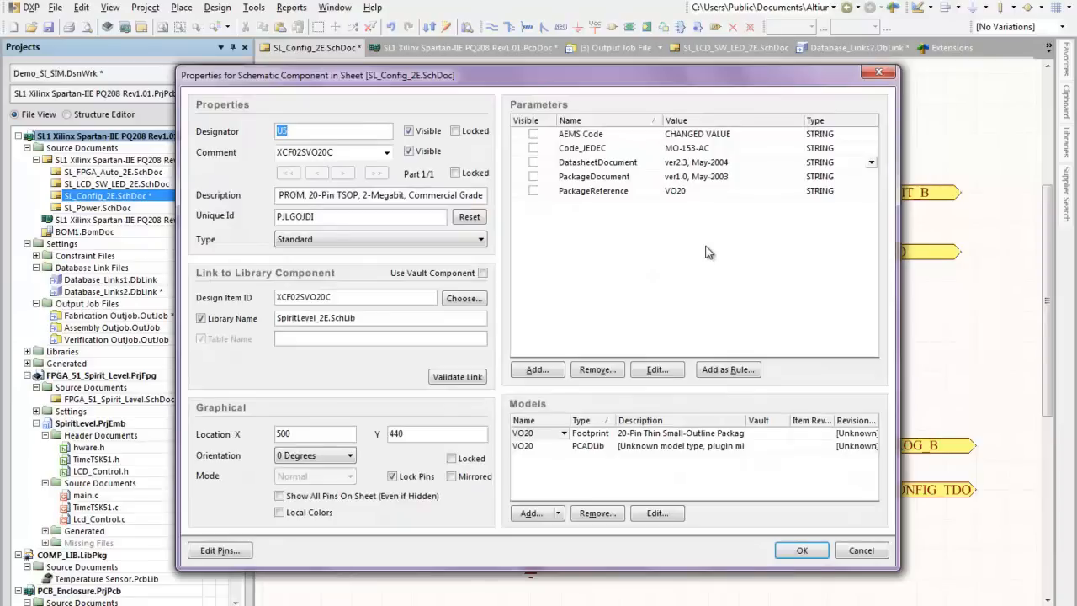
{"action": "key", "text": "Tab"}
{"action": "key", "text": "ctrl+c"}
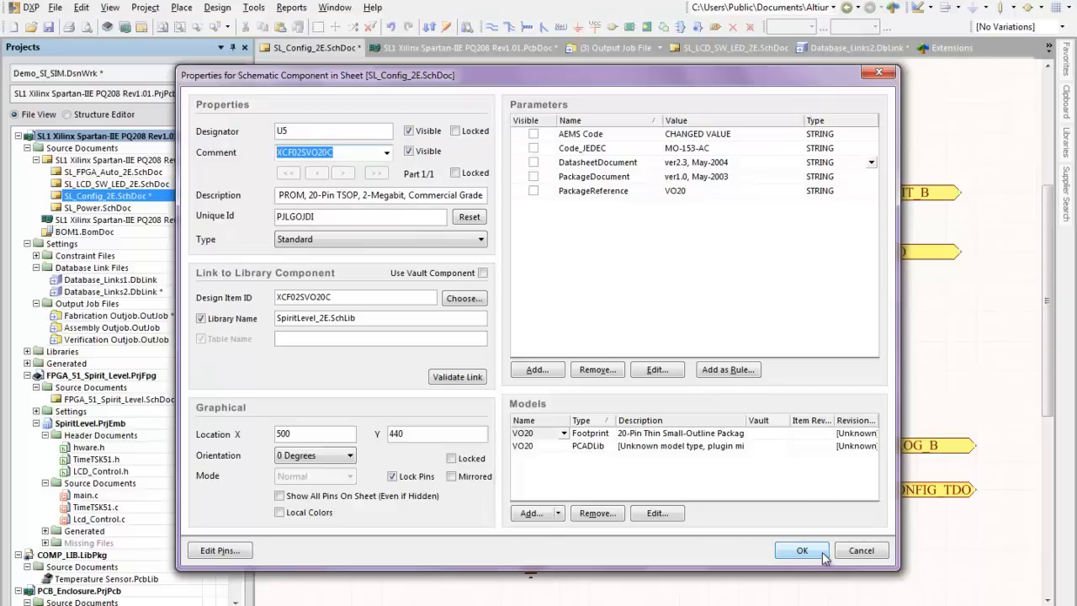
{"action": "left_click", "coordinate": [861, 554]}
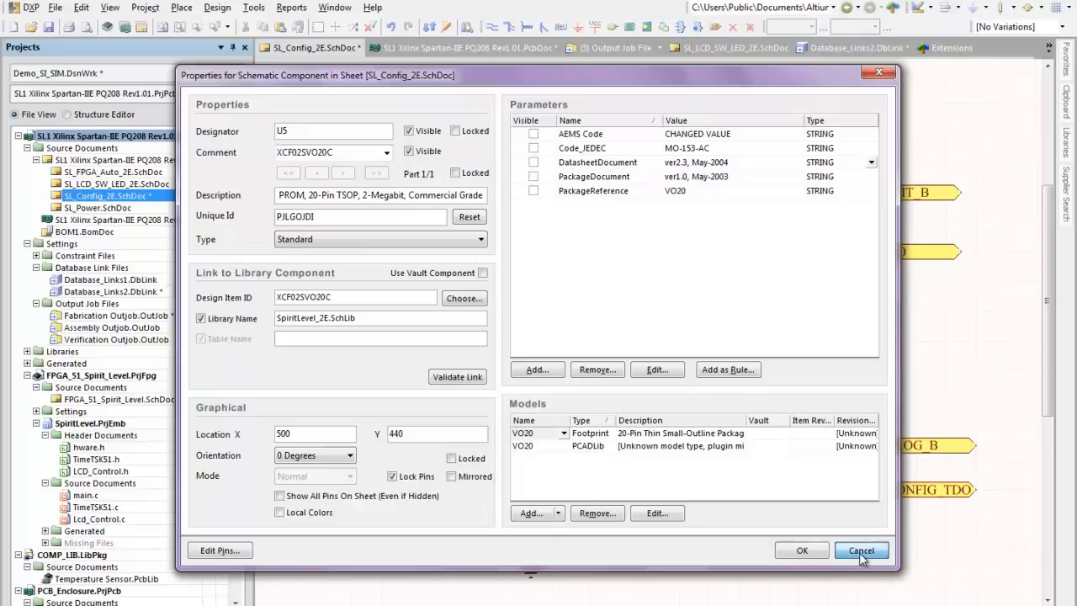
Step: Run a supplier search for the part number XCF02SVO20C
{"action": "left_click", "coordinate": [1067, 183]}
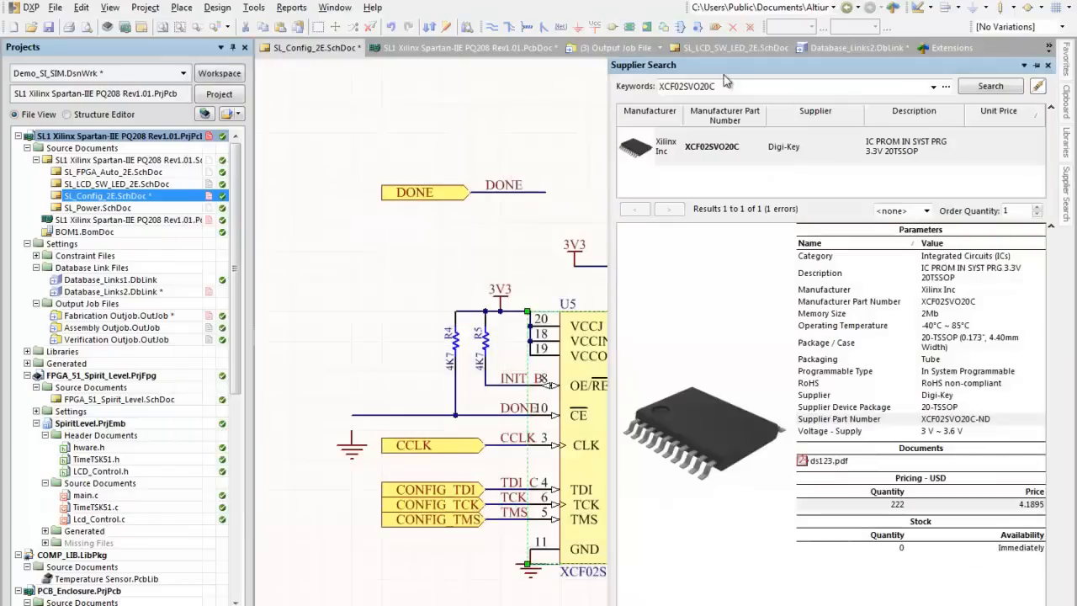
{"action": "left_click_drag", "start_coordinate": [716, 86], "coordinate": [537, 71]}
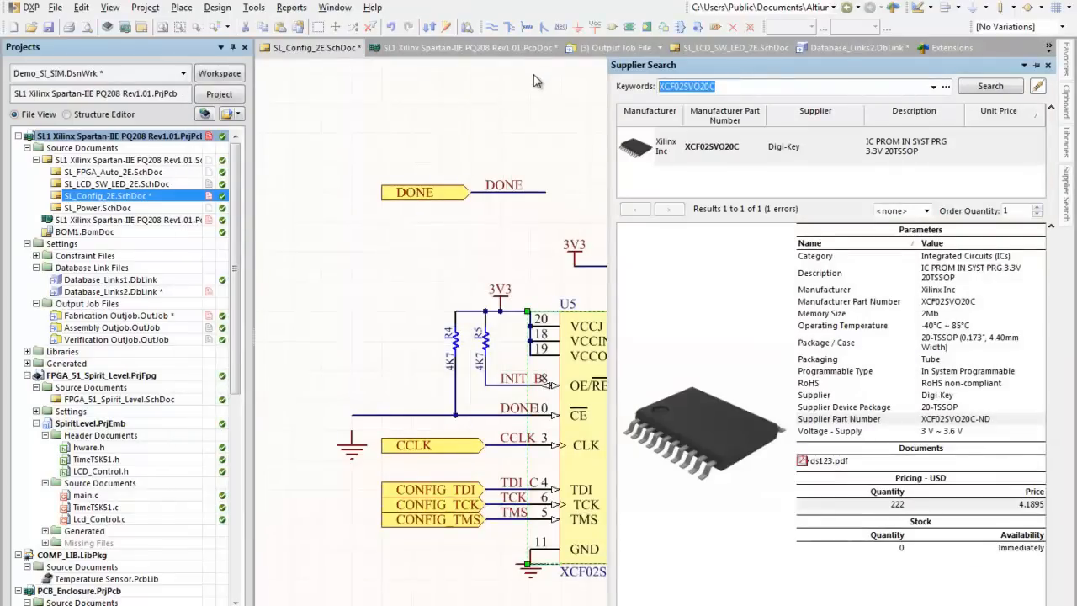
{"action": "key", "text": "ctrl+v"}
{"action": "left_click", "coordinate": [990, 87]}
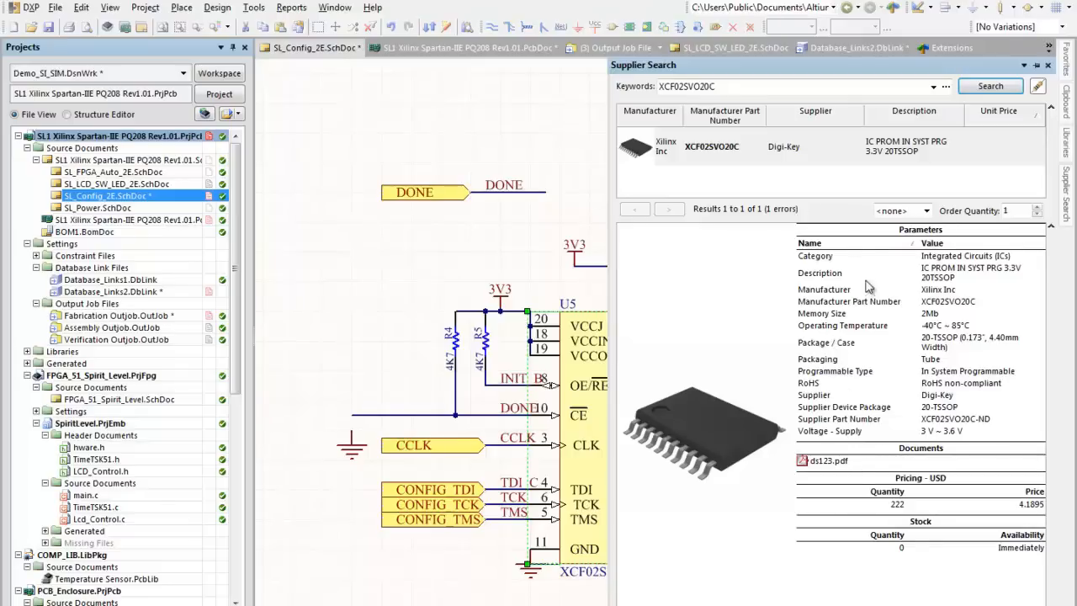
Step: Add the supplier link and parameters of the Digi-Key XCF02SVO20C result to component U5
{"action": "right_click", "coordinate": [808, 148]}
{"action": "left_click", "coordinate": [848, 177]}
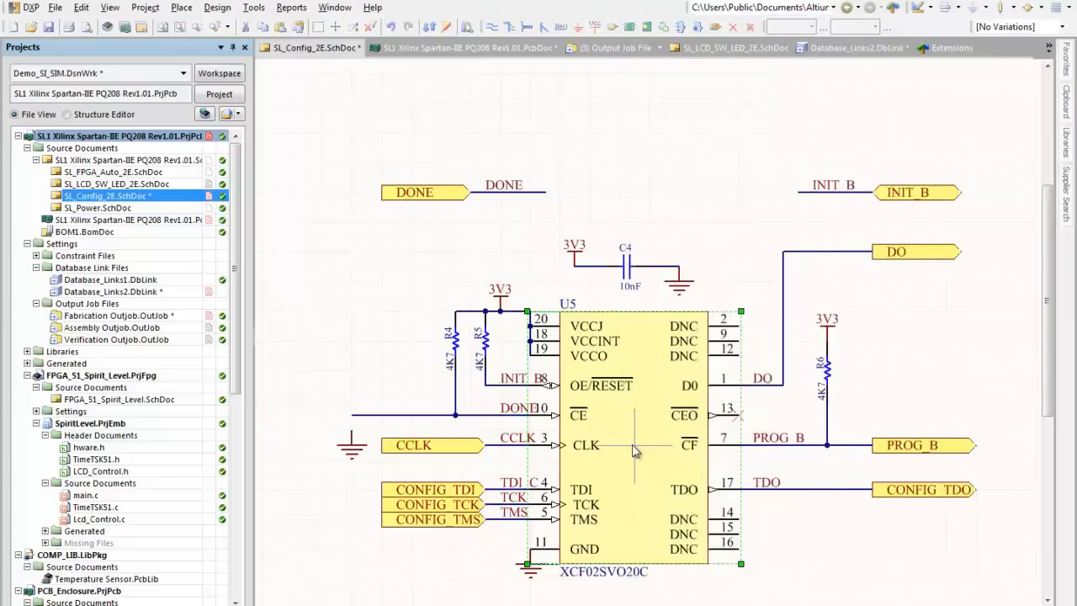
{"action": "left_click", "coordinate": [635, 452]}
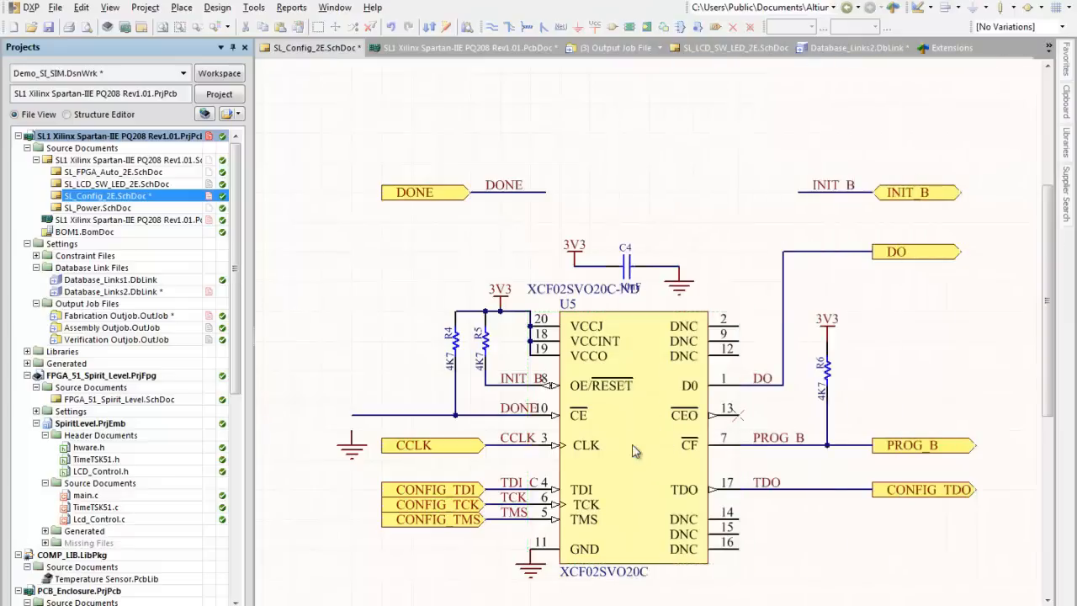
Step: Review the supplier parameters in the properties of U5
{"action": "double_click", "coordinate": [635, 452]}
{"action": "left_click_drag", "start_coordinate": [875, 295], "coordinate": [875, 340]}
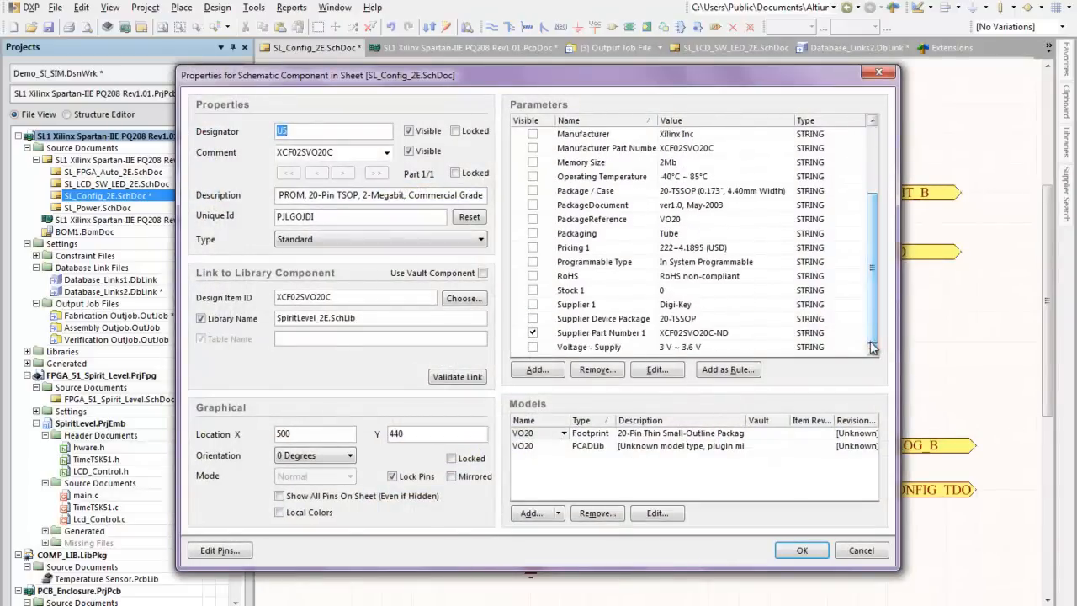
{"action": "left_click", "coordinate": [801, 551]}
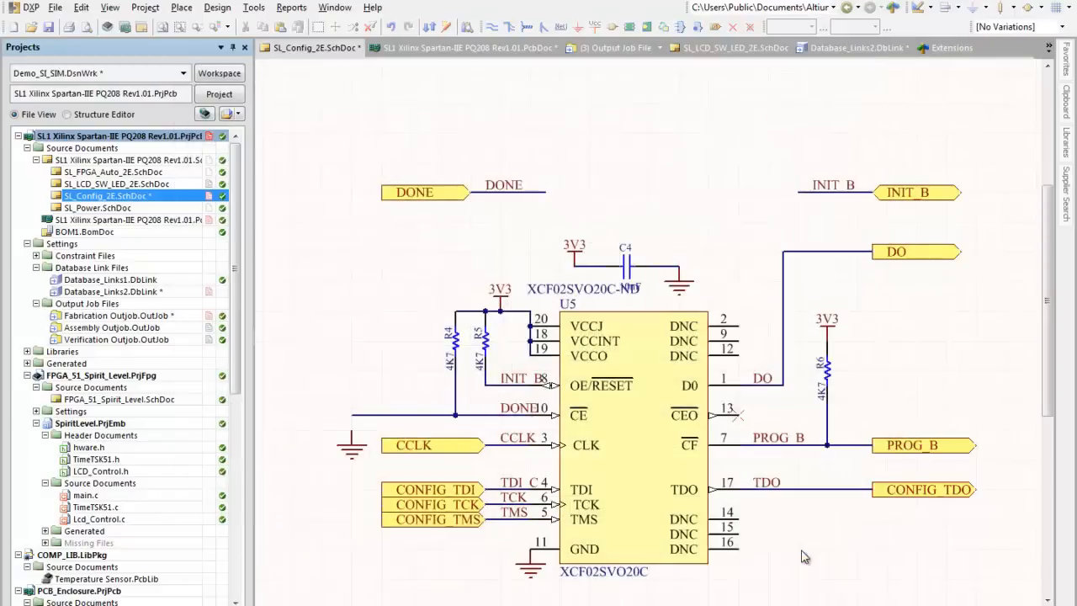
Step: Open the Bill of Materials report, show the Solution 1 supplier columns, widen the table, and inspect the U5 row
{"action": "left_click", "coordinate": [292, 8]}
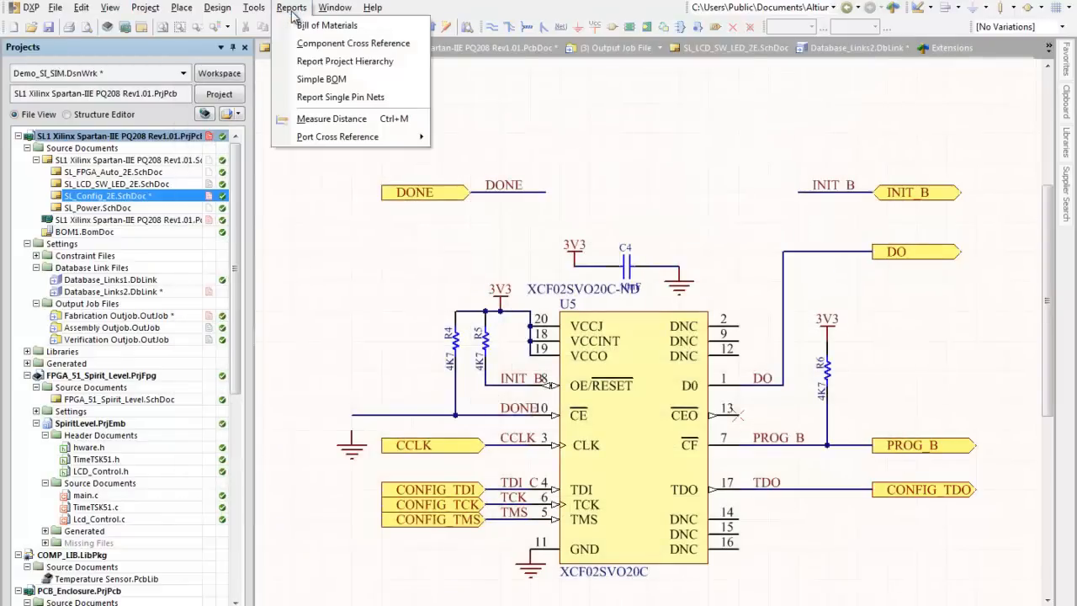
{"action": "left_click", "coordinate": [299, 24]}
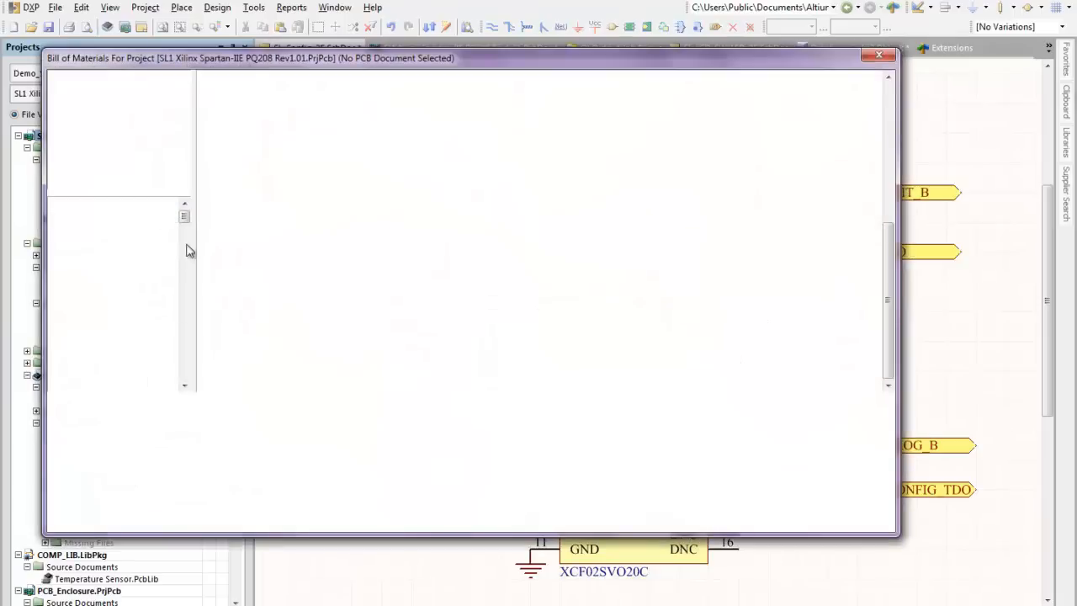
{"action": "left_click_drag", "start_coordinate": [184, 216], "coordinate": [179, 401]}
{"action": "left_click", "coordinate": [53, 384]}
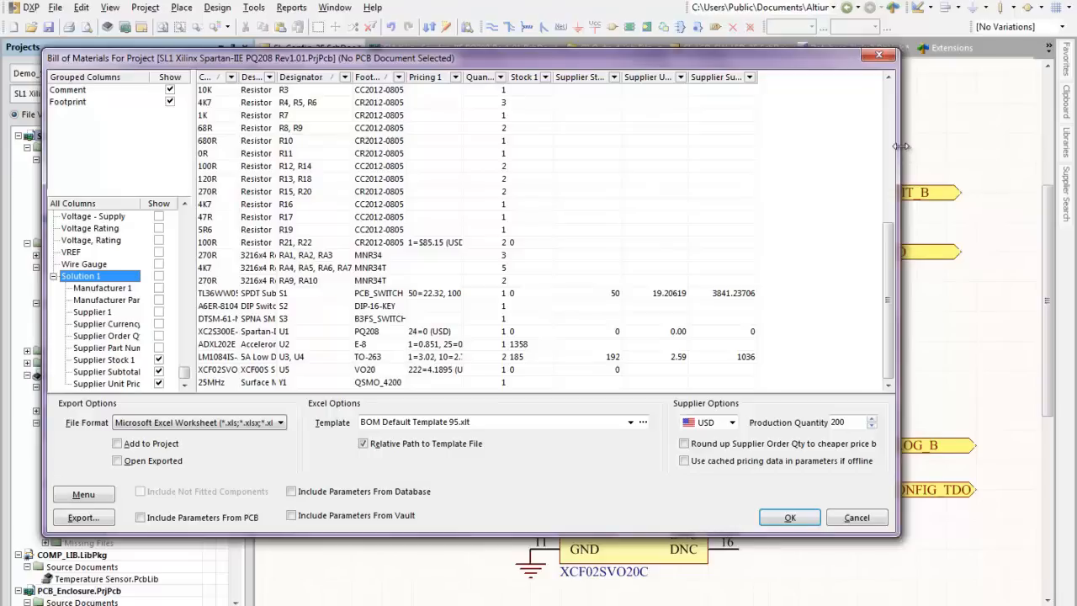
{"action": "left_click_drag", "start_coordinate": [898, 151], "coordinate": [964, 151]}
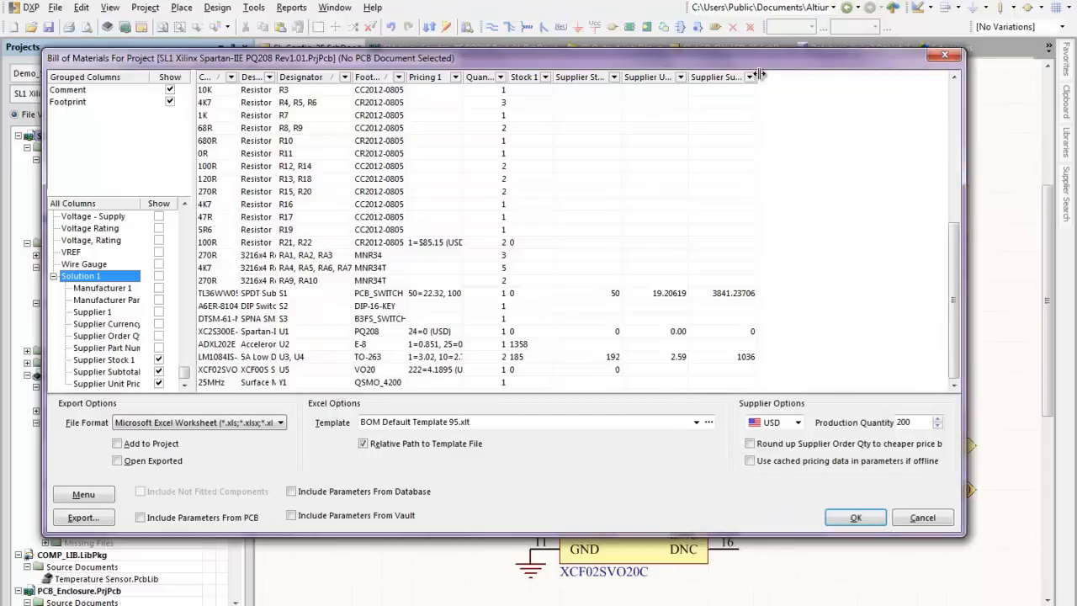
{"action": "left_click_drag", "start_coordinate": [757, 77], "coordinate": [856, 95]}
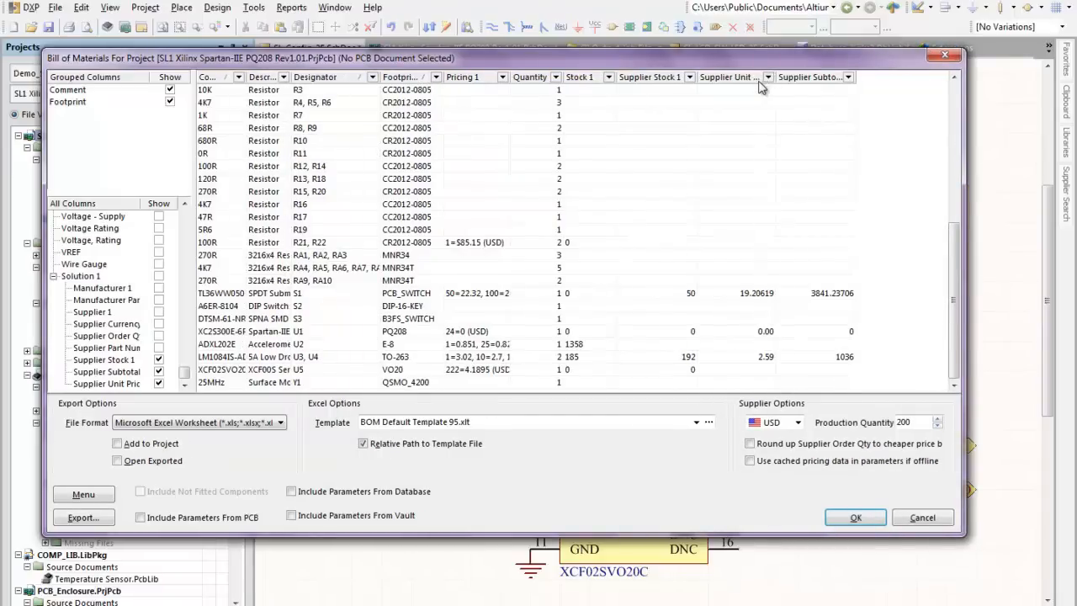
{"action": "left_click", "coordinate": [217, 372]}
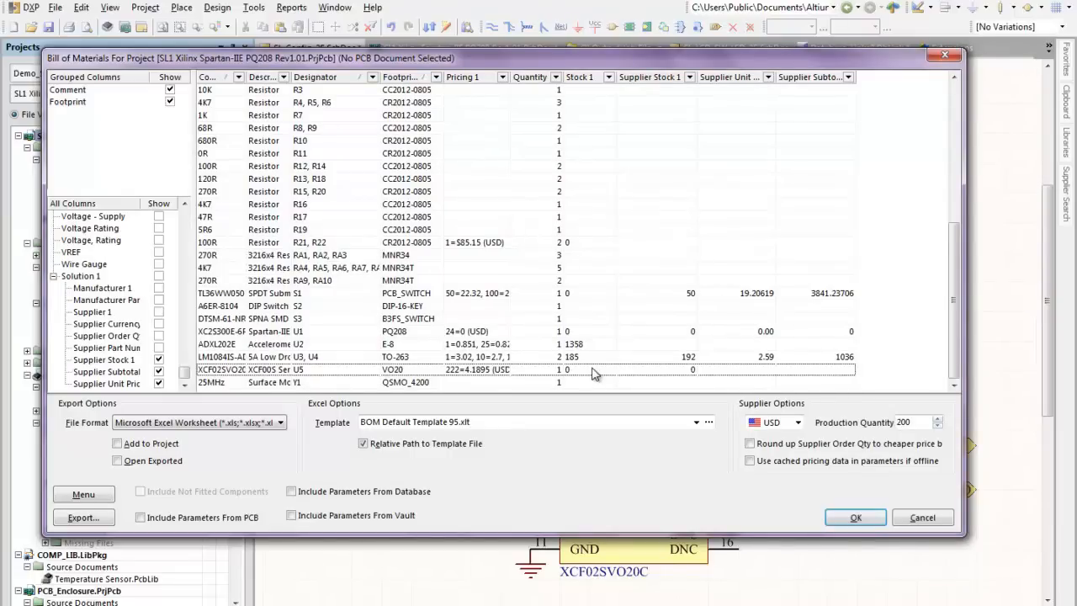
Step: Set the production quantity to 400, check U5's supplier pricing, and close the Bill of Materials without exporting
{"action": "left_click", "coordinate": [797, 422]}
{"action": "left_click", "coordinate": [798, 422]}
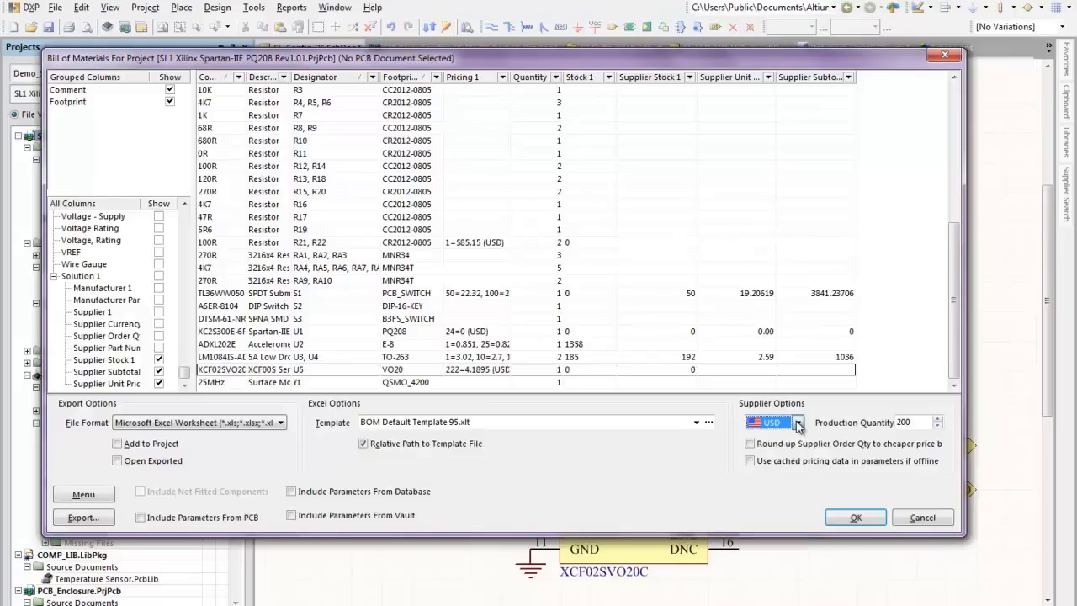
{"action": "double_click", "coordinate": [916, 422]}
{"action": "type", "text": "400"}
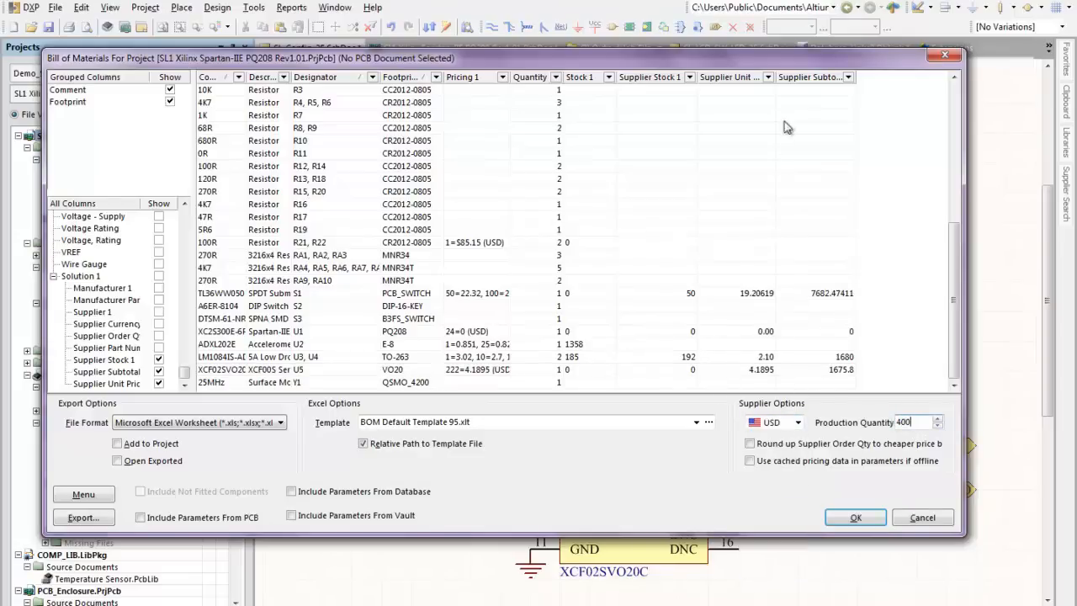
{"action": "left_click", "coordinate": [858, 372]}
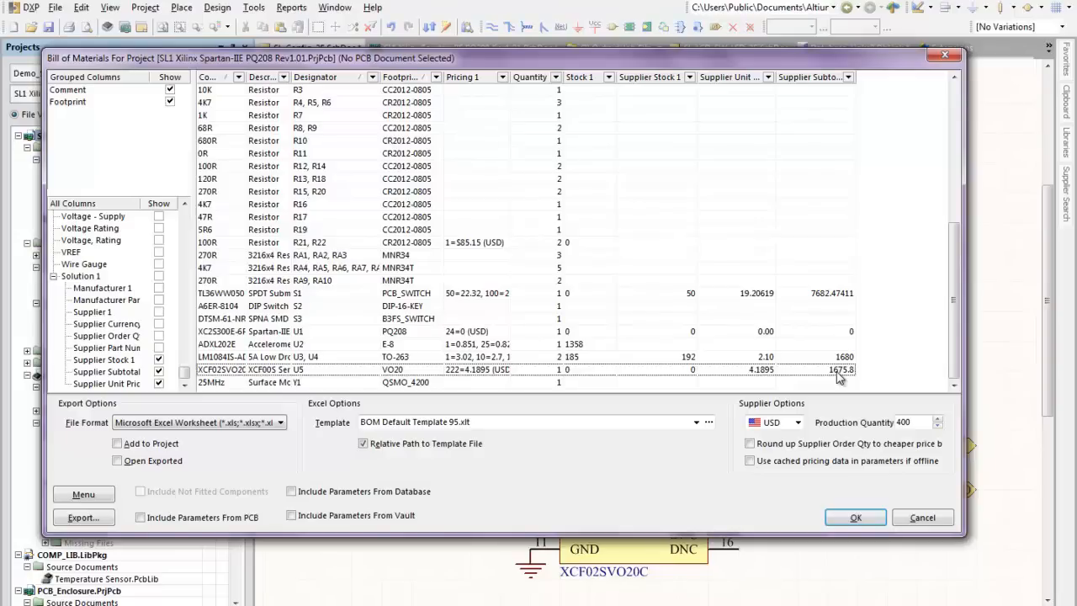
{"action": "left_click", "coordinate": [915, 518]}
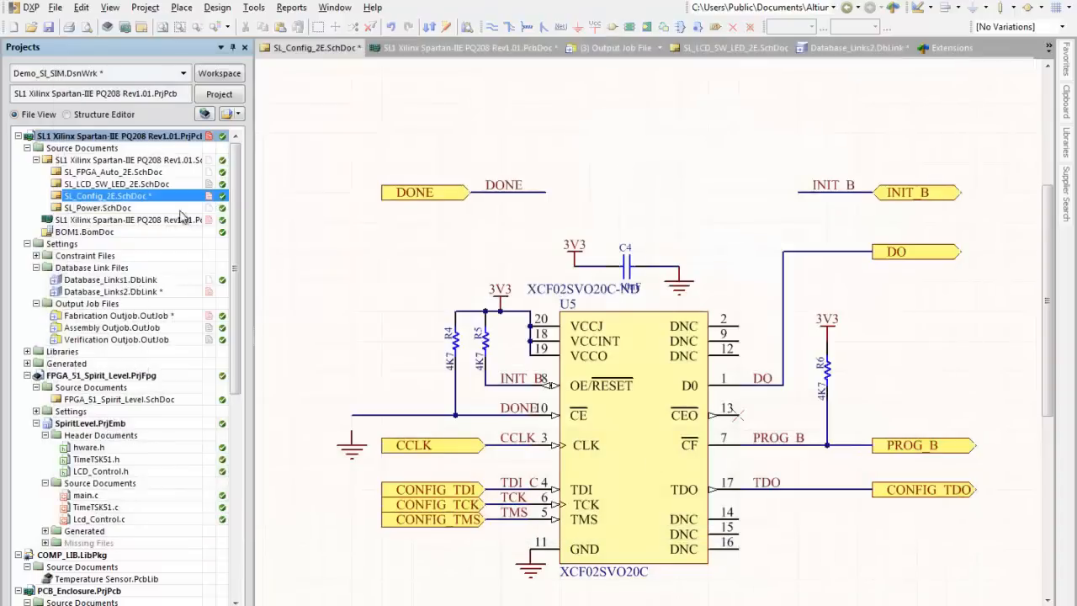
Step: Open BOM1.BomDoc and look through its BOM components list and BOM catalog
{"action": "left_click", "coordinate": [109, 234]}
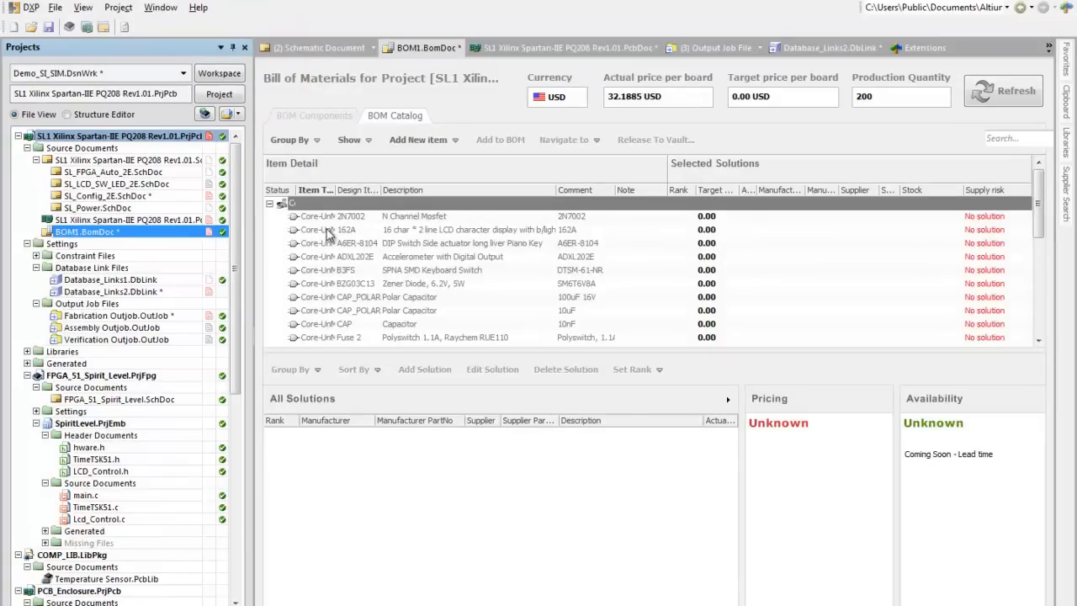
{"action": "left_click", "coordinate": [312, 116]}
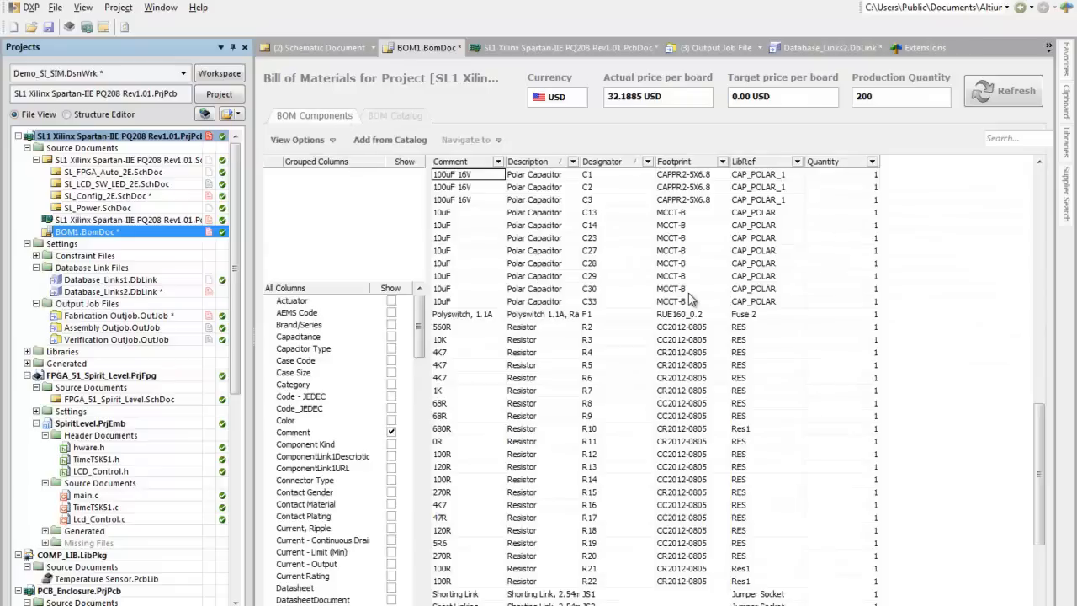
{"action": "left_click", "coordinate": [406, 116]}
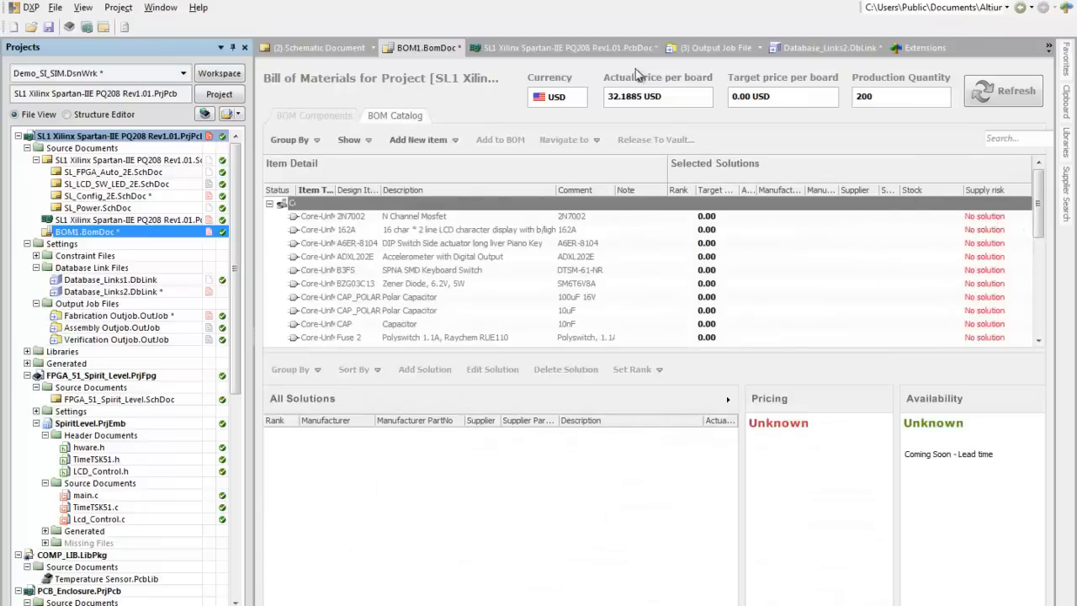
Step: Check the prices per board, sort the BOM catalog by supply risk, and show the supplier solution for the Spartan-IIE XC2S300E FPGA
{"action": "double_click", "coordinate": [742, 96]}
{"action": "double_click", "coordinate": [626, 97]}
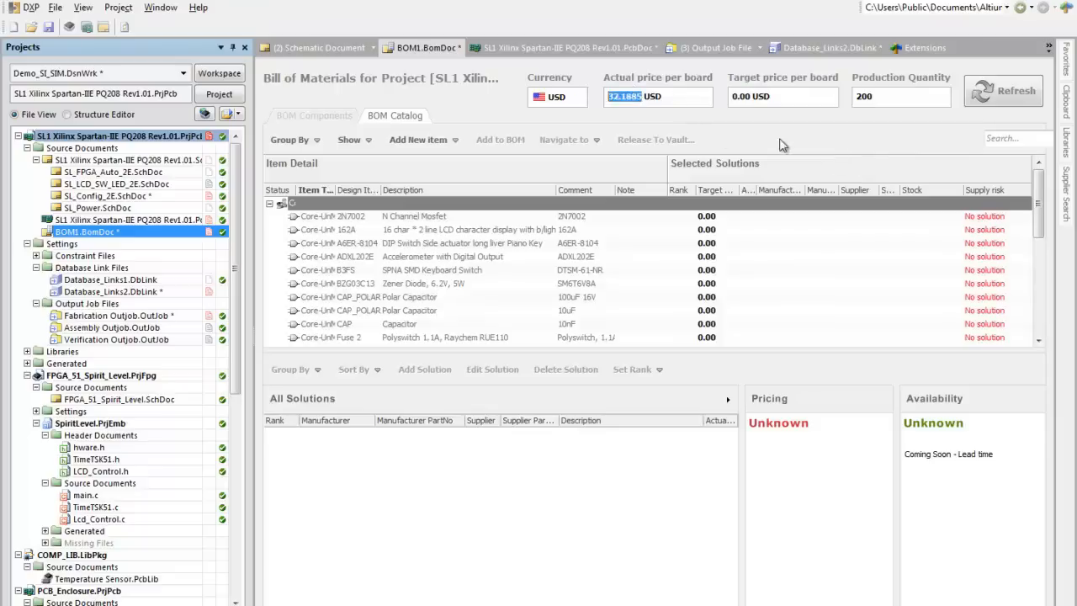
{"action": "left_click", "coordinate": [1008, 192]}
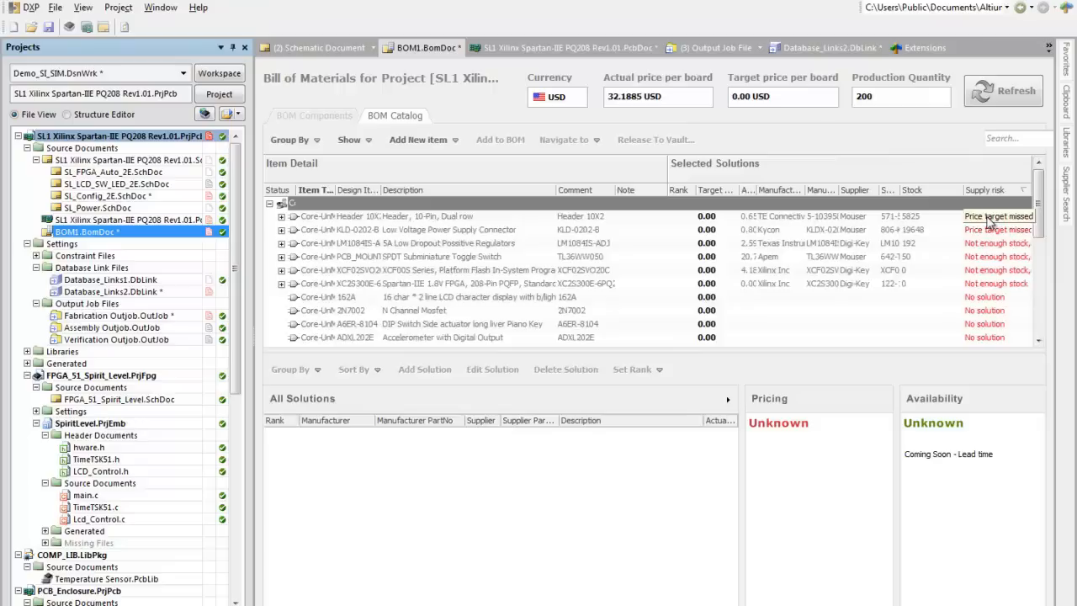
{"action": "left_click", "coordinate": [777, 286]}
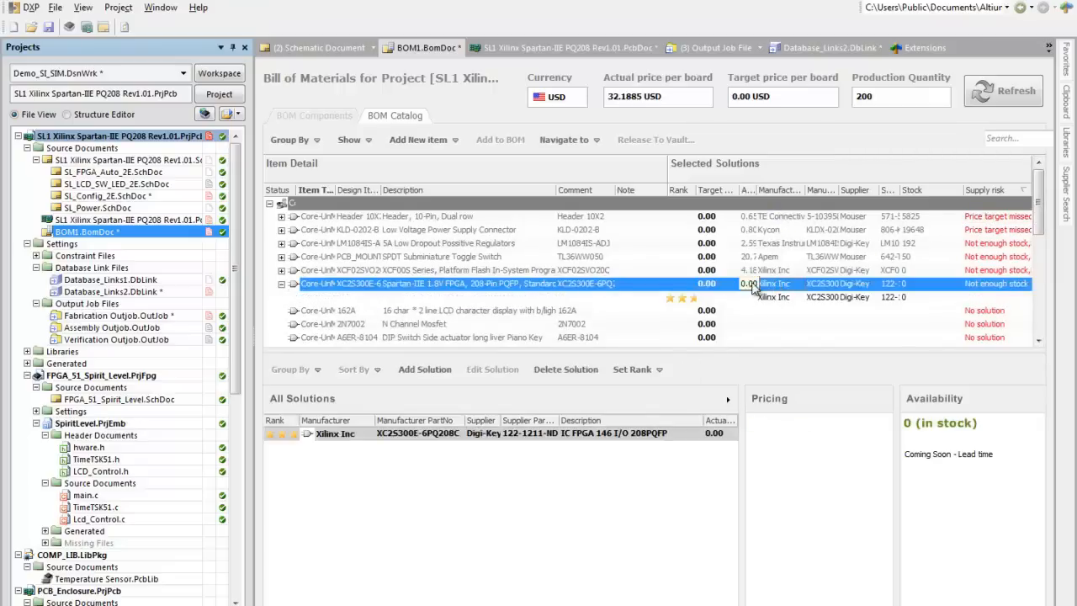
Step: Show the supplier solution for the XCF02SVO20C Platform Flash part and set the BOM production quantity to 400
{"action": "left_click", "coordinate": [781, 270]}
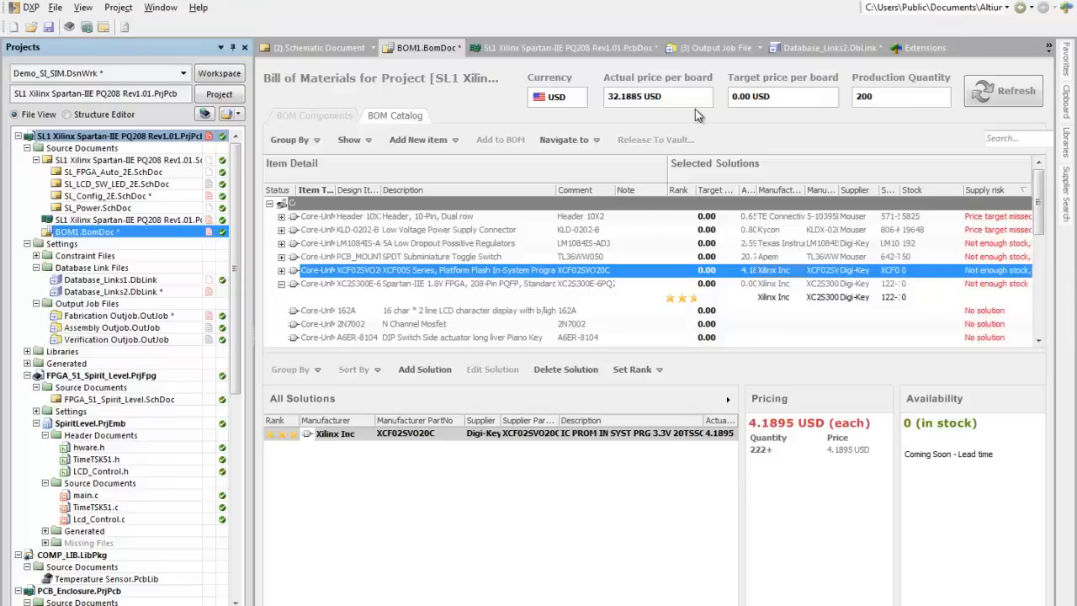
{"action": "double_click", "coordinate": [888, 95]}
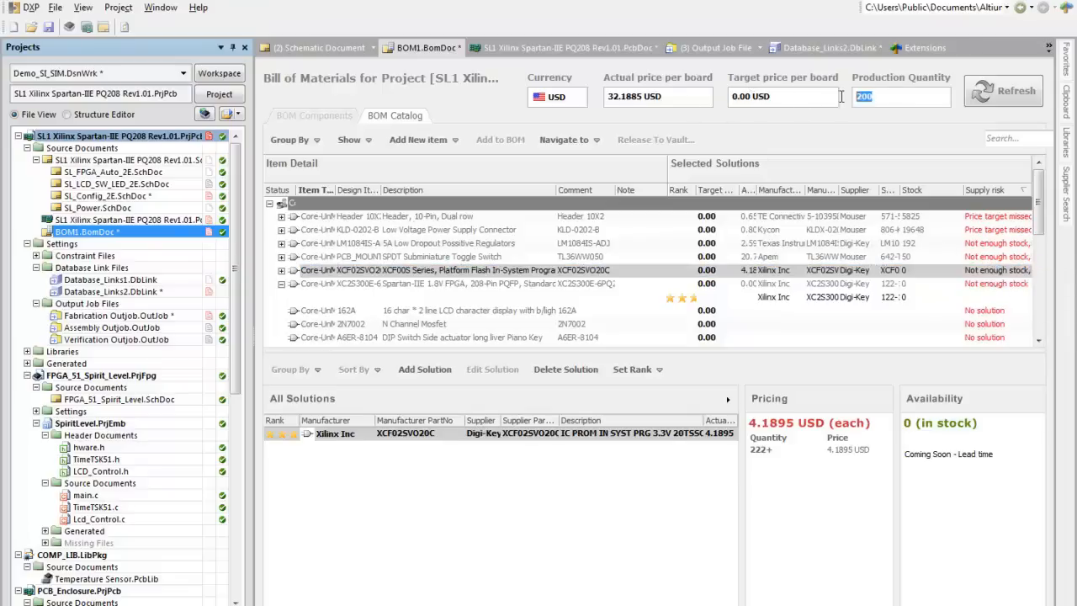
{"action": "type", "text": "400"}
{"action": "left_click", "coordinate": [54, 8]}
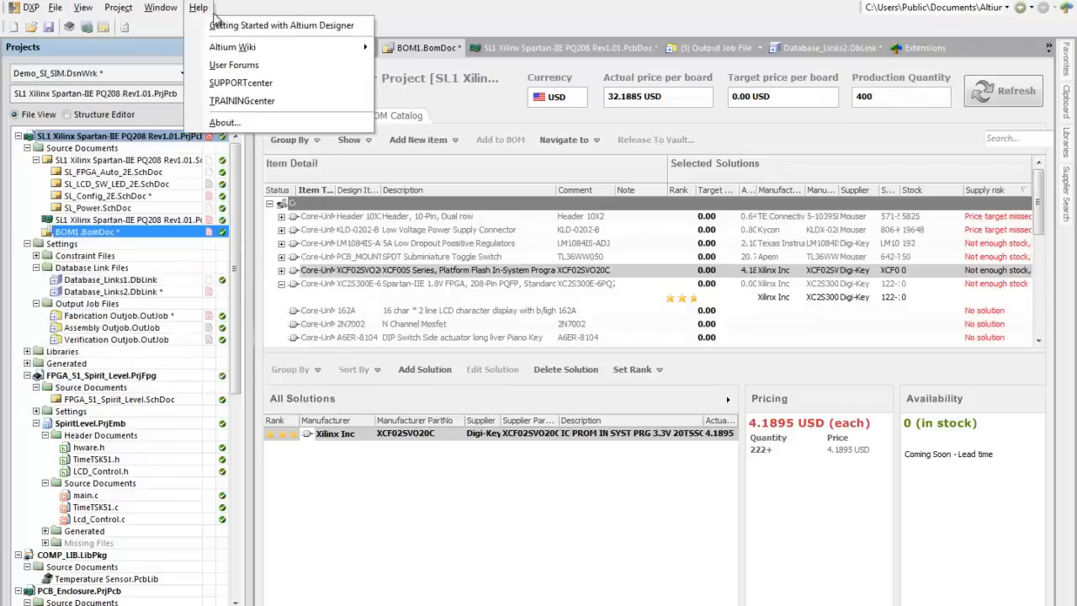
{"action": "mouse_move", "coordinate": [74, 26]}
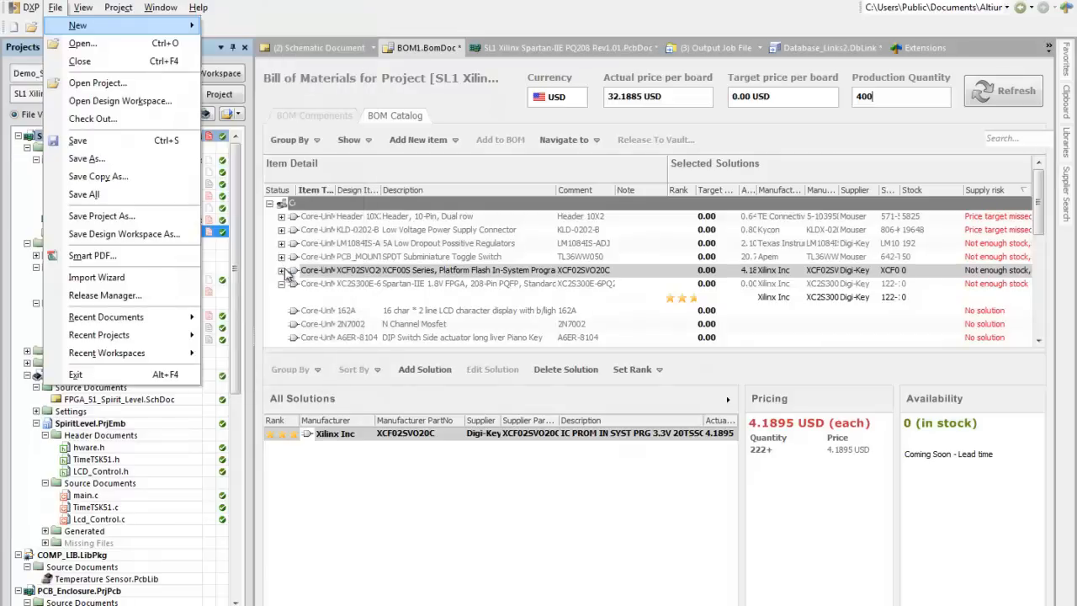
{"action": "left_click", "coordinate": [392, 543]}
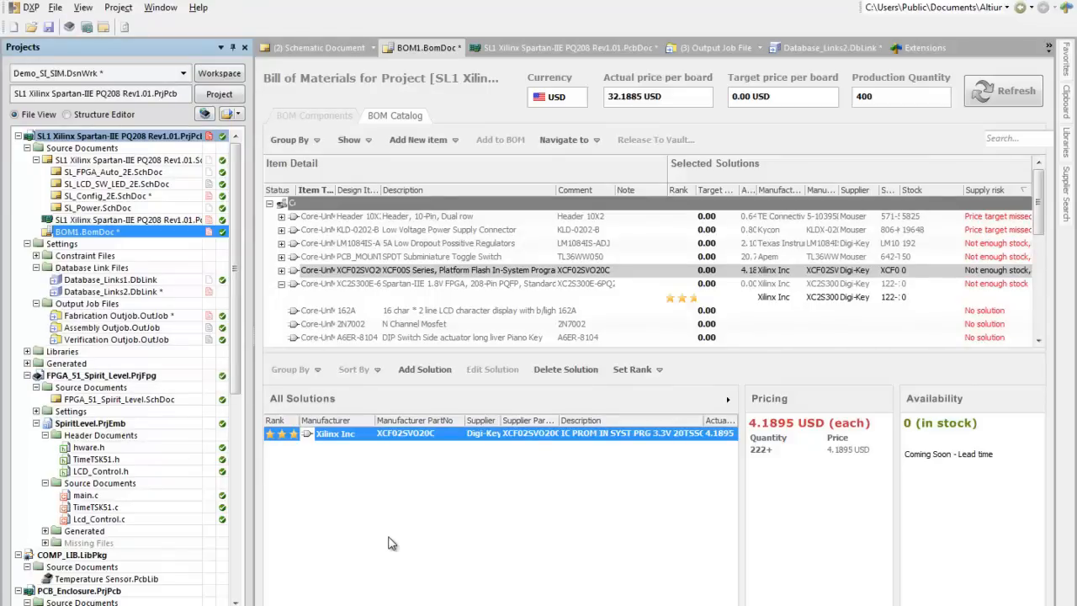
Step: Open the SL1 Xilinx Spartan-IIE PQ208 Rev1.01 PCB document, fit the whole board in 3D, and tilt it to show component heights
{"action": "left_click", "coordinate": [148, 222]}
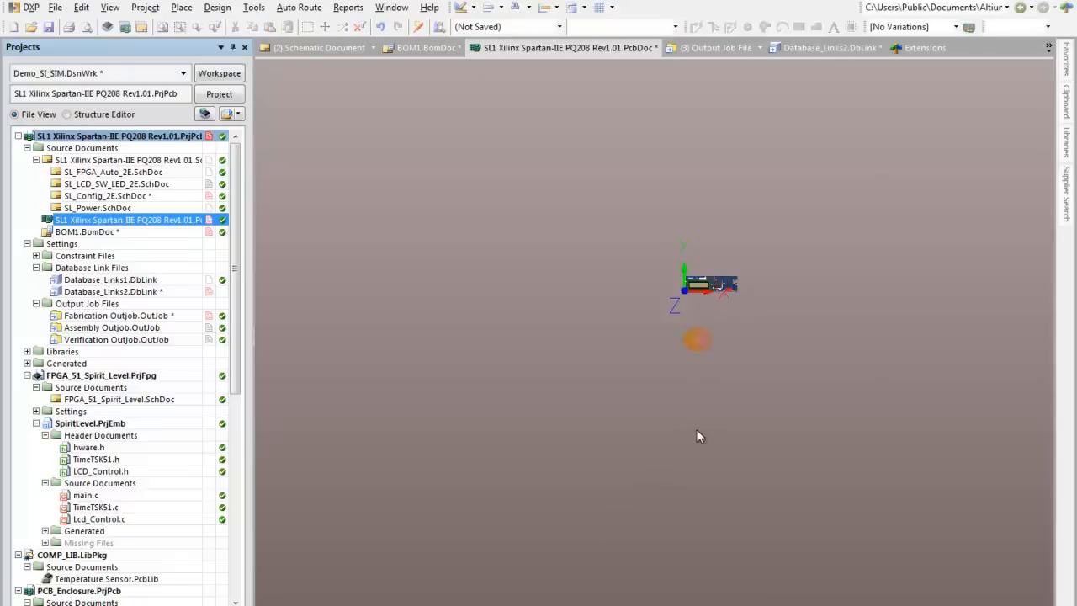
{"action": "key", "text": "ctrl+Page_Down"}
{"action": "scroll", "coordinate": [682, 343], "scroll_direction": "down", "scroll_amount": 2, "text": "ctrl"}
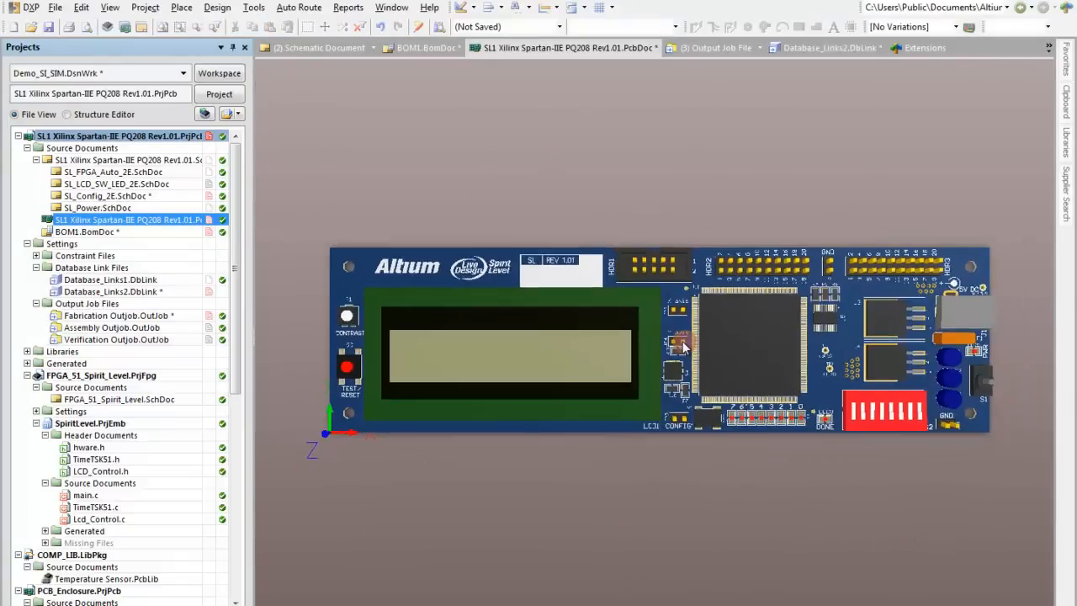
{"action": "right_click_drag", "start_coordinate": [682, 344], "coordinate": [690, 219], "text": "shift"}
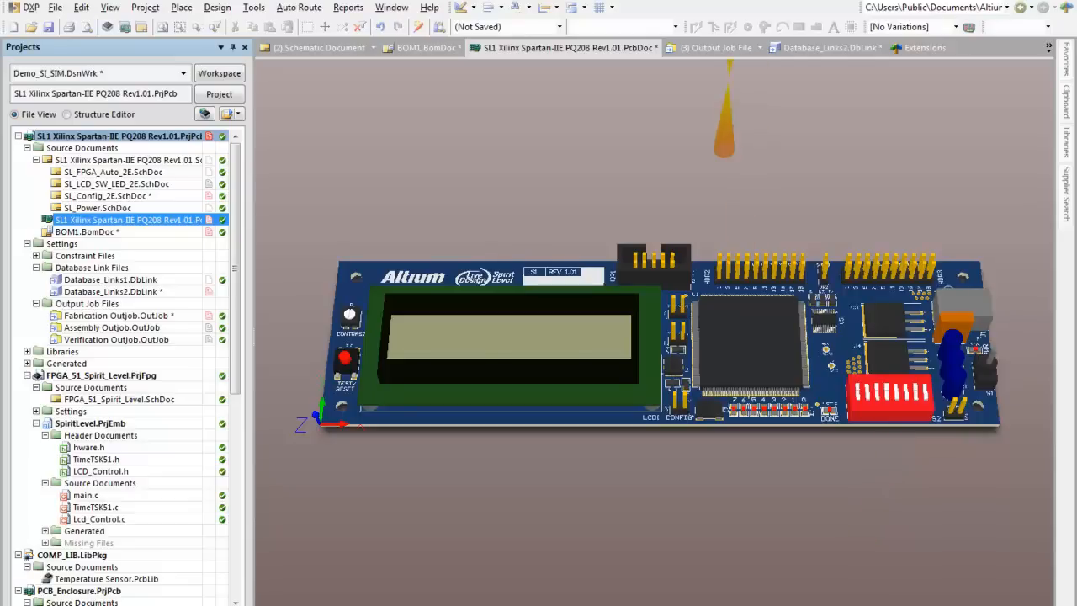
Step: Inspect the ComponentClearance_D1_F1 placement rule in the PCB design rules and close the editor without changes
{"action": "left_click", "coordinate": [217, 8]}
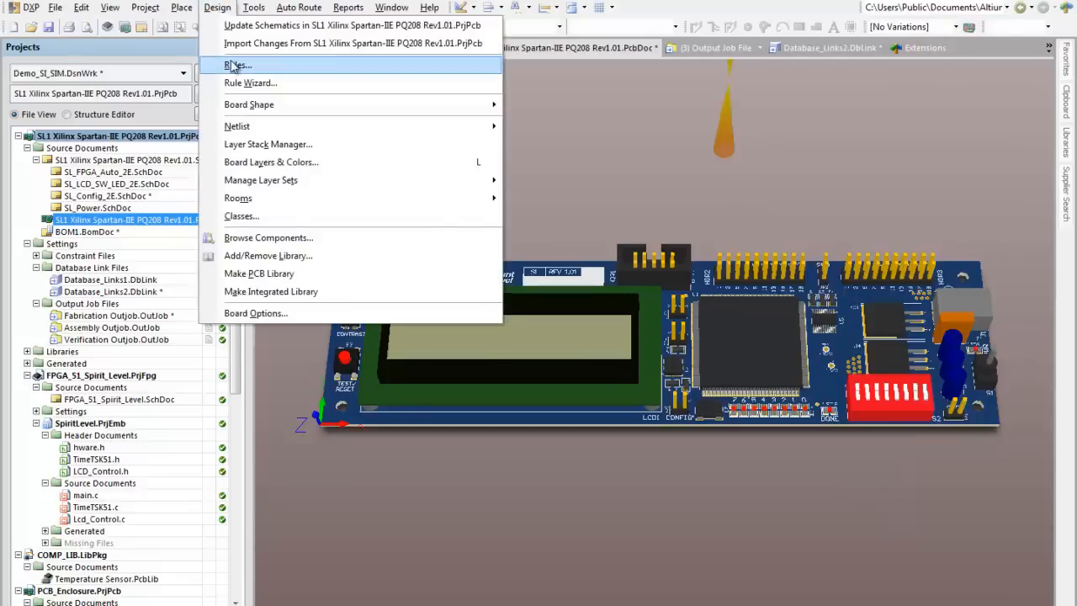
{"action": "left_click", "coordinate": [493, 66]}
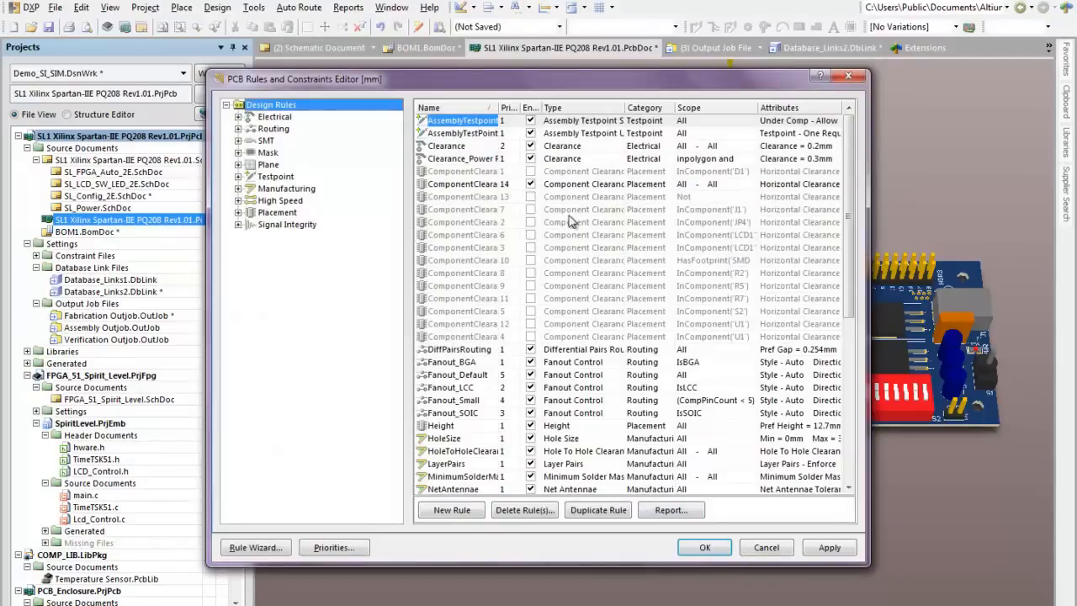
{"action": "left_click", "coordinate": [286, 216]}
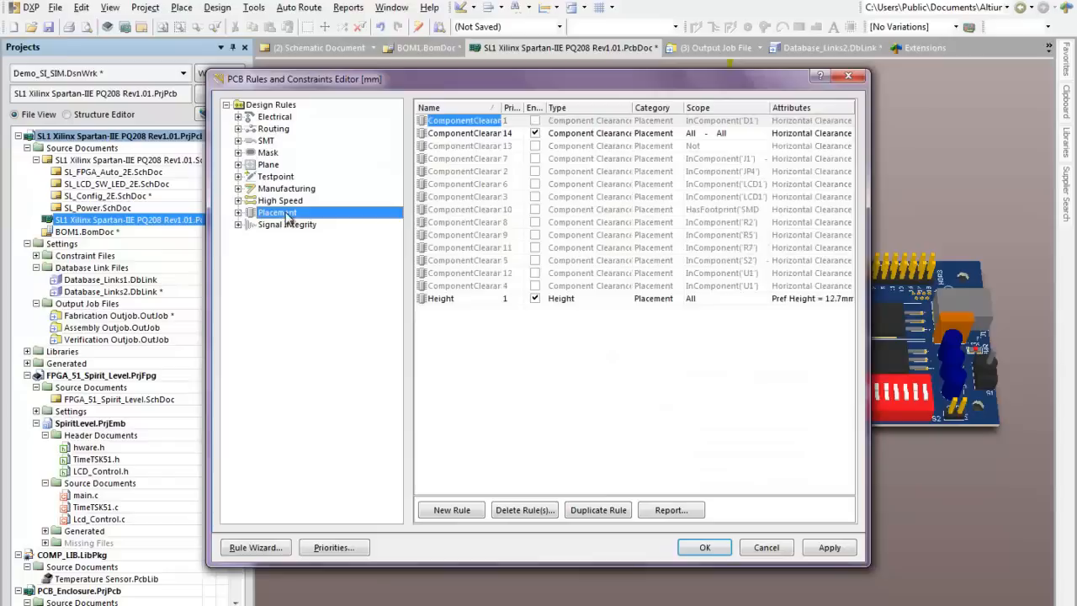
{"action": "left_click", "coordinate": [238, 213]}
{"action": "double_click", "coordinate": [300, 238]}
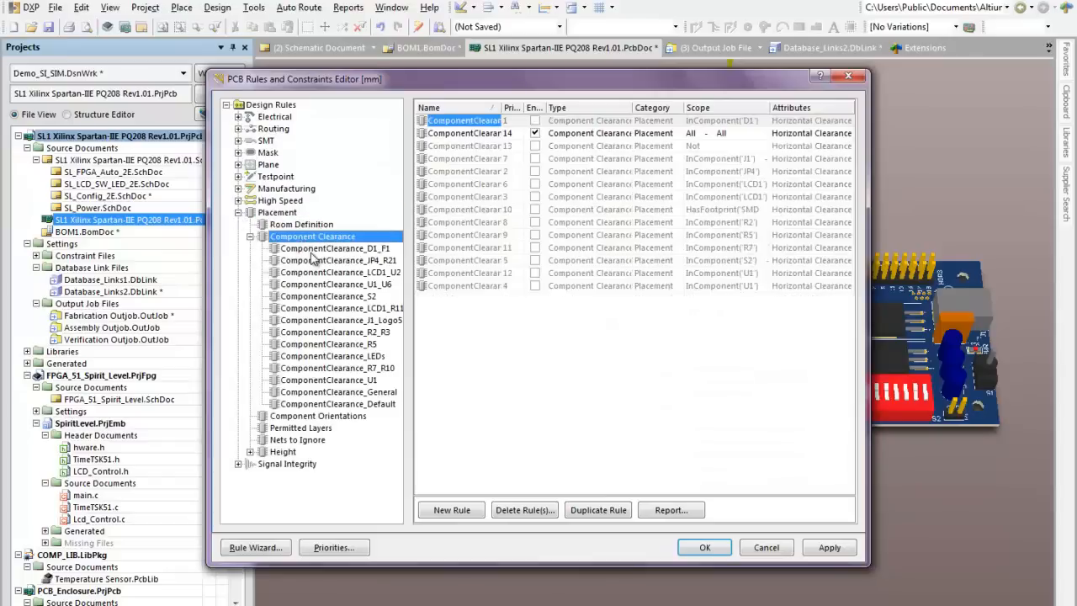
{"action": "left_click", "coordinate": [315, 249]}
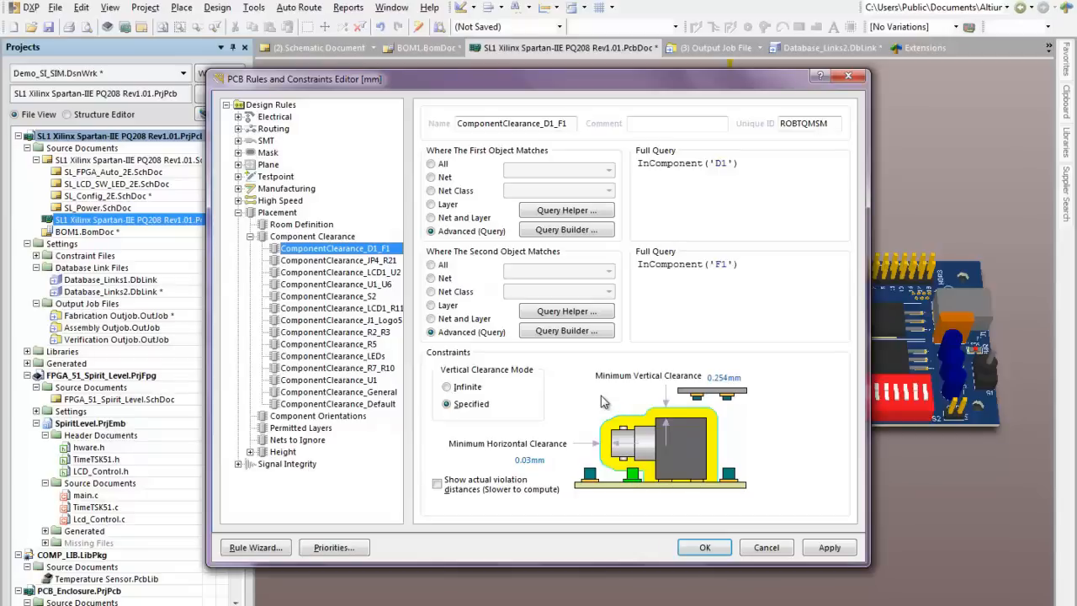
{"action": "left_click", "coordinate": [752, 555]}
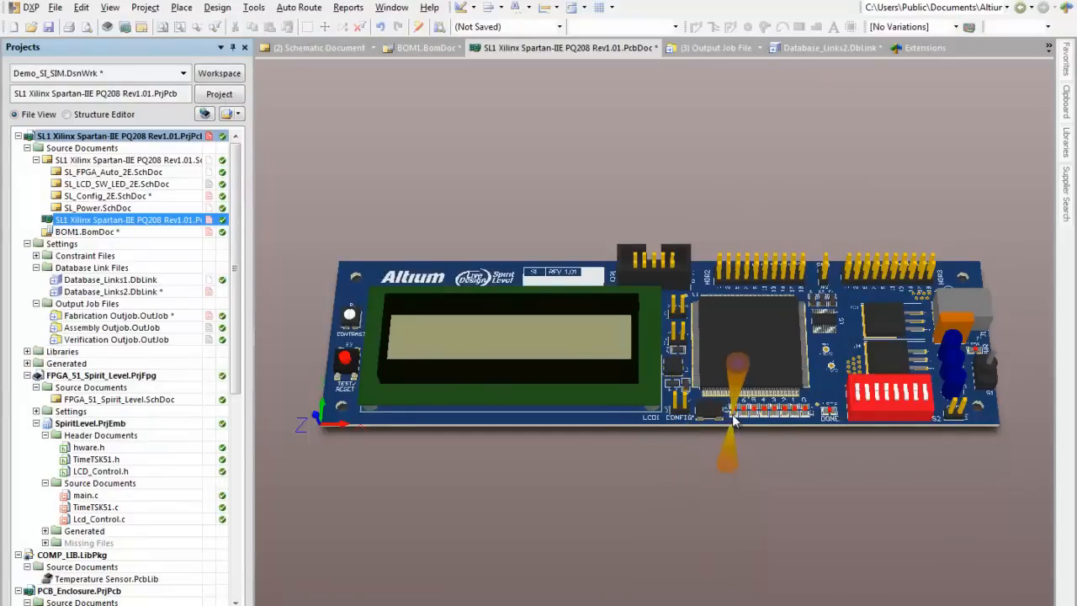
Step: Rotate the 3D board to an edge-on view and zoom inside it to examine the vias between layers
{"action": "right_click_drag", "start_coordinate": [732, 413], "coordinate": [687, 160], "text": "shift"}
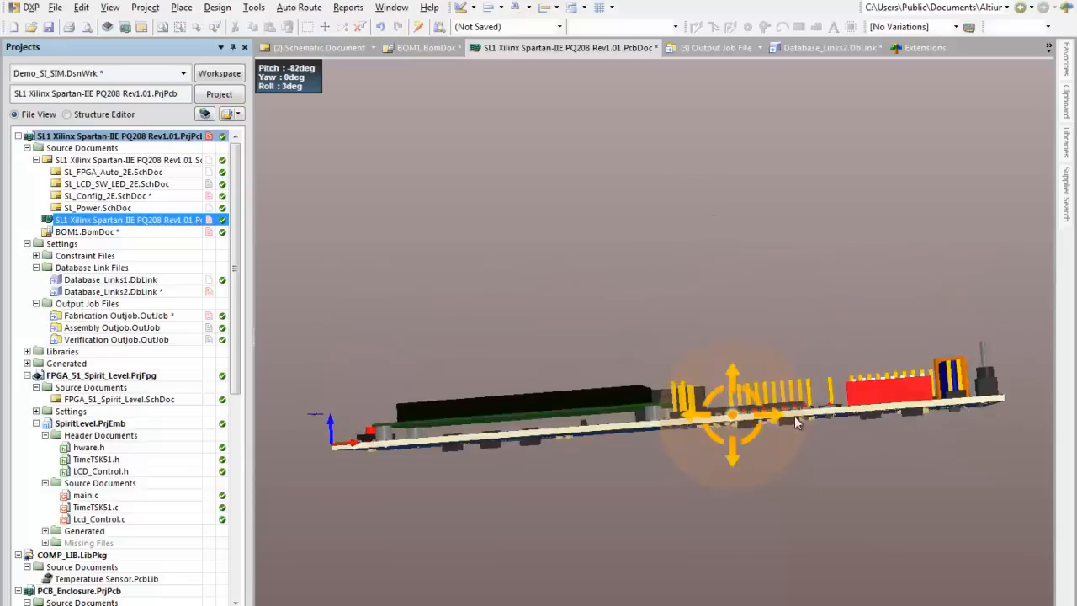
{"action": "scroll", "coordinate": [689, 434], "scroll_direction": "up", "scroll_amount": 6, "text": "ctrl"}
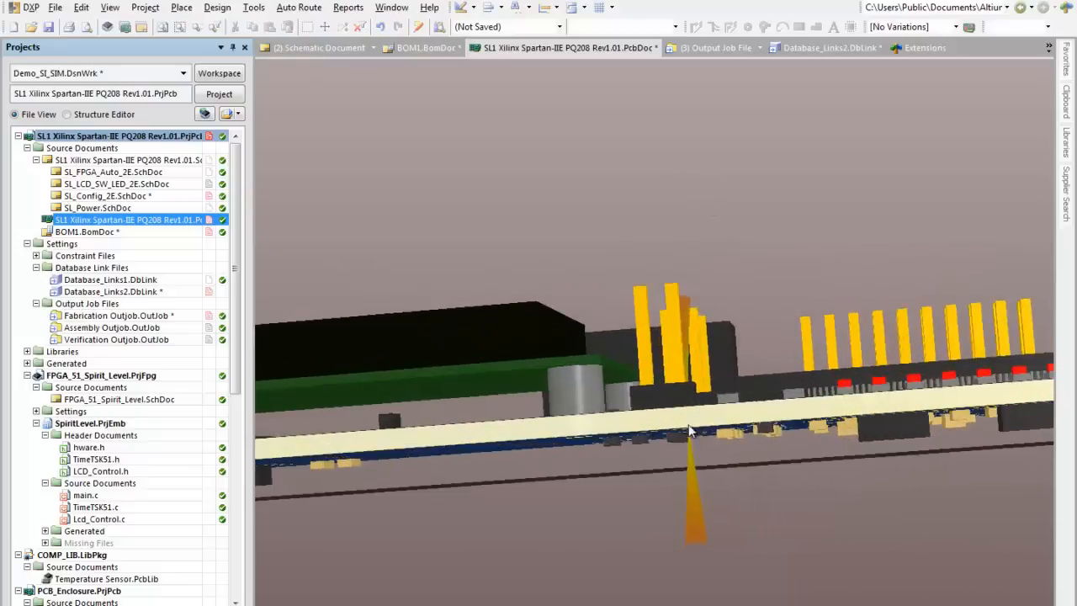
{"action": "scroll", "coordinate": [688, 433], "scroll_direction": "up", "scroll_amount": 6, "text": "ctrl"}
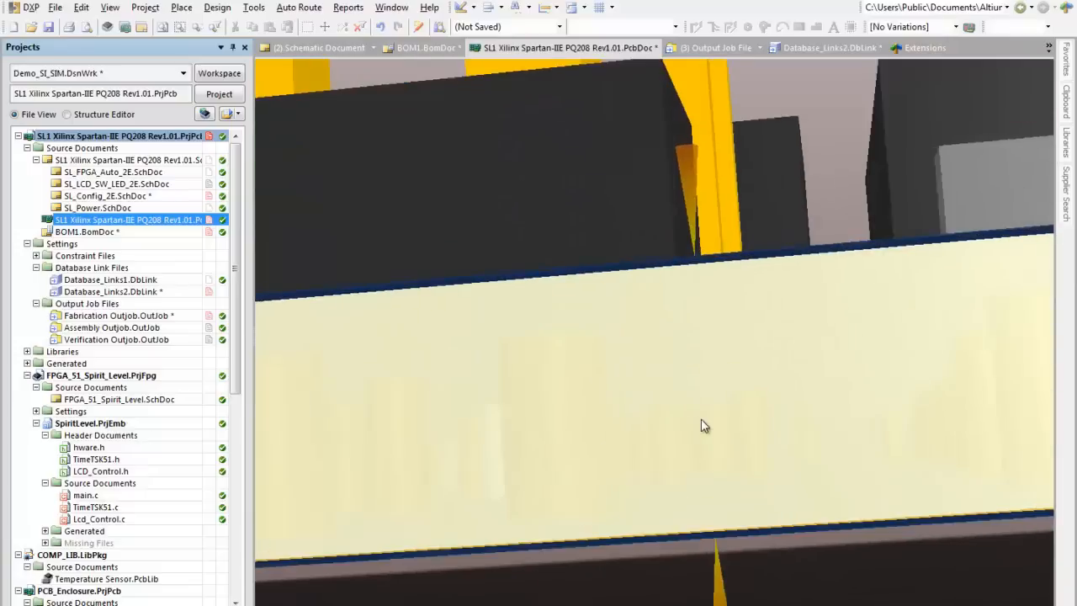
{"action": "scroll", "coordinate": [704, 426], "scroll_direction": "up", "scroll_amount": 6, "text": "ctrl"}
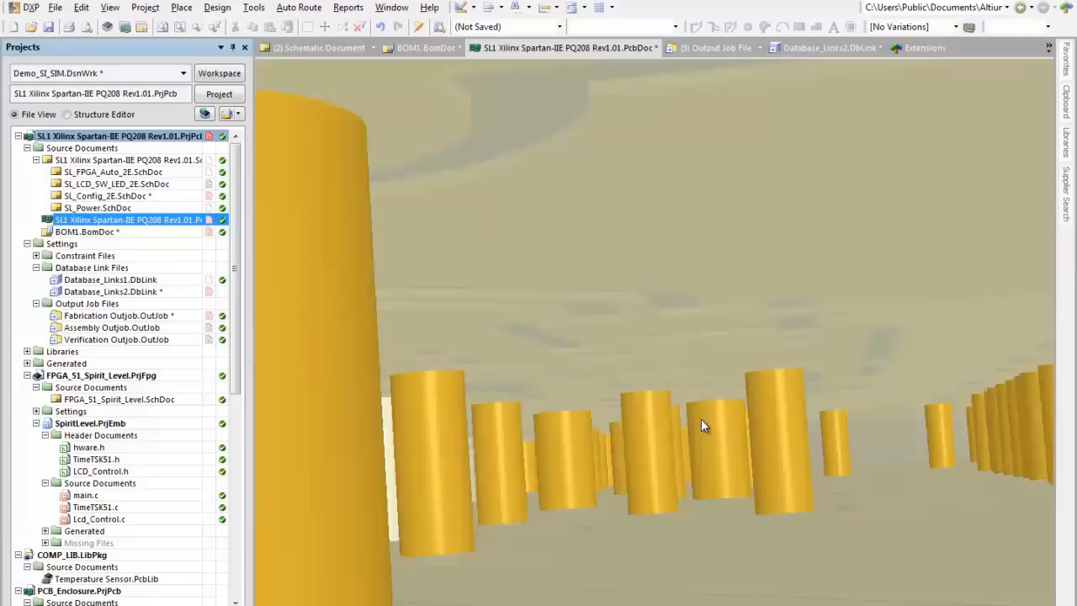
{"action": "scroll", "coordinate": [701, 418], "scroll_direction": "up", "scroll_amount": 3, "text": "ctrl"}
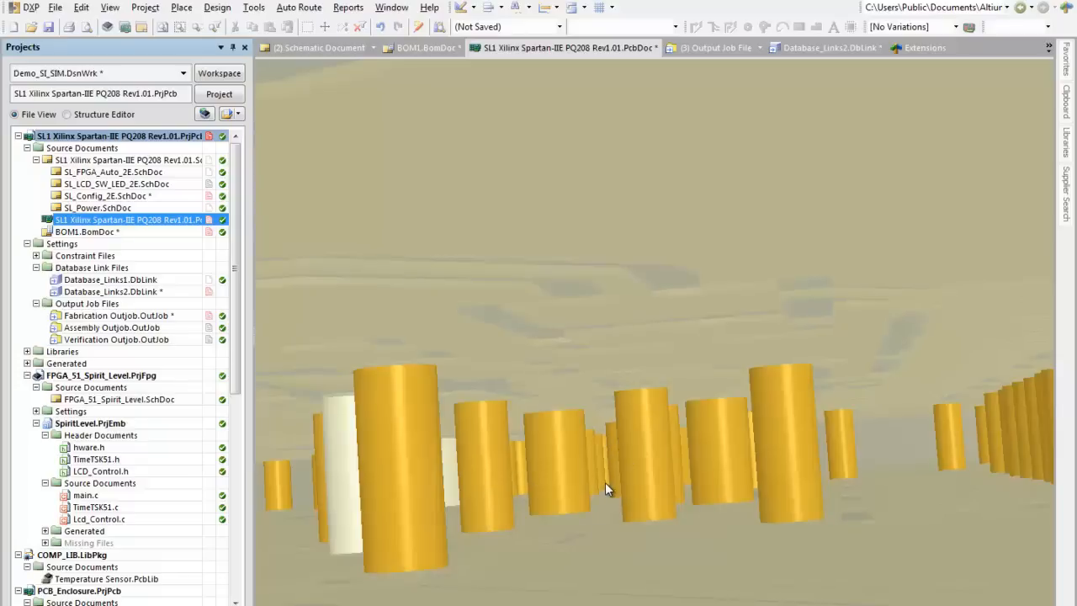
Step: Return from inside the board to the full 3D assembly and examine it from an angled top view
{"action": "scroll", "coordinate": [605, 482], "scroll_direction": "down", "scroll_amount": 7, "text": "ctrl"}
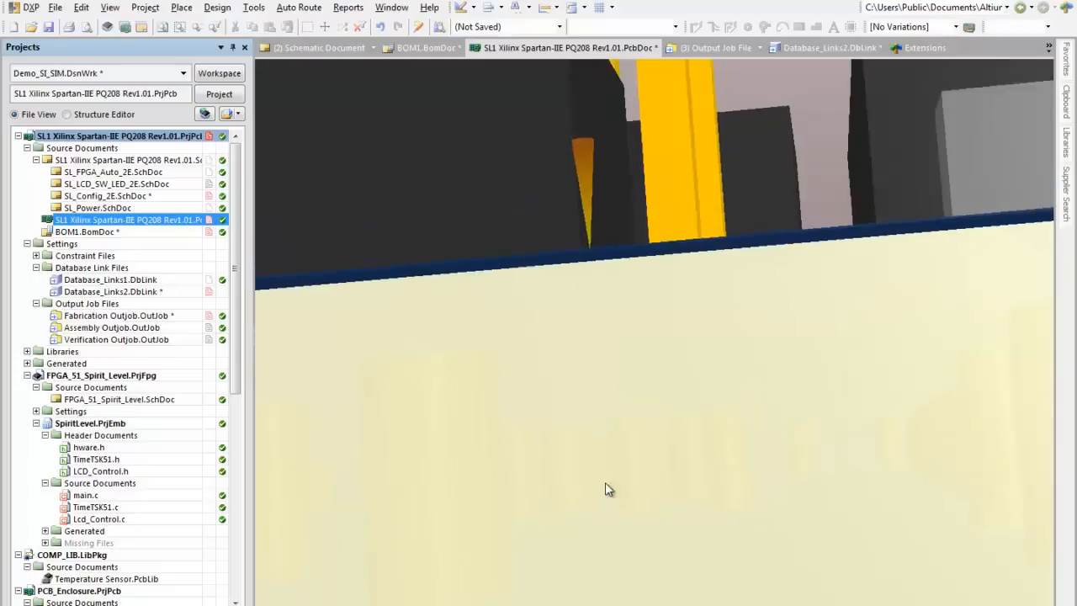
{"action": "scroll", "coordinate": [605, 482], "scroll_direction": "down", "scroll_amount": 8, "text": "ctrl"}
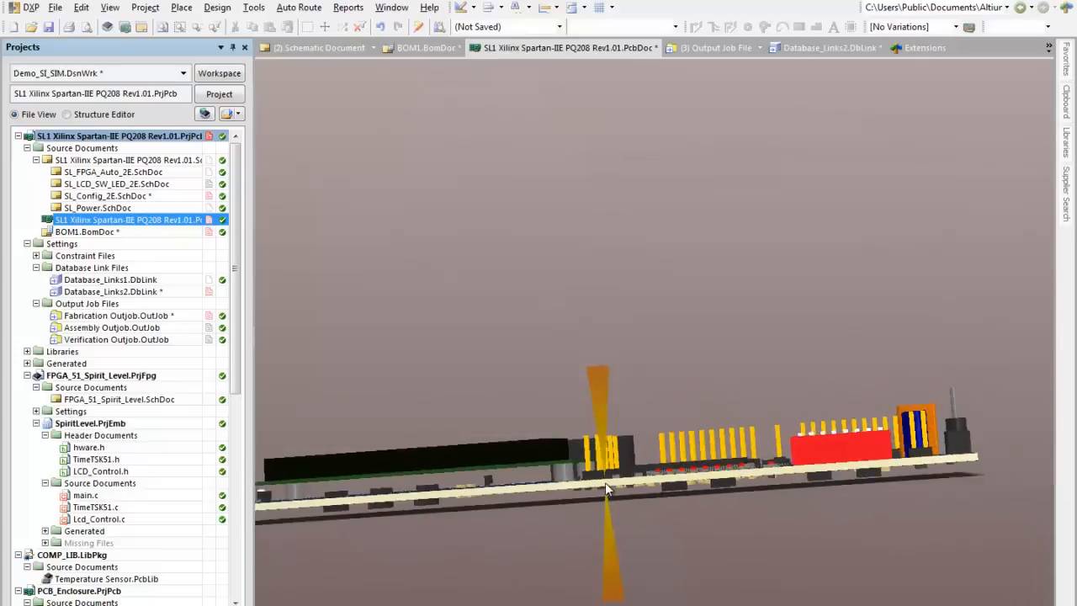
{"action": "scroll", "coordinate": [605, 482], "scroll_direction": "down", "scroll_amount": 1, "text": "ctrl"}
{"action": "scroll", "coordinate": [605, 482], "scroll_direction": "down", "scroll_amount": 1, "text": "ctrl"}
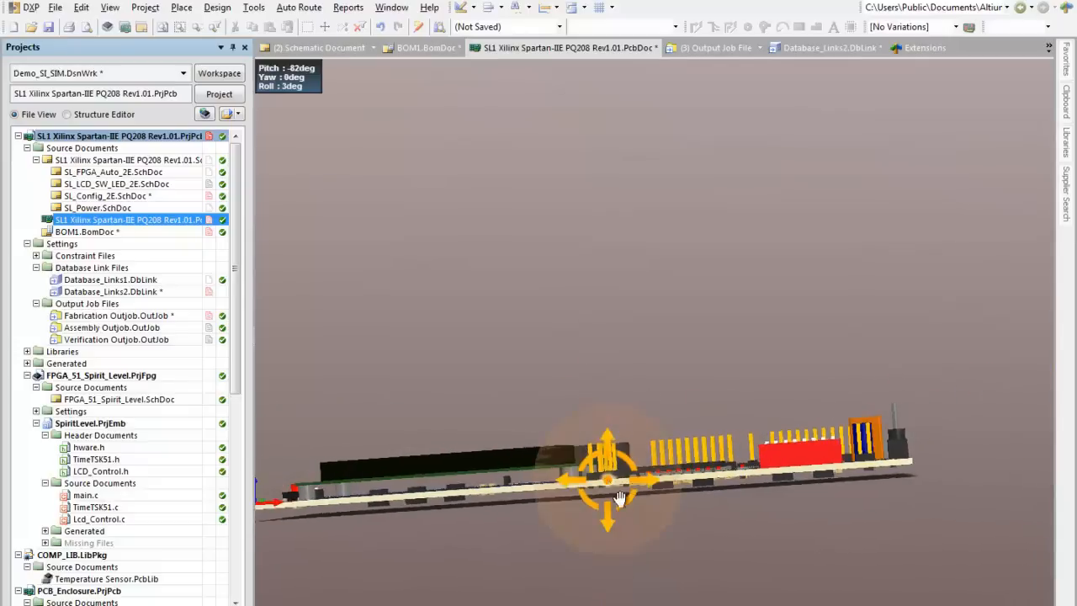
{"action": "right_click_drag", "start_coordinate": [619, 498], "coordinate": [622, 523], "text": "shift"}
{"action": "scroll", "coordinate": [575, 473], "scroll_direction": "down", "scroll_amount": 1, "text": "ctrl"}
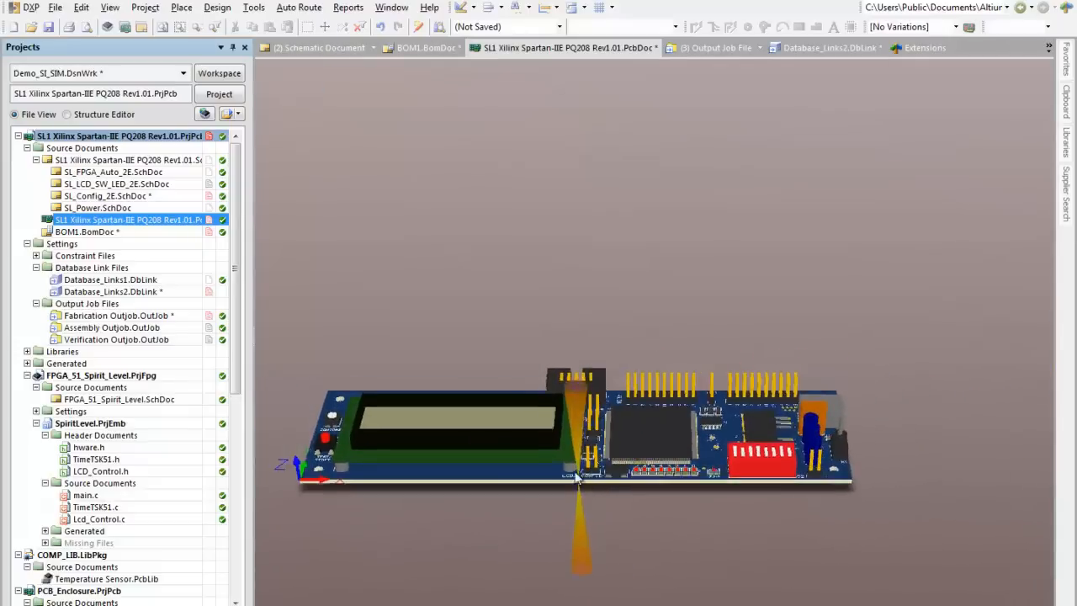
{"action": "right_click_drag", "start_coordinate": [576, 476], "coordinate": [626, 587], "text": "shift"}
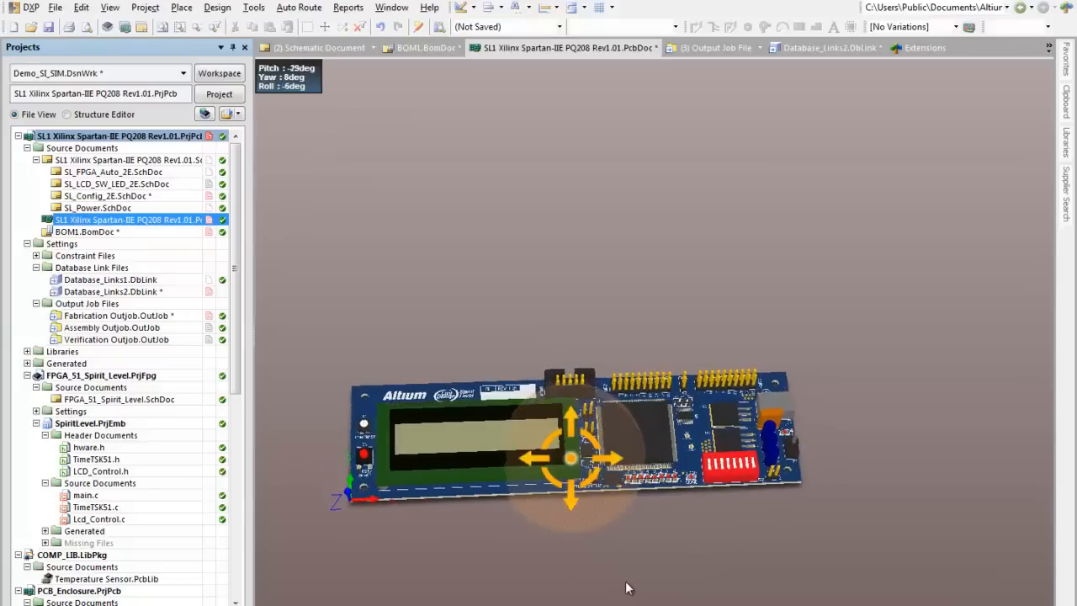
{"action": "scroll", "coordinate": [548, 451], "scroll_direction": "up", "scroll_amount": 2}
{"action": "scroll", "coordinate": [548, 451], "scroll_direction": "down", "scroll_amount": 3}
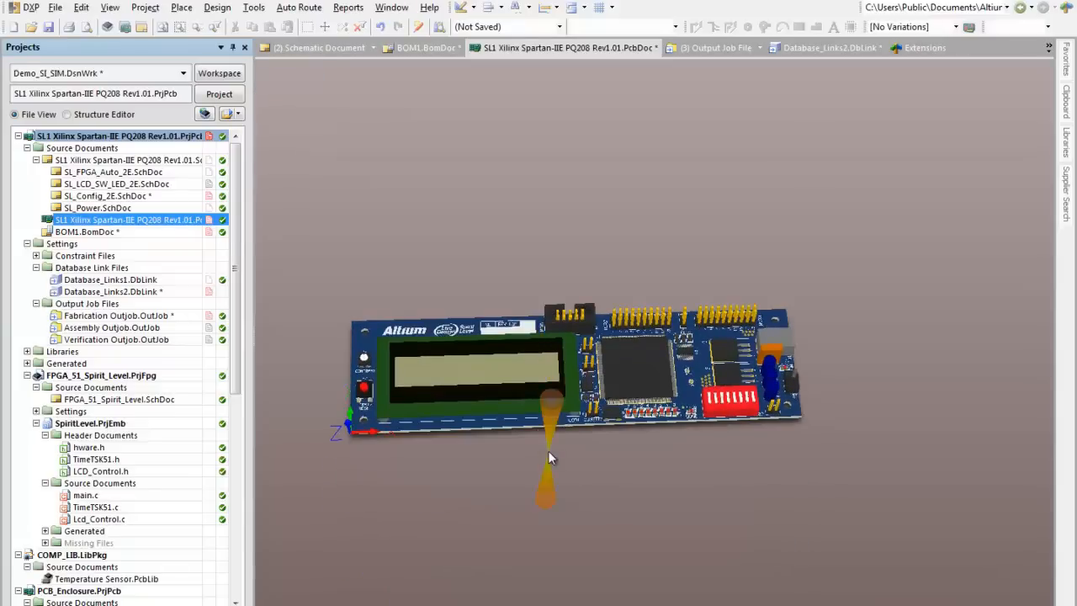
{"action": "scroll", "coordinate": [547, 452], "scroll_direction": "up", "scroll_amount": 2, "text": "ctrl"}
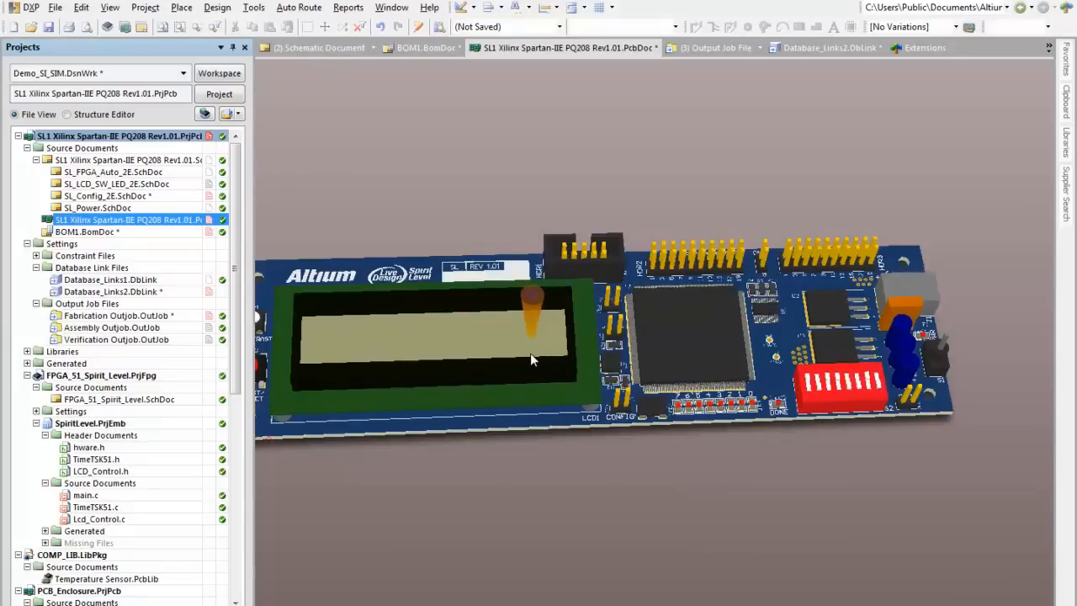
Step: Collapse the FPGA_51_Spirit_Level project and open Temperature Sensor.PcbLib, showing the whole footprint beside its 3D model
{"action": "left_click", "coordinate": [27, 376]}
{"action": "double_click", "coordinate": [76, 411]}
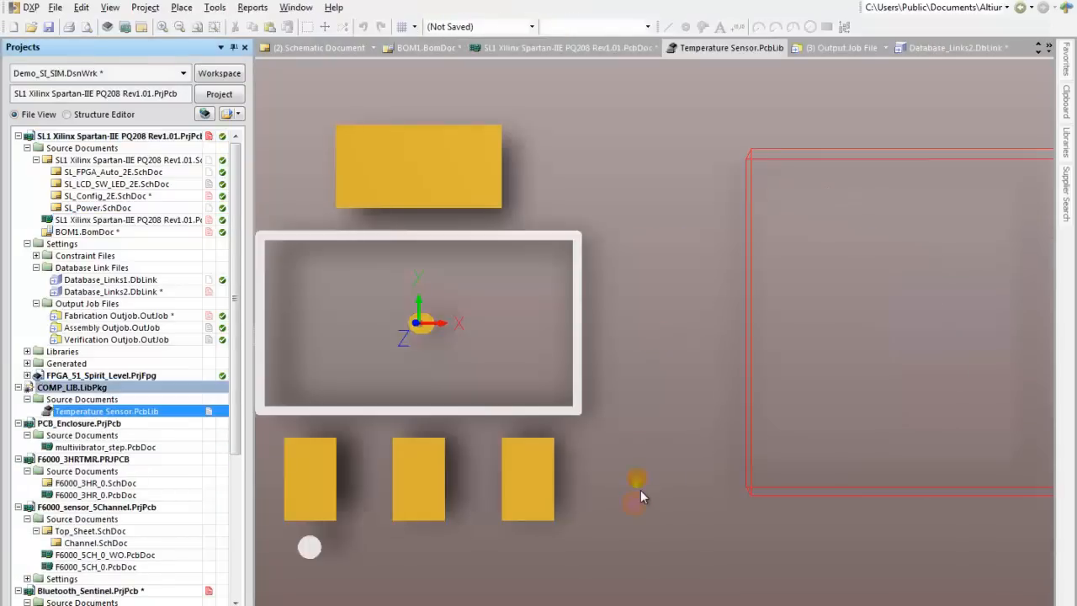
{"action": "scroll", "coordinate": [628, 487], "scroll_direction": "down", "scroll_amount": 1, "text": "ctrl"}
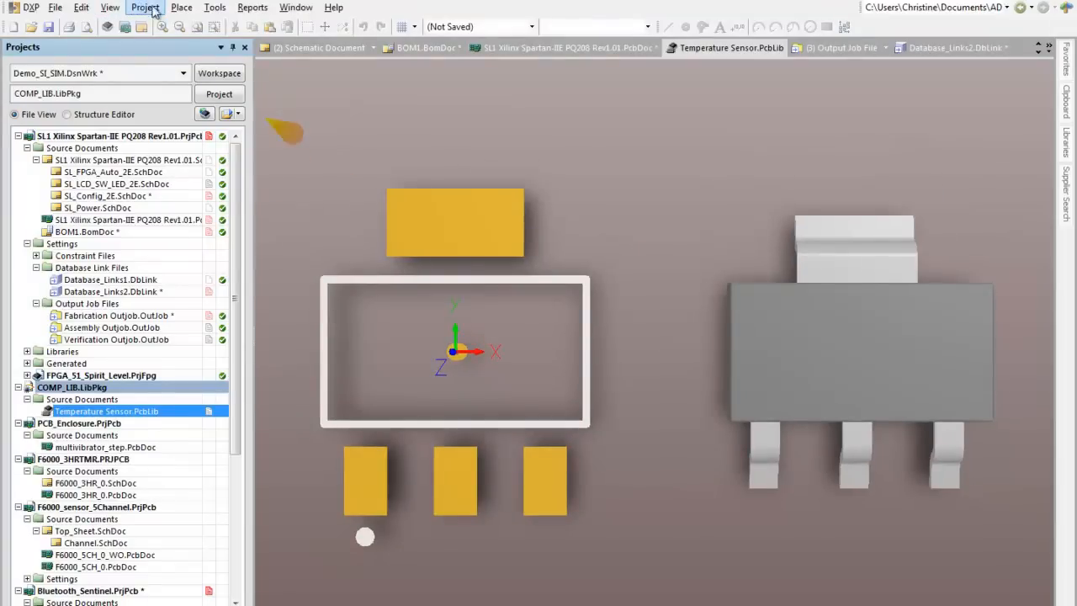
Step: Start placing a 3D body in the footprint library with Generic STEP Model as its model type
{"action": "left_click", "coordinate": [179, 9]}
{"action": "left_click", "coordinate": [215, 137]}
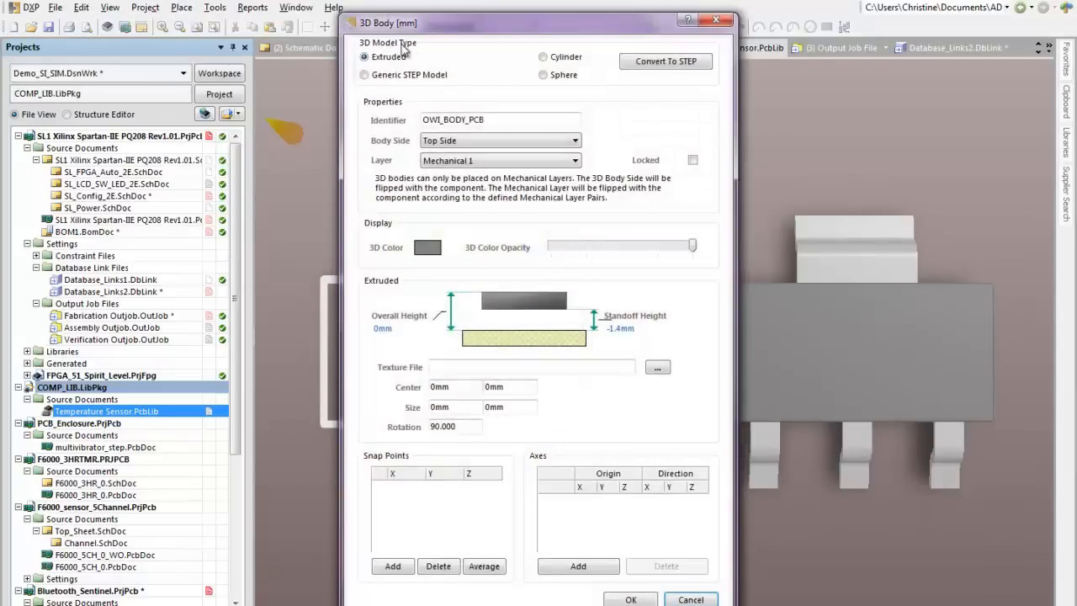
{"action": "left_click", "coordinate": [366, 76]}
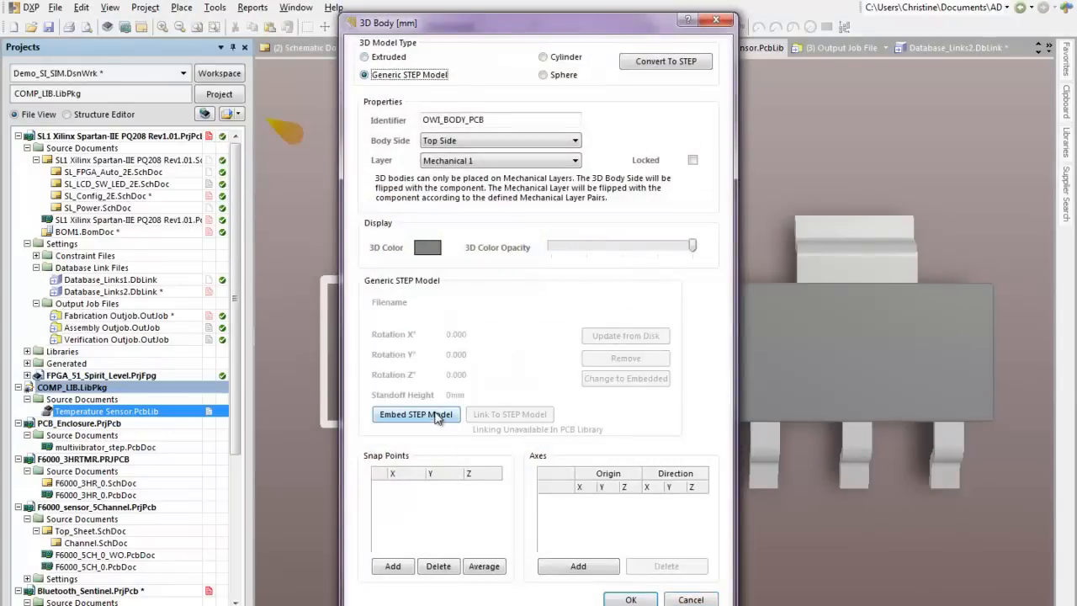
Step: Review the identifier, body side, layer and STEP embedding options for the new 3D body, and cancel its placement
{"action": "left_click_drag", "start_coordinate": [533, 119], "coordinate": [401, 122]}
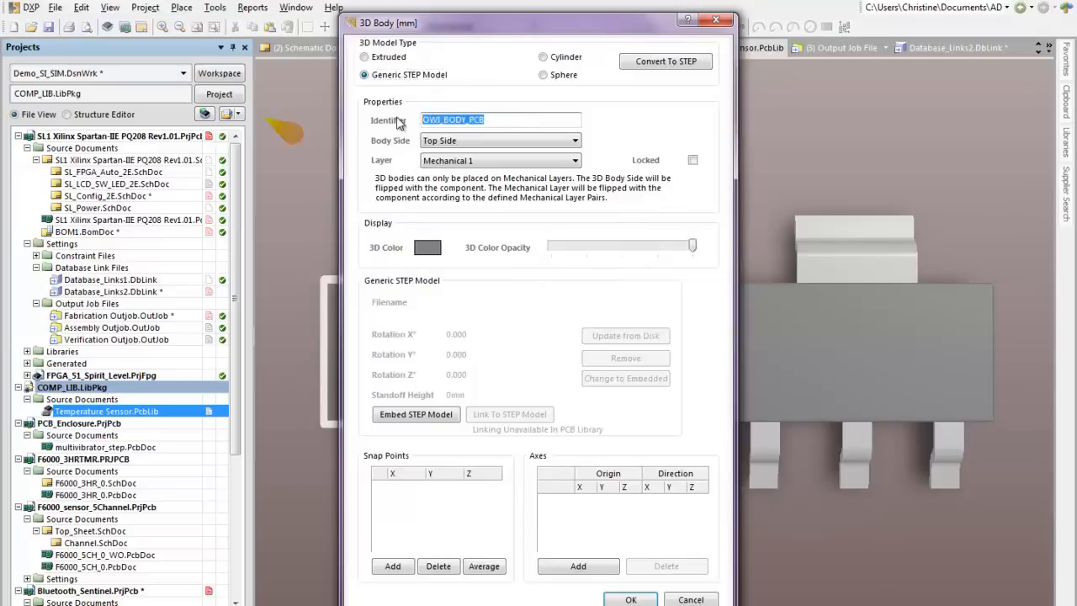
{"action": "left_click", "coordinate": [494, 138]}
{"action": "left_click", "coordinate": [495, 138]}
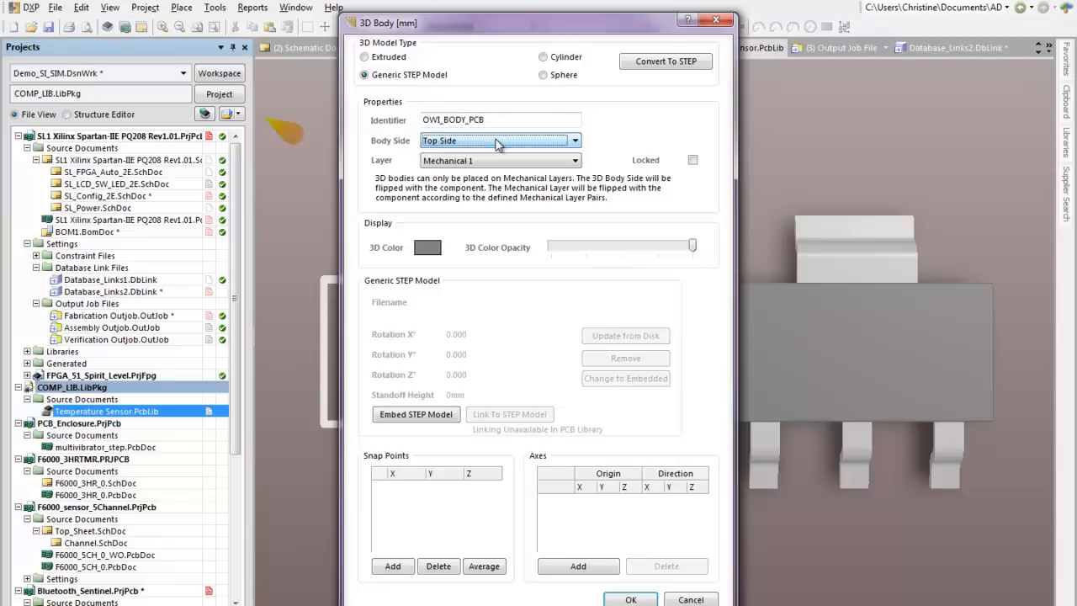
{"action": "left_click", "coordinate": [497, 161]}
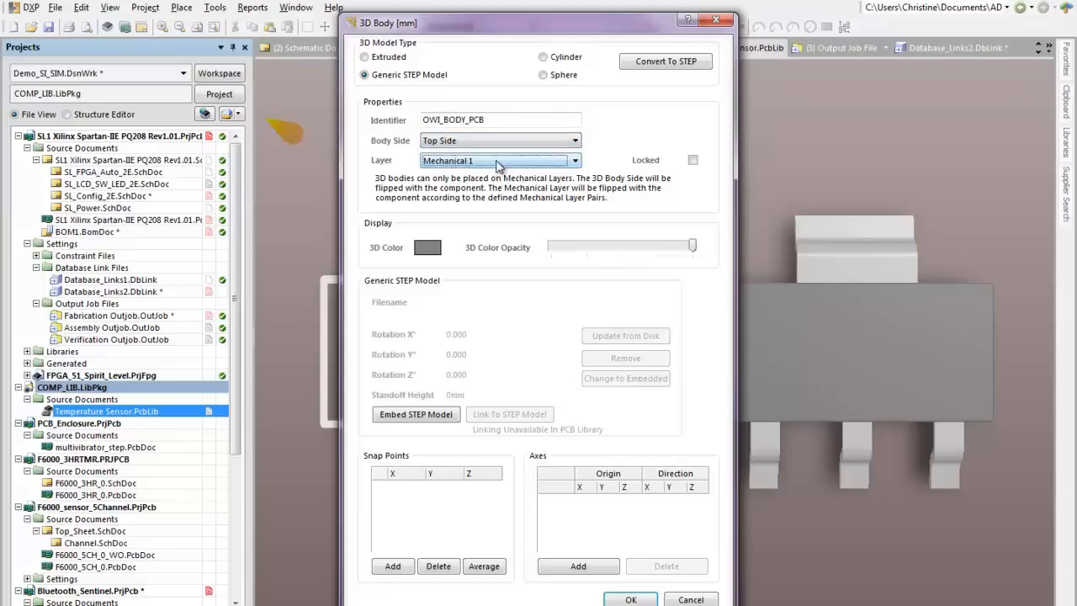
{"action": "left_click", "coordinate": [495, 160]}
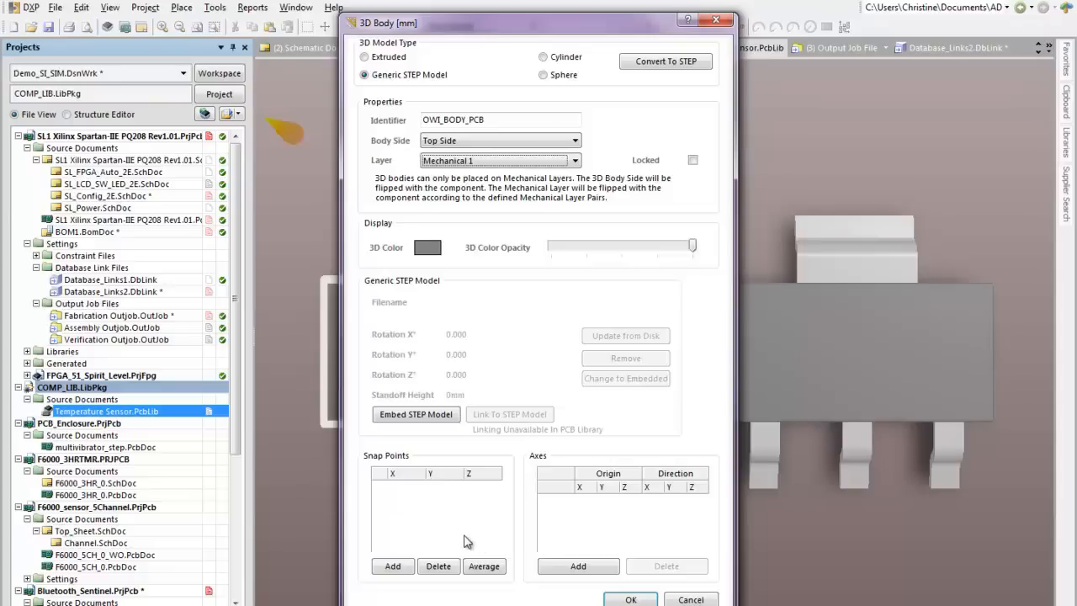
{"action": "left_click", "coordinate": [401, 424]}
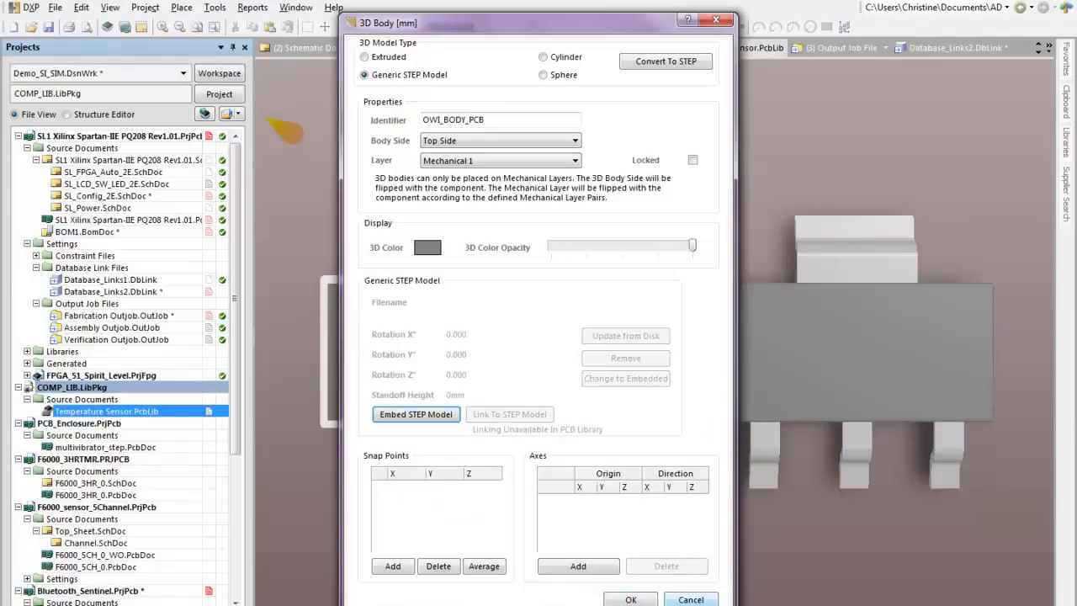
{"action": "left_click", "coordinate": [691, 599]}
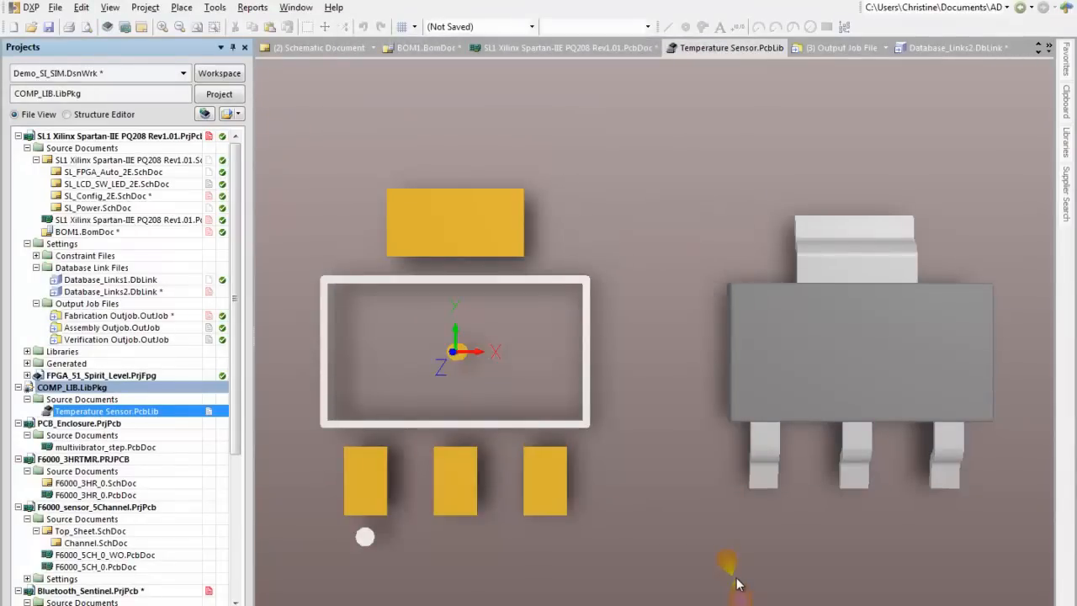
Step: Compare the separate 3D body in 2D and 3D views, and move the model onto the footprint's outline and pads
{"action": "key", "text": "2"}
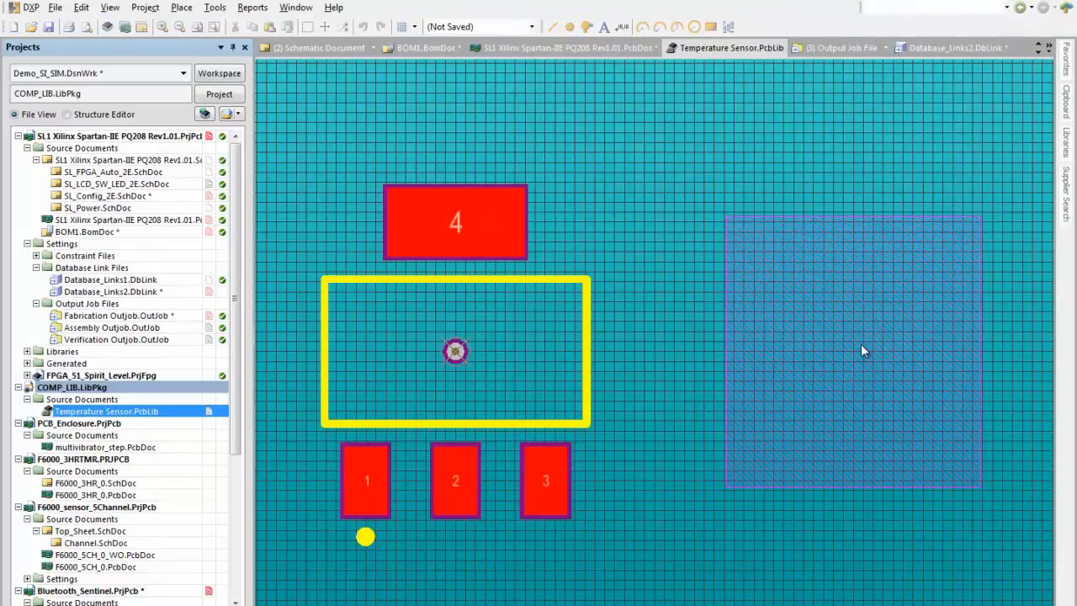
{"action": "left_click", "coordinate": [858, 375]}
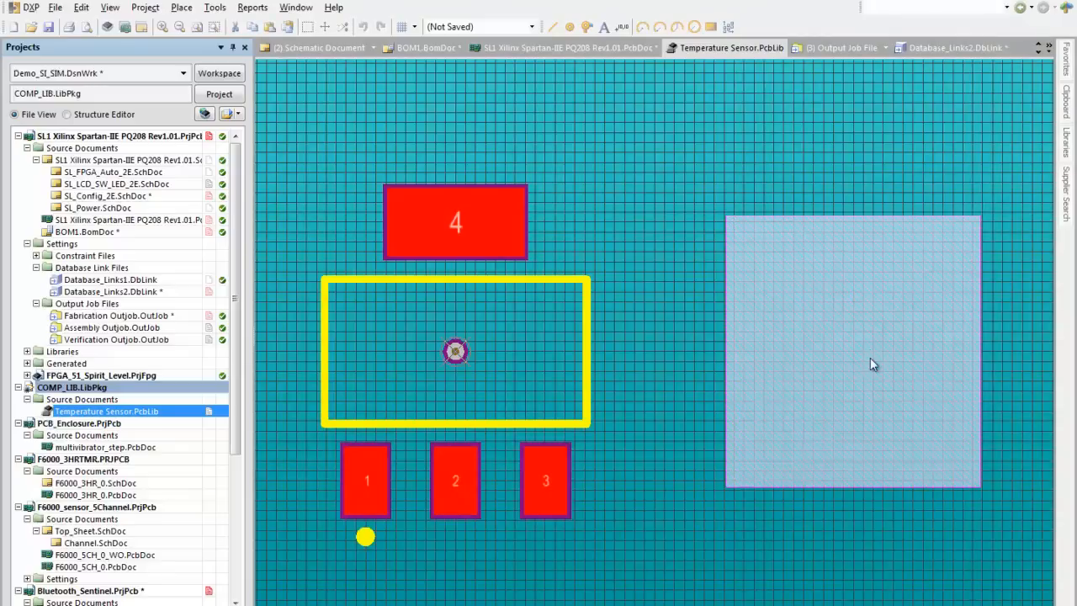
{"action": "key", "text": "3"}
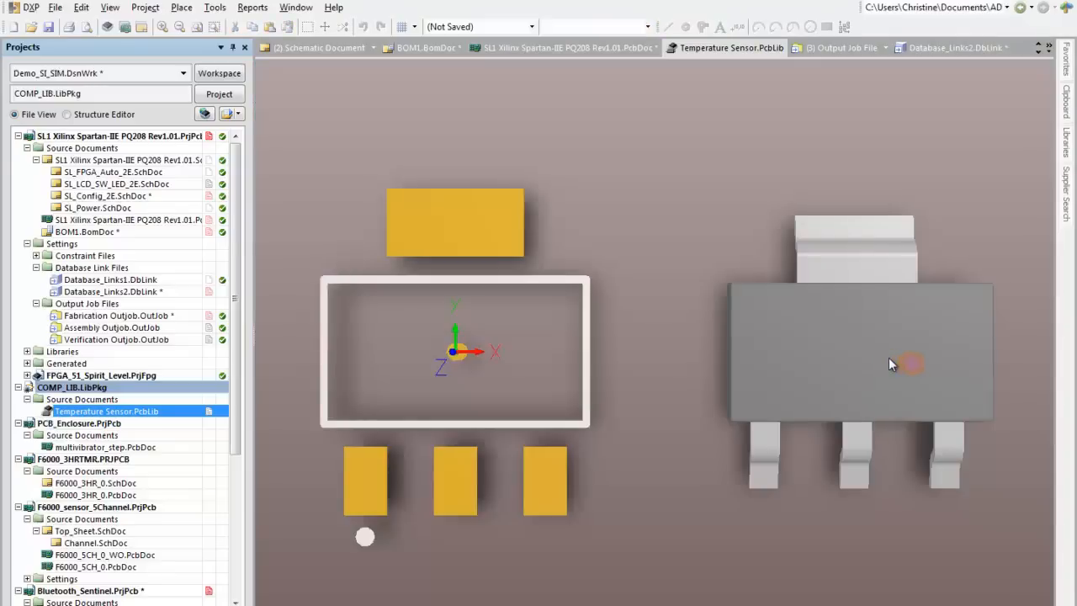
{"action": "left_click_drag", "start_coordinate": [889, 357], "coordinate": [458, 356]}
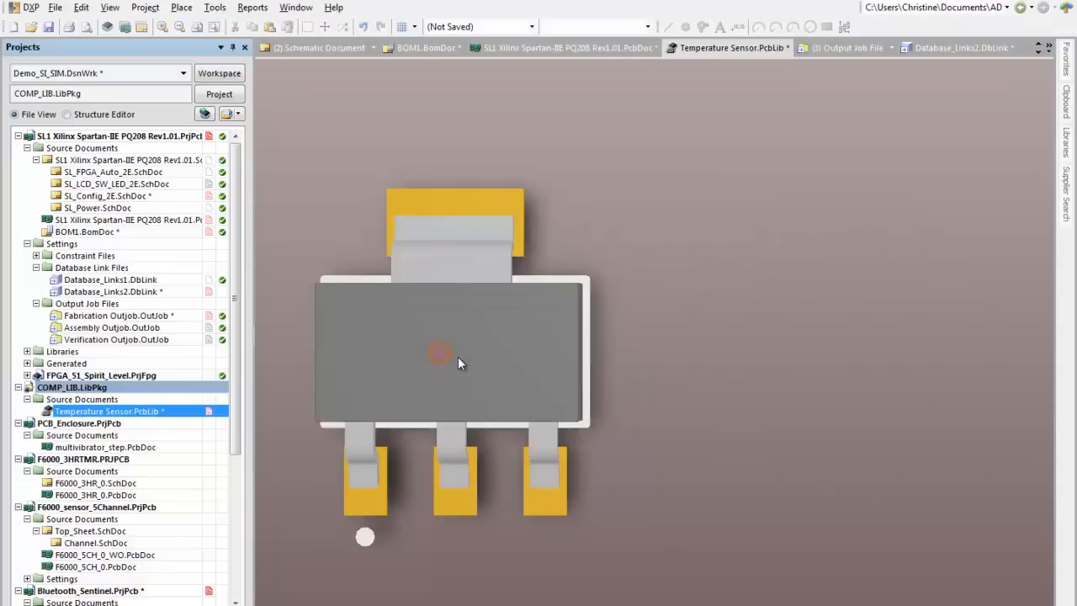
Step: Orbit the footprint to examine the model's fit on the pads from below and above, and open multivibrator_step.PcbDoc
{"action": "right_click_drag", "start_coordinate": [429, 363], "coordinate": [486, 384], "text": "shift"}
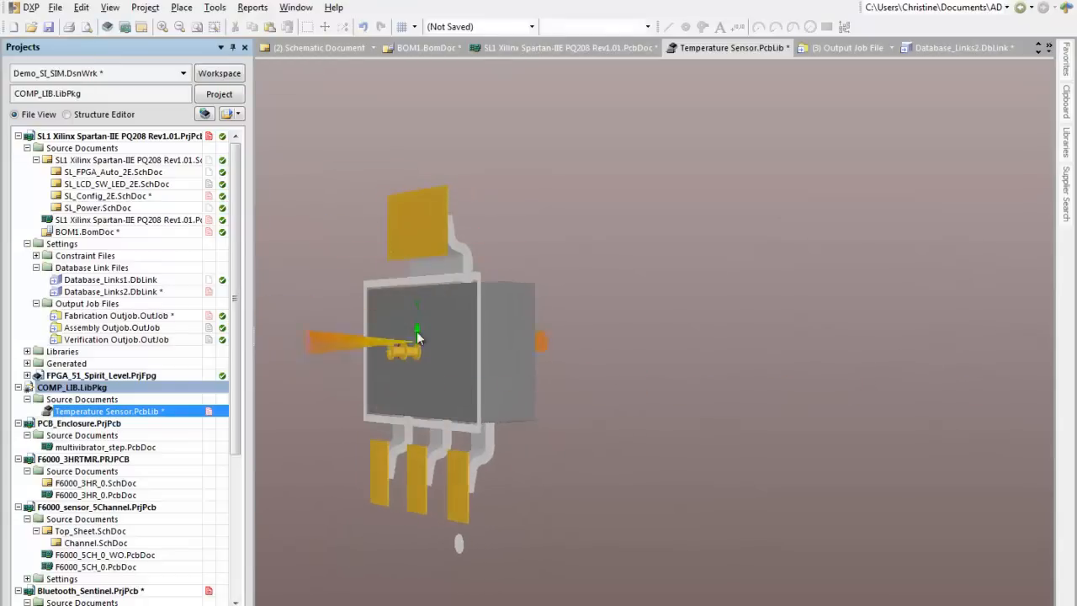
{"action": "right_click_drag", "start_coordinate": [455, 366], "coordinate": [162, 351]}
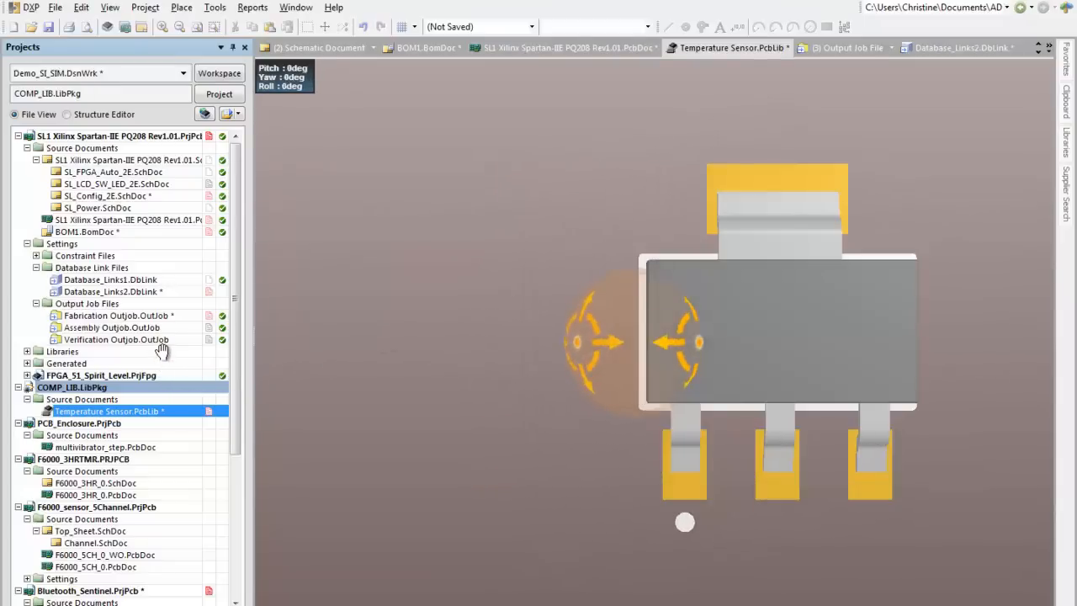
{"action": "right_click_drag", "start_coordinate": [692, 351], "coordinate": [484, 318]}
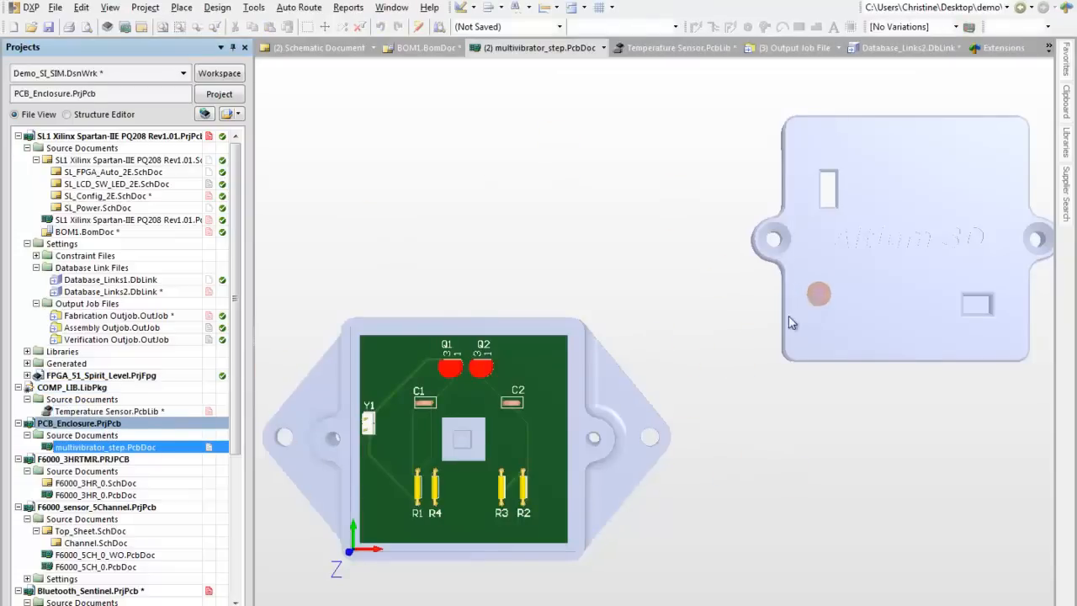
Step: Examine the multivibrator board and its components inside the enclosure base up close and from tilted angles
{"action": "scroll", "coordinate": [482, 426], "scroll_direction": "up", "scroll_amount": 5, "text": "ctrl"}
{"action": "right_click_drag", "start_coordinate": [559, 414], "coordinate": [683, 162]}
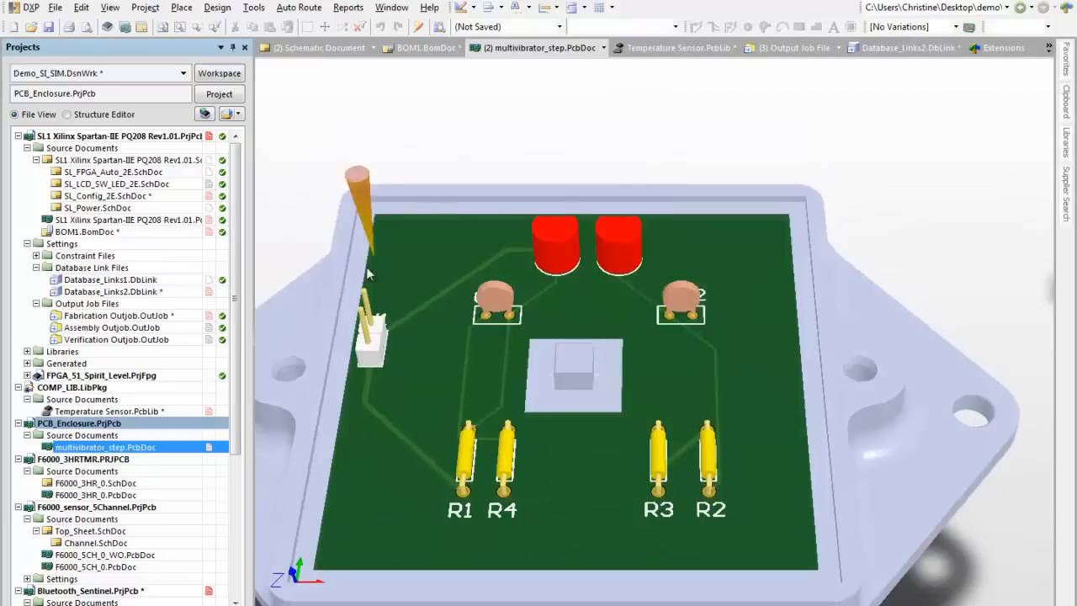
{"action": "scroll", "coordinate": [379, 239], "scroll_direction": "up", "scroll_amount": 3, "text": "ctrl"}
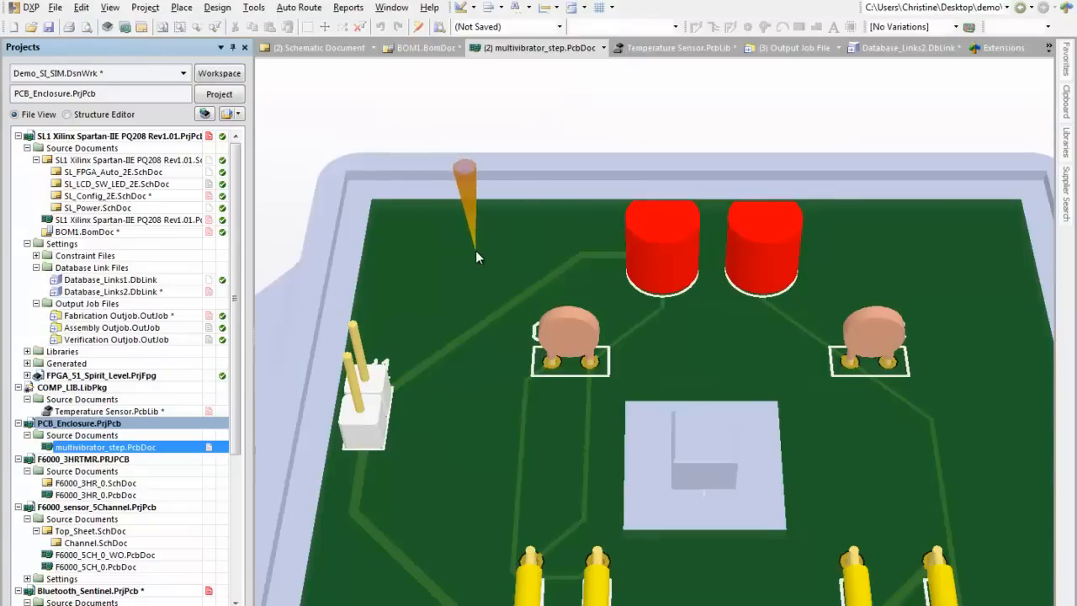
{"action": "scroll", "coordinate": [475, 256], "scroll_direction": "down", "scroll_amount": 3, "text": "ctrl"}
{"action": "scroll", "coordinate": [475, 252], "scroll_direction": "down", "scroll_amount": 3, "text": "ctrl"}
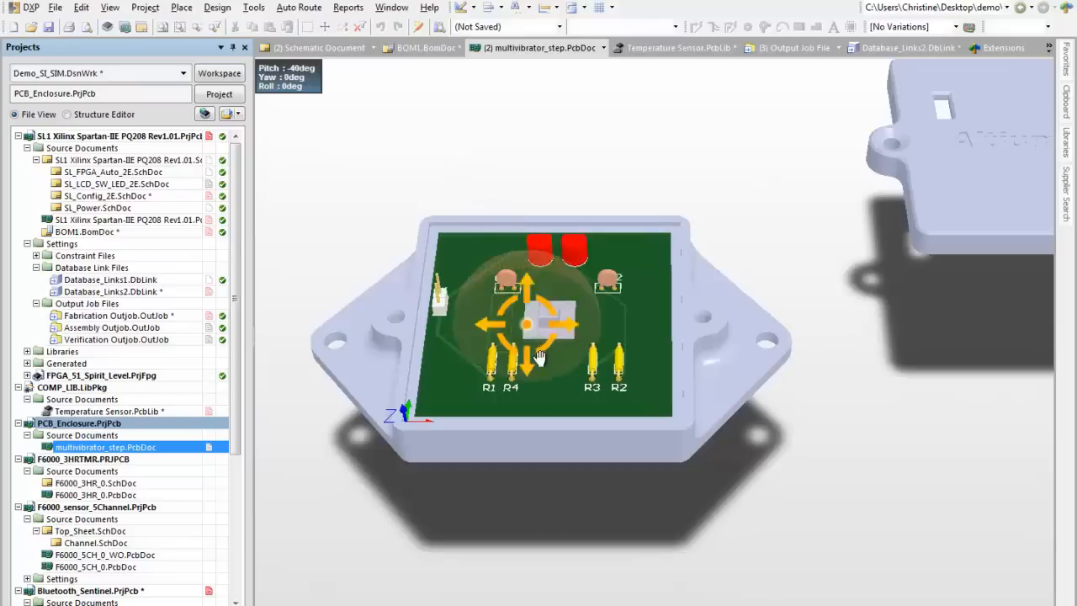
{"action": "right_click_drag", "start_coordinate": [528, 324], "coordinate": [558, 463], "text": "shift"}
Step: Move the separate enclosure cover over the board so it sits on the enclosure base
{"action": "scroll", "coordinate": [677, 363], "scroll_direction": "down", "scroll_amount": 3, "text": "ctrl"}
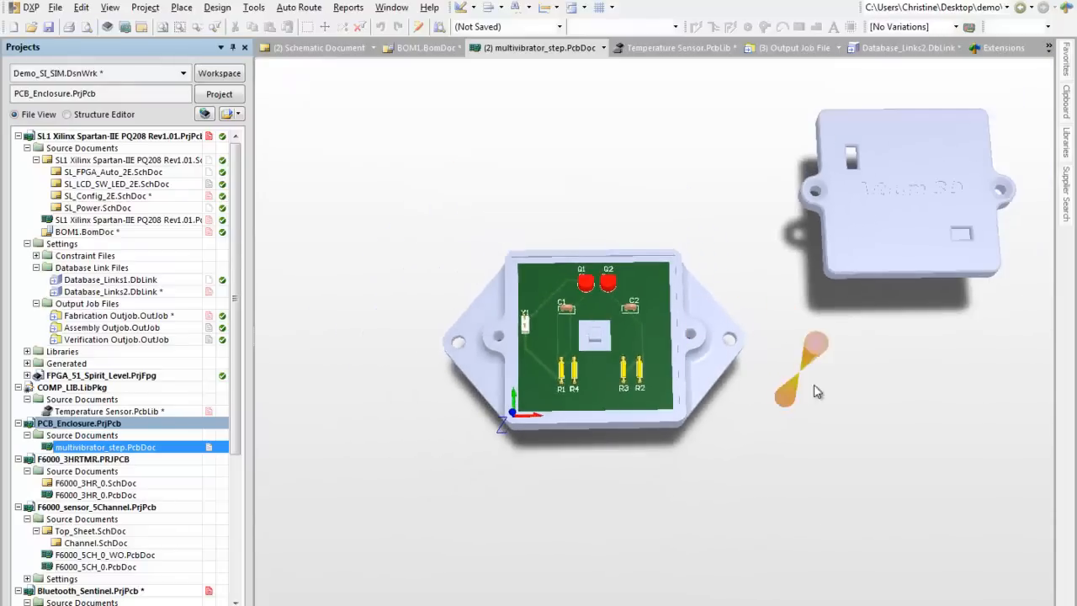
{"action": "right_click_drag", "start_coordinate": [825, 406], "coordinate": [770, 449]}
{"action": "left_click_drag", "start_coordinate": [848, 231], "coordinate": [536, 296]}
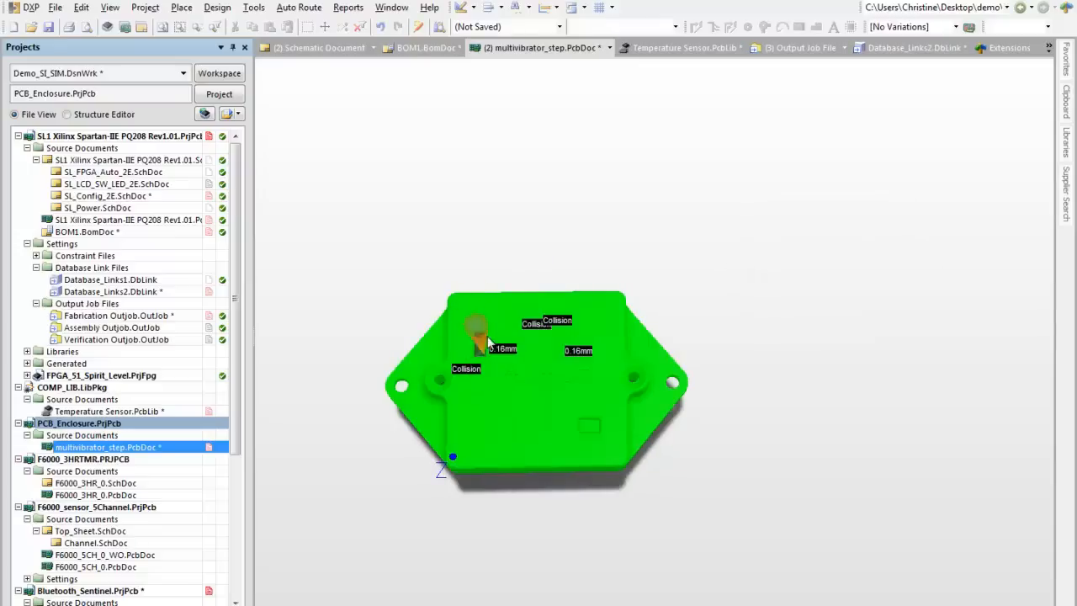
Step: Lower the 3D color opacity of the multivibrator_cover STEP model to about a quarter so the cover is see-through
{"action": "left_click", "coordinate": [529, 394]}
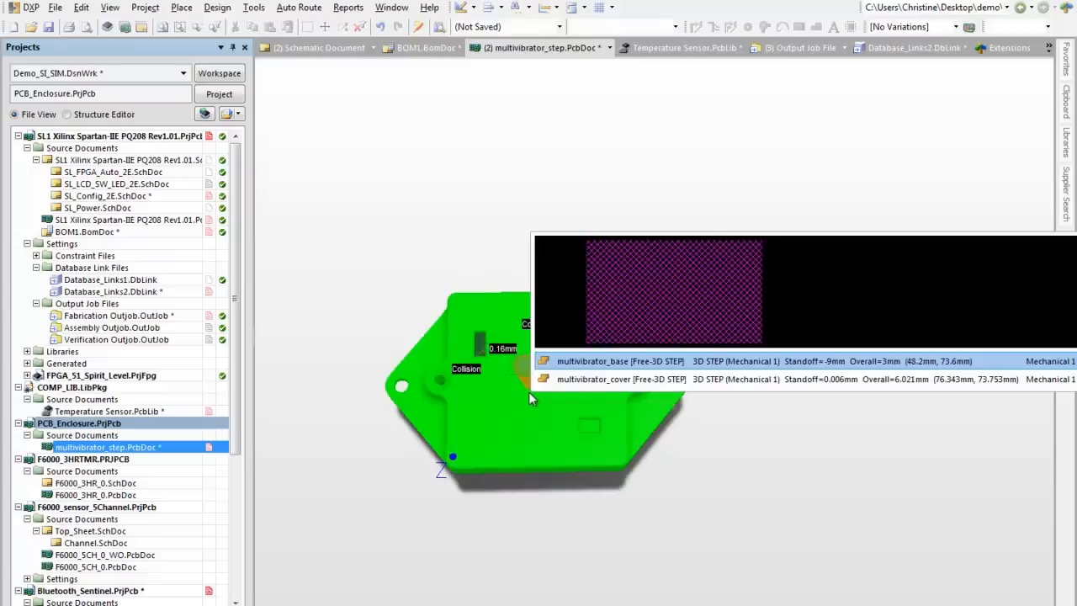
{"action": "left_click", "coordinate": [564, 380]}
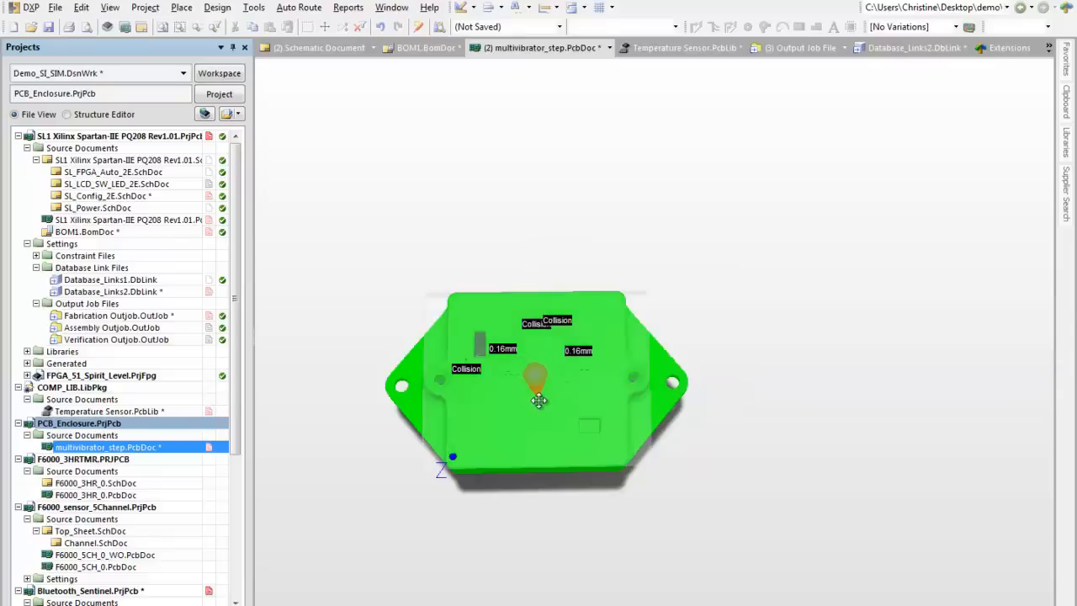
{"action": "left_click", "coordinate": [538, 400]}
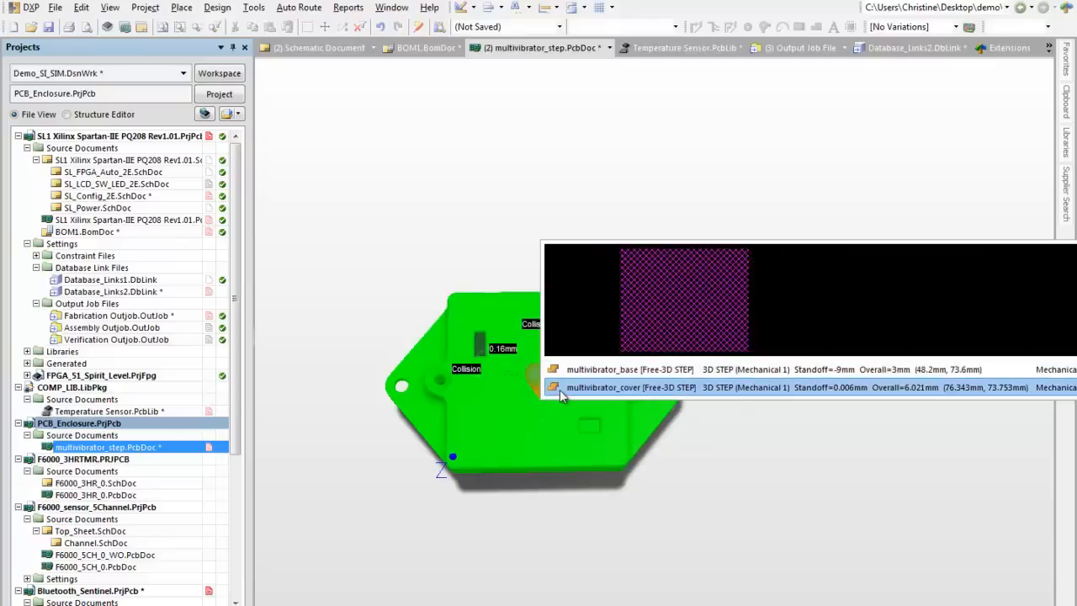
{"action": "left_click", "coordinate": [559, 389]}
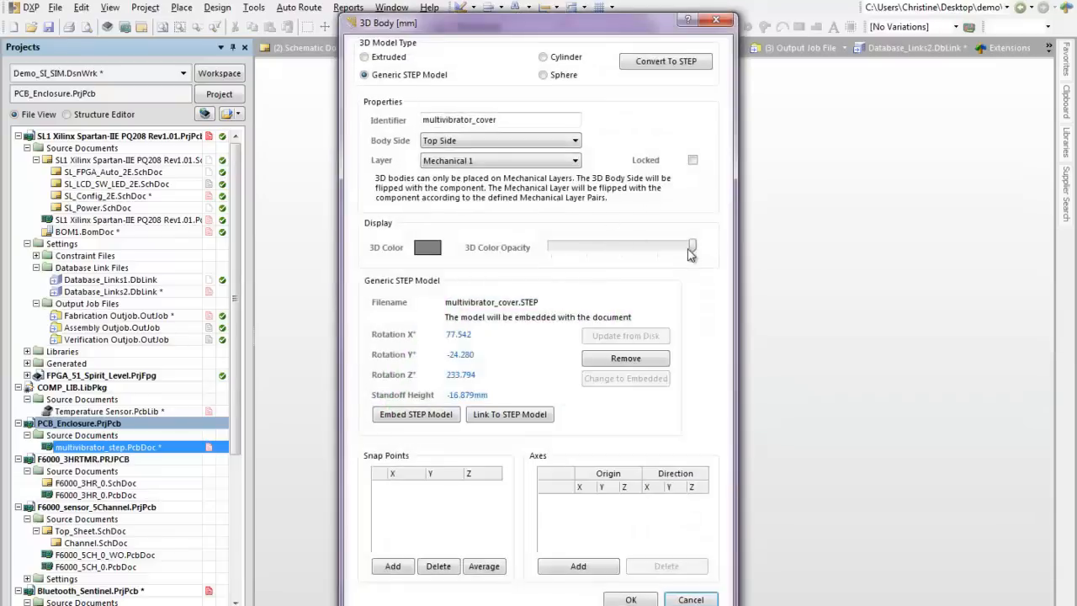
{"action": "left_click", "coordinate": [614, 259]}
{"action": "left_click", "coordinate": [555, 254]}
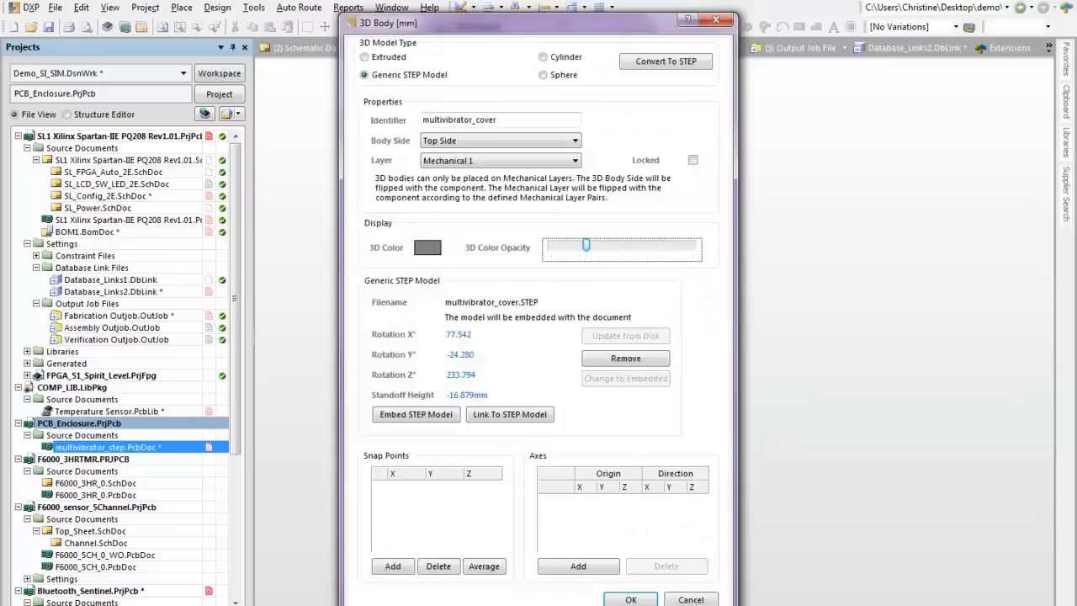
{"action": "left_click", "coordinate": [630, 599]}
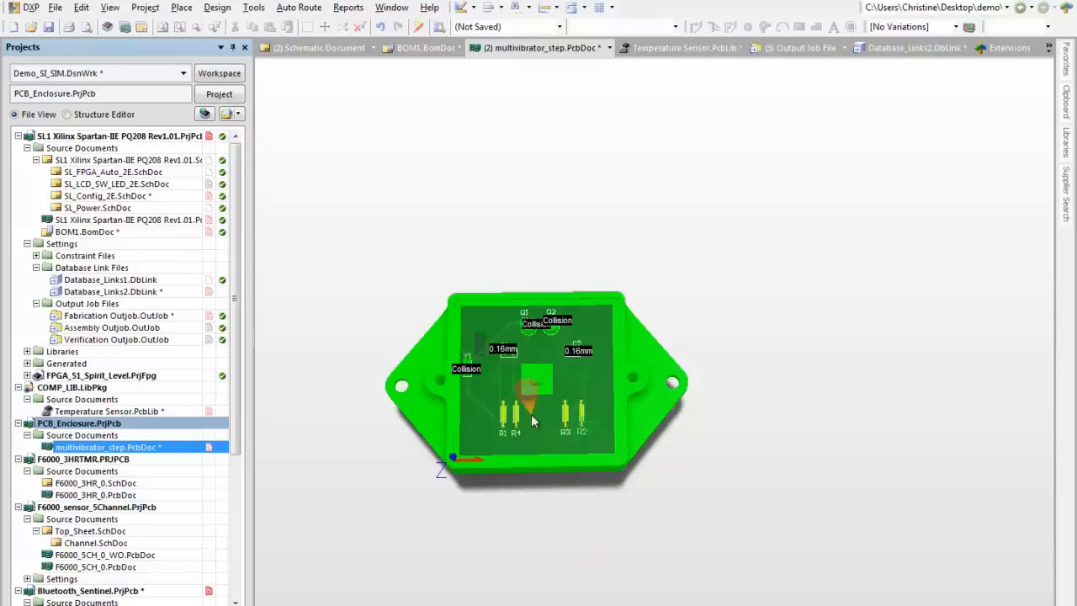
Step: Look up the component clearance collision violation (Collision < 0.254mm) between the two component bodies on Mechanical1
{"action": "right_click", "coordinate": [465, 368]}
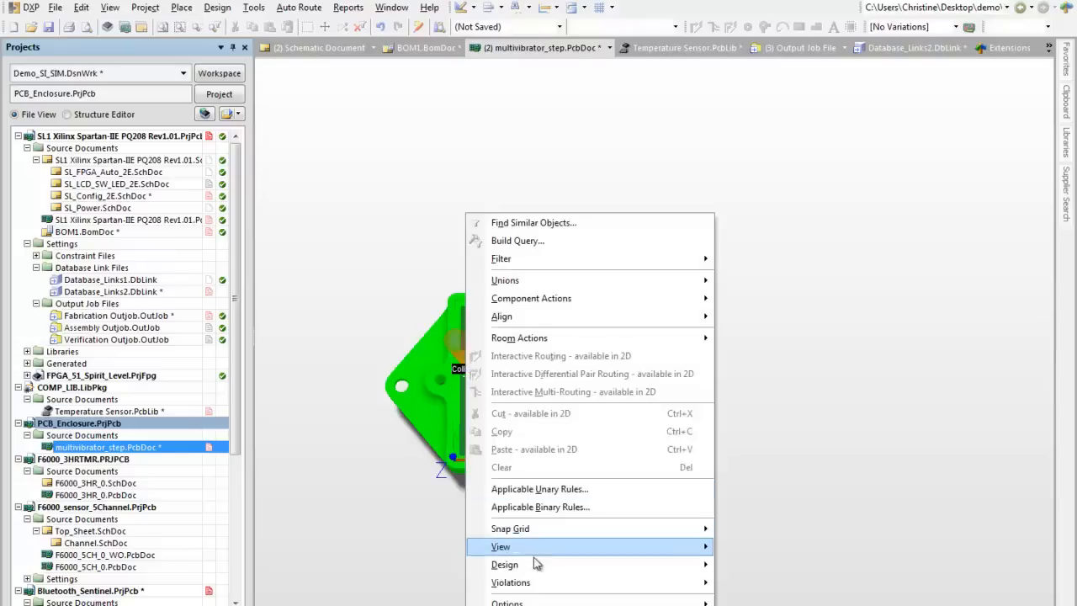
{"action": "mouse_move", "coordinate": [531, 586]}
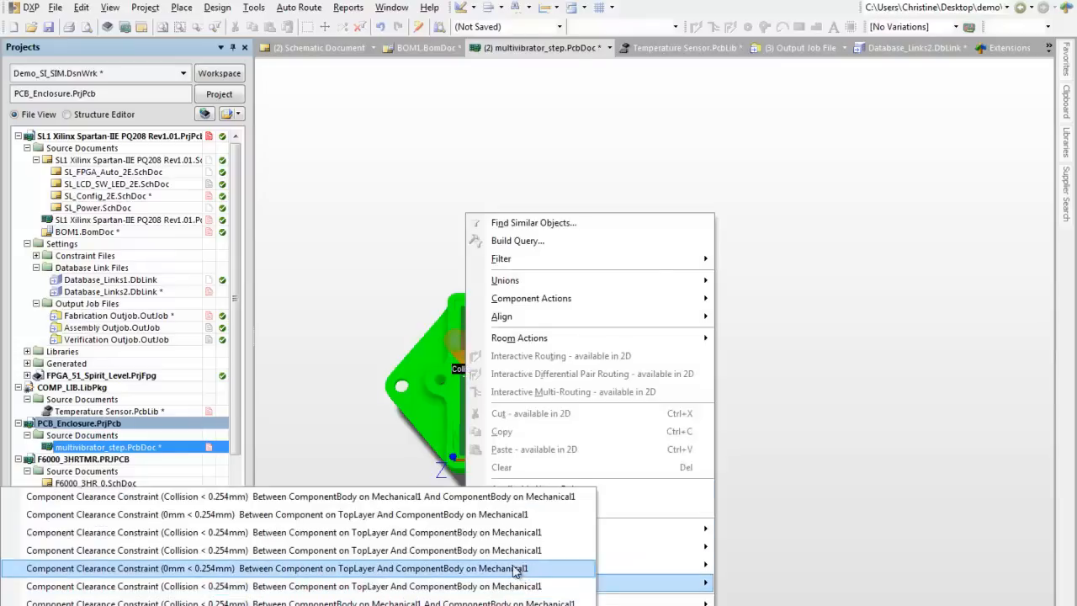
{"action": "left_click", "coordinate": [545, 497]}
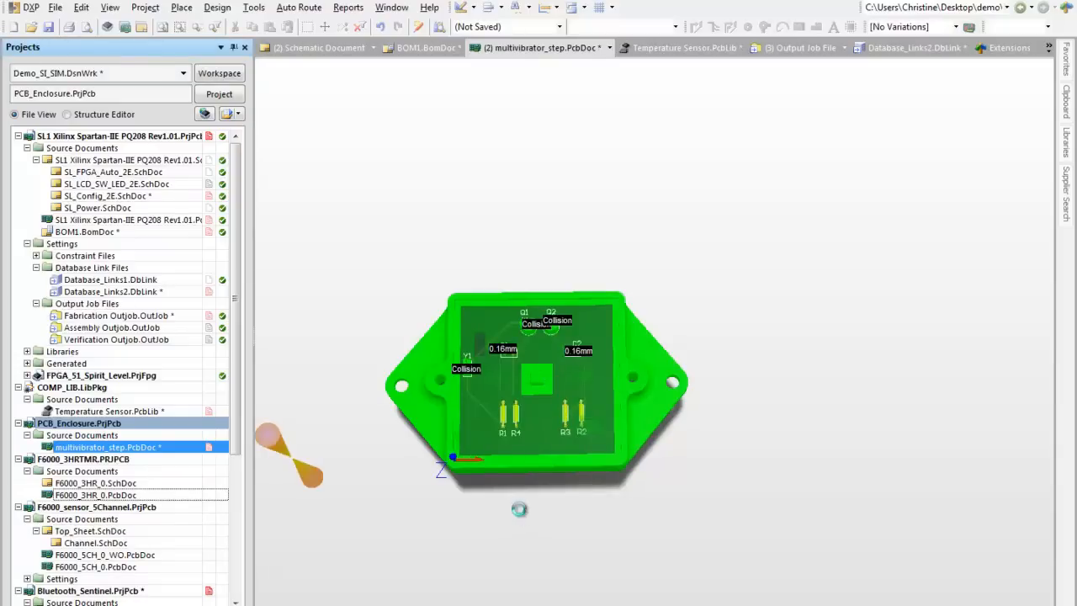
Step: Open F6000_3HR_0.PcbDoc and export it as F6000_3HR_0.step with all components, both simple bodies and STEP models, and all pad holes
{"action": "scroll", "coordinate": [503, 421], "scroll_direction": "up", "scroll_amount": 5, "text": "ctrl"}
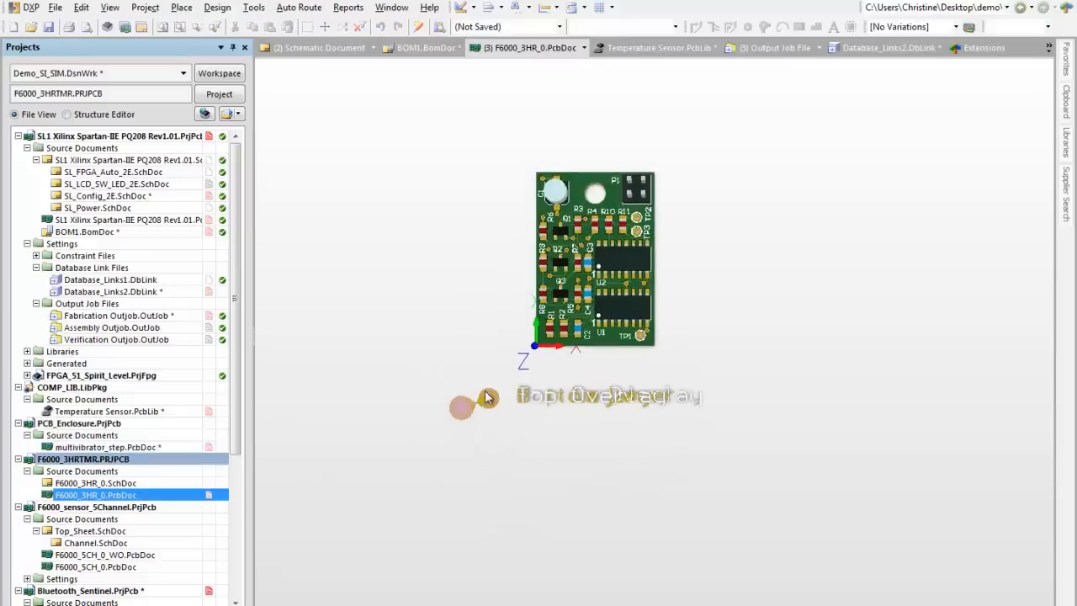
{"action": "left_click", "coordinate": [54, 6]}
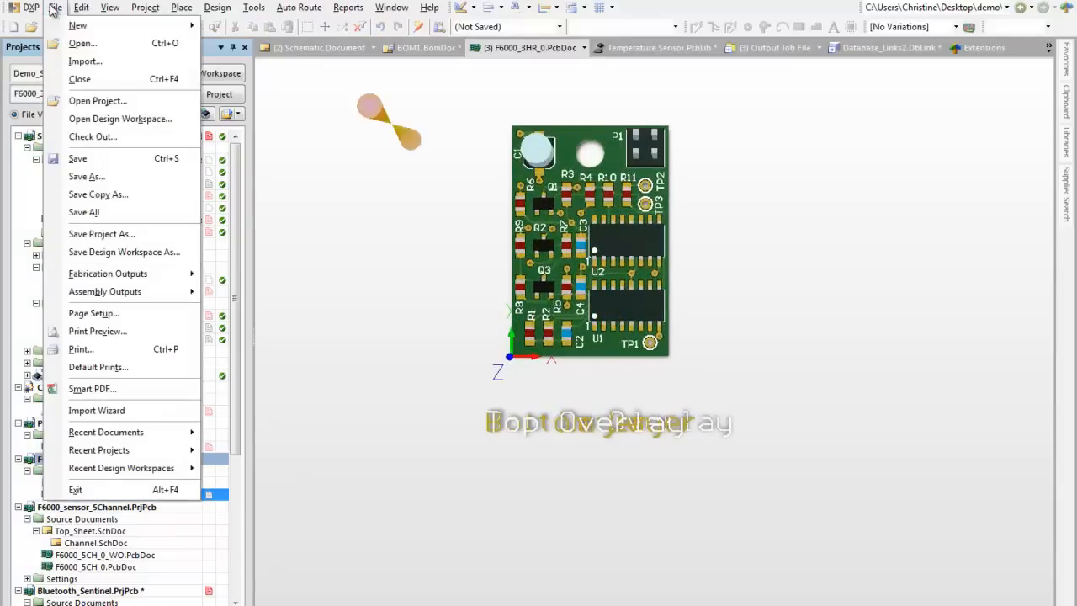
{"action": "left_click", "coordinate": [90, 177]}
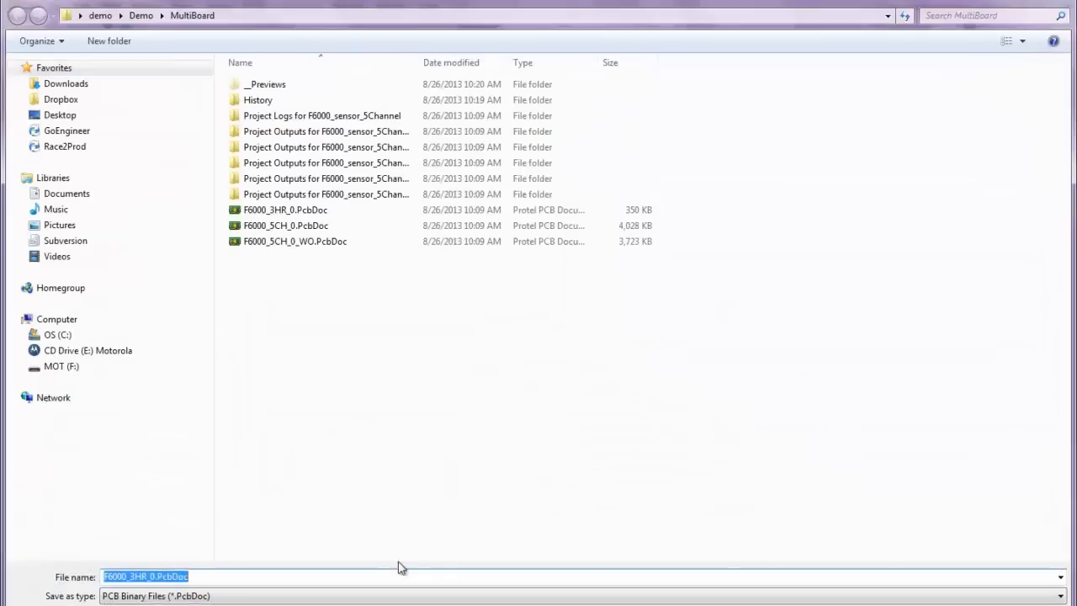
{"action": "left_click", "coordinate": [258, 597]}
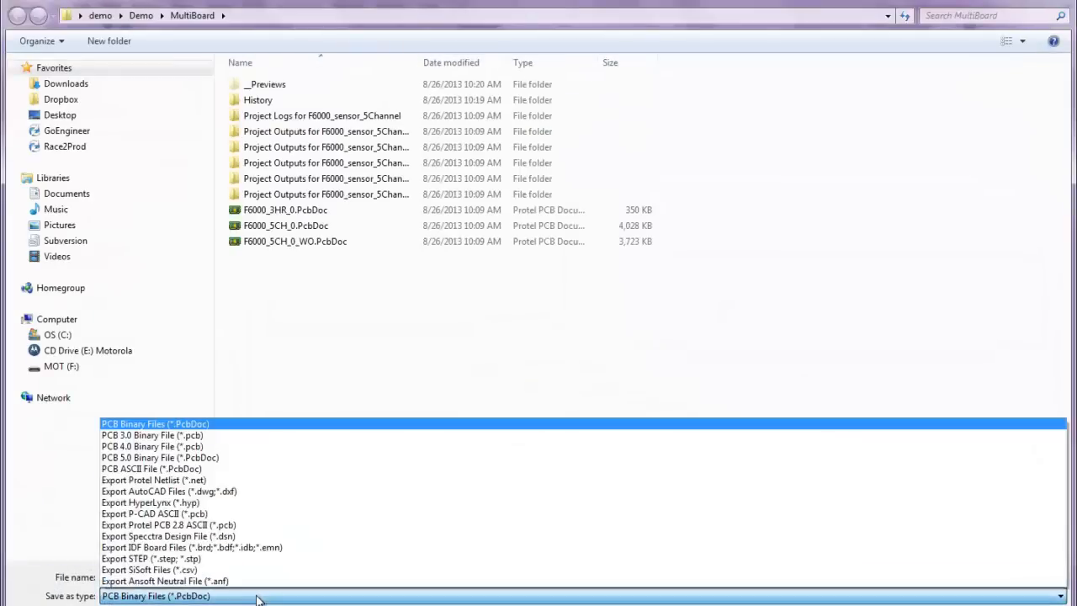
{"action": "left_click", "coordinate": [278, 558]}
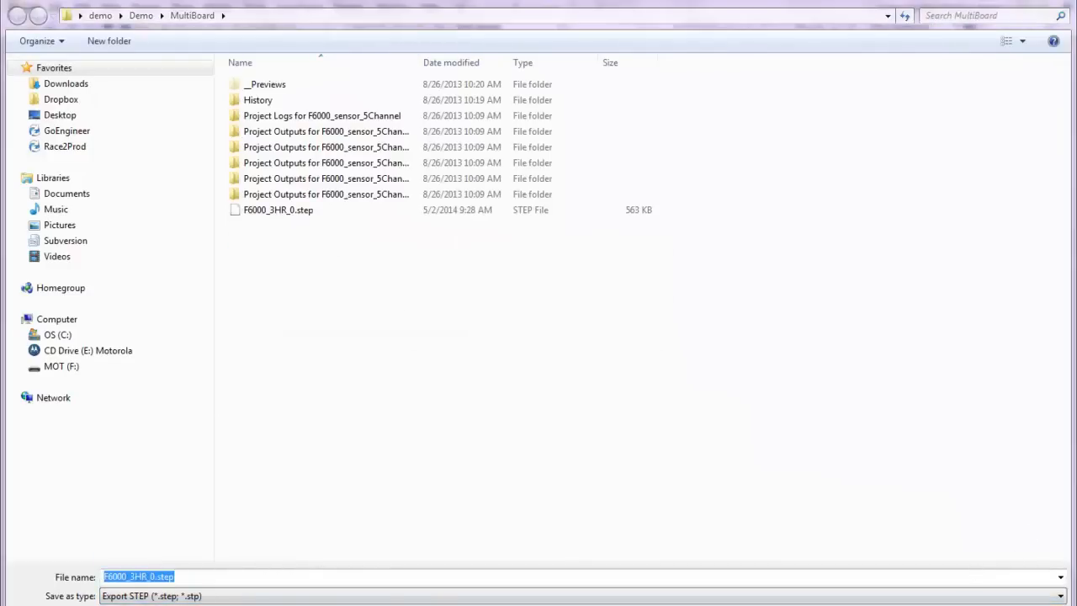
{"action": "key", "text": "Return"}
{"action": "left_click", "coordinate": [571, 332]}
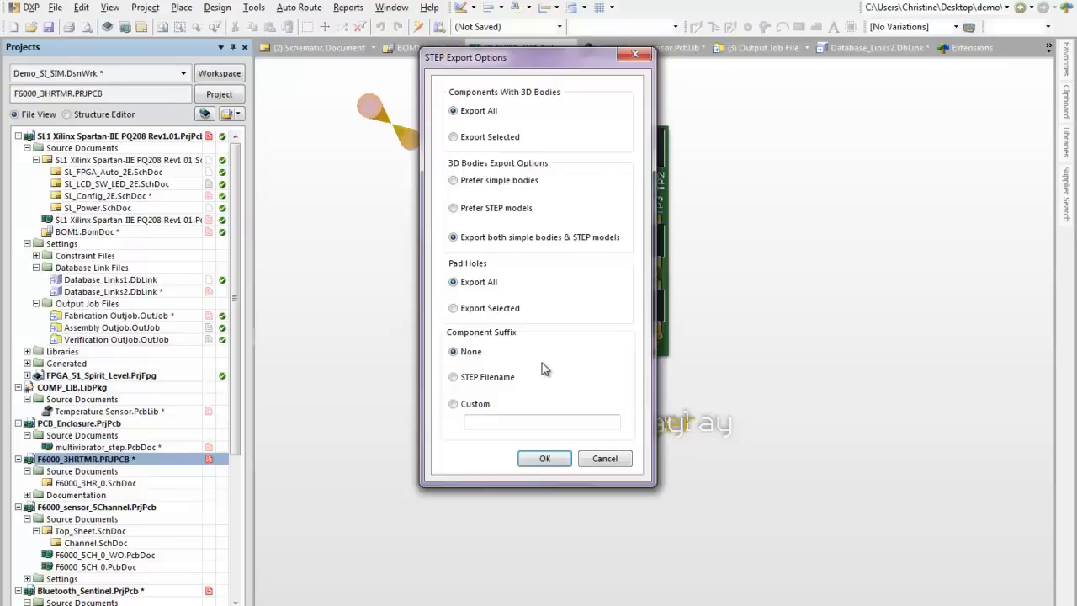
{"action": "left_click", "coordinate": [544, 459]}
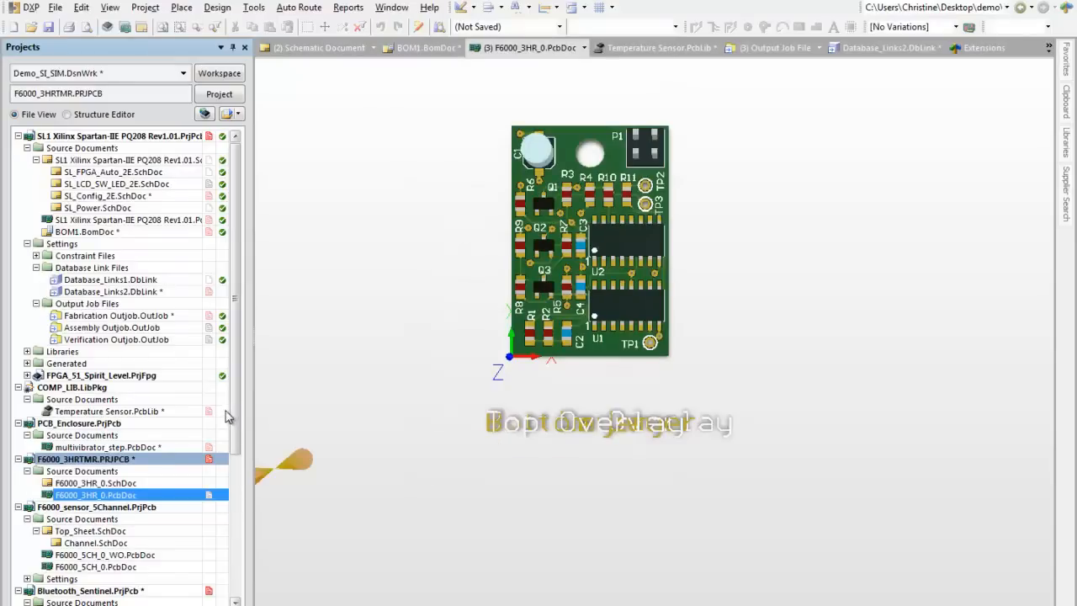
Step: Open F6000_5CH_0.PcbDoc from the F6000_sensor_5Channel project in 3D view
{"action": "left_click_drag", "start_coordinate": [239, 419], "coordinate": [245, 532]}
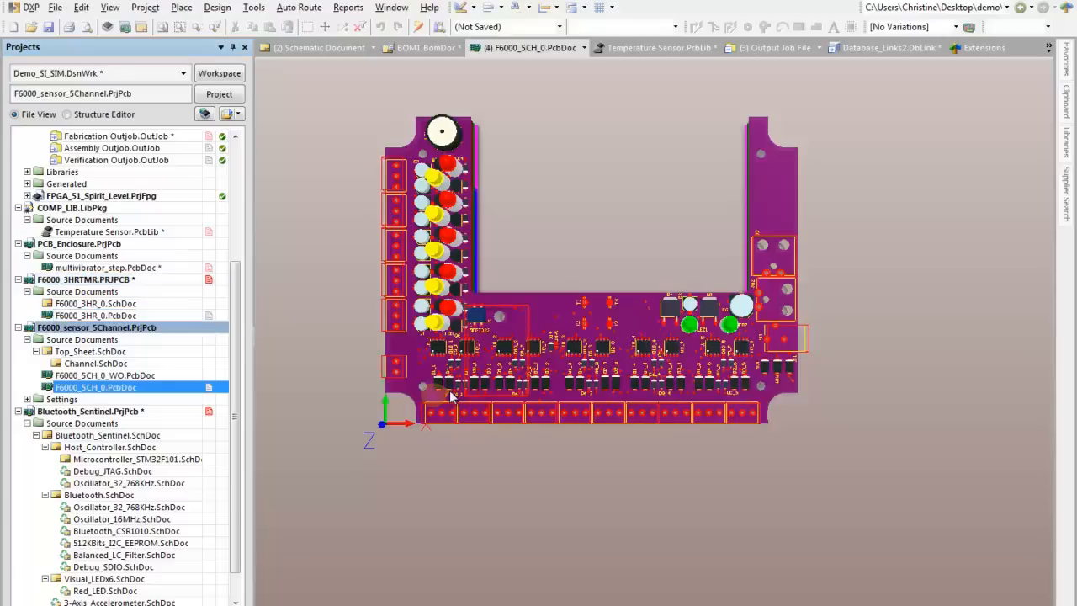
Step: Inspect the 3D board from the side and from above, examining the add-on board at J1 and the repeated channel components along the terminal blocks
{"action": "right_click_drag", "start_coordinate": [608, 326], "coordinate": [665, 92], "text": "shift"}
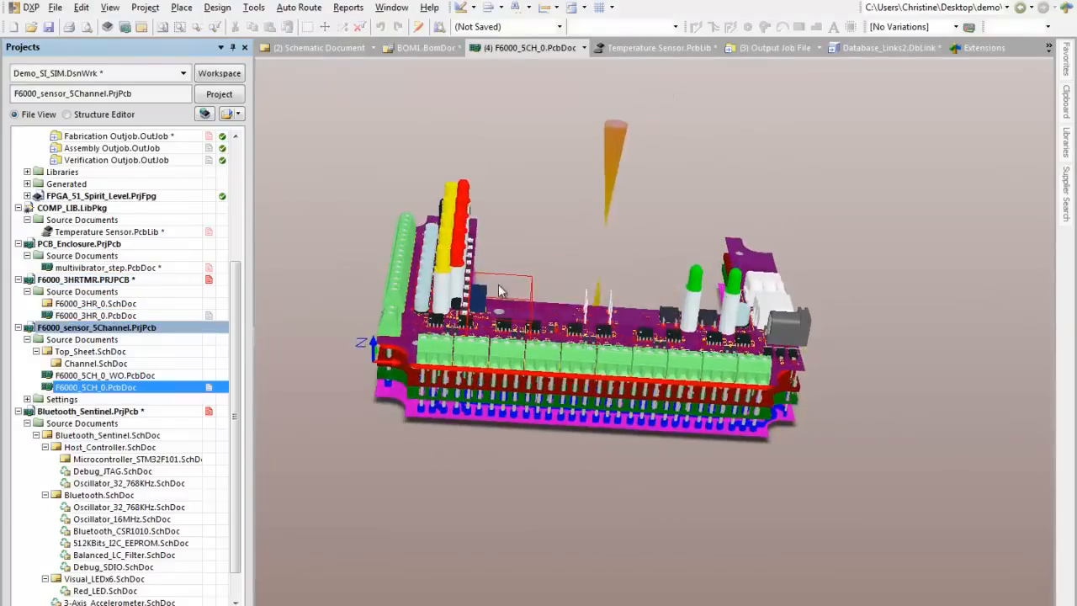
{"action": "scroll", "coordinate": [363, 376], "scroll_direction": "up", "scroll_amount": 4, "text": "ctrl"}
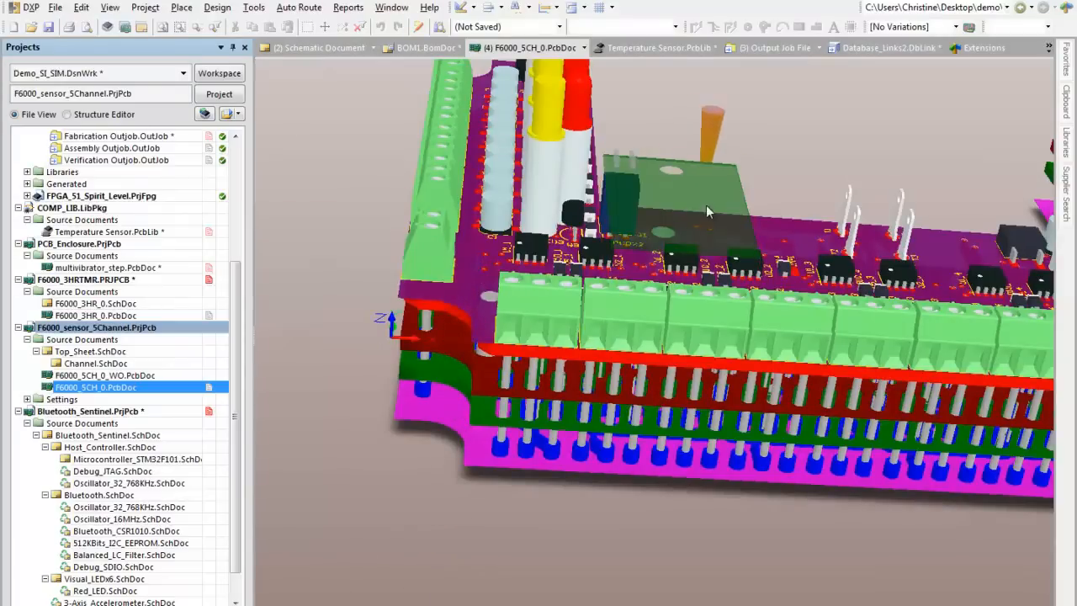
{"action": "scroll", "coordinate": [745, 281], "scroll_direction": "down", "scroll_amount": 4, "text": "ctrl"}
{"action": "right_click_drag", "start_coordinate": [746, 283], "coordinate": [602, 581]}
{"action": "key", "text": "shift"}
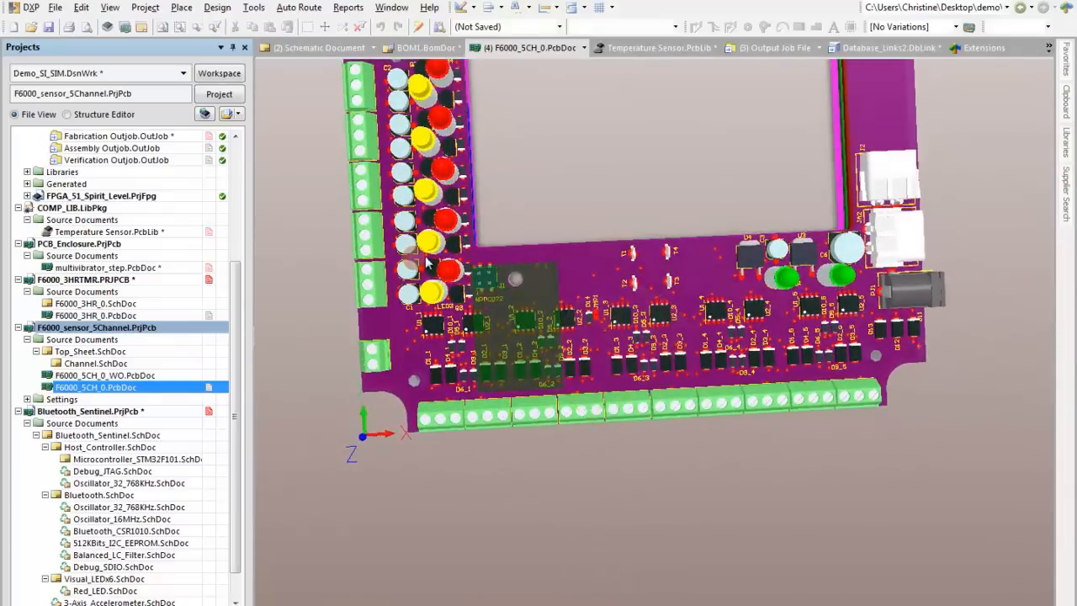
{"action": "scroll", "coordinate": [521, 290], "scroll_direction": "up", "scroll_amount": 4, "text": "ctrl"}
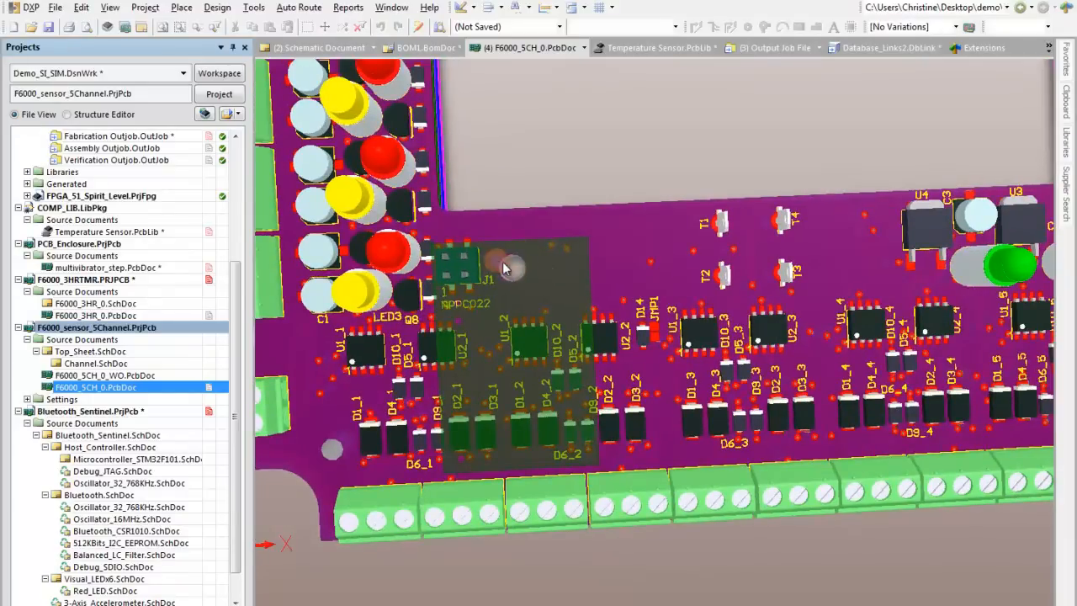
{"action": "right_click_drag", "start_coordinate": [537, 284], "coordinate": [697, 233]}
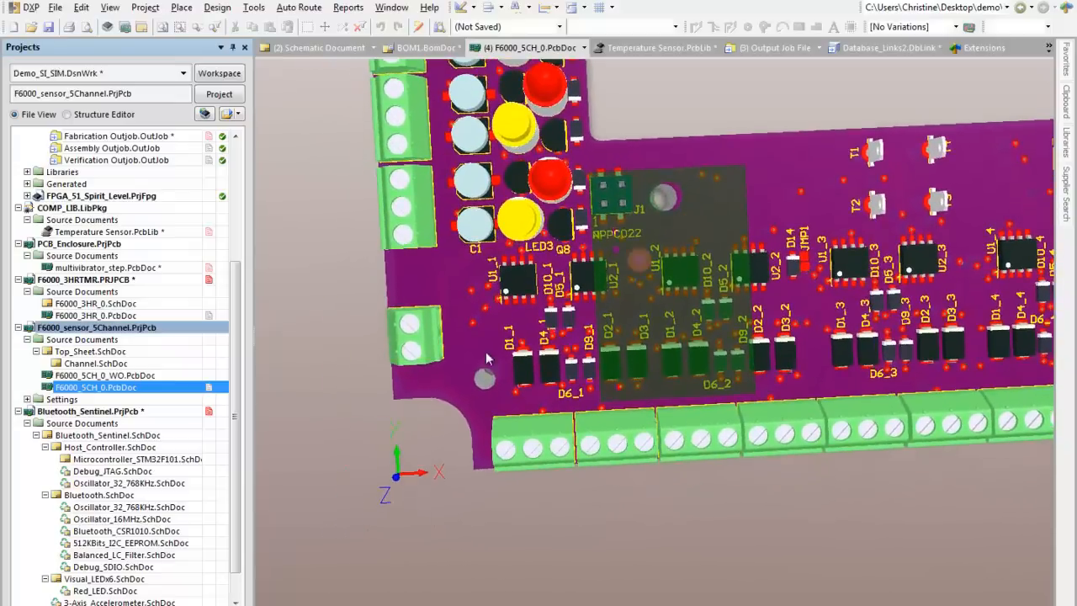
{"action": "right_click_drag", "start_coordinate": [490, 340], "coordinate": [520, 320], "text": "shift"}
{"action": "scroll", "coordinate": [521, 378], "scroll_direction": "up", "scroll_amount": 5, "text": "ctrl"}
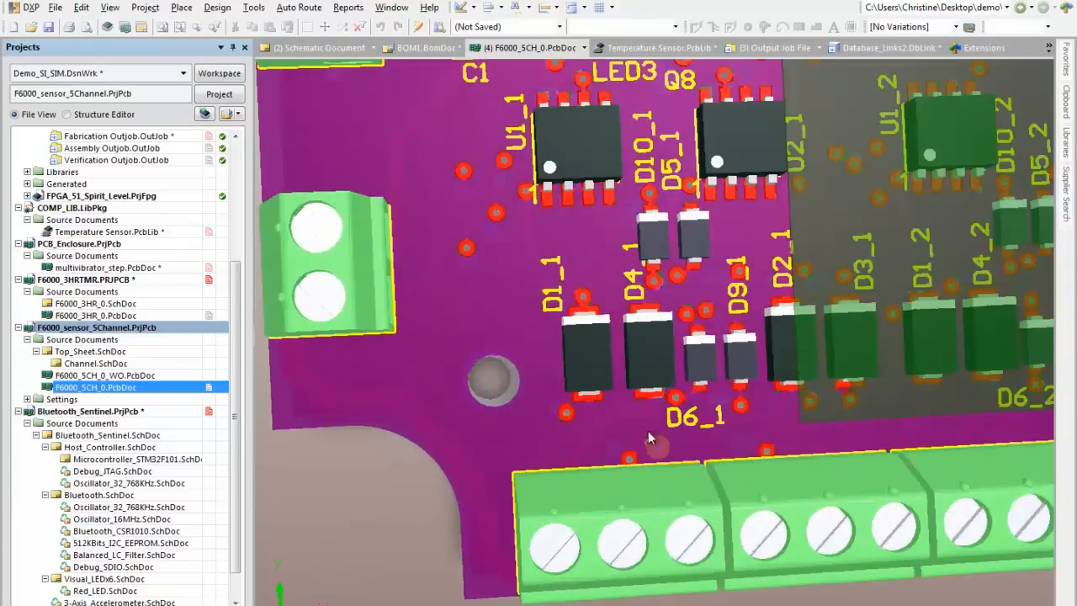
{"action": "scroll", "coordinate": [640, 424], "scroll_direction": "down", "scroll_amount": 4, "text": "ctrl"}
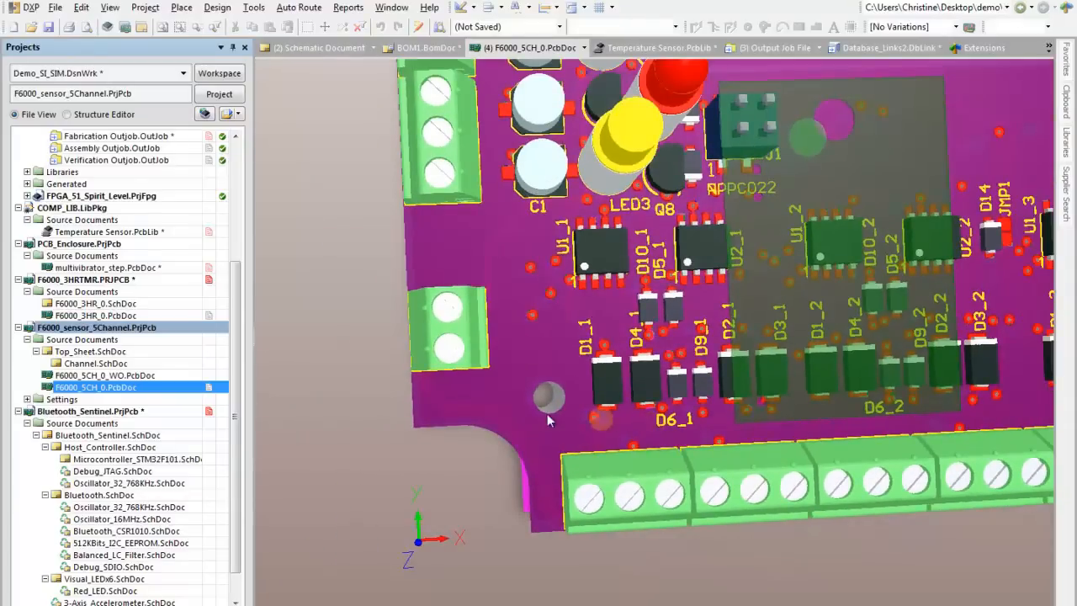
Step: Examine the board's separated layers and the through-hole barrels beneath the front terminal blocks from a low side angle
{"action": "right_click_drag", "start_coordinate": [665, 429], "coordinate": [653, 157], "text": "shift"}
{"action": "scroll", "coordinate": [799, 330], "scroll_direction": "up", "scroll_amount": 3, "text": "ctrl"}
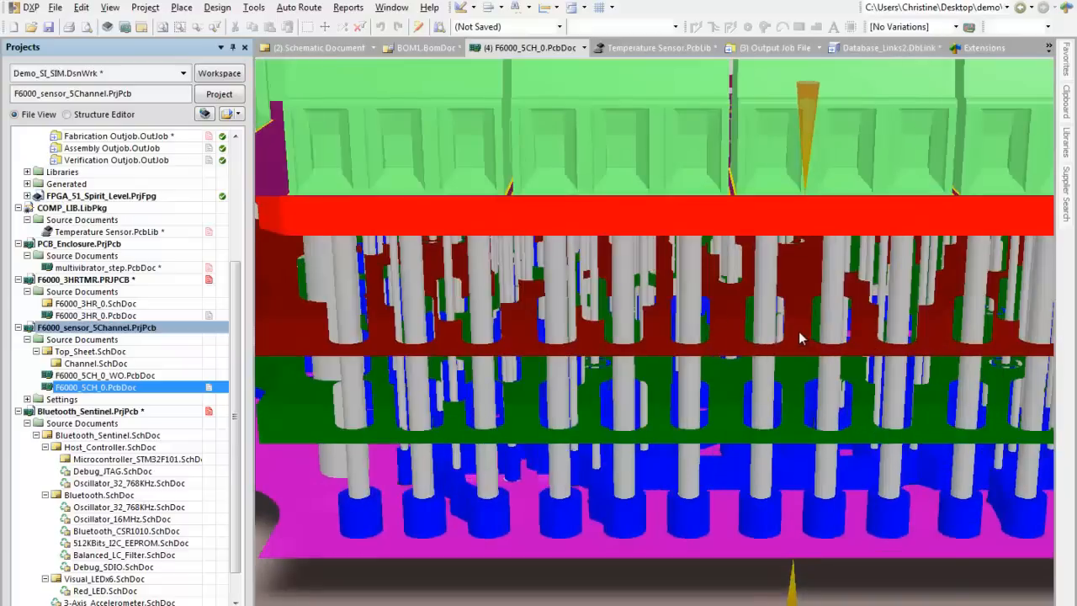
{"action": "right_click_drag", "start_coordinate": [798, 328], "coordinate": [783, 383], "text": "shift"}
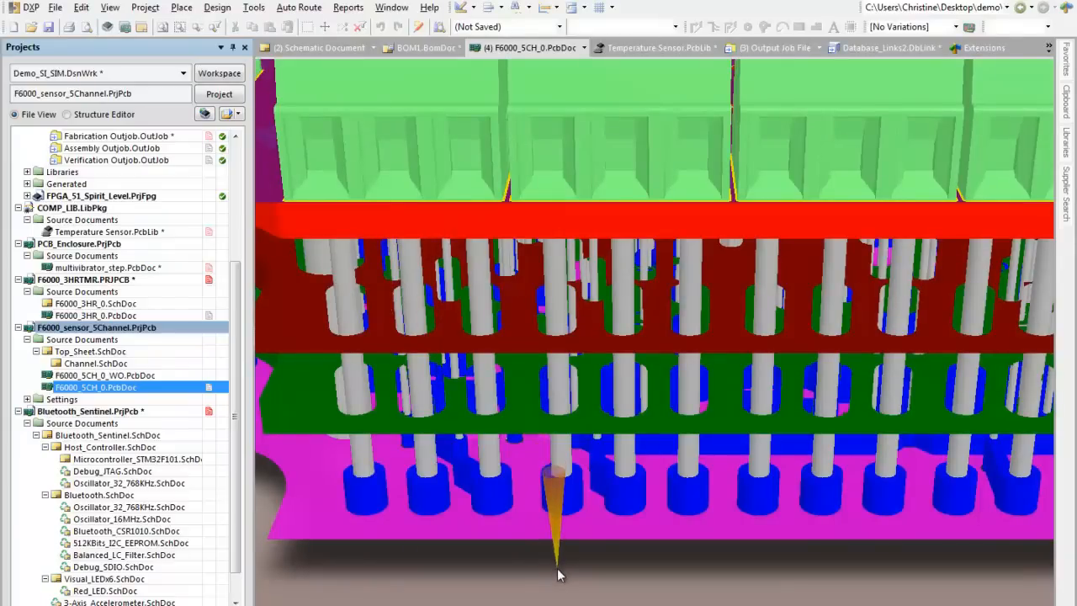
{"action": "scroll", "coordinate": [557, 574], "scroll_direction": "down", "scroll_amount": 6, "text": "ctrl"}
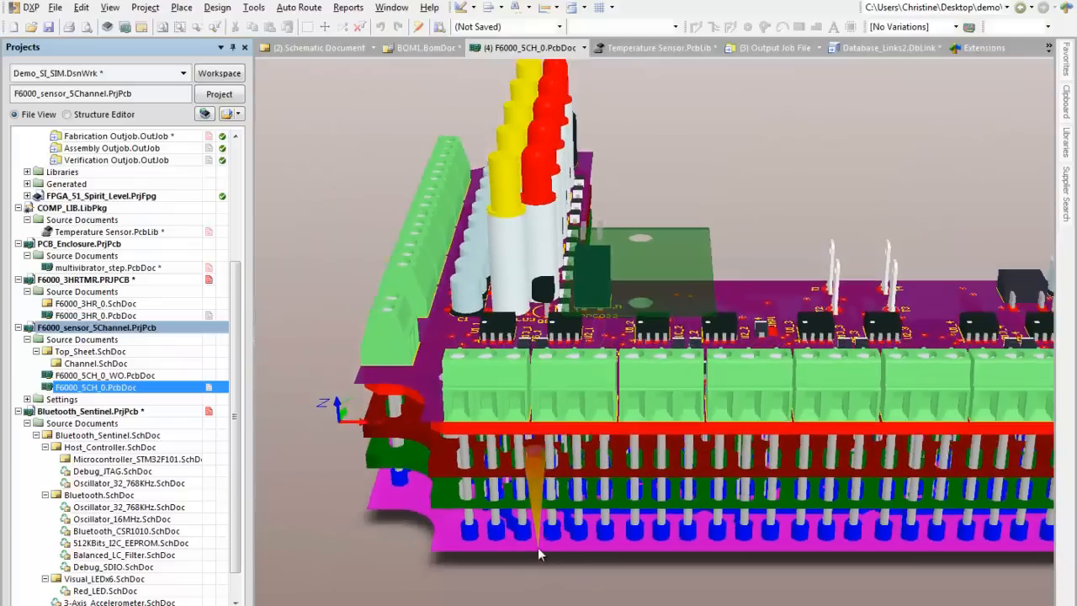
{"action": "scroll", "coordinate": [540, 536], "scroll_direction": "down", "scroll_amount": 2, "text": "ctrl"}
{"action": "right_click_drag", "start_coordinate": [565, 495], "coordinate": [501, 452]}
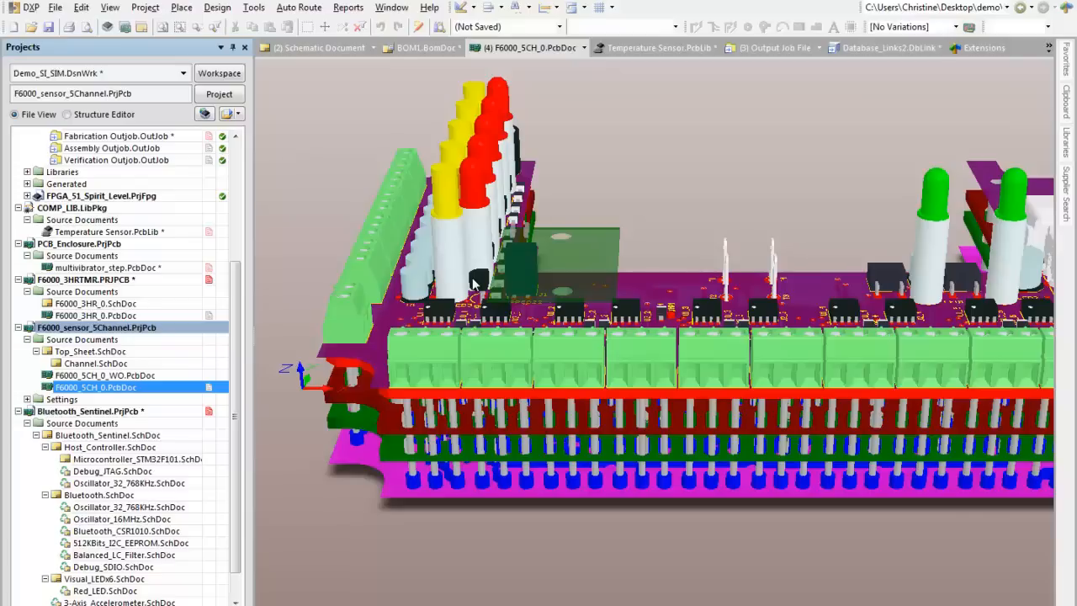
{"action": "scroll", "coordinate": [705, 157], "scroll_direction": "down", "scroll_amount": 2, "text": "ctrl"}
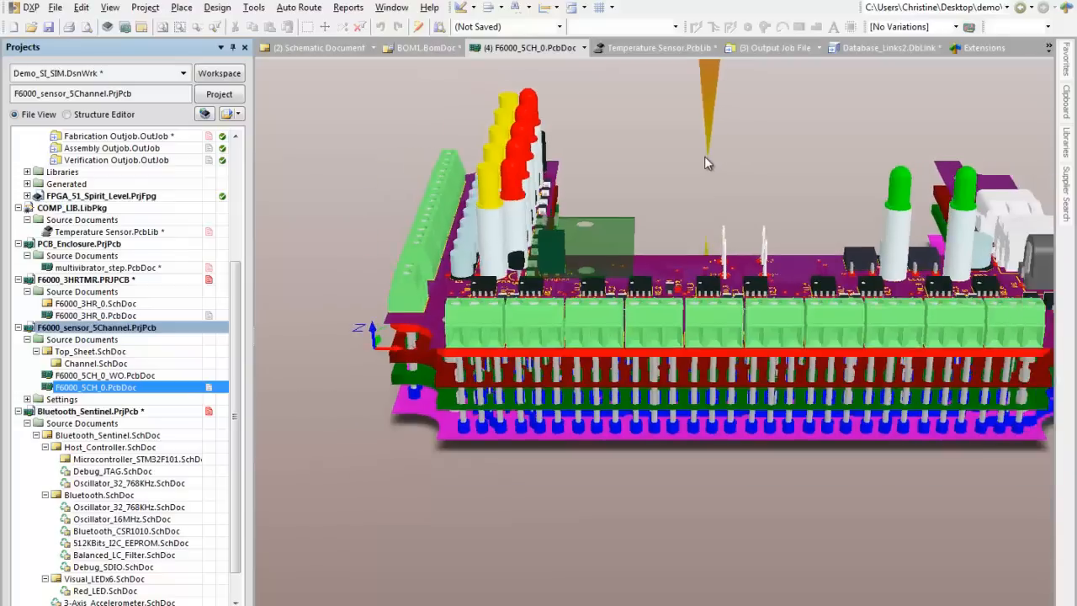
{"action": "scroll", "coordinate": [703, 160], "scroll_direction": "down", "scroll_amount": 1}
{"action": "right_click_drag", "start_coordinate": [702, 164], "coordinate": [624, 252]}
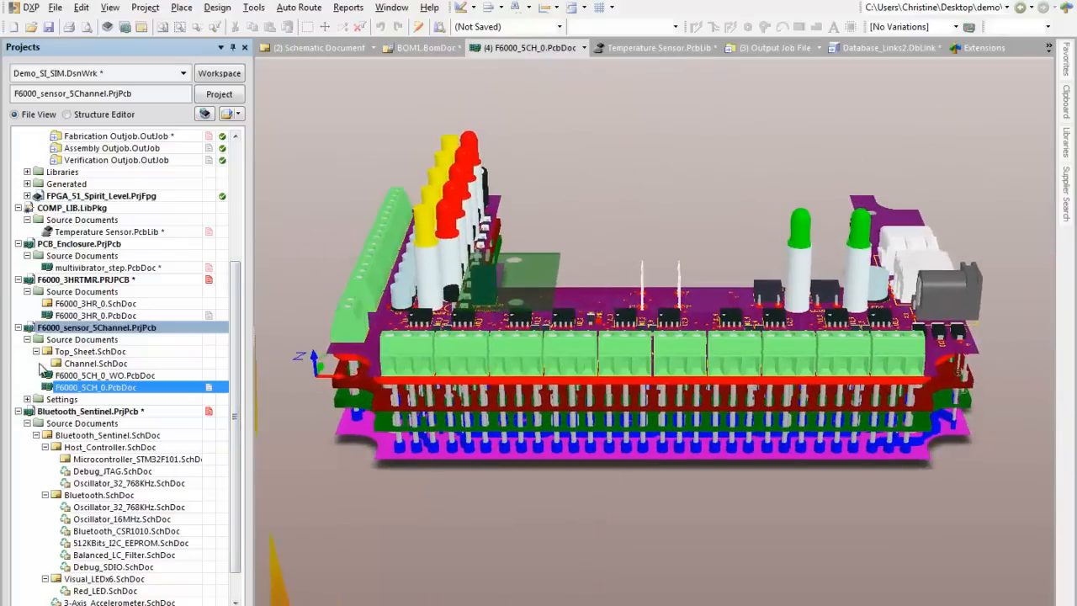
Step: Collapse the other projects in the project tree and open Bluetooth_Sentinel.PcbDoc with the view fitted to the board
{"action": "left_click", "coordinate": [18, 208]}
{"action": "left_click", "coordinate": [19, 221]}
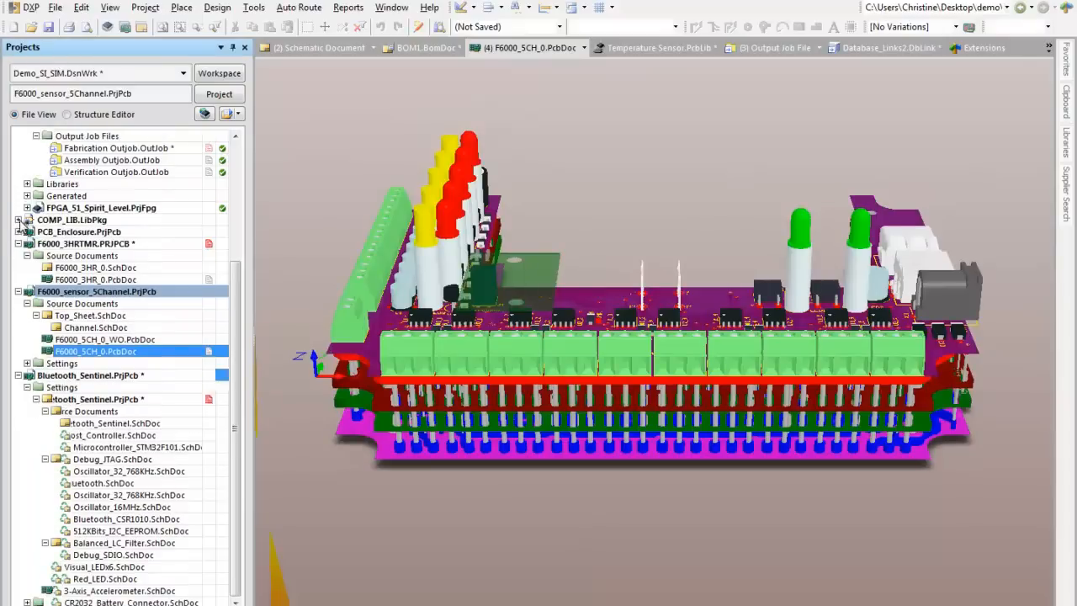
{"action": "left_click", "coordinate": [17, 243]}
{"action": "left_click", "coordinate": [18, 291]}
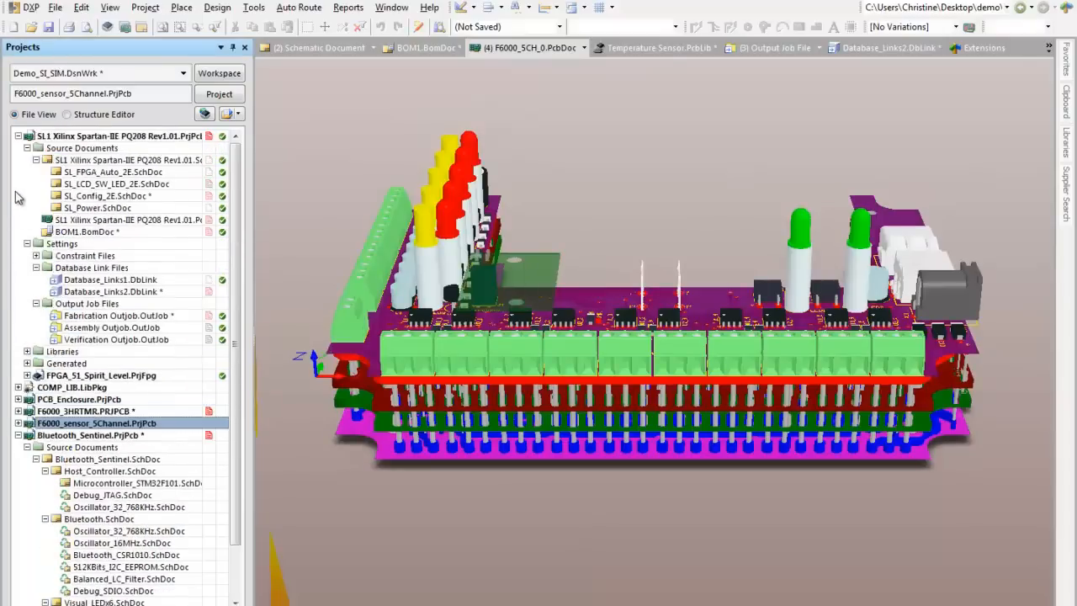
{"action": "left_click", "coordinate": [17, 135]}
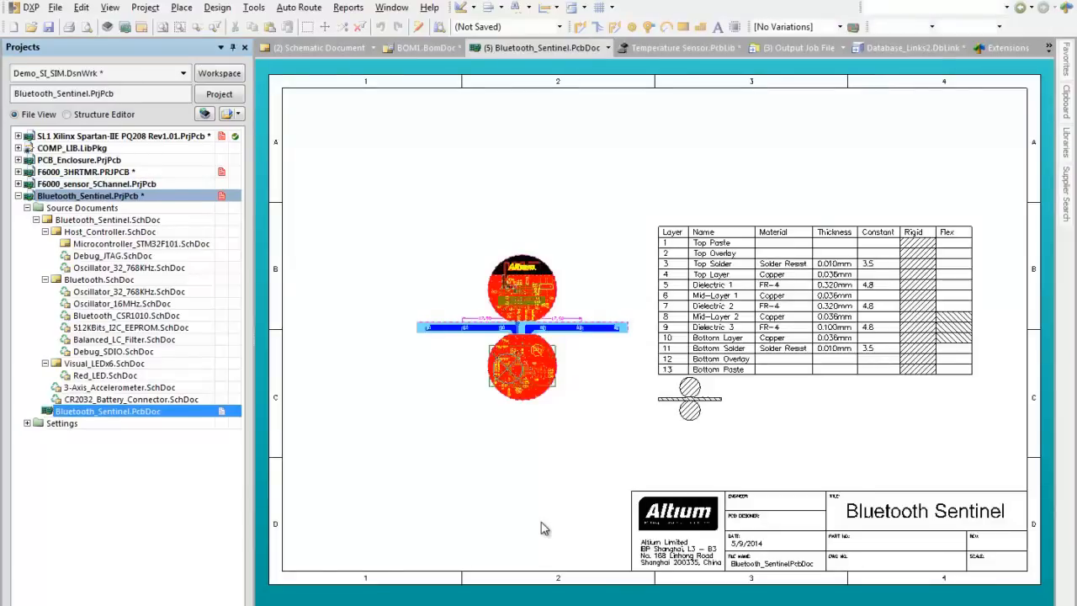
{"action": "key", "text": "v"}
{"action": "key", "text": "b"}
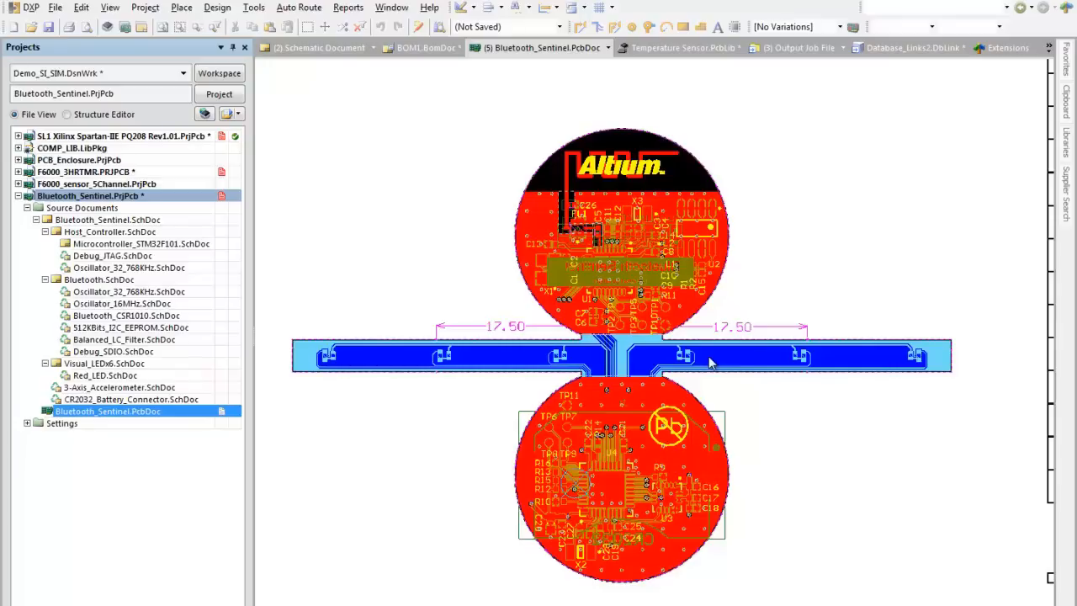
Step: Open the Layer Stack Manager, widen it to reveal all columns, and show the stackups in 3D
{"action": "left_click", "coordinate": [217, 11]}
{"action": "left_click", "coordinate": [278, 145]}
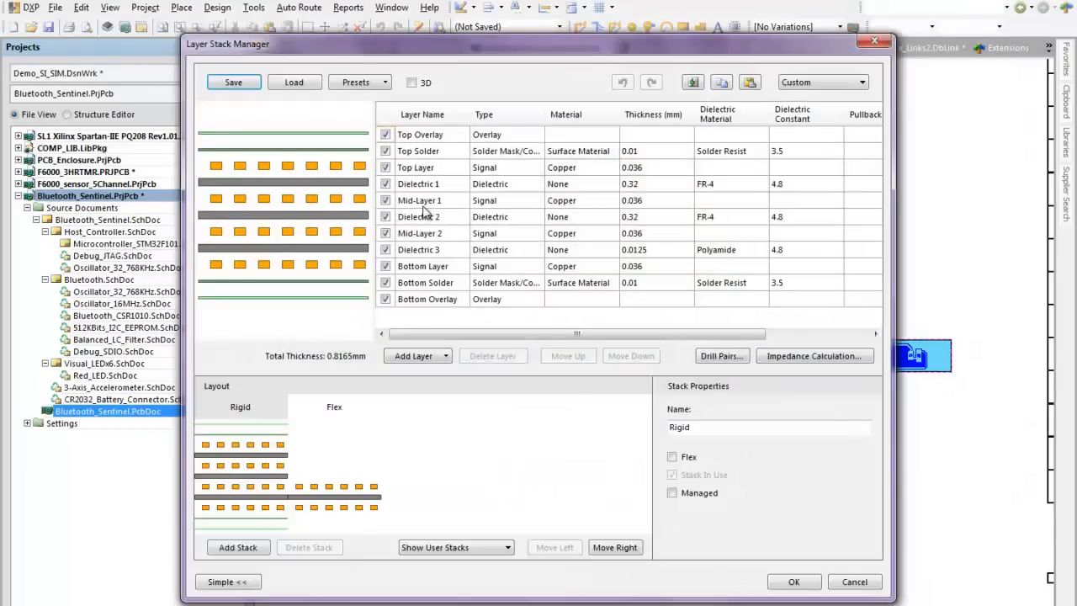
{"action": "left_click_drag", "start_coordinate": [894, 249], "coordinate": [1036, 252]}
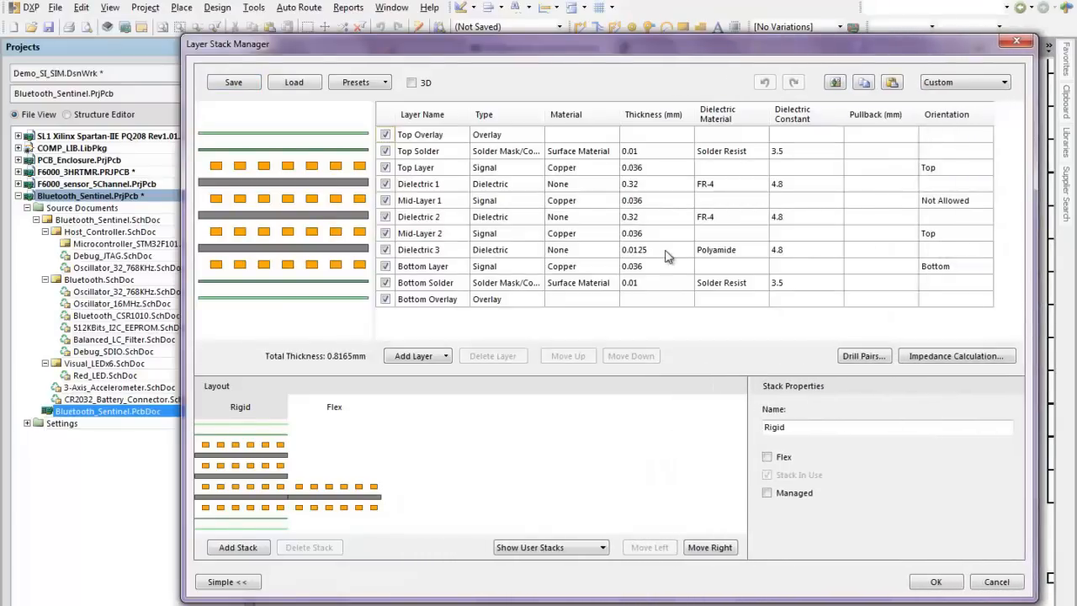
{"action": "left_click", "coordinate": [412, 83]}
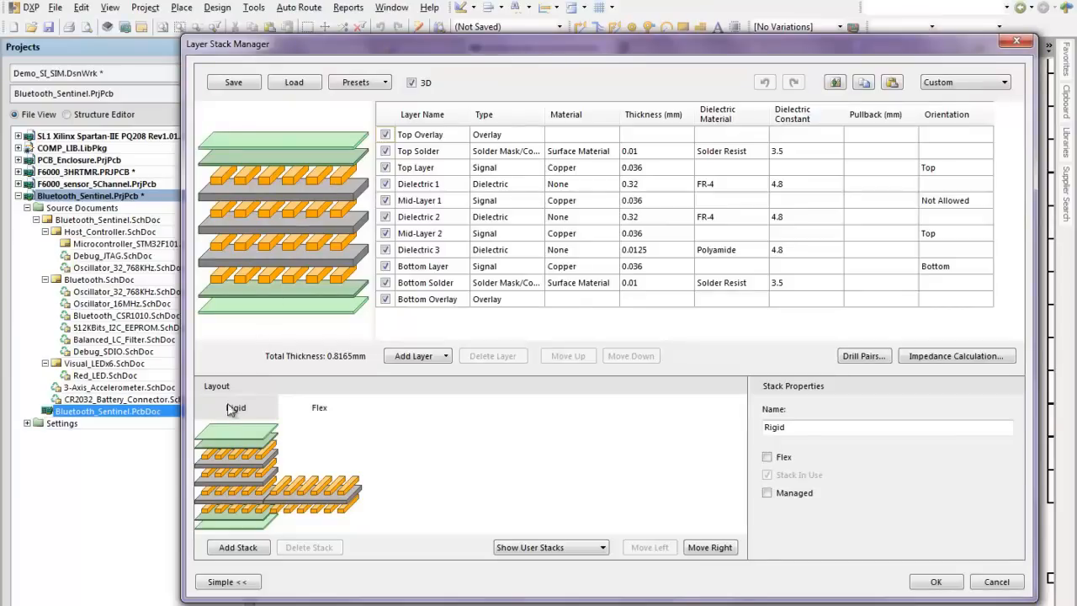
Step: Compare the layers and stack properties of the Flex and Rigid stacks, and close the Layer Stack Manager without saving changes
{"action": "left_click", "coordinate": [322, 416]}
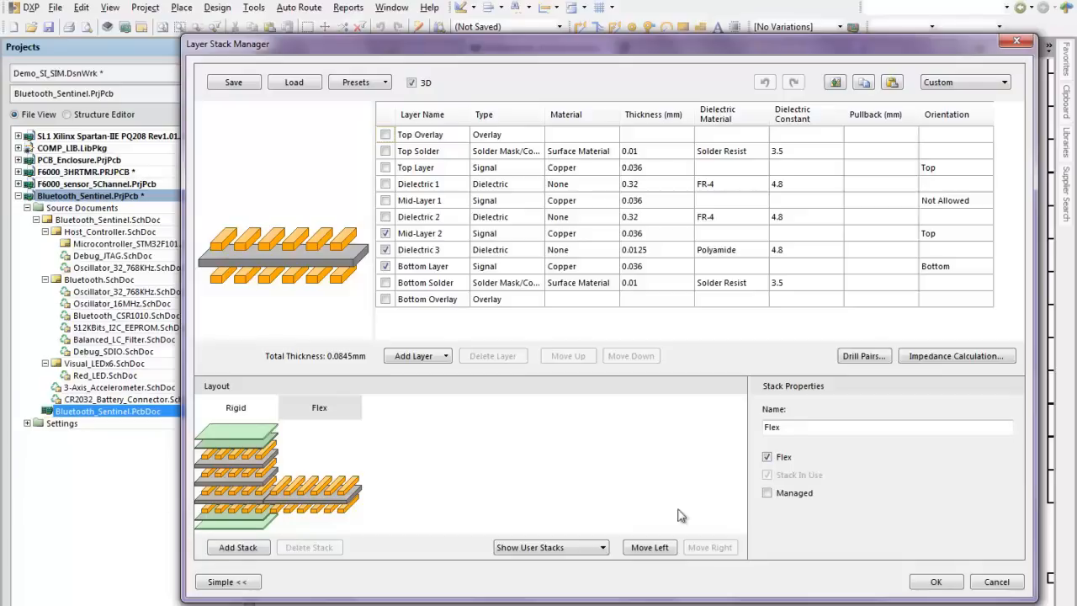
{"action": "left_click", "coordinate": [802, 430]}
{"action": "left_click_drag", "start_coordinate": [801, 430], "coordinate": [742, 425]}
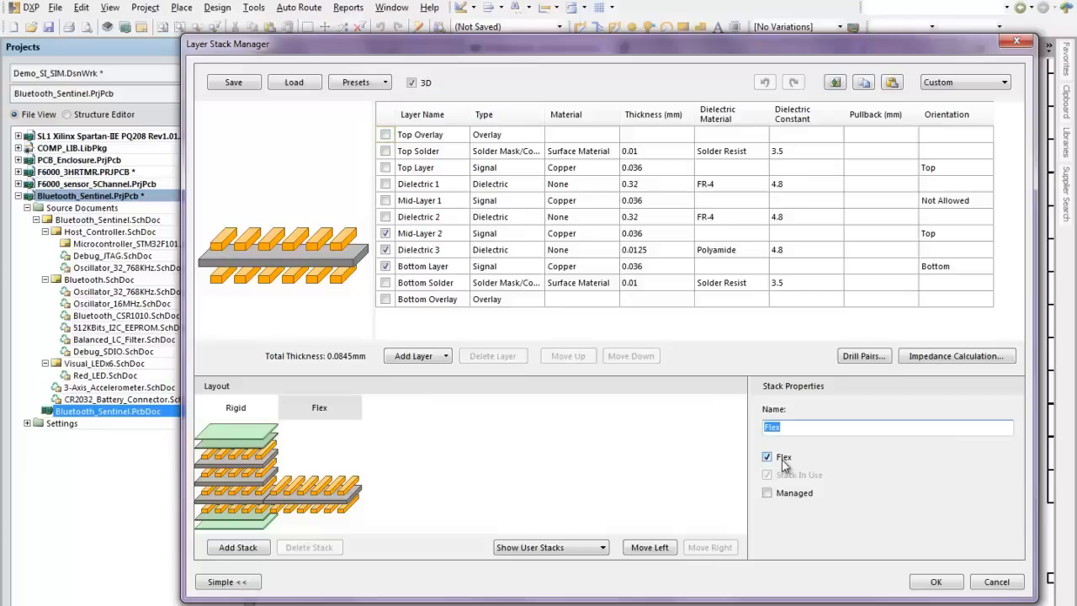
{"action": "left_click", "coordinate": [258, 413]}
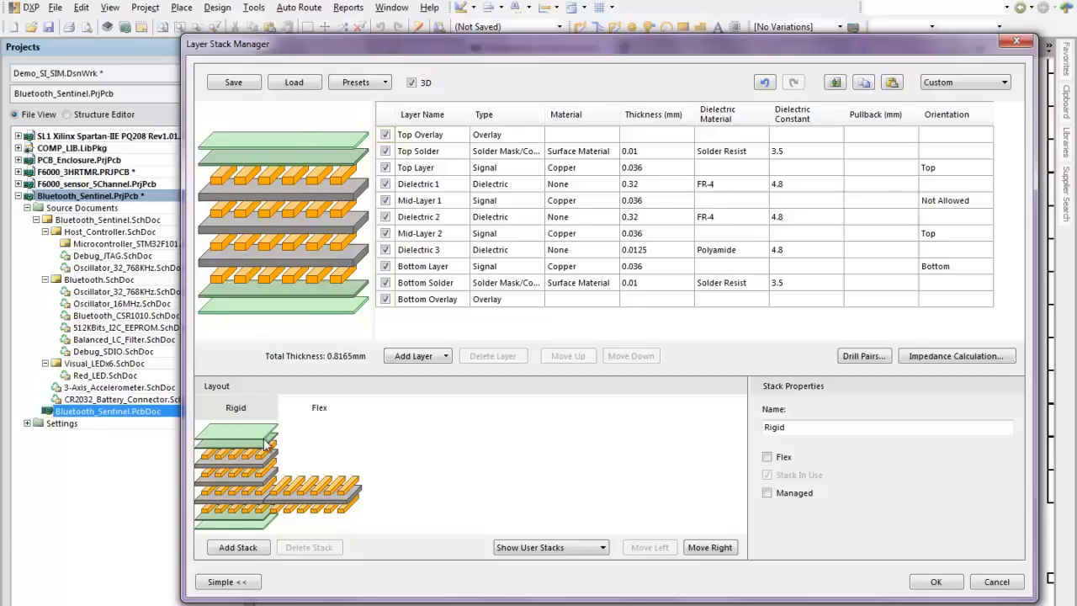
{"action": "left_click", "coordinate": [323, 491]}
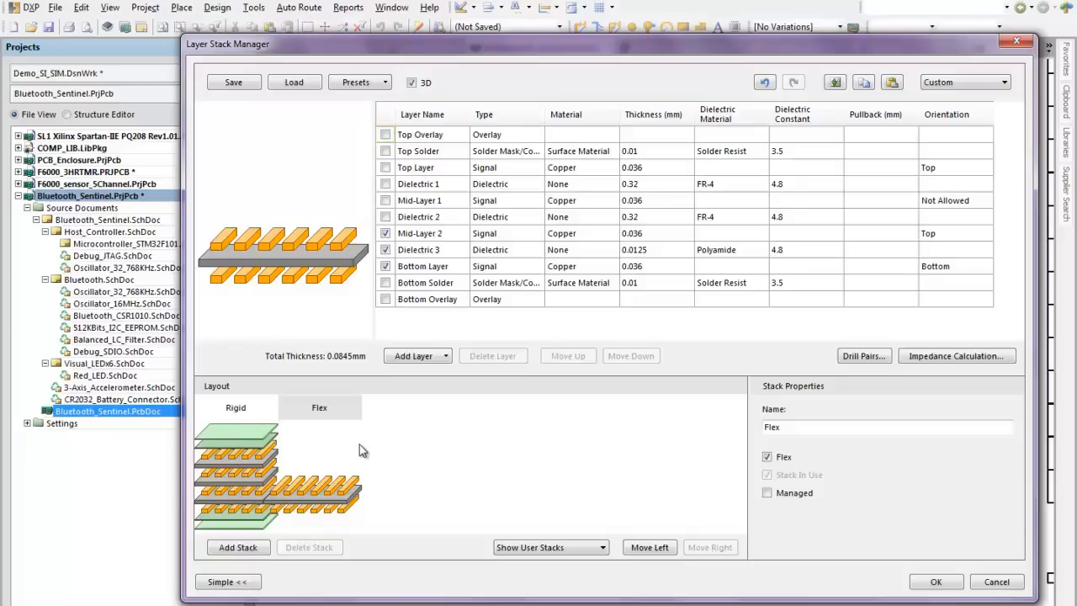
{"action": "left_click", "coordinate": [1015, 42]}
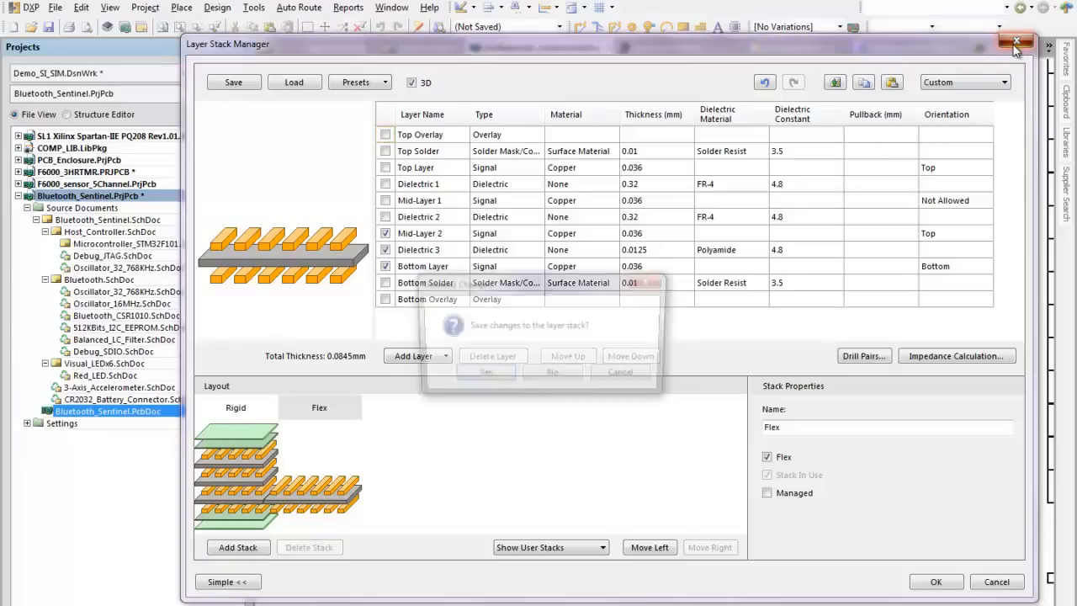
{"action": "left_click", "coordinate": [552, 377]}
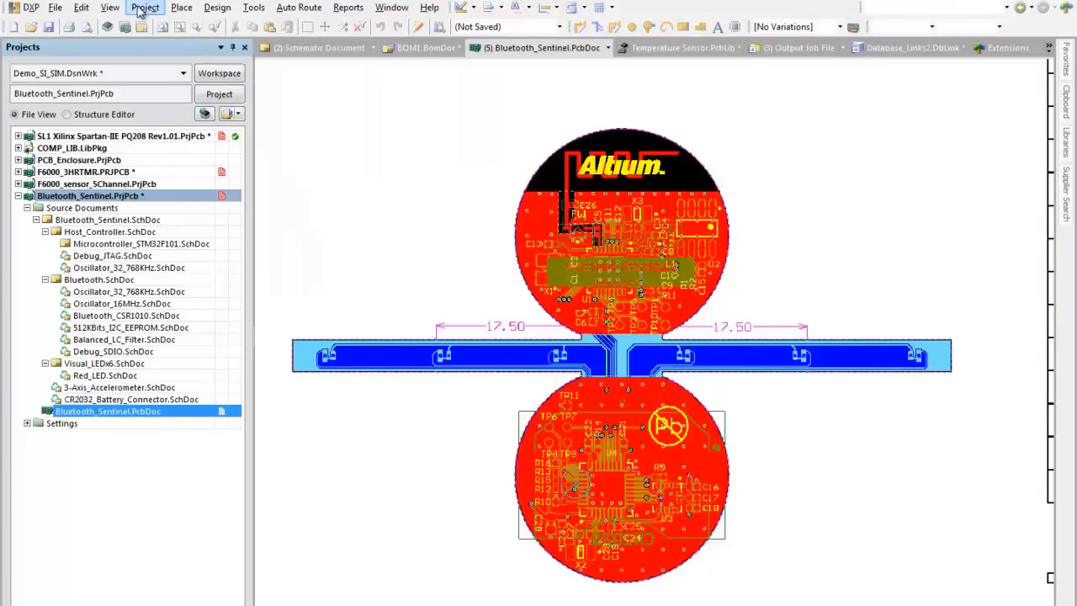
Step: Switch the board to Board Planning Mode and look closely at Layer Stack Region 3 between the two rigid circles
{"action": "left_click", "coordinate": [111, 10]}
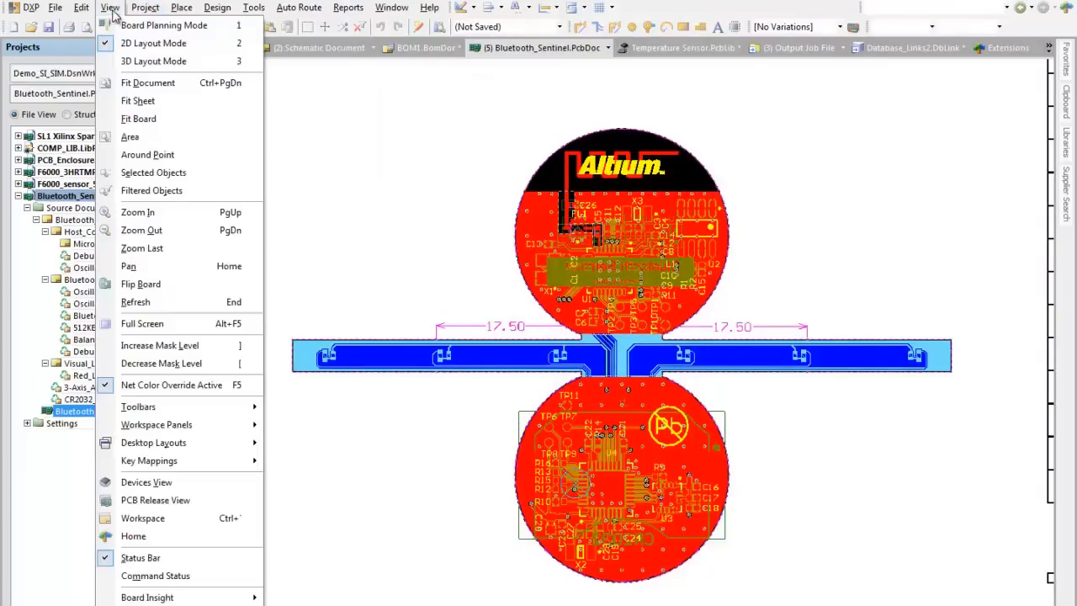
{"action": "left_click", "coordinate": [161, 25]}
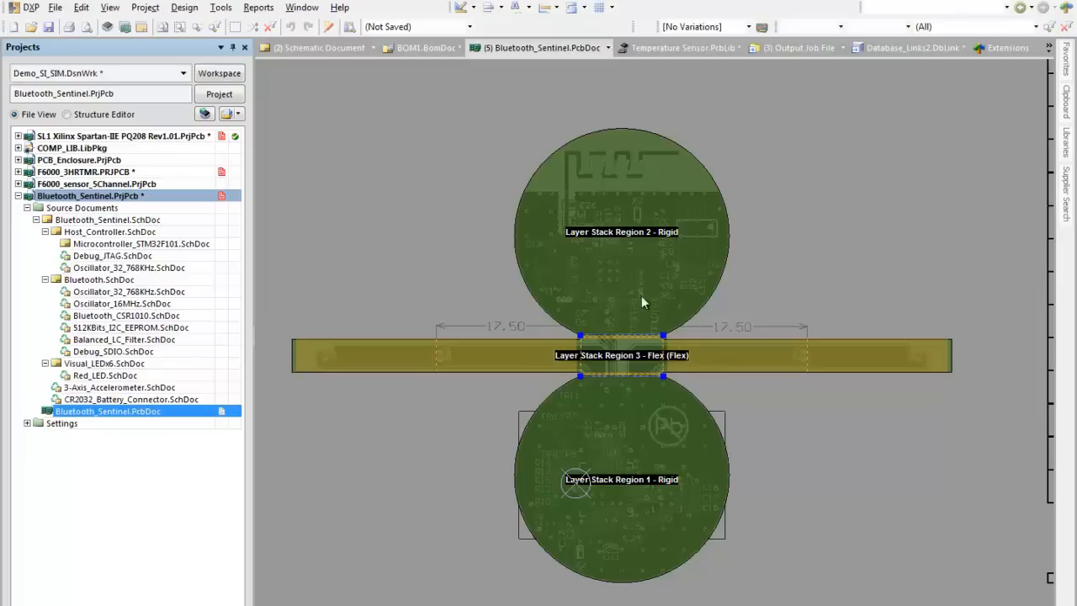
{"action": "scroll", "coordinate": [589, 320], "scroll_direction": "up", "scroll_amount": 1, "text": "ctrl"}
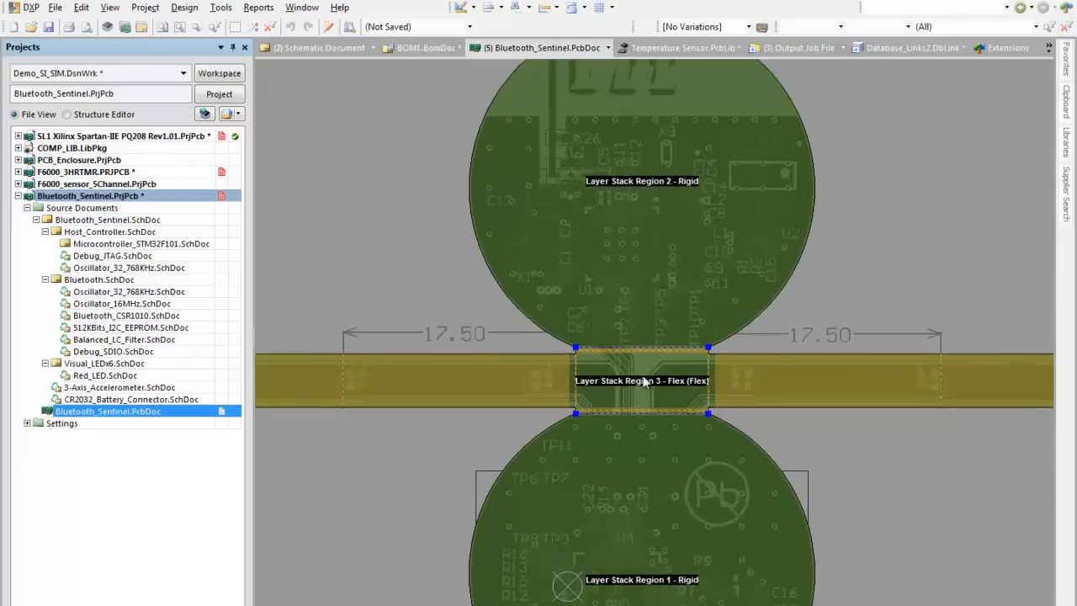
{"action": "scroll", "coordinate": [636, 355], "scroll_direction": "up", "scroll_amount": 1, "text": "ctrl"}
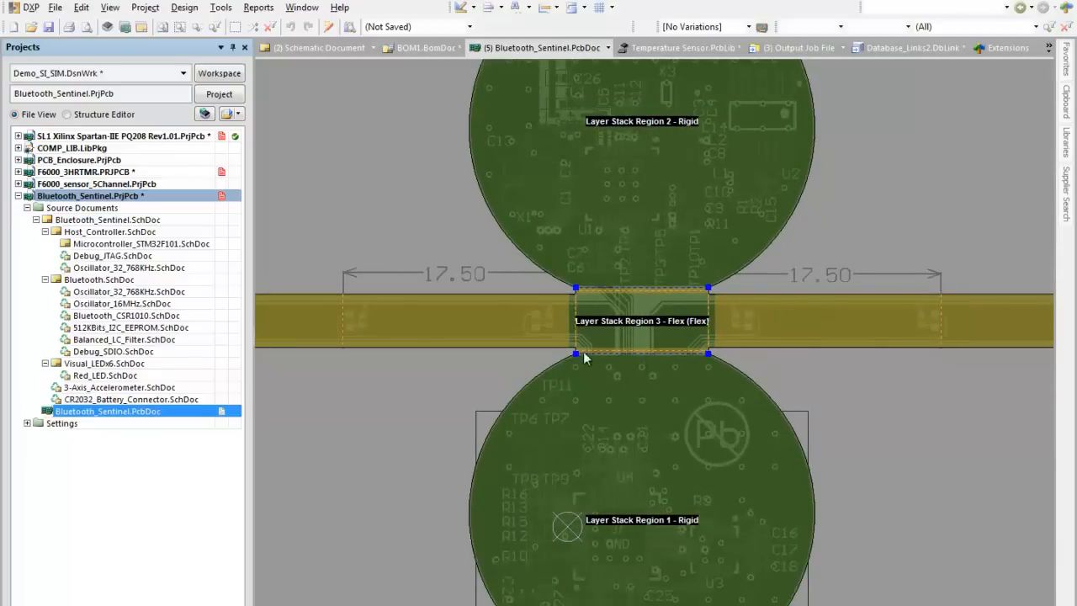
Step: Try to define a split line from the corner where the flex region meets Layer Stack Region 2
{"action": "left_click", "coordinate": [185, 7]}
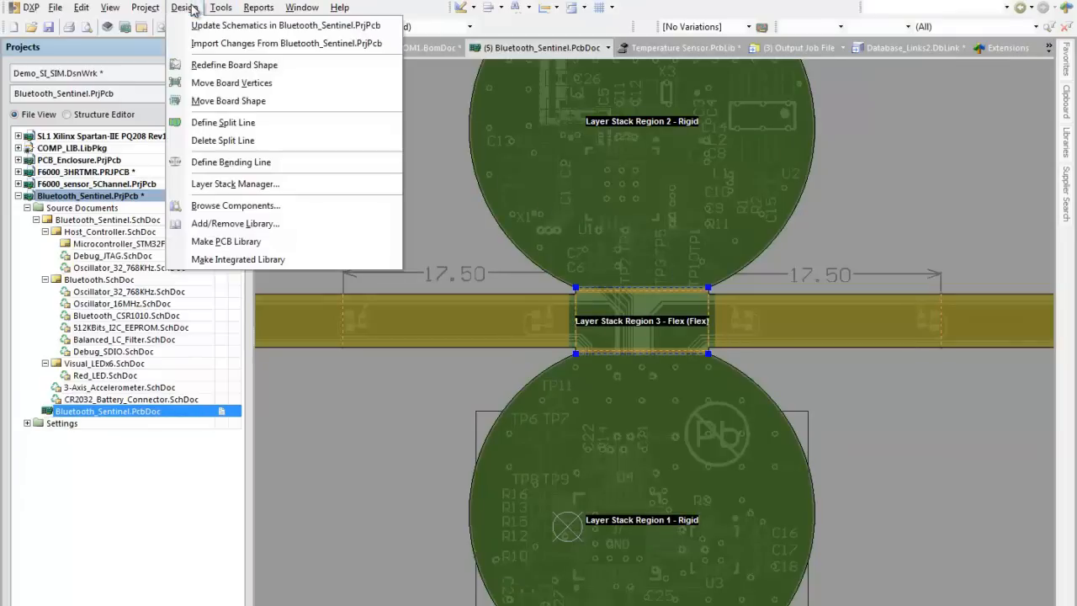
{"action": "left_click", "coordinate": [248, 126]}
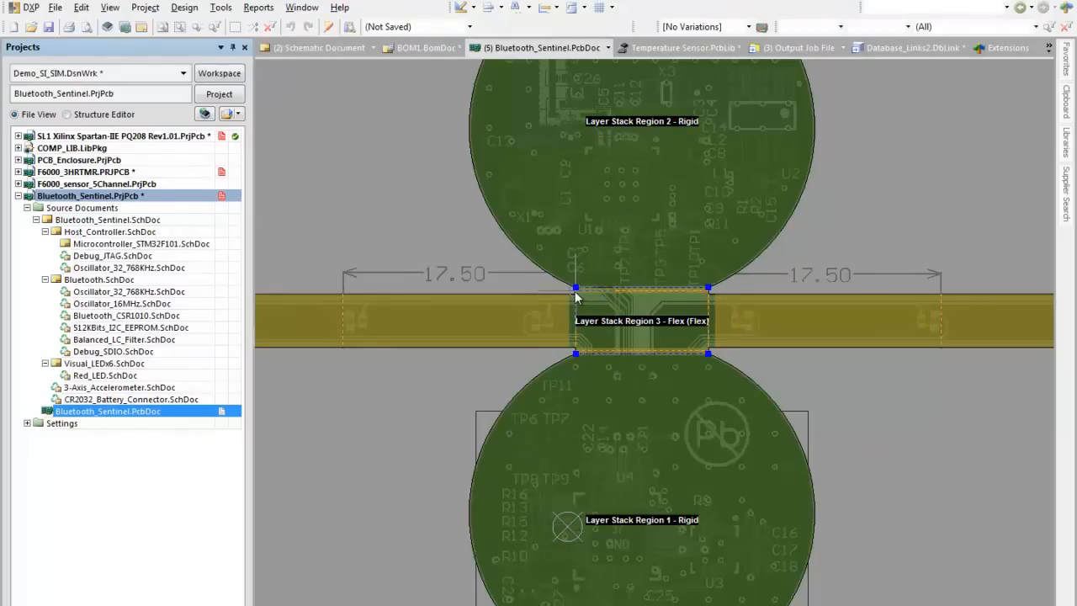
{"action": "left_click", "coordinate": [710, 289]}
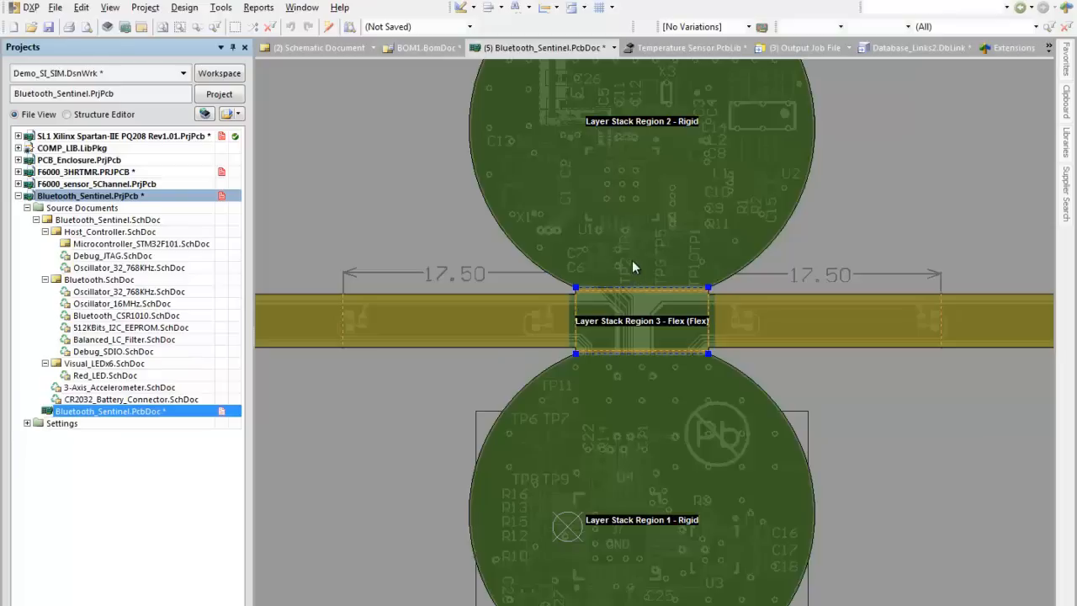
Step: Check the layer stack choices available for Layer Stack Region 2 and cancel without changing its assignment
{"action": "double_click", "coordinate": [632, 231]}
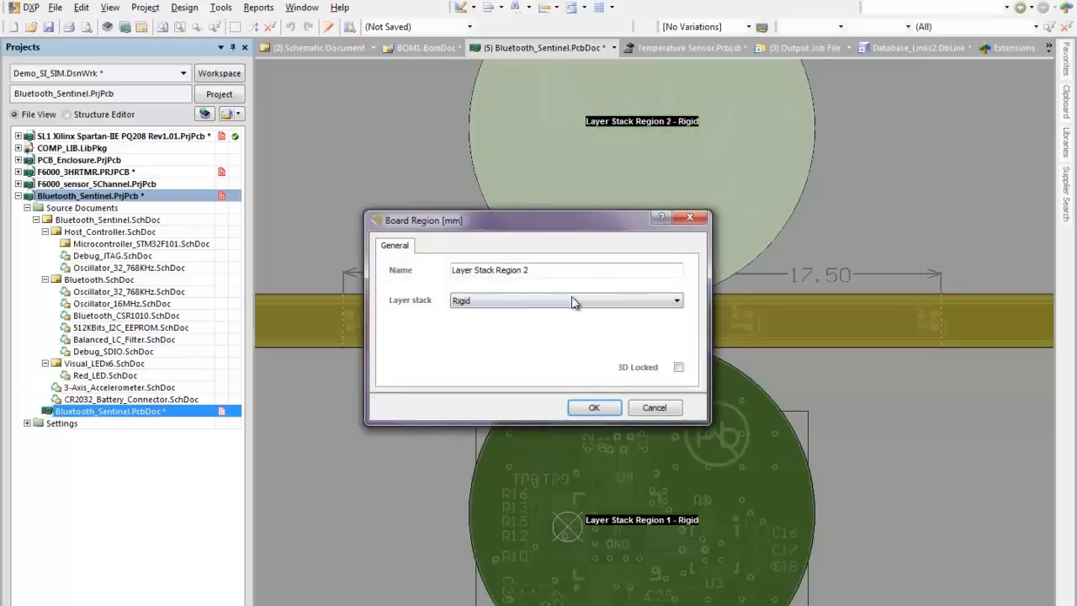
{"action": "left_click", "coordinate": [677, 301]}
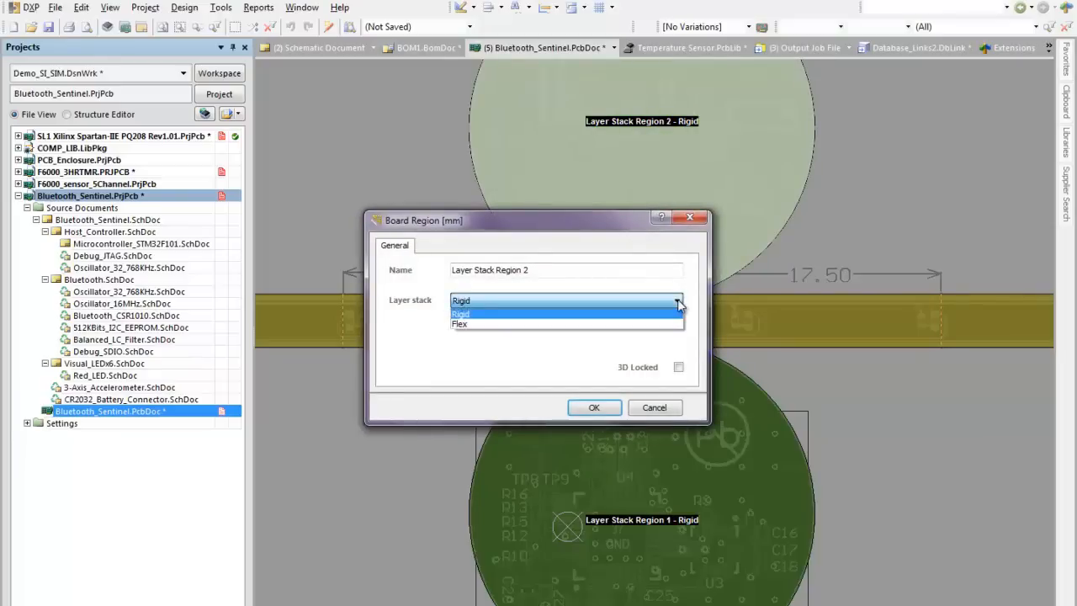
{"action": "left_click", "coordinate": [661, 408]}
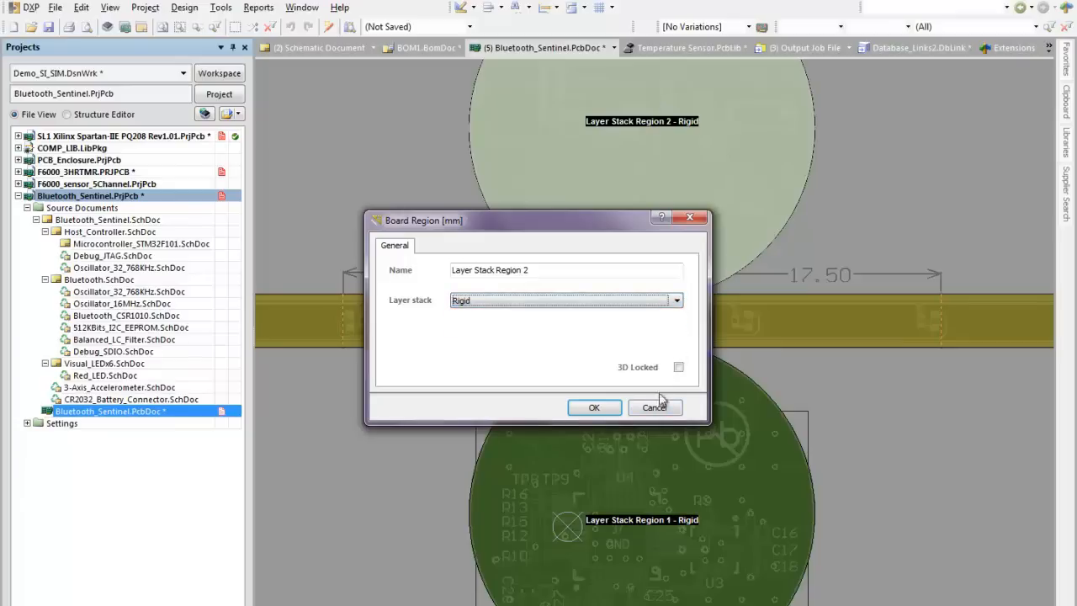
{"action": "left_click", "coordinate": [664, 411]}
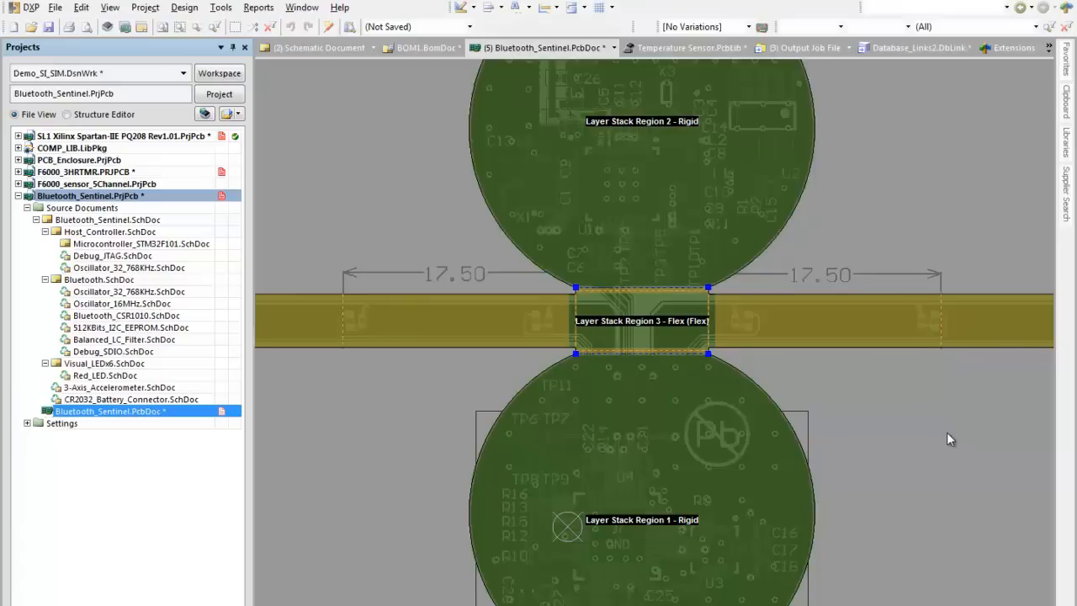
Step: Take the board out of Board Planning Mode into the 2D layout, and switch it to the 3D layout
{"action": "scroll", "coordinate": [921, 444], "scroll_direction": "down", "scroll_amount": 1, "text": "ctrl"}
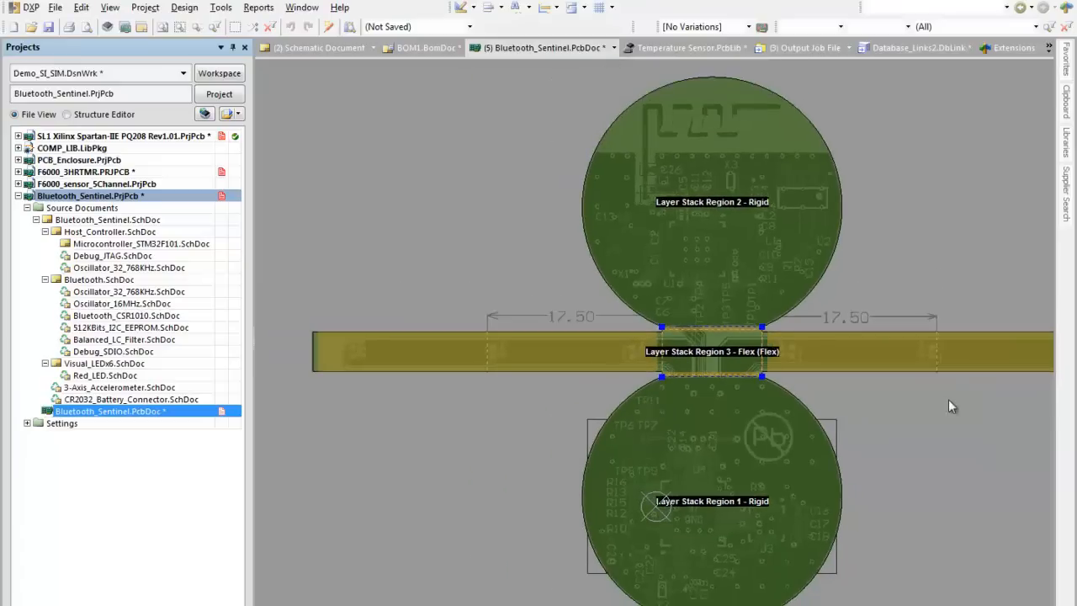
{"action": "scroll", "coordinate": [942, 408], "scroll_direction": "down", "scroll_amount": 1}
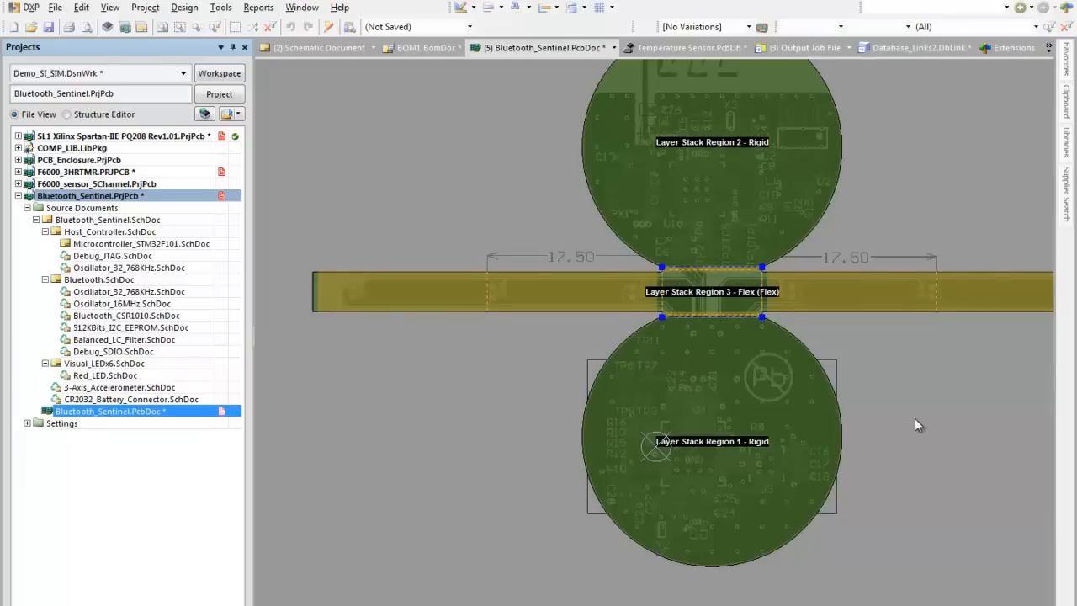
{"action": "scroll", "coordinate": [914, 417], "scroll_direction": "up", "scroll_amount": 1}
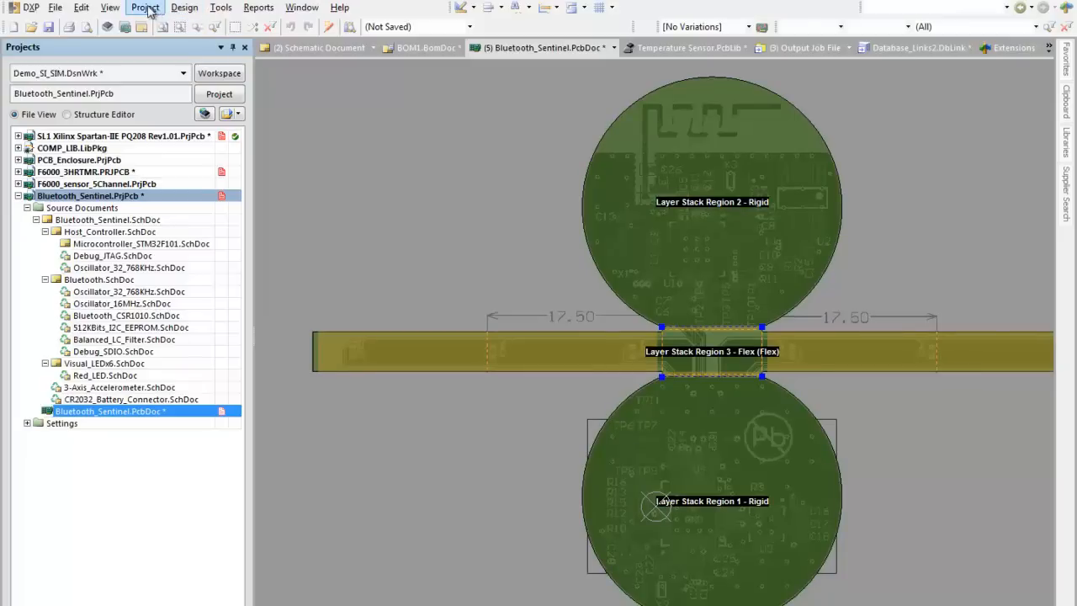
{"action": "left_click", "coordinate": [112, 8]}
{"action": "left_click", "coordinate": [126, 43]}
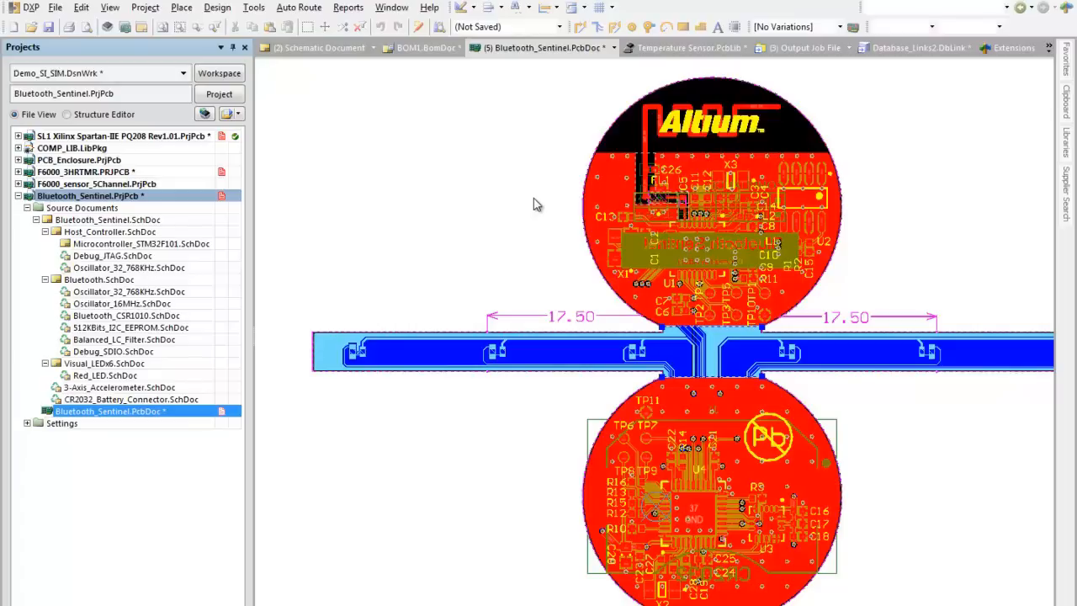
{"action": "left_click", "coordinate": [109, 6]}
{"action": "left_click", "coordinate": [143, 60]}
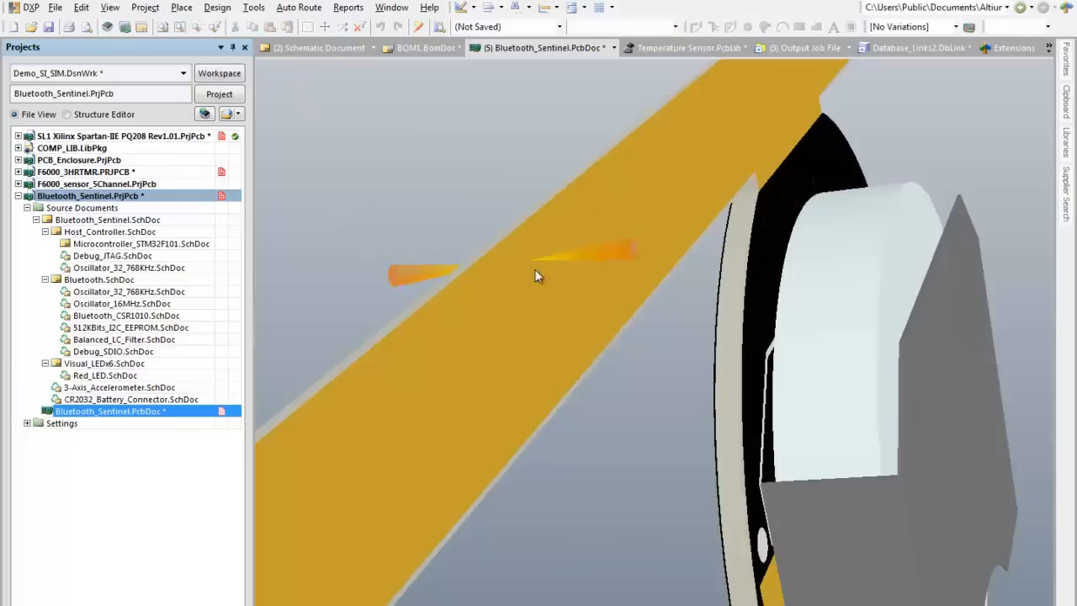
Step: Orient the 3D board to show the component side of both rigid circles and the flex strip
{"action": "scroll", "coordinate": [494, 317], "scroll_direction": "down", "scroll_amount": 5, "text": "ctrl"}
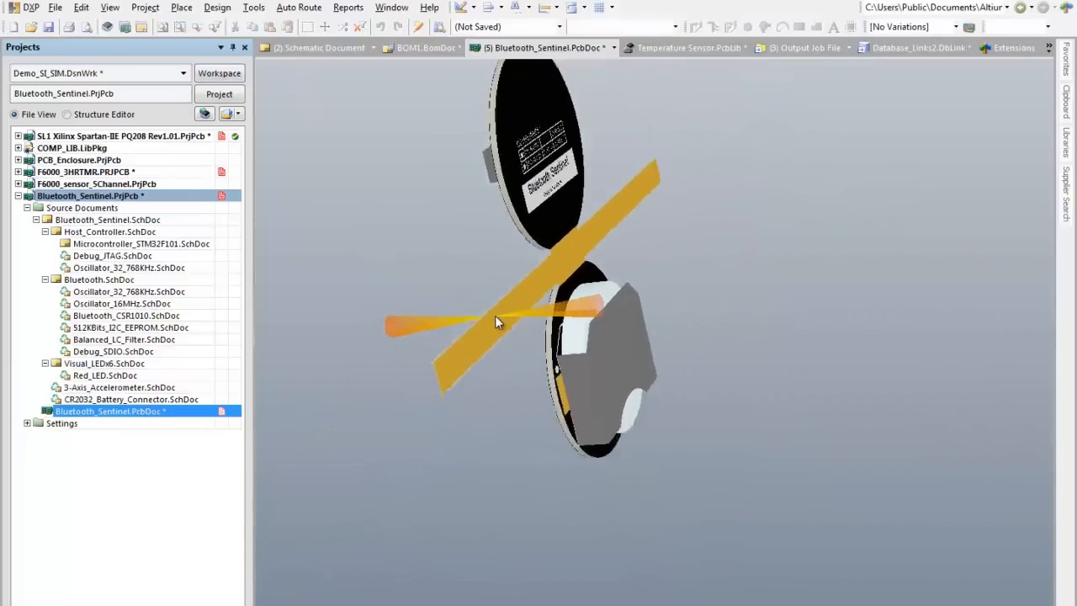
{"action": "right_click_drag", "start_coordinate": [494, 316], "coordinate": [690, 334], "text": "shift"}
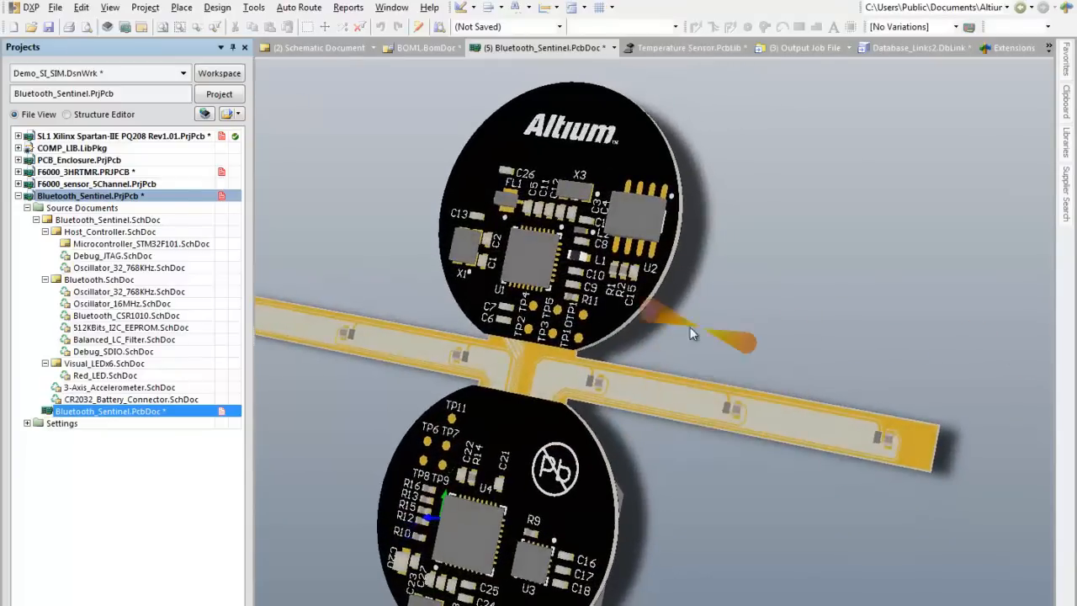
{"action": "scroll", "coordinate": [651, 329], "scroll_direction": "down", "scroll_amount": 3, "text": "ctrl"}
{"action": "scroll", "coordinate": [562, 400], "scroll_direction": "up", "scroll_amount": 4, "text": "ctrl"}
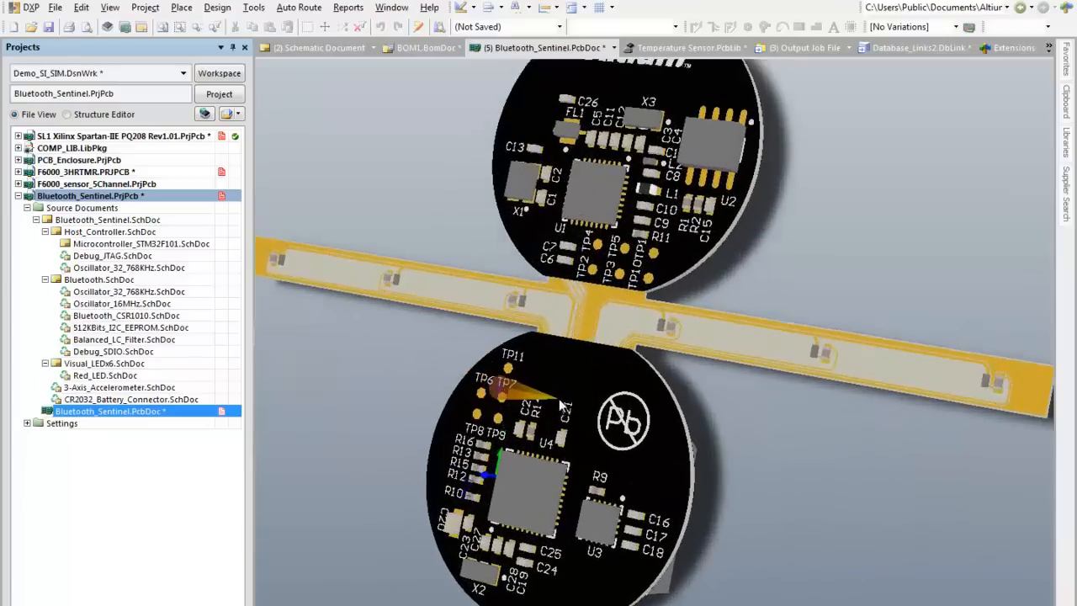
{"action": "scroll", "coordinate": [562, 406], "scroll_direction": "down", "scroll_amount": 3, "text": "ctrl"}
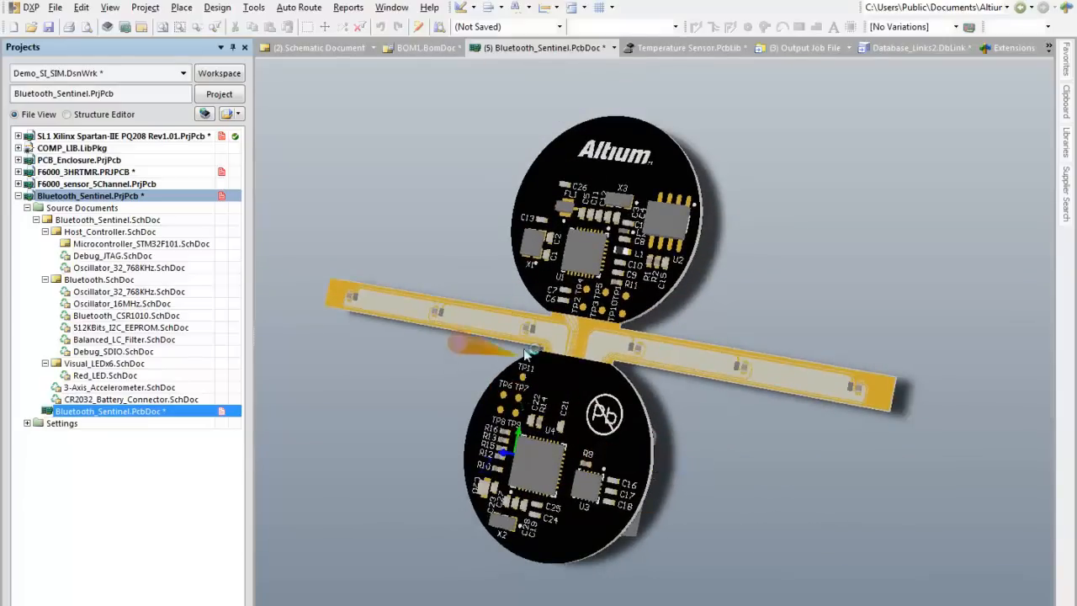
Step: Examine closely in 3D how the thin flex strip meets the thicker upper rigid circle near TP10
{"action": "scroll", "coordinate": [566, 327], "scroll_direction": "up", "scroll_amount": 6, "text": "ctrl"}
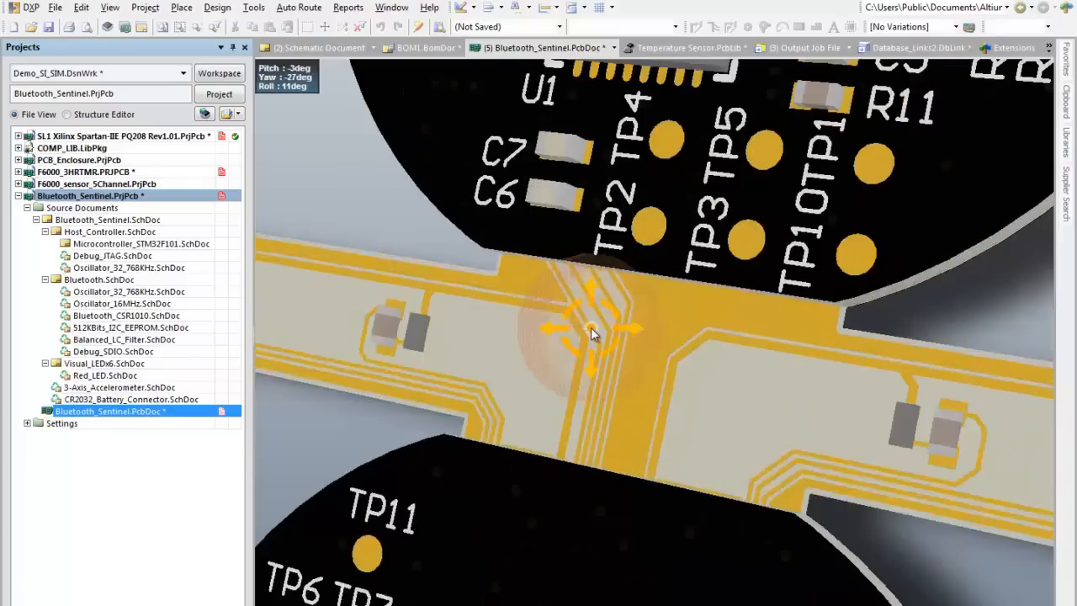
{"action": "right_click_drag", "start_coordinate": [590, 333], "coordinate": [656, 165], "text": "shift"}
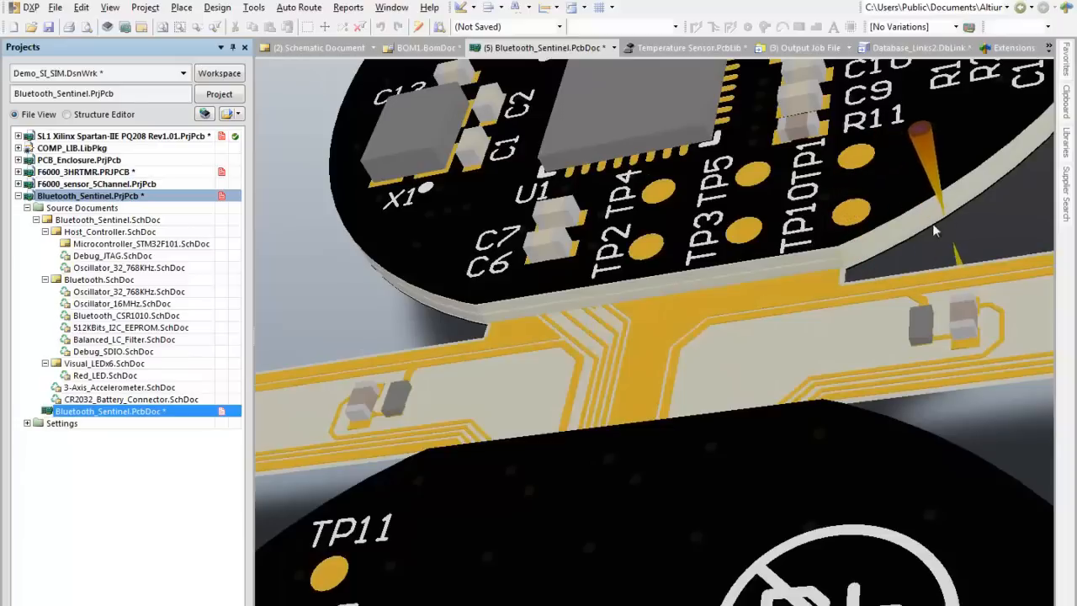
{"action": "scroll", "coordinate": [918, 247], "scroll_direction": "up", "scroll_amount": 4, "text": "ctrl"}
{"action": "scroll", "coordinate": [882, 240], "scroll_direction": "up", "scroll_amount": 4, "text": "ctrl"}
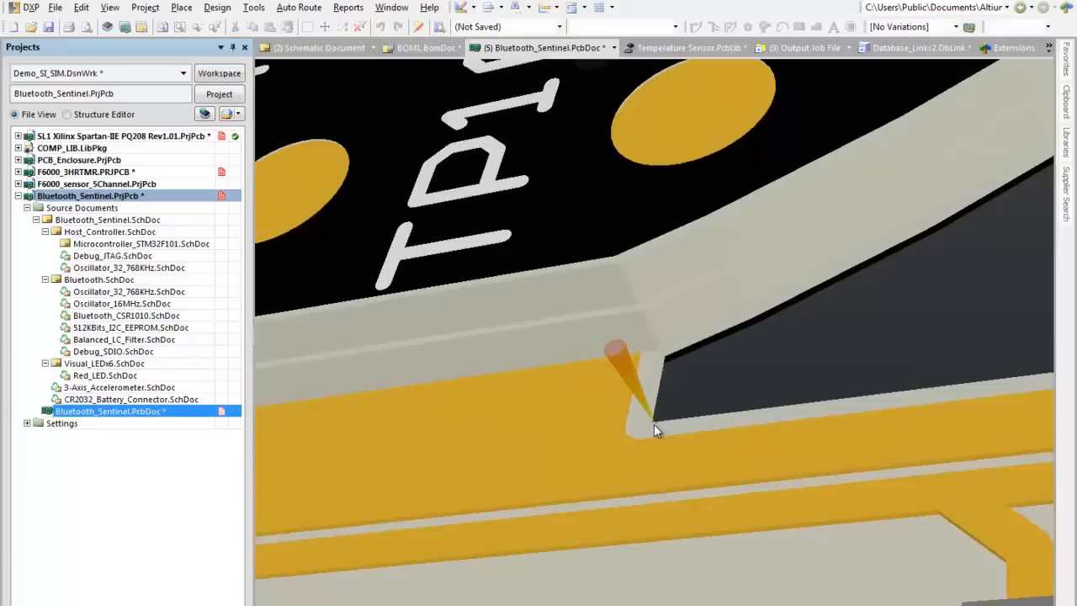
{"action": "scroll", "coordinate": [644, 410], "scroll_direction": "down", "scroll_amount": 4, "text": "ctrl"}
{"action": "scroll", "coordinate": [644, 404], "scroll_direction": "down", "scroll_amount": 5, "text": "ctrl"}
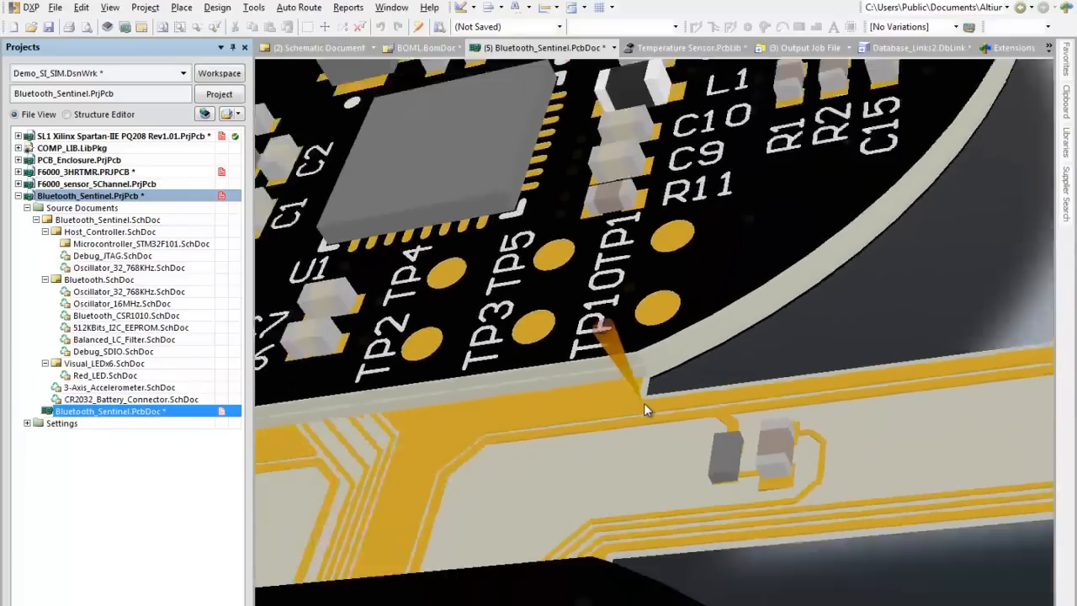
{"action": "scroll", "coordinate": [606, 335], "scroll_direction": "down", "scroll_amount": 4, "text": "ctrl"}
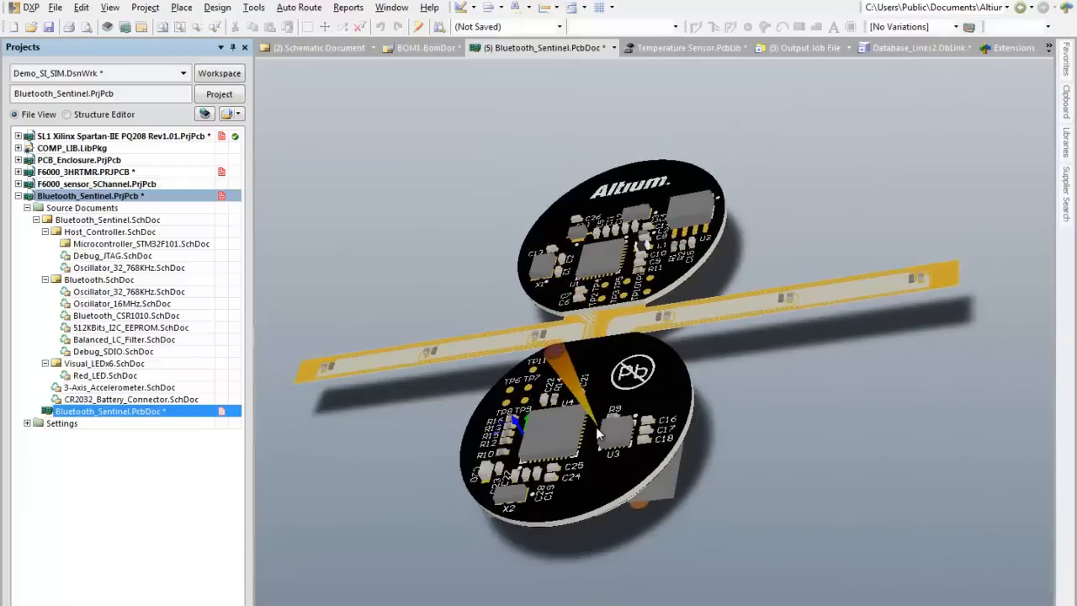
Step: Isolate single layers in the 3D view, step through the copper and overlay layers, and restore the full board display
{"action": "right_click_drag", "start_coordinate": [596, 426], "coordinate": [637, 481], "text": "shift"}
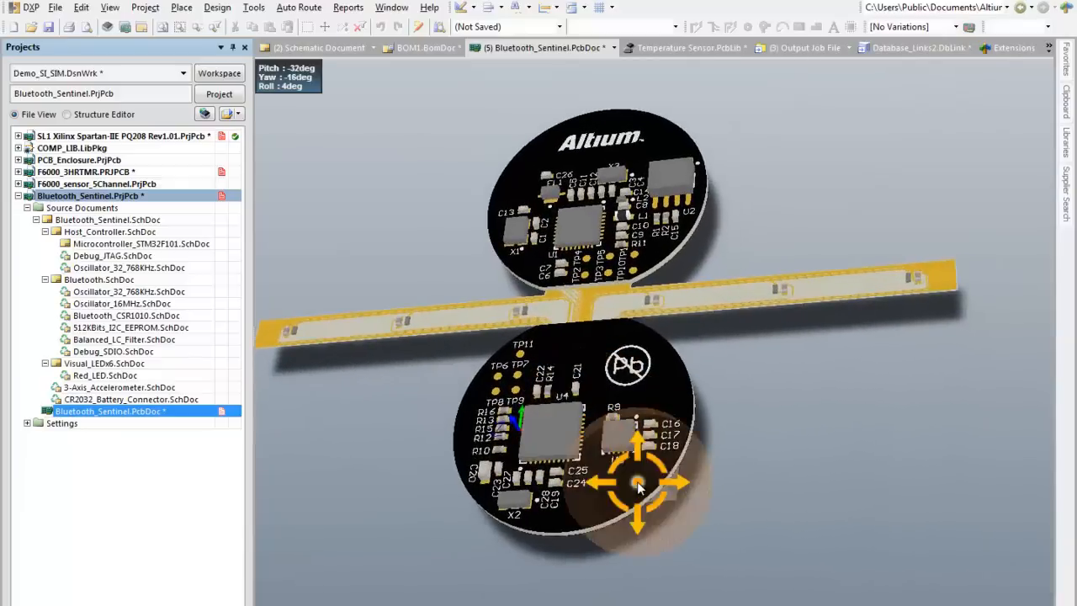
{"action": "key", "text": "shift+s"}
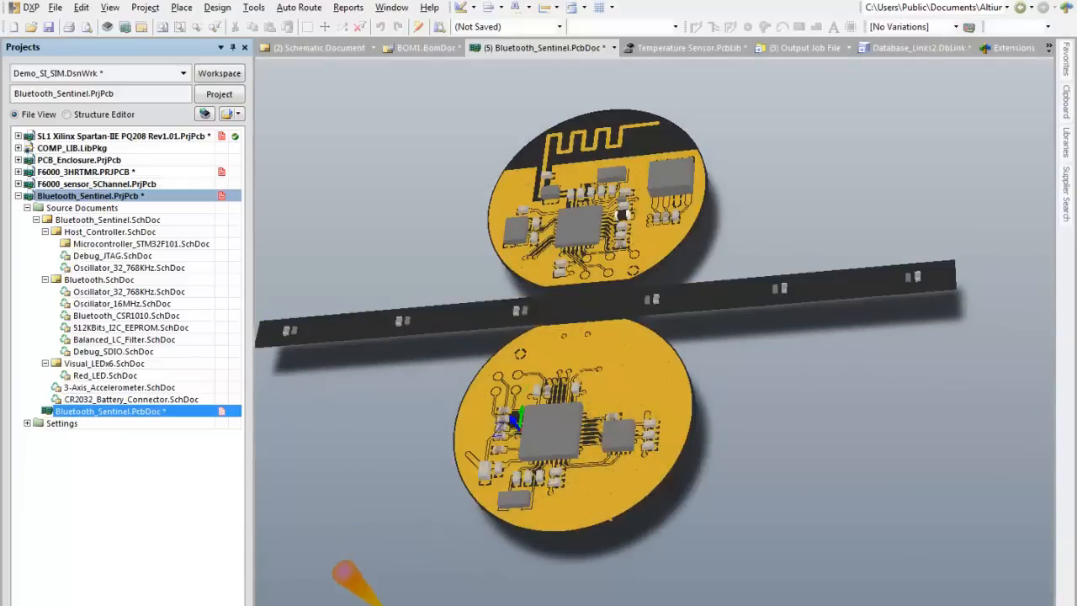
{"action": "left_click", "coordinate": [384, 604]}
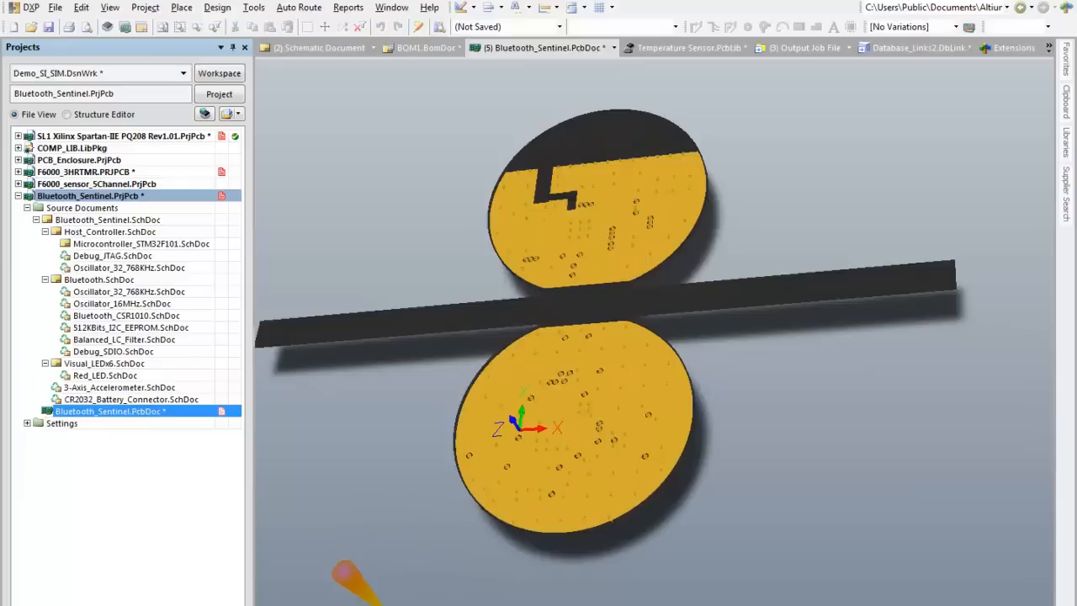
{"action": "key", "text": "KP_Add"}
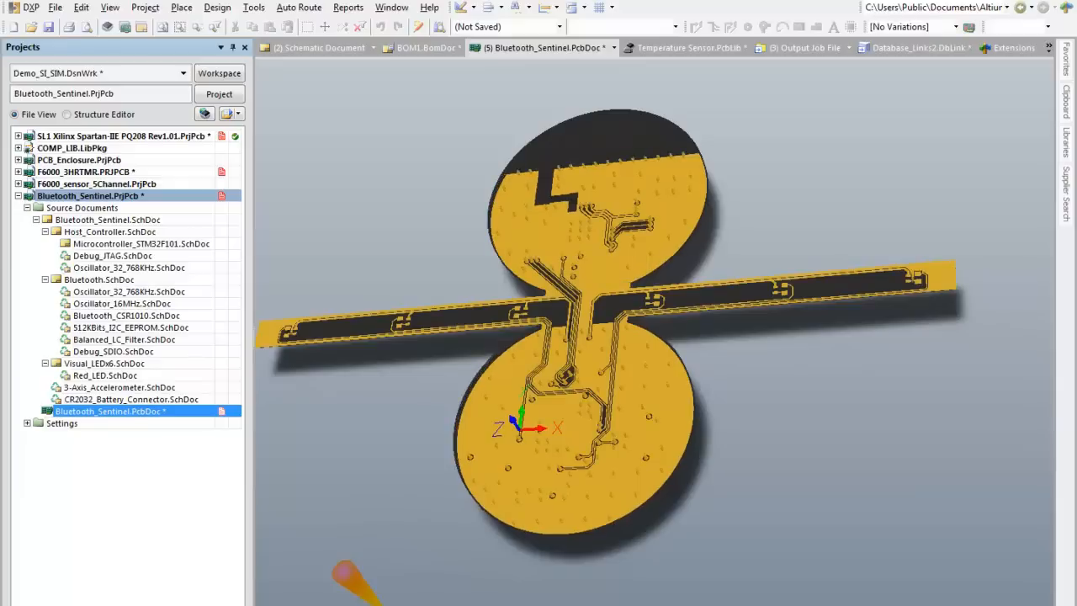
{"action": "key", "text": "KP_Add"}
{"action": "key", "text": "KP_Add"}
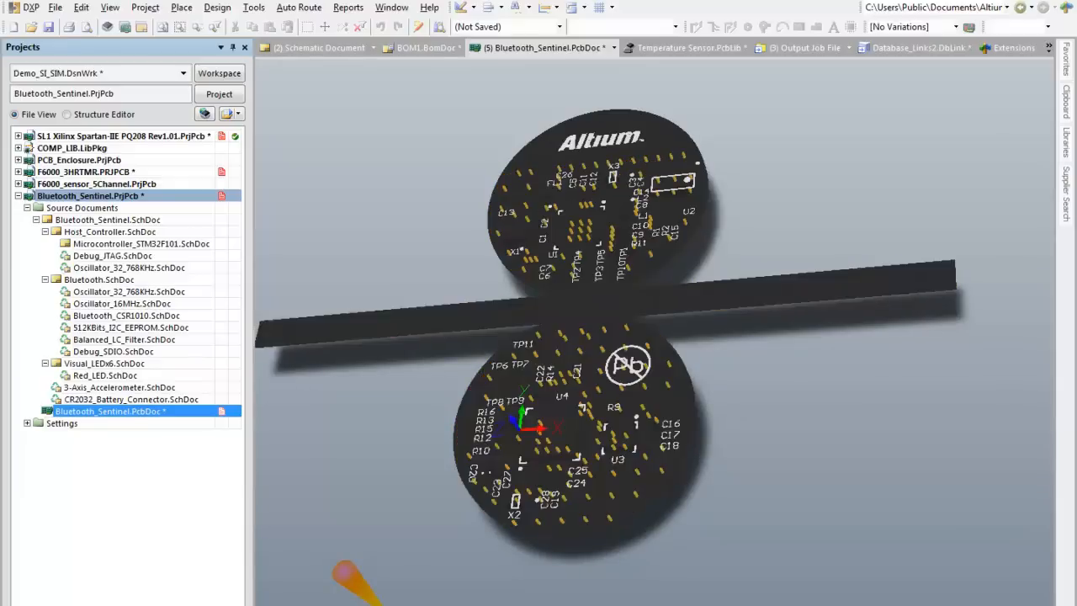
{"action": "key", "text": "KP_Add"}
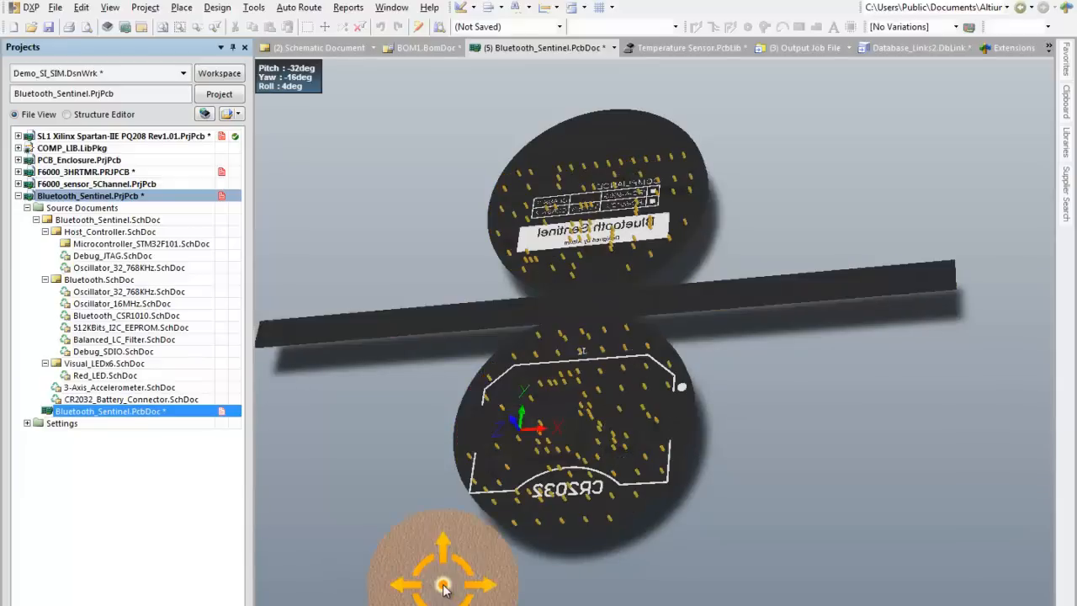
{"action": "key", "text": "shift+s"}
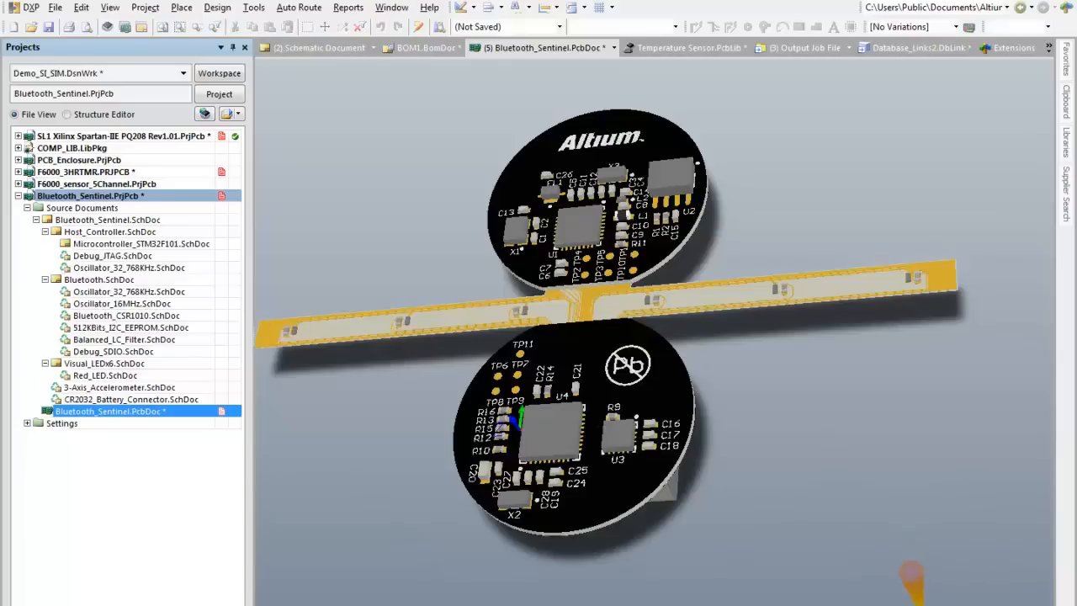
Step: Bring up the PCB object browser and have it list Layer Stack Regions
{"action": "left_click", "coordinate": [972, 604]}
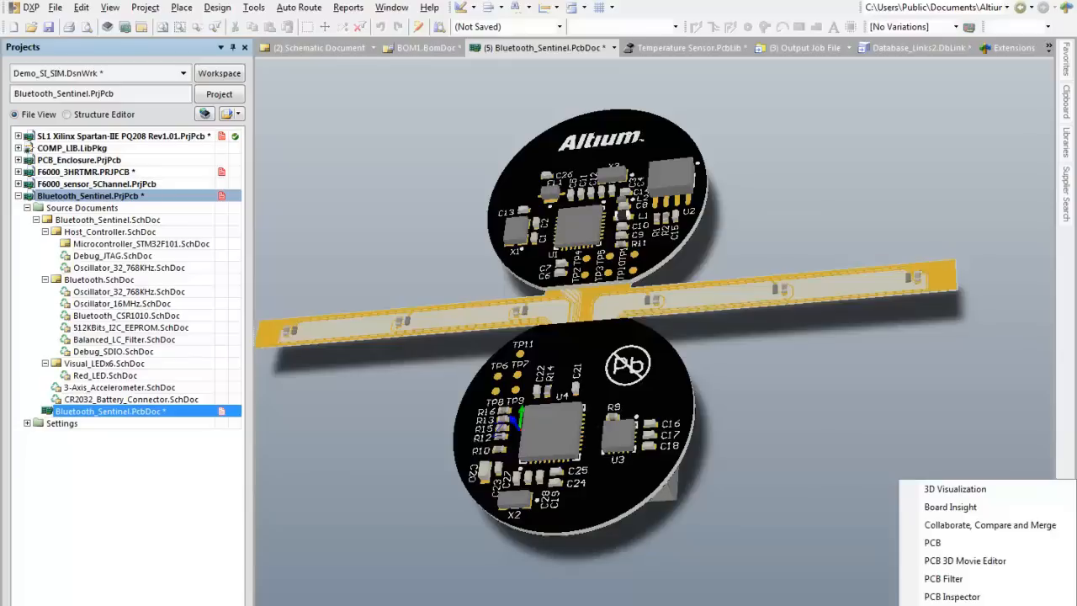
{"action": "left_click", "coordinate": [934, 543]}
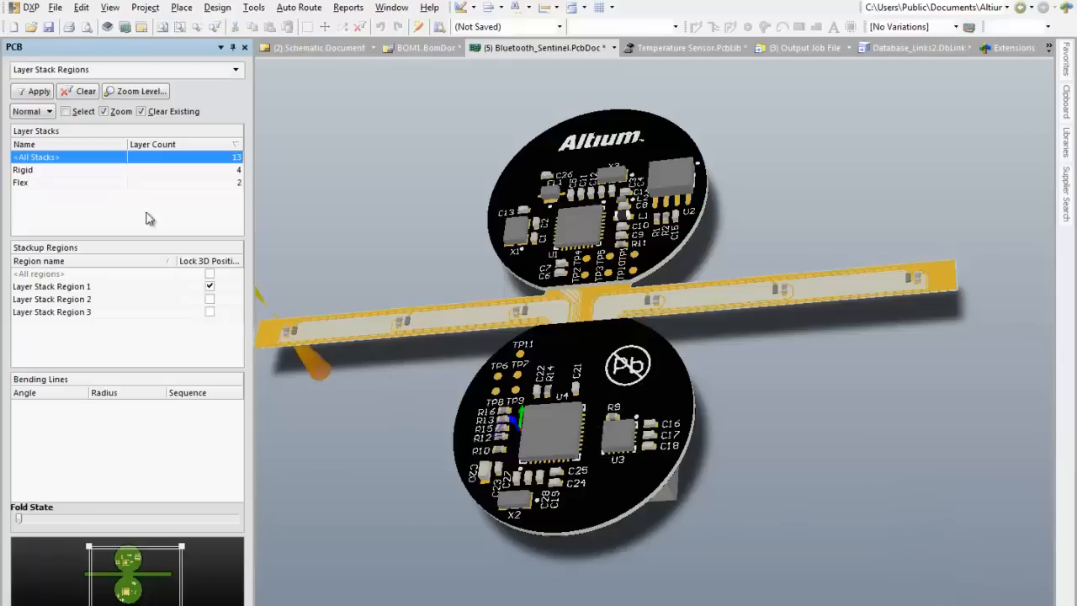
{"action": "left_click", "coordinate": [239, 71]}
{"action": "left_click", "coordinate": [169, 170]}
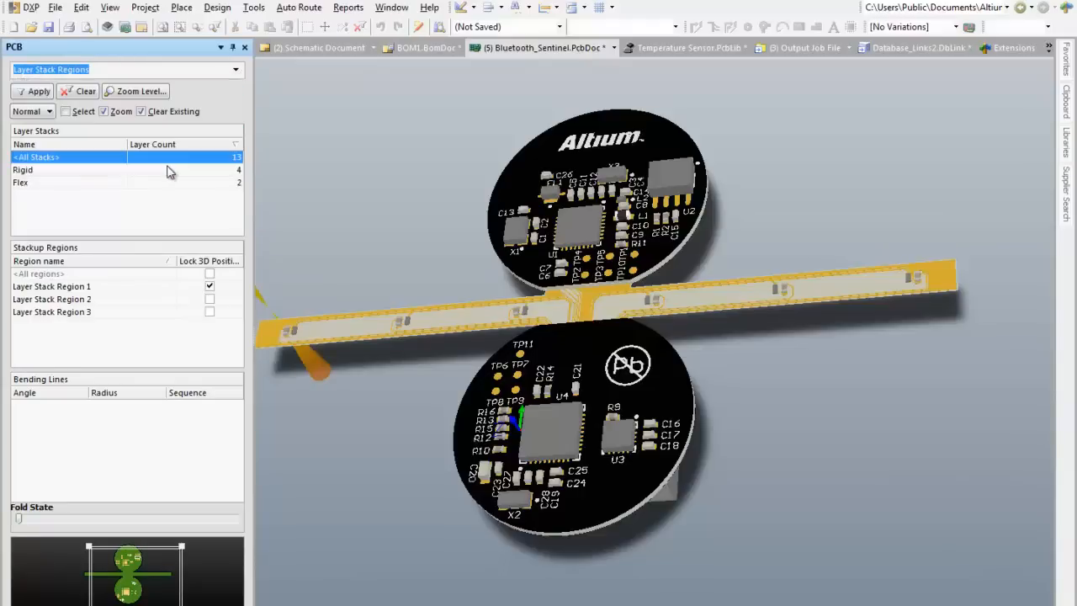
Step: List the bending lines of the Flex stack's Layer Stack Region 3 and open the settings of the sequence 0 bend
{"action": "left_click", "coordinate": [38, 182]}
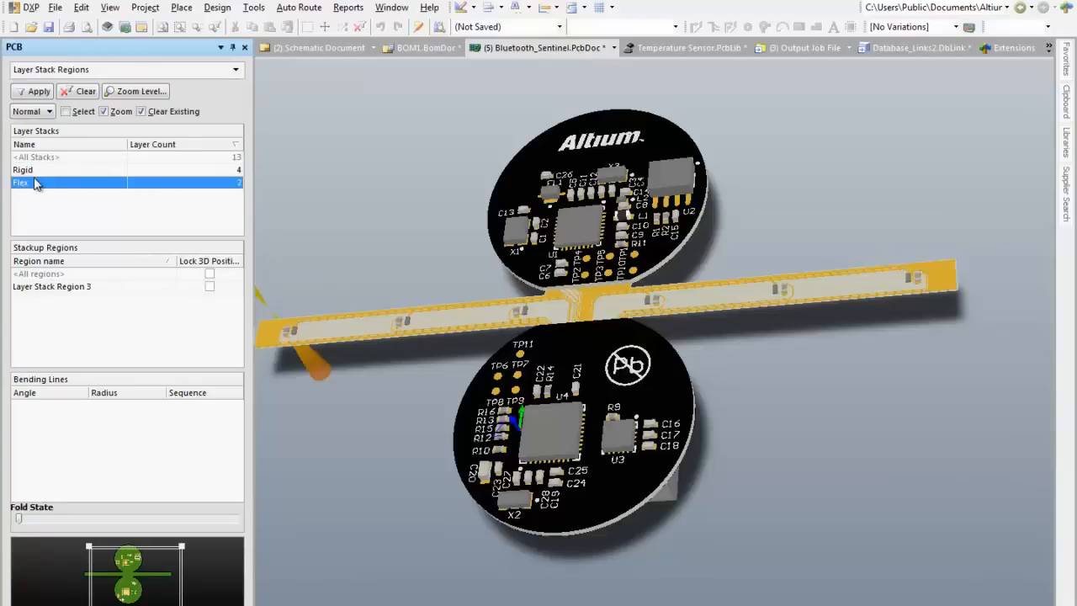
{"action": "left_click", "coordinate": [54, 287]}
{"action": "left_click", "coordinate": [48, 406]}
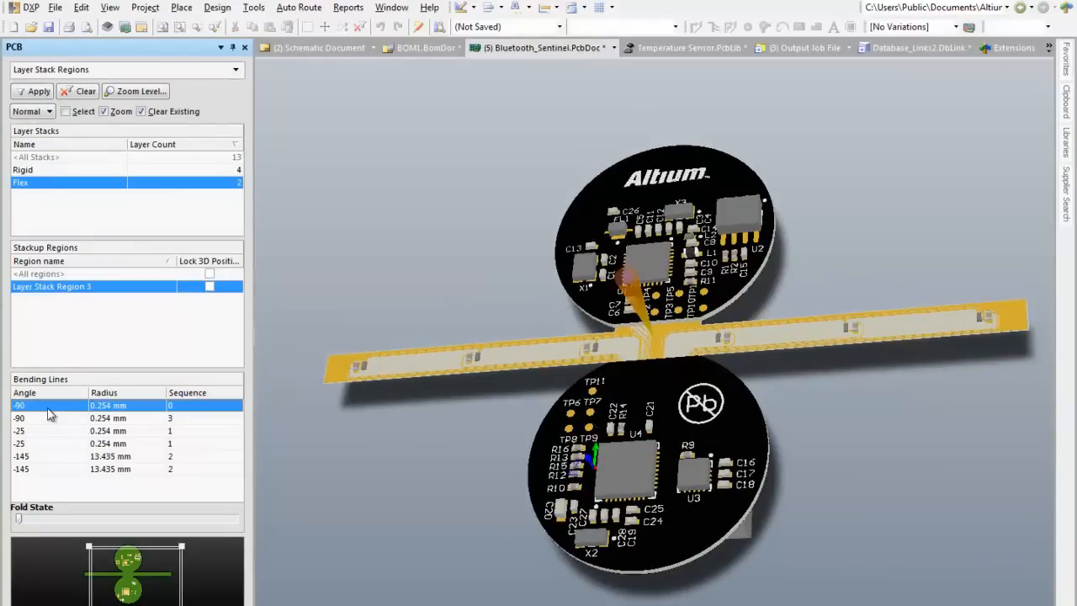
{"action": "double_click", "coordinate": [48, 409]}
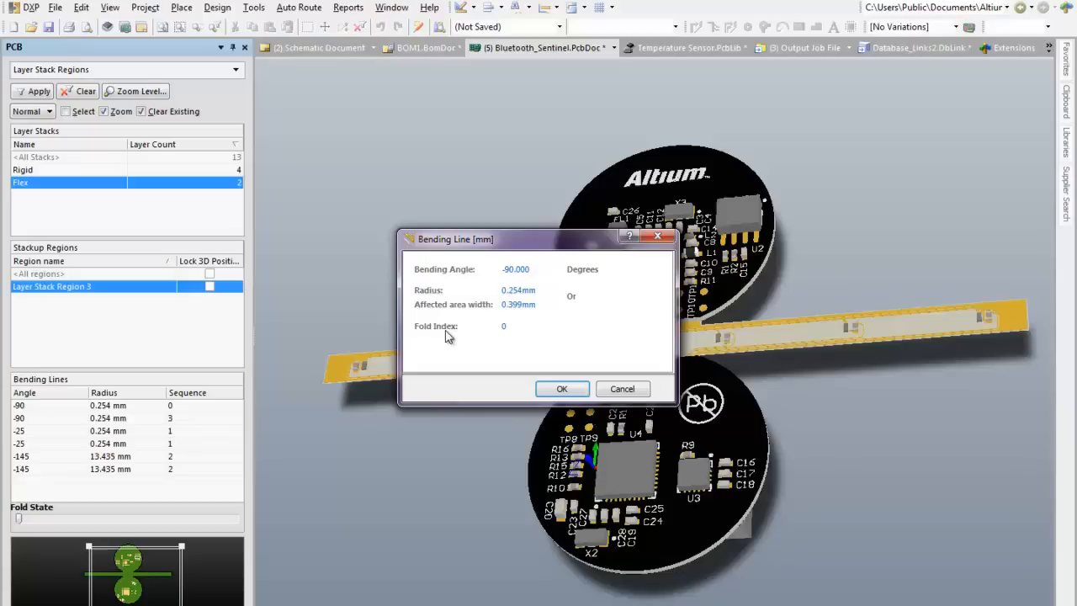
Step: Dismiss the bending line settings and fold the rigid-flex board completely in the 3D view
{"action": "left_click", "coordinate": [621, 389]}
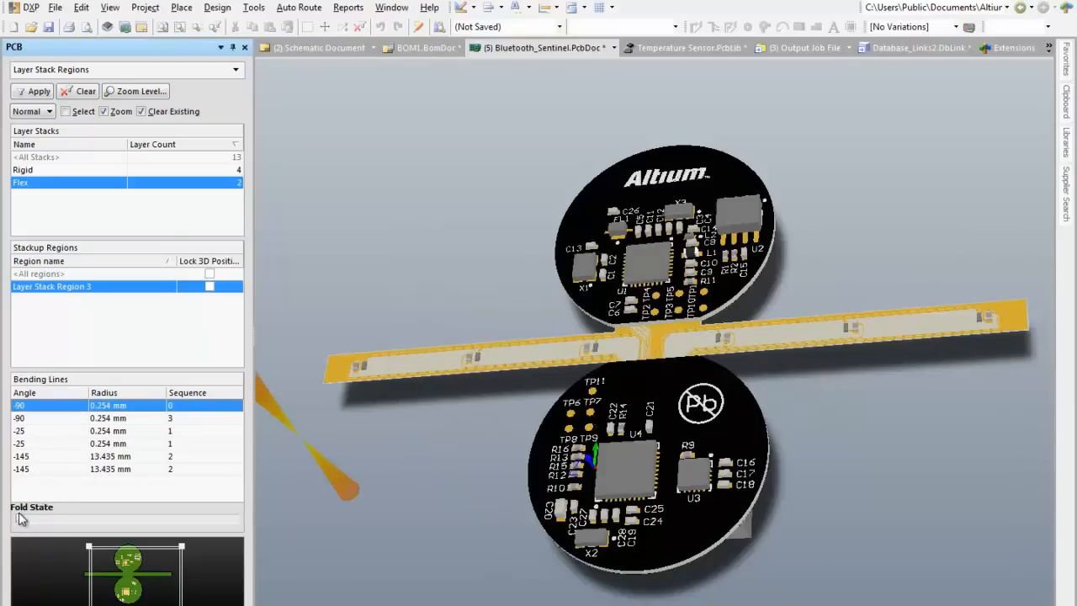
{"action": "left_click_drag", "start_coordinate": [20, 519], "coordinate": [147, 555]}
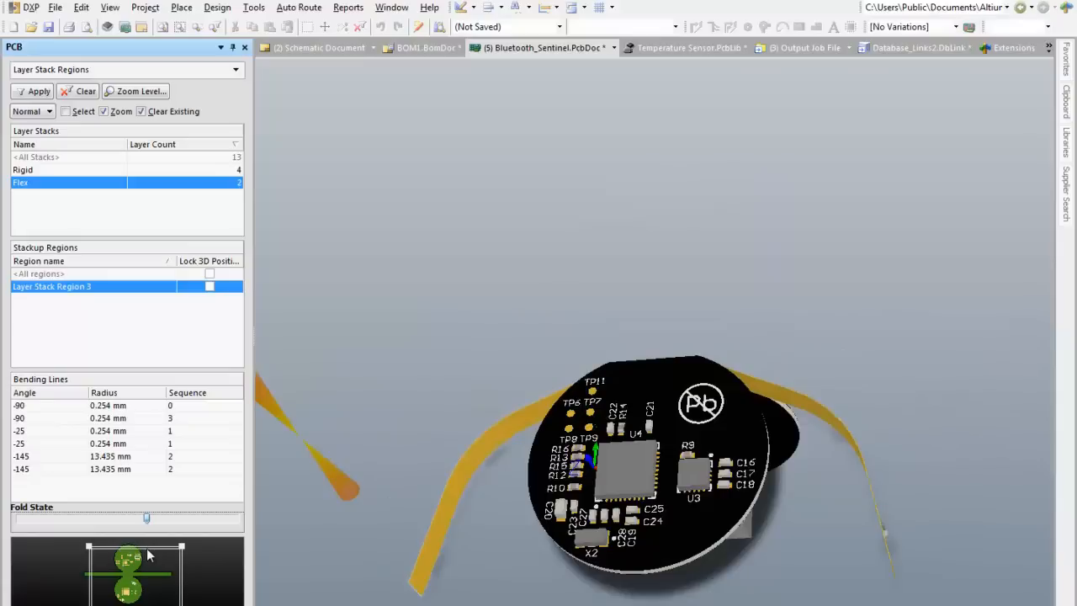
{"action": "left_click_drag", "start_coordinate": [148, 555], "coordinate": [262, 514]}
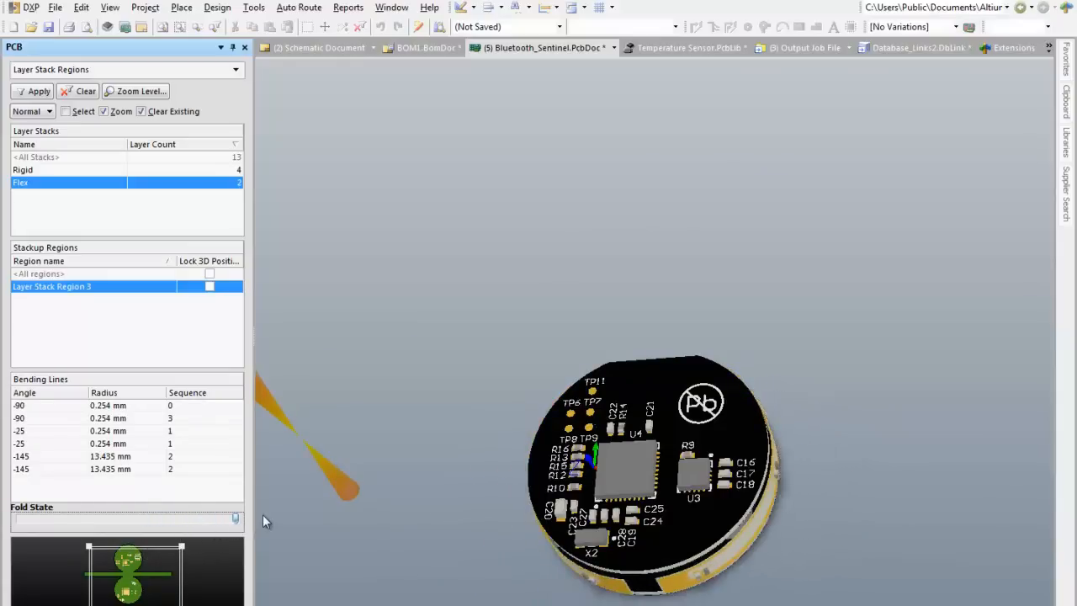
Step: Examine the folded assembly from the side and above, checking how the flex strip wraps between the two rigid circles
{"action": "right_click_drag", "start_coordinate": [717, 433], "coordinate": [465, 418]}
{"action": "scroll", "coordinate": [491, 414], "scroll_direction": "up", "scroll_amount": 5, "text": "ctrl"}
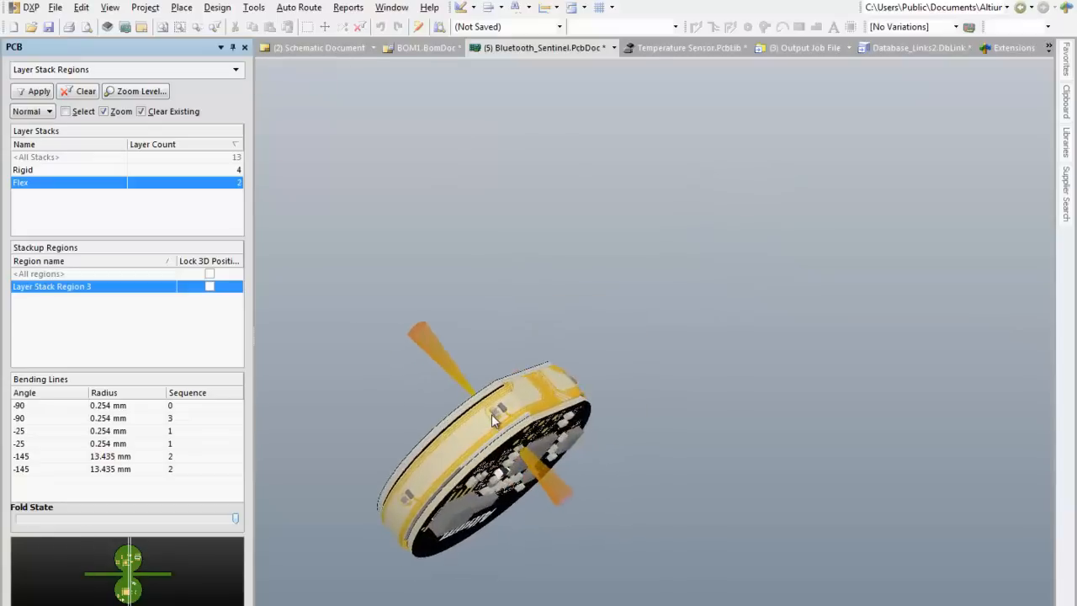
{"action": "right_click_drag", "start_coordinate": [559, 411], "coordinate": [692, 237]}
{"action": "scroll", "coordinate": [586, 331], "scroll_direction": "up", "scroll_amount": 4, "text": "ctrl"}
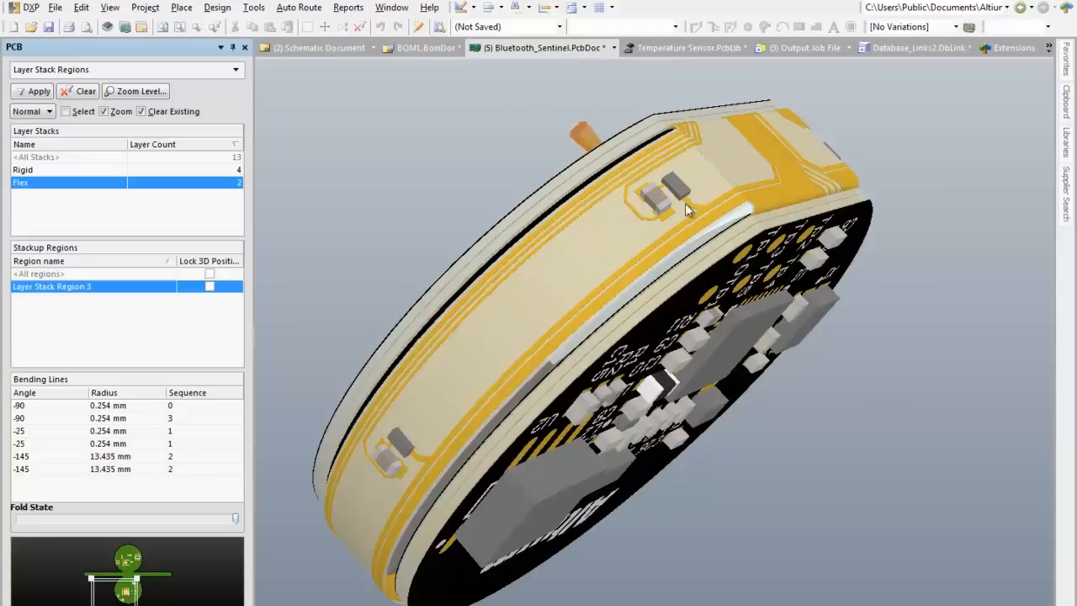
{"action": "scroll", "coordinate": [627, 245], "scroll_direction": "down", "scroll_amount": 2, "text": "ctrl"}
{"action": "scroll", "coordinate": [627, 245], "scroll_direction": "down", "scroll_amount": 1, "text": "ctrl"}
{"action": "right_click_drag", "start_coordinate": [628, 245], "coordinate": [1025, 314], "text": "shift"}
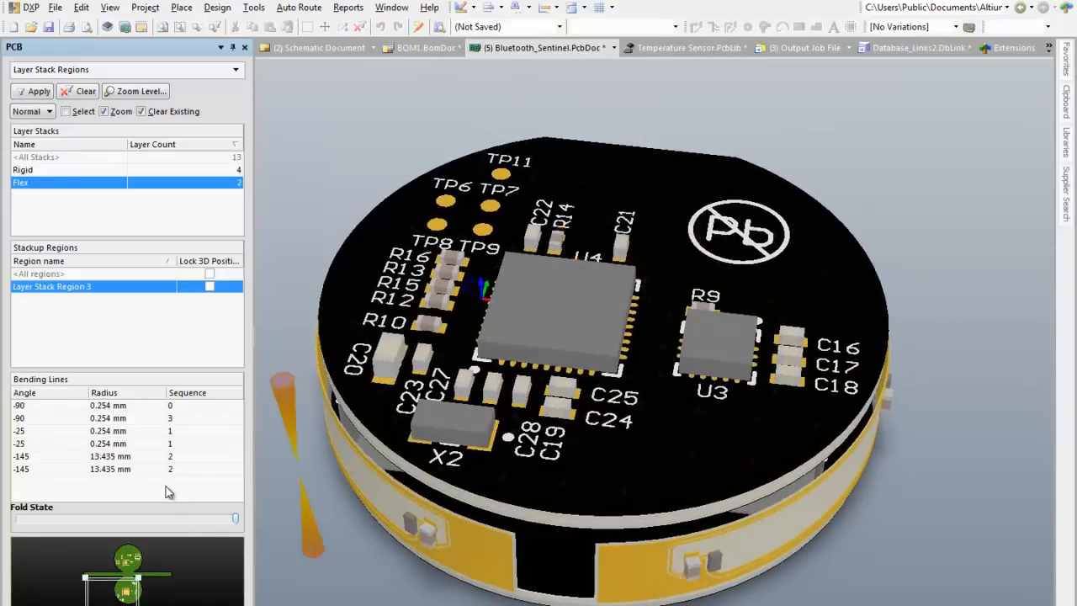
Step: Unfold the board to its flat state and view the whole rigid-flex layout in 3D
{"action": "left_click_drag", "start_coordinate": [236, 523], "coordinate": [29, 516]}
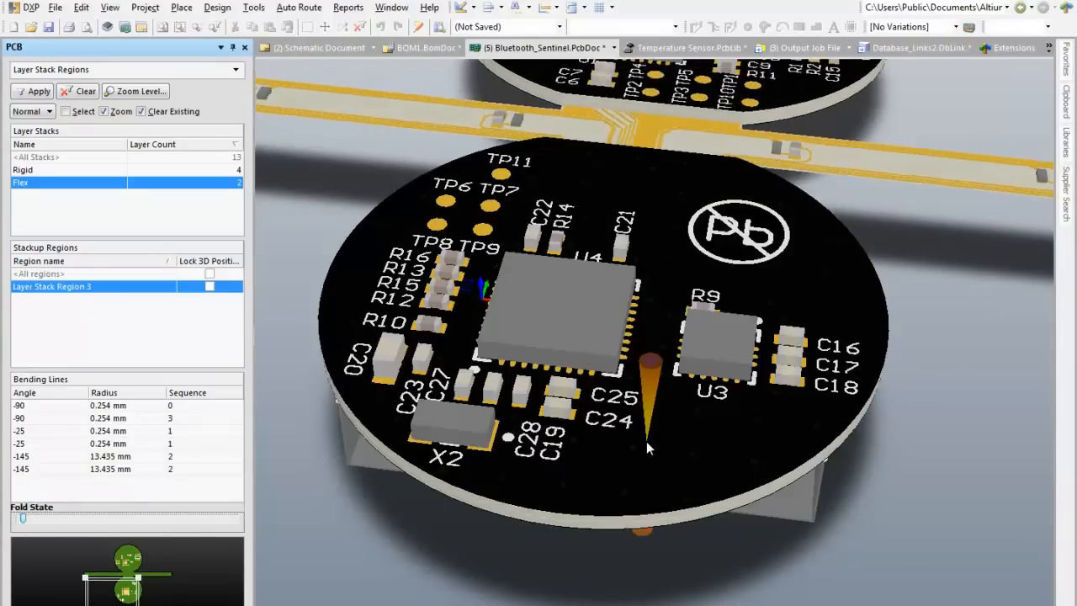
{"action": "right_click", "coordinate": [642, 564]}
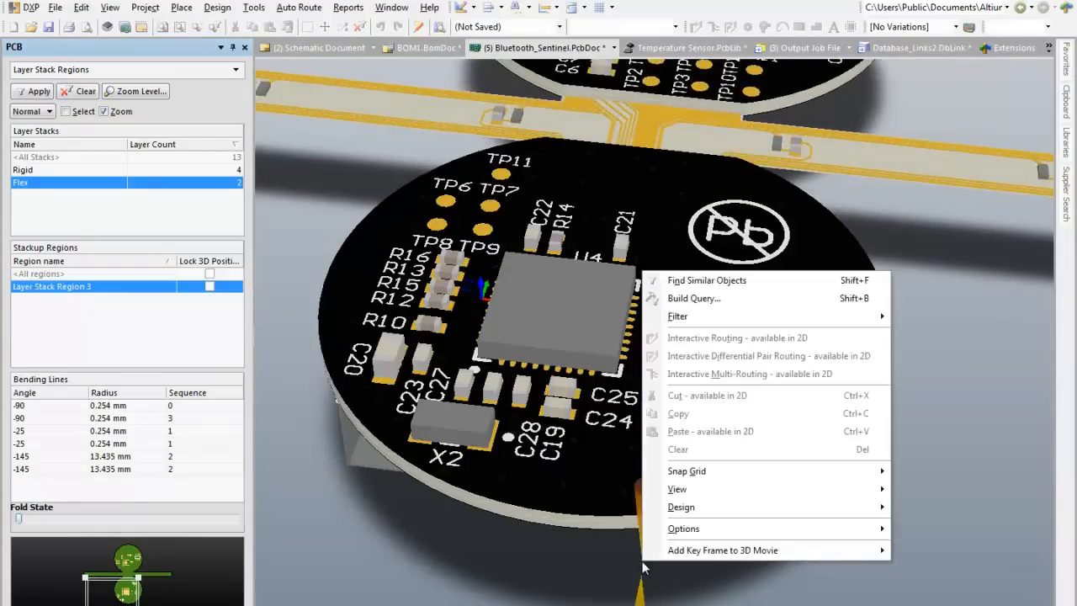
{"action": "left_click", "coordinate": [437, 552]}
{"action": "scroll", "coordinate": [440, 553], "scroll_direction": "down", "scroll_amount": 2, "text": "shift"}
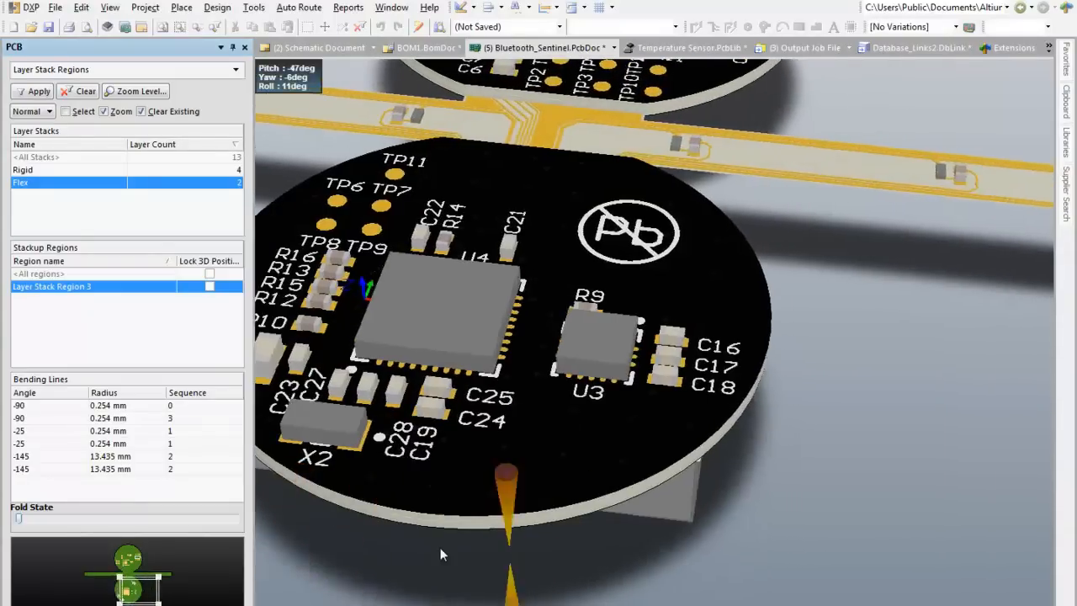
{"action": "scroll", "coordinate": [439, 553], "scroll_direction": "up", "scroll_amount": 4, "text": "shift"}
{"action": "scroll", "coordinate": [645, 478], "scroll_direction": "down", "scroll_amount": 5, "text": "ctrl"}
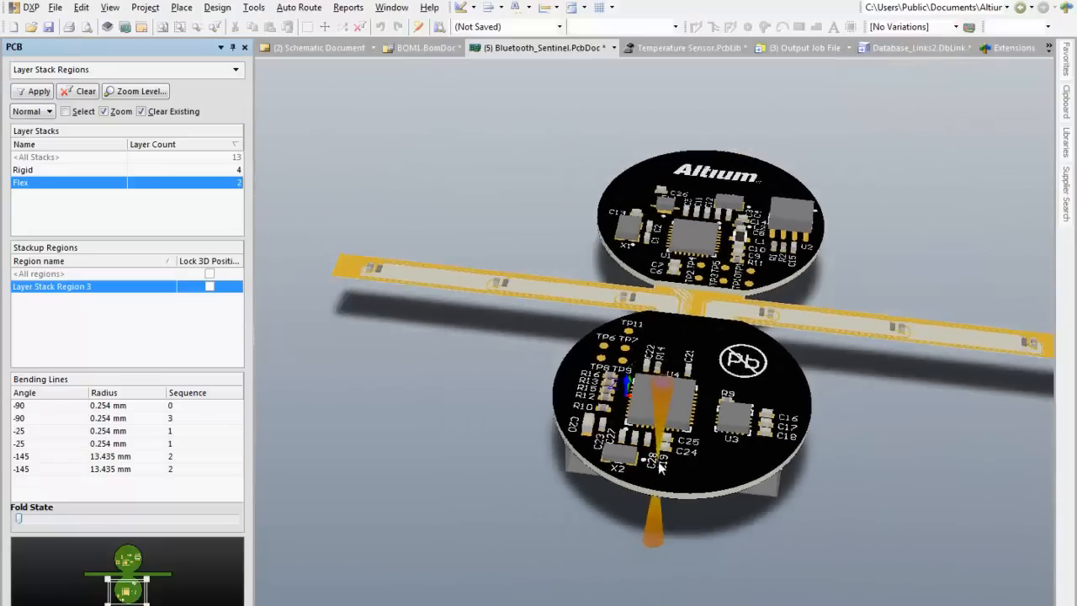
{"action": "right_click_drag", "start_coordinate": [695, 456], "coordinate": [631, 582]}
{"action": "scroll", "coordinate": [624, 528], "scroll_direction": "down", "scroll_amount": 2, "text": "ctrl"}
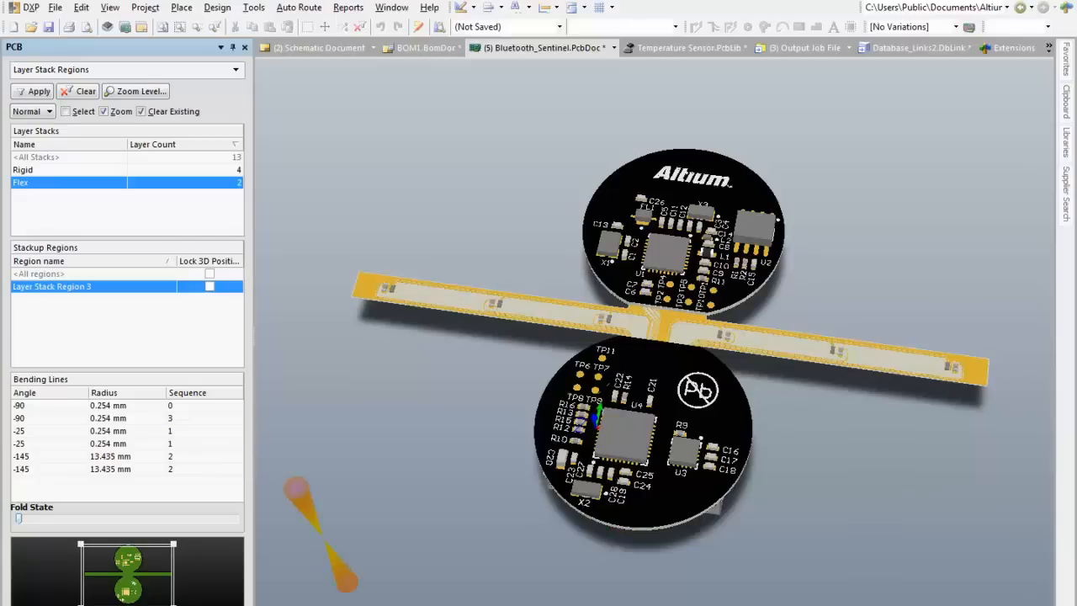
Step: Open Spirit_Level_Project.PcbLib from the PCB library documents of the SL1 Xilinx Spartan-IIE PQ208 project
{"action": "left_click", "coordinate": [63, 604]}
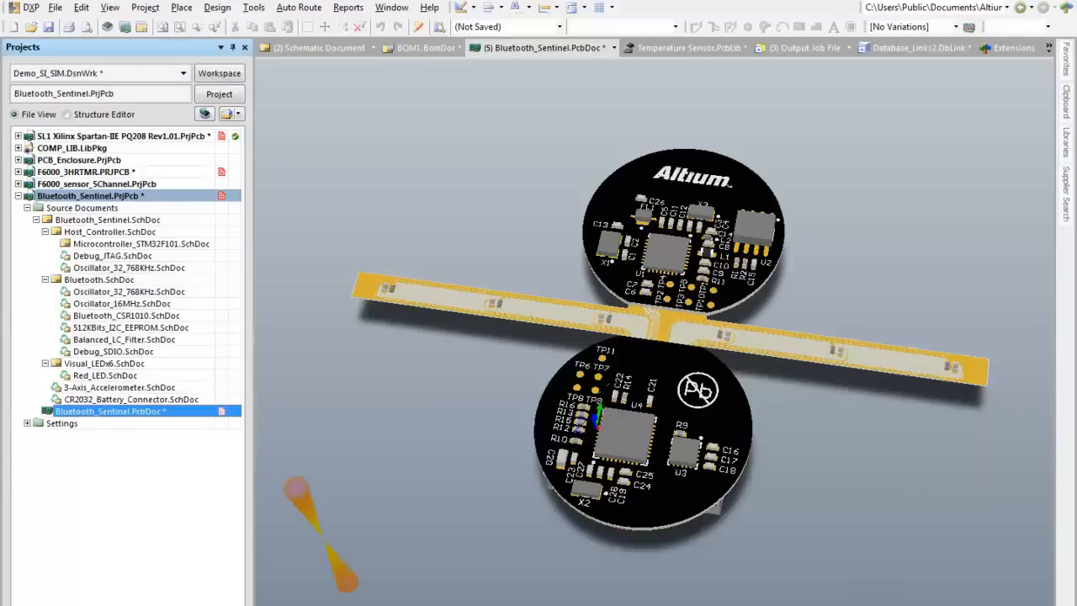
{"action": "left_click", "coordinate": [18, 137]}
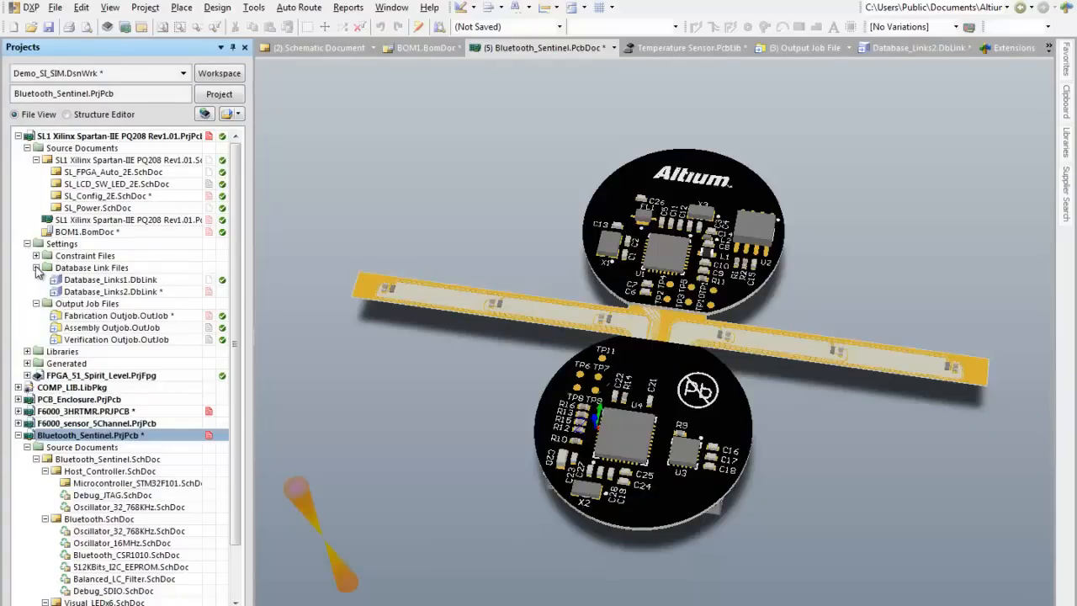
{"action": "left_click", "coordinate": [27, 351]}
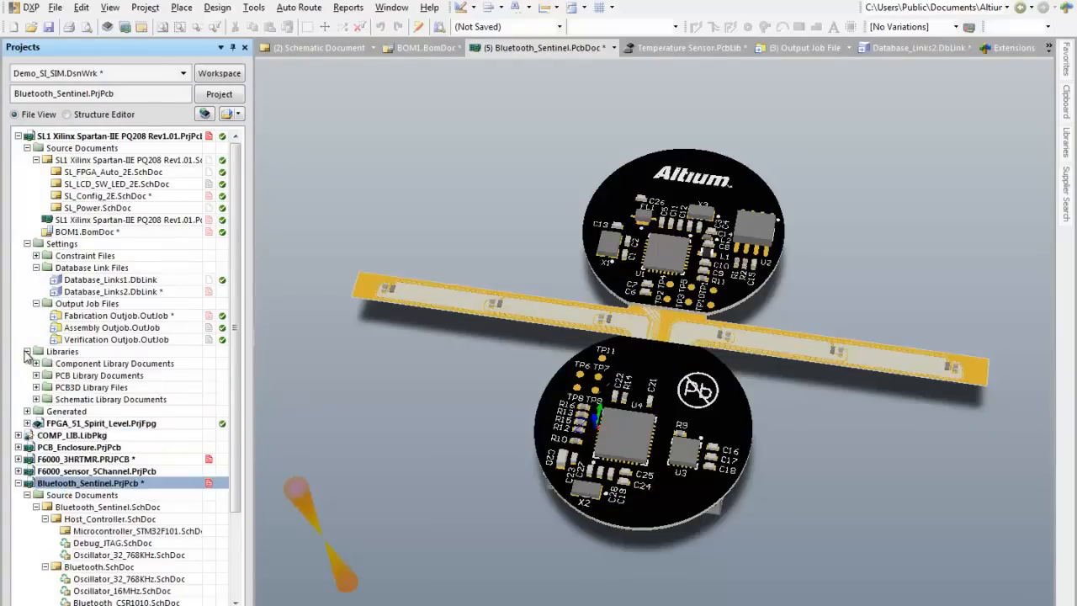
{"action": "left_click", "coordinate": [36, 376]}
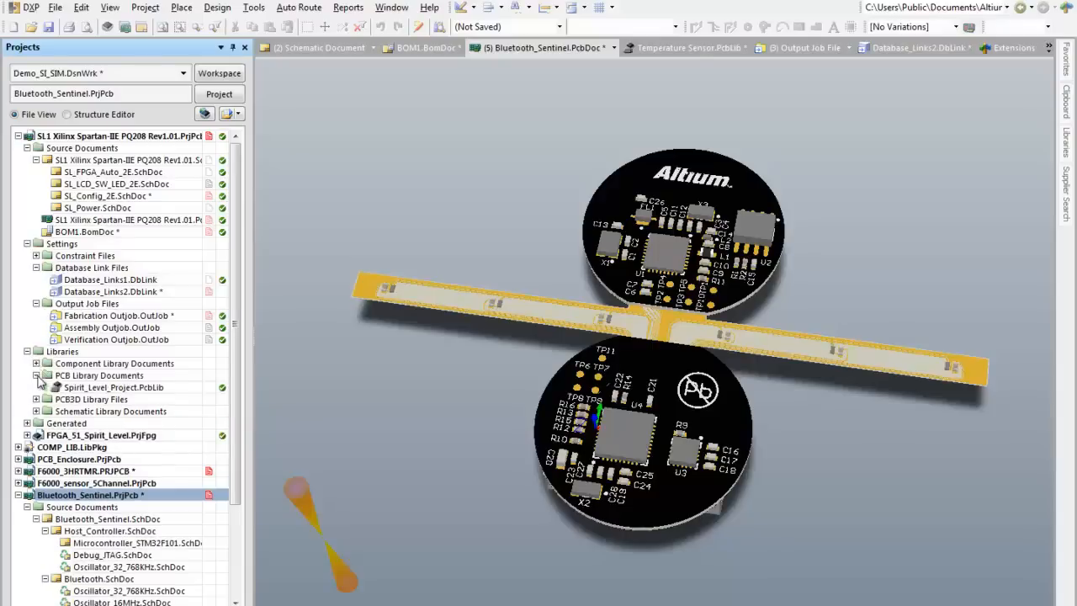
{"action": "double_click", "coordinate": [67, 388]}
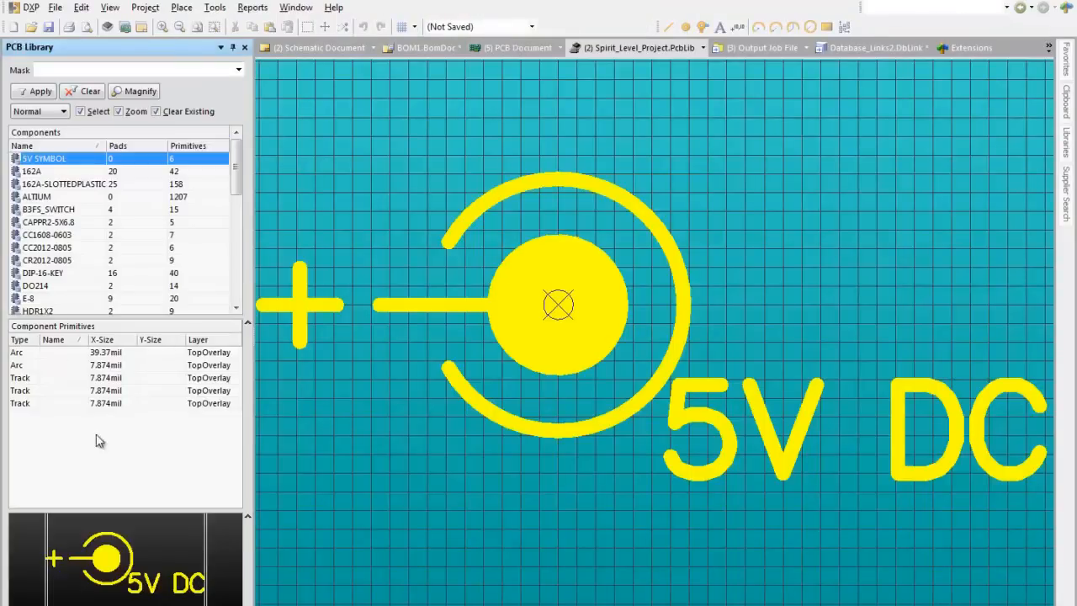
Step: Browse the library footprints from CAPPR2-5X6.8 onward and bring up a two-pad surface-mount capacitor footprint
{"action": "left_click", "coordinate": [67, 224]}
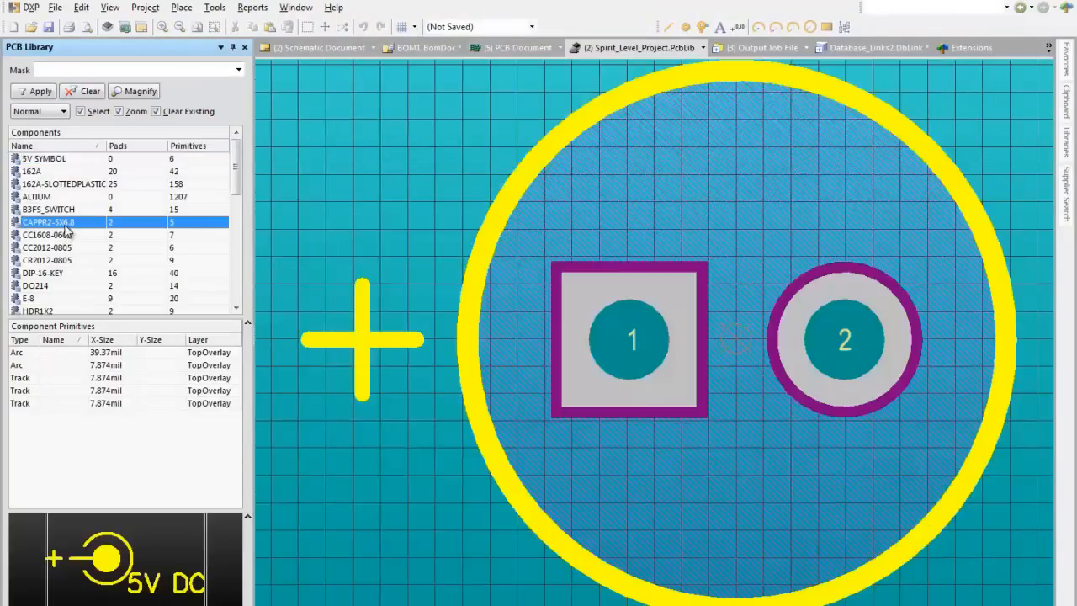
{"action": "left_click", "coordinate": [67, 234]}
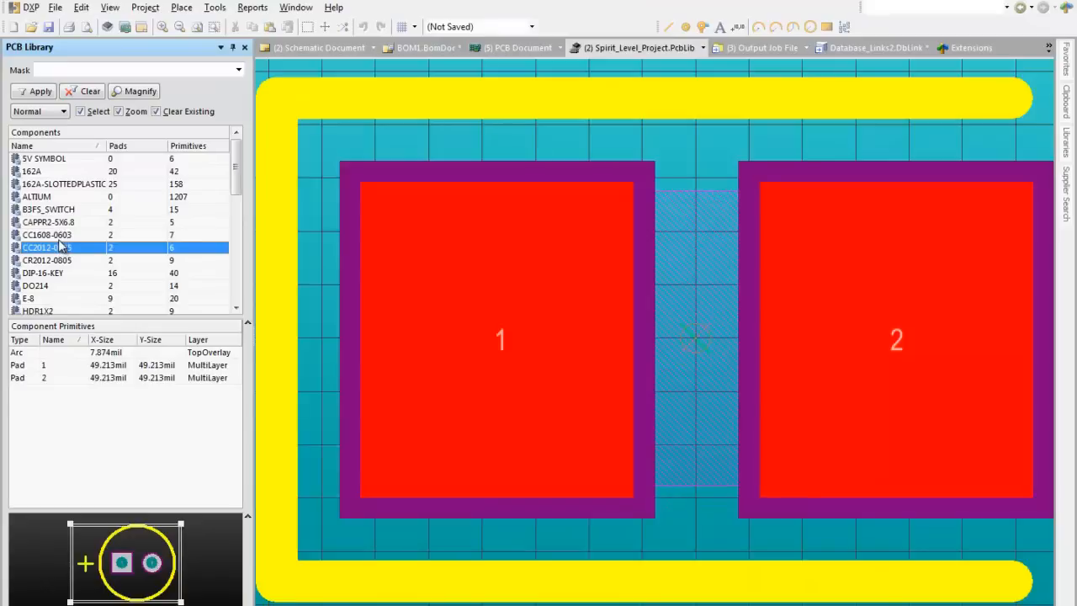
{"action": "scroll", "coordinate": [676, 351], "scroll_direction": "down", "scroll_amount": 3}
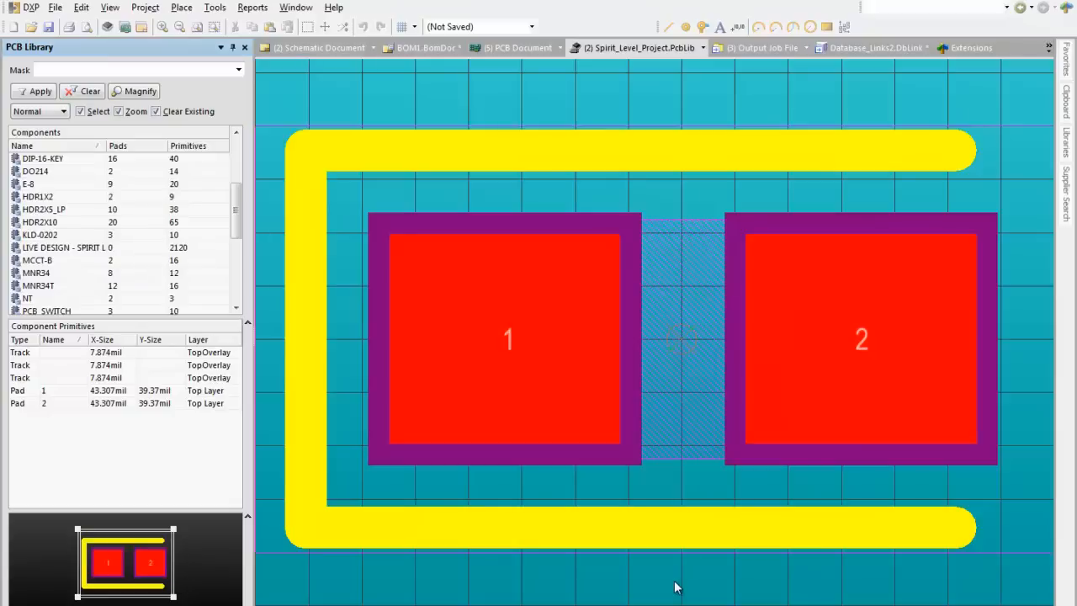
{"action": "scroll", "coordinate": [675, 587], "scroll_direction": "down", "scroll_amount": 2, "text": "ctrl"}
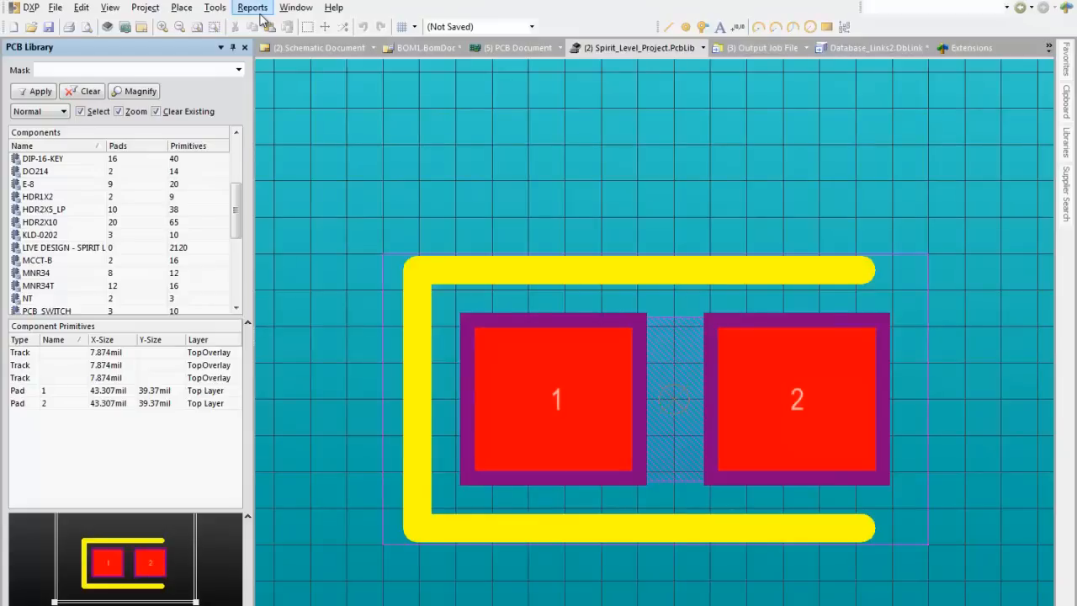
Step: Place a rectangular solid region enclosing both pads and the overlay outline of the capacitor footprint
{"action": "left_click", "coordinate": [180, 8]}
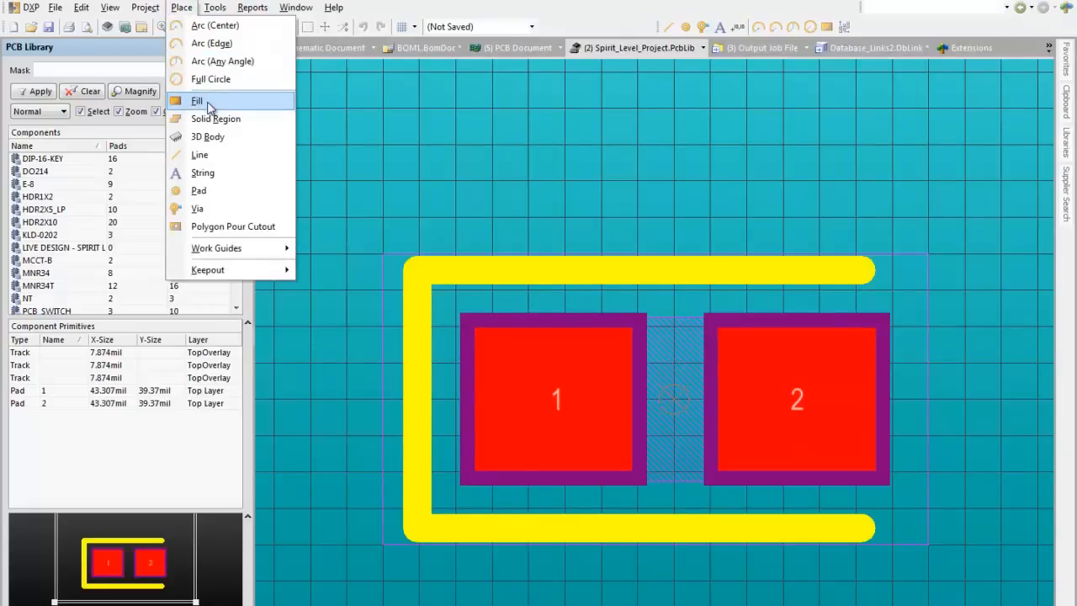
{"action": "left_click", "coordinate": [234, 123]}
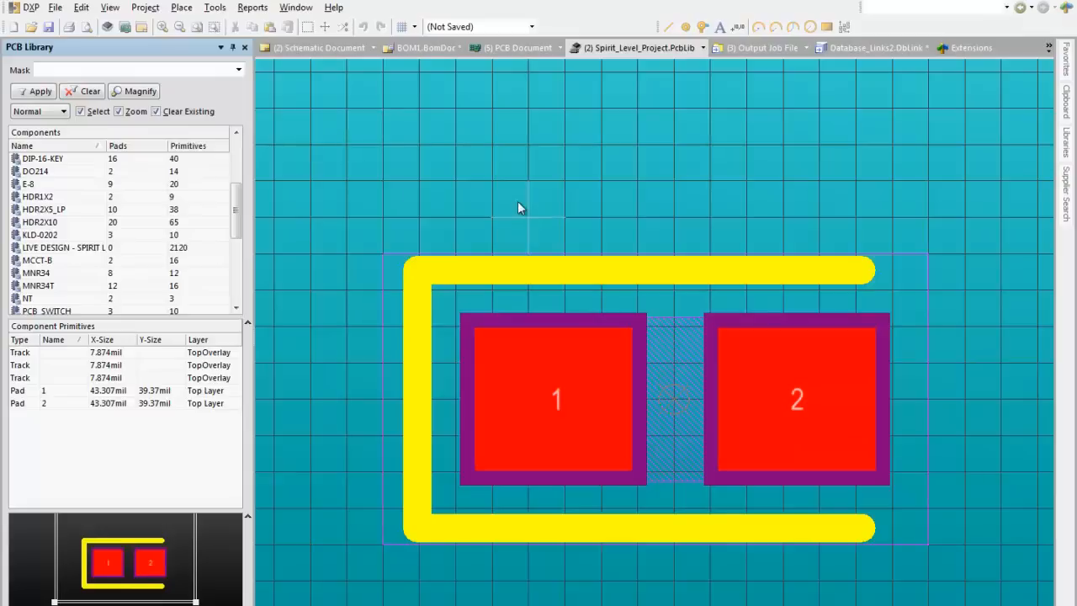
{"action": "left_click", "coordinate": [375, 218]}
{"action": "left_click", "coordinate": [383, 580]}
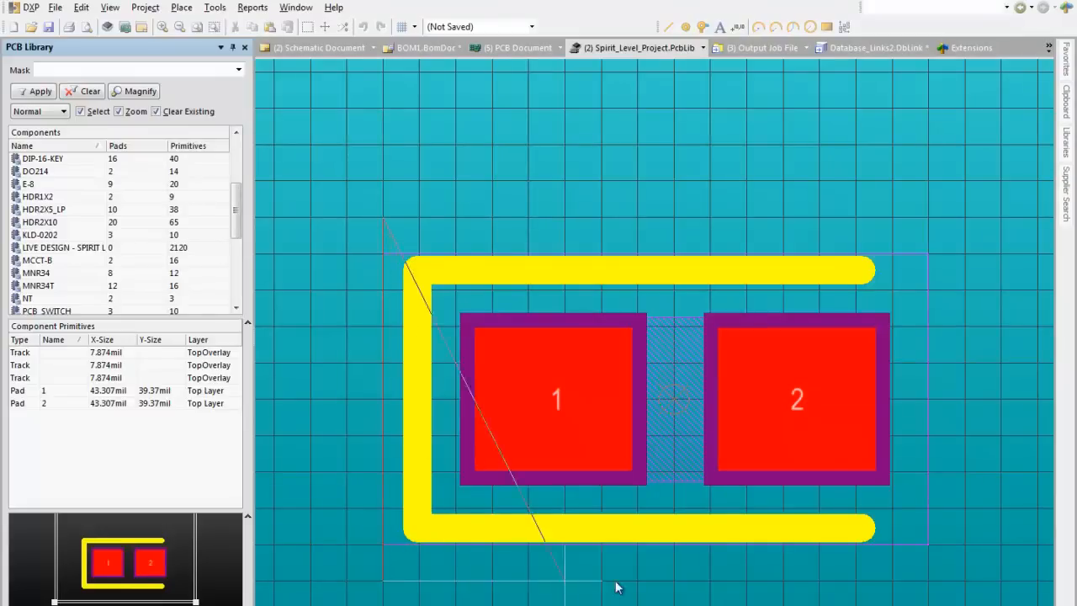
{"action": "left_click", "coordinate": [964, 581]}
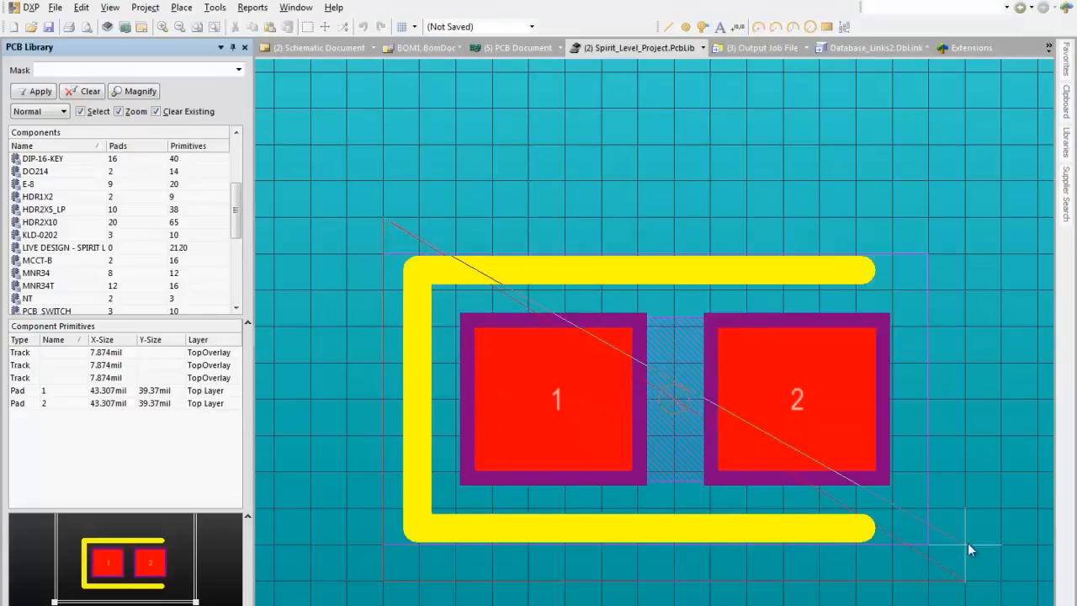
{"action": "left_click", "coordinate": [951, 212]}
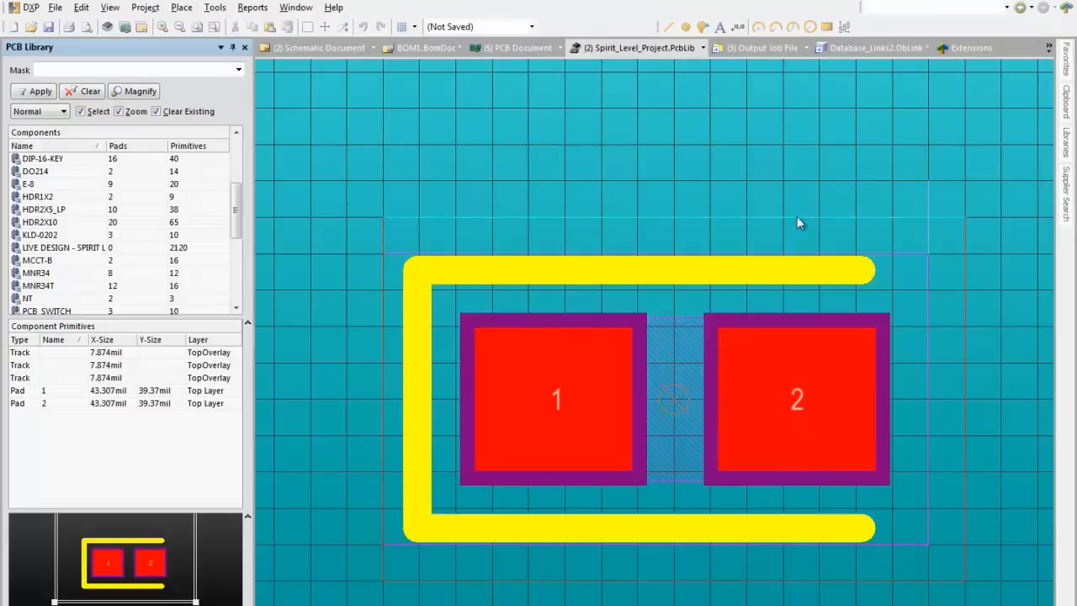
{"action": "left_click", "coordinate": [382, 220]}
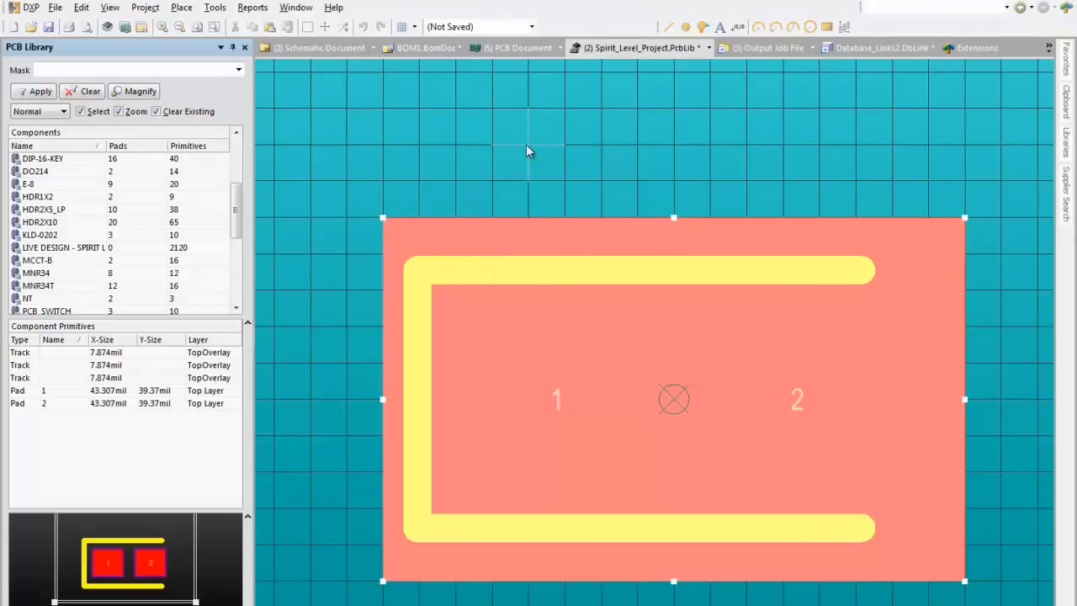
{"action": "right_click", "coordinate": [527, 145]}
Step: Make the region a Cavity definition on Mechanical 1 with a height of 1 mil, and recheck its properties
{"action": "double_click", "coordinate": [600, 243]}
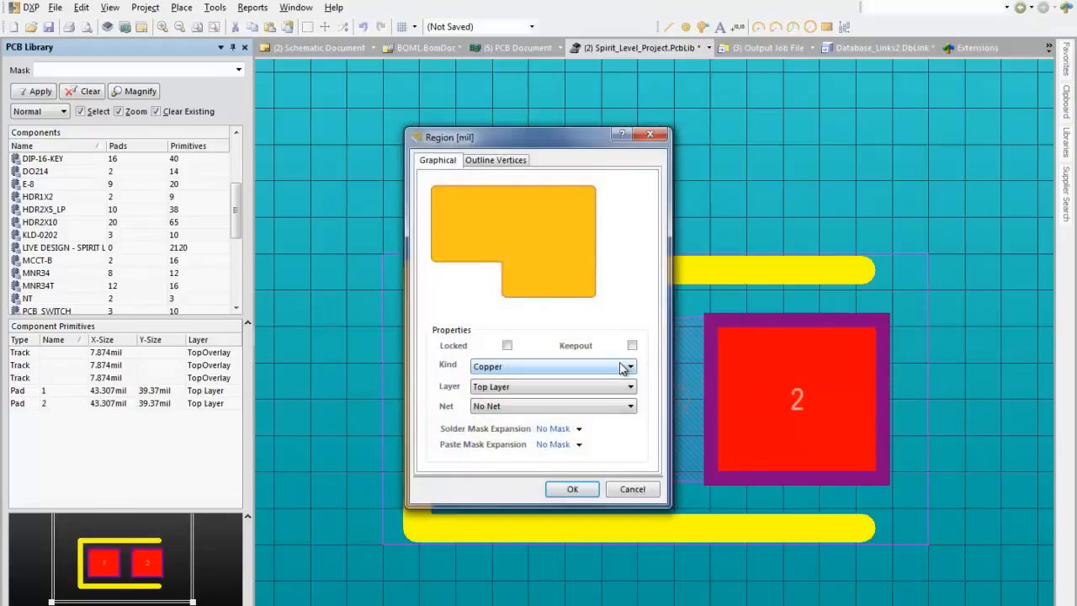
{"action": "left_click", "coordinate": [624, 367]}
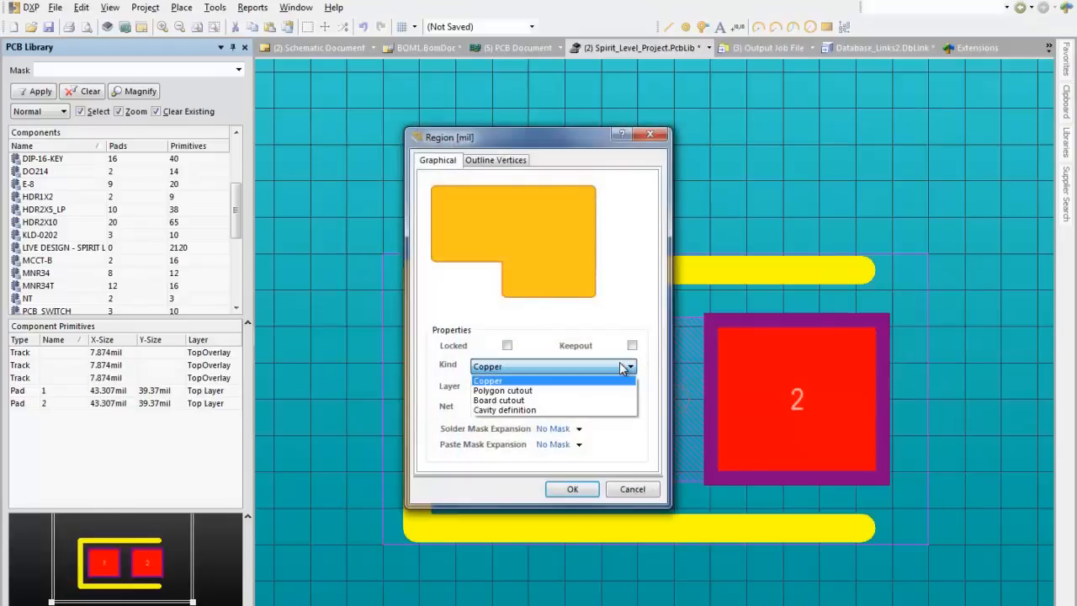
{"action": "left_click", "coordinate": [602, 411]}
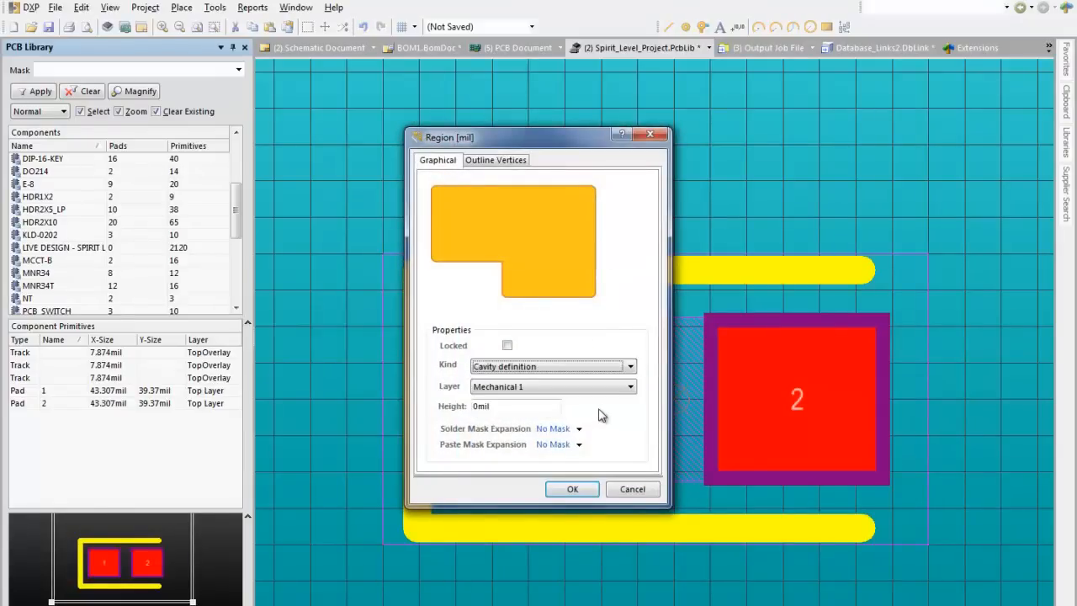
{"action": "left_click", "coordinate": [631, 387]}
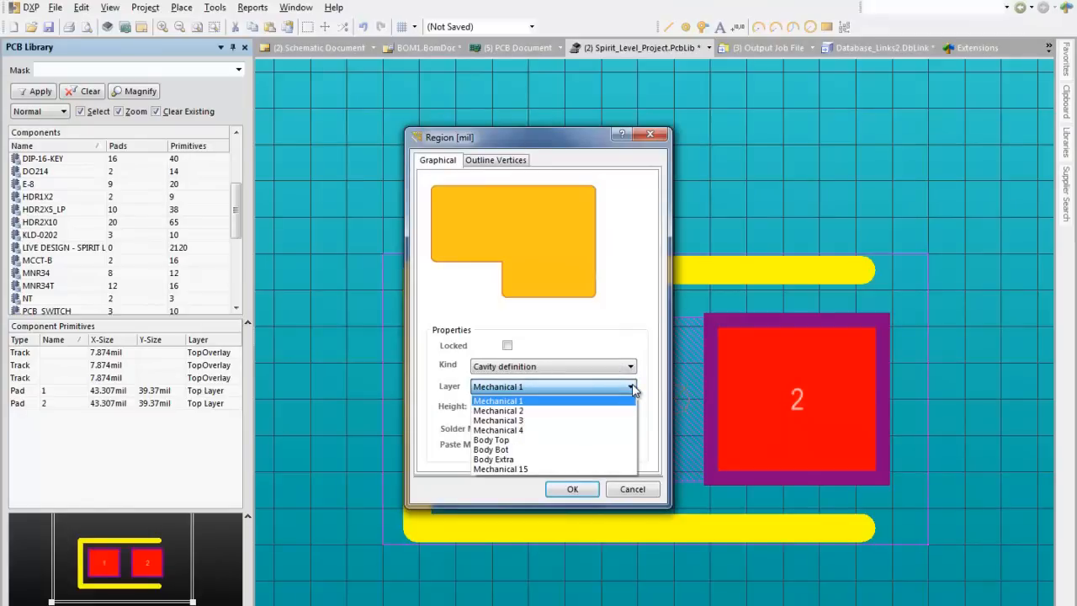
{"action": "left_click", "coordinate": [635, 399]}
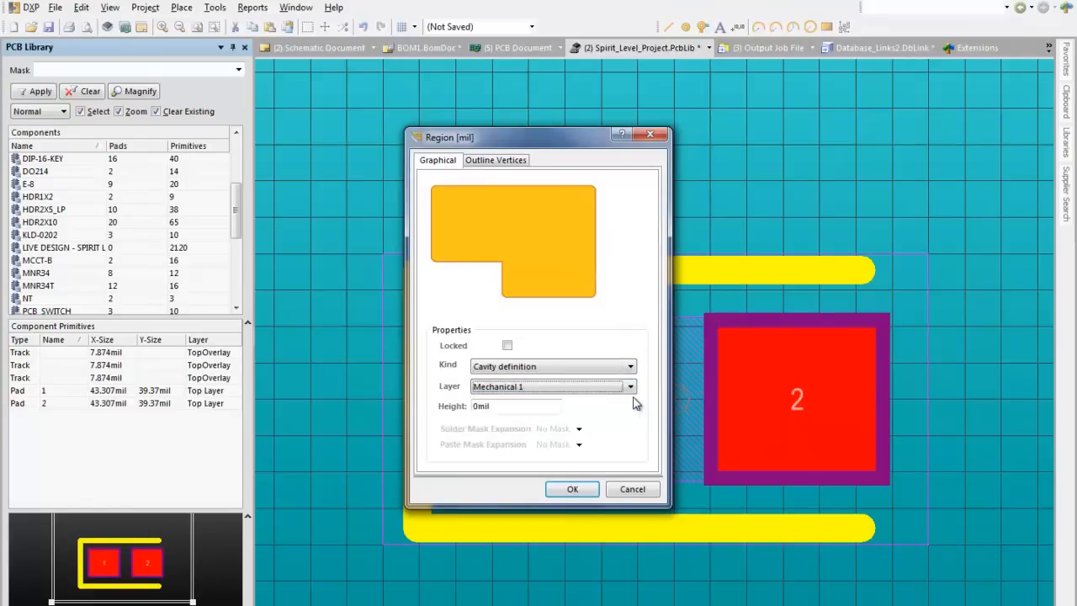
{"action": "left_click", "coordinate": [475, 407]}
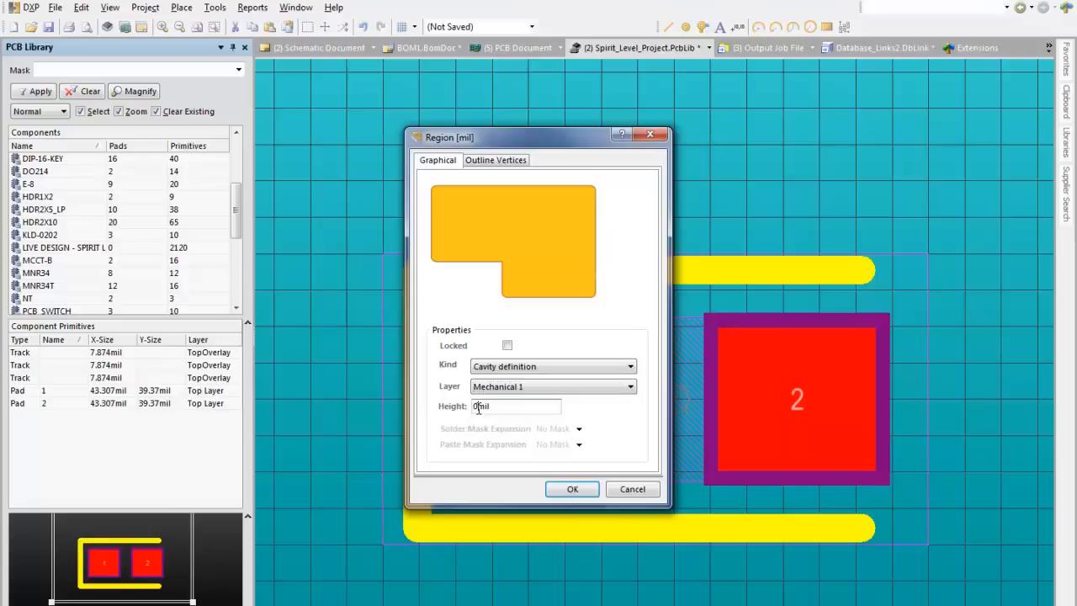
{"action": "type", "text": "1"}
{"action": "left_click", "coordinate": [571, 489]}
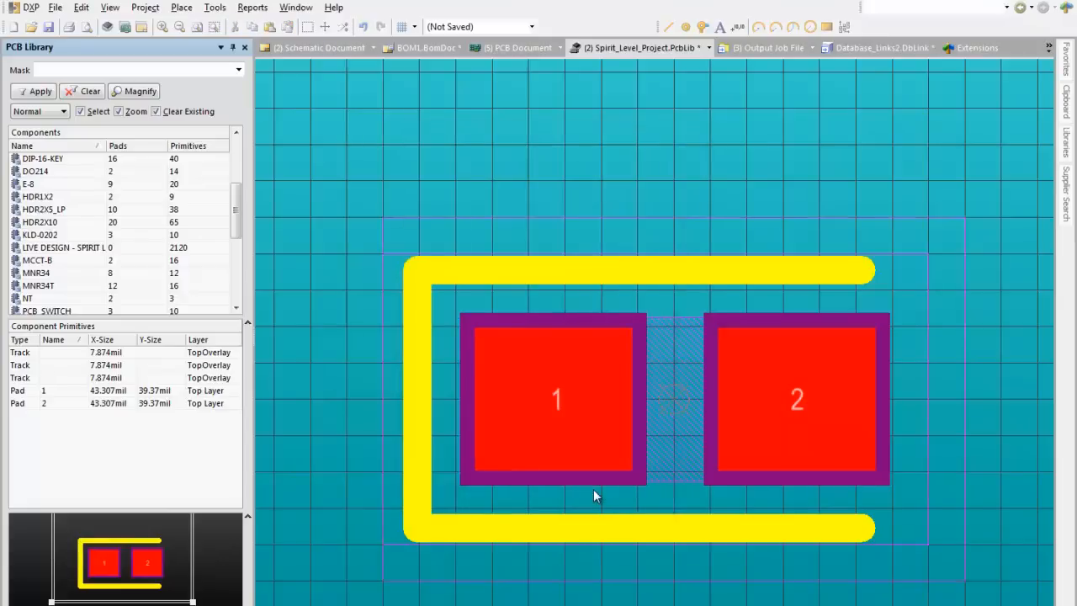
{"action": "double_click", "coordinate": [600, 569]}
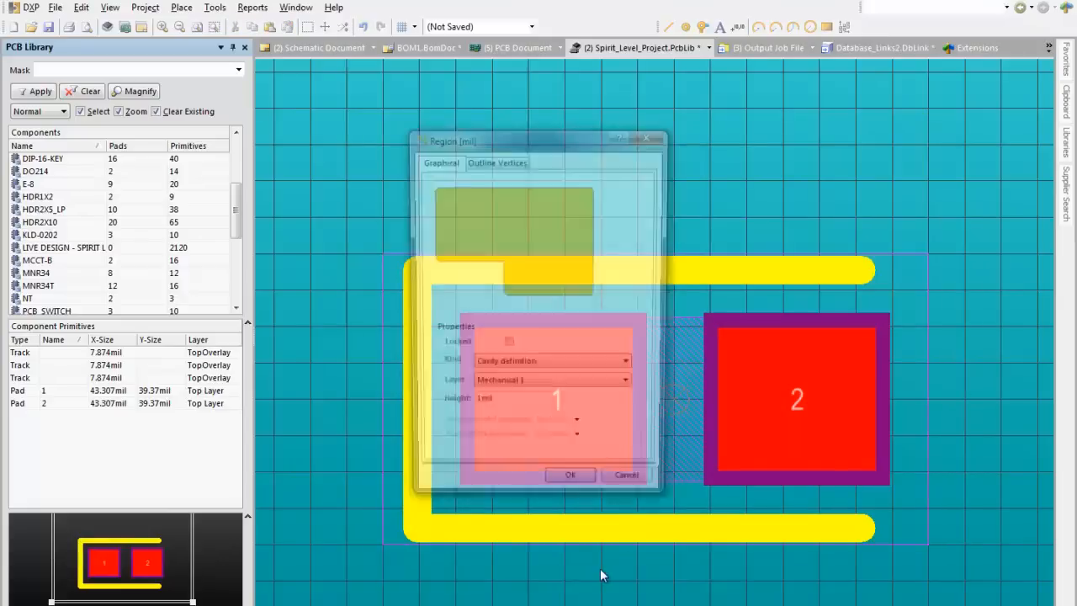
{"action": "left_click", "coordinate": [627, 488]}
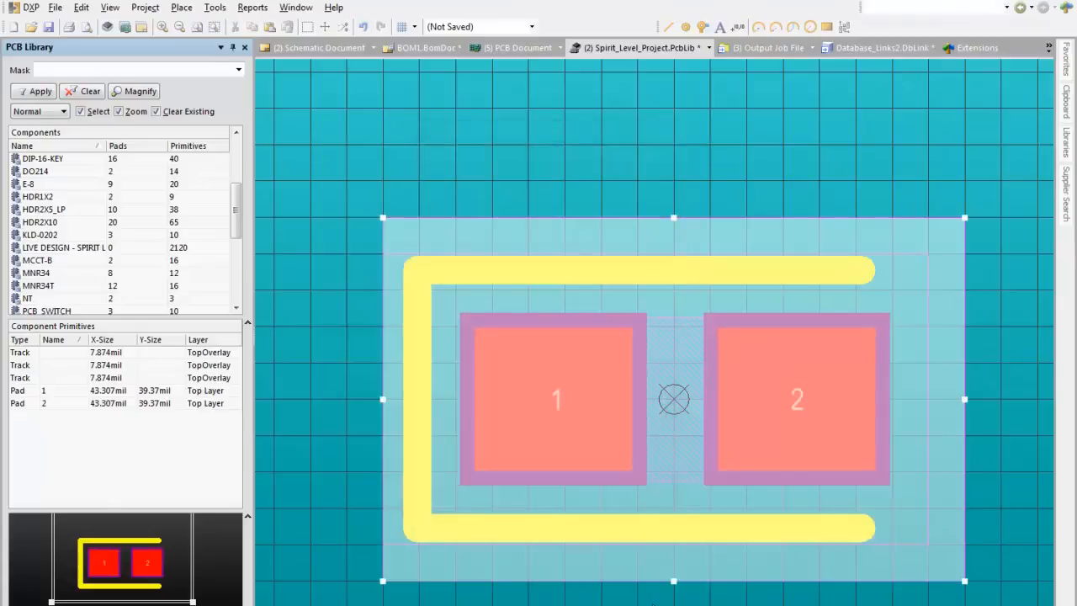
Step: Isolate the cavity outline of the capacitor footprint in single-layer display and clear the region's selection
{"action": "key", "text": "shift+s"}
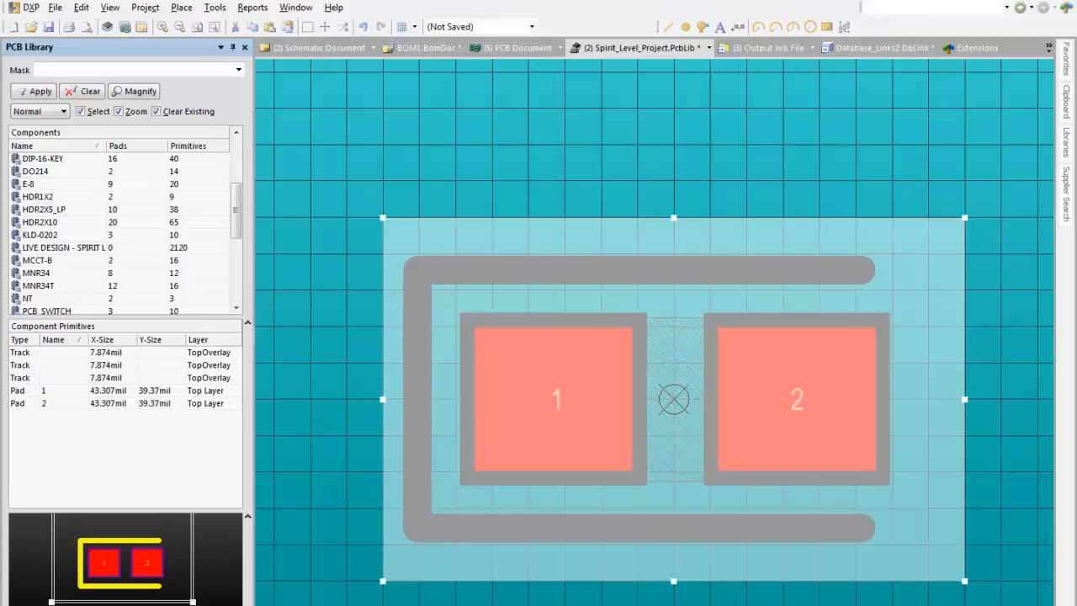
{"action": "key", "text": "KP_Add"}
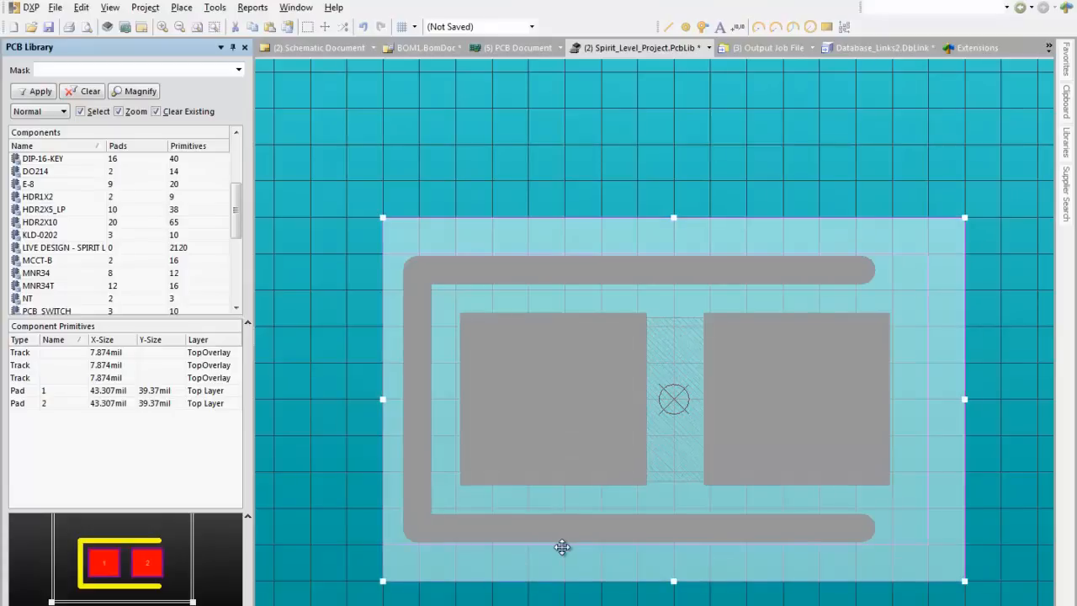
{"action": "left_click", "coordinate": [319, 511]}
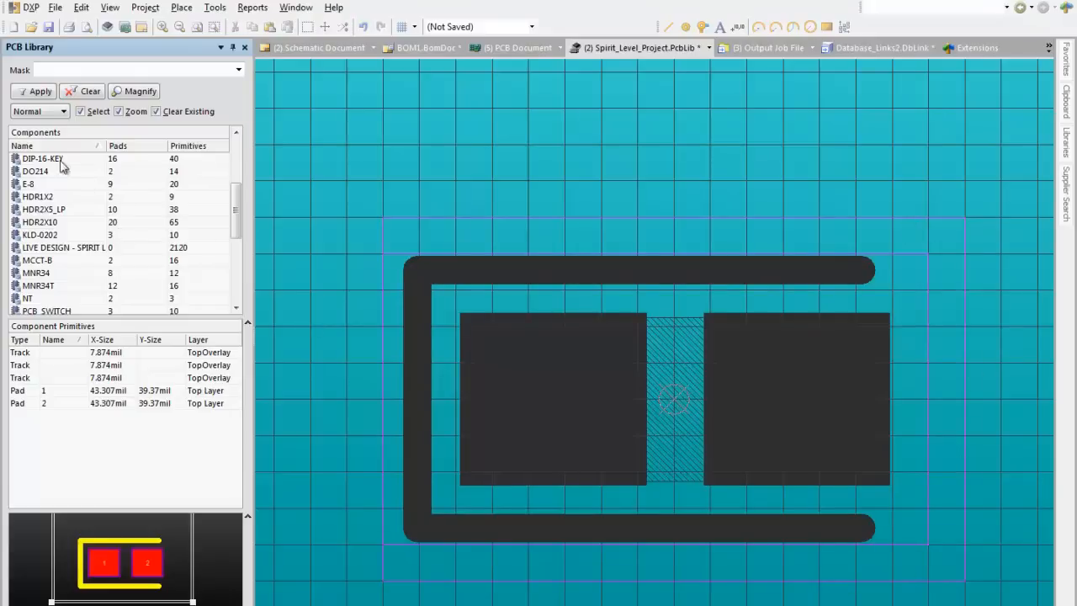
Step: Start placing the CC1608-0603 footprint from the library on the Bluetooth_Sentinel board, keeping the default designator and comment
{"action": "left_click_drag", "start_coordinate": [237, 205], "coordinate": [236, 158]}
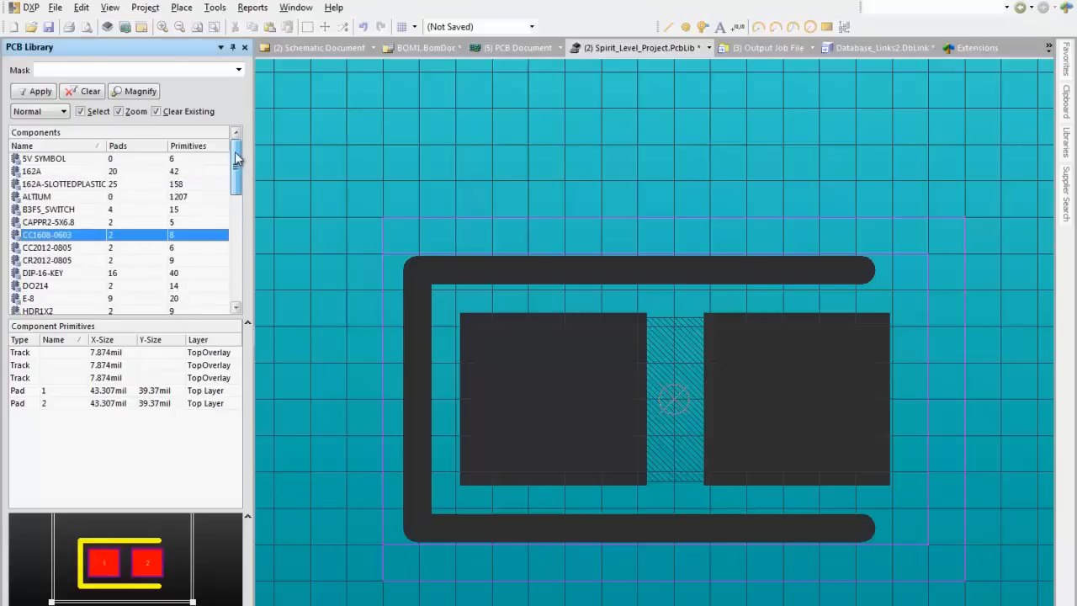
{"action": "right_click", "coordinate": [70, 228]}
{"action": "left_click", "coordinate": [62, 236]}
{"action": "right_click", "coordinate": [64, 241]}
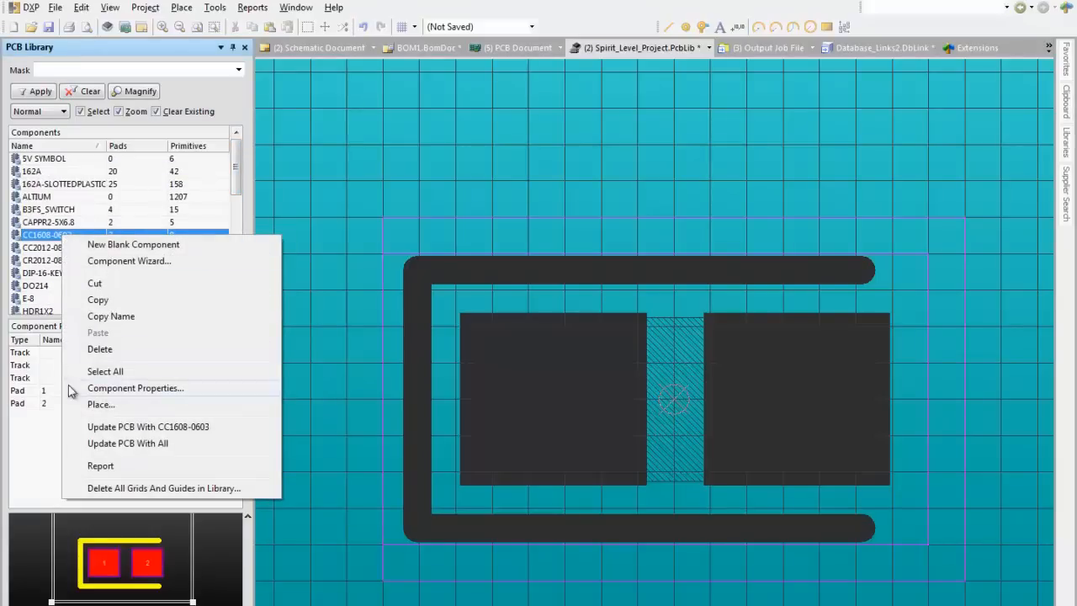
{"action": "left_click", "coordinate": [86, 405]}
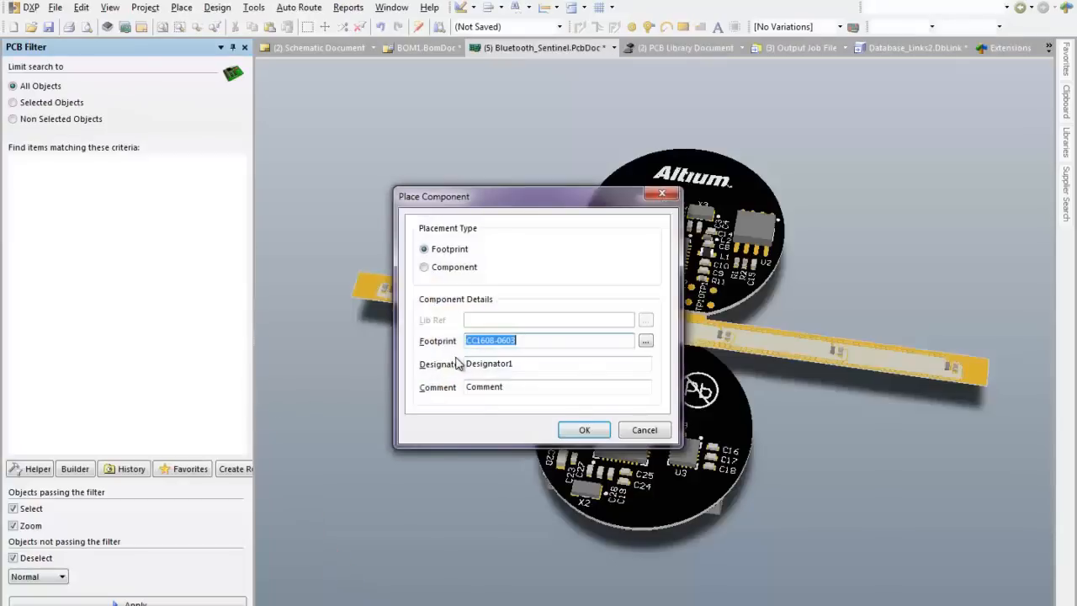
{"action": "left_click", "coordinate": [576, 428]}
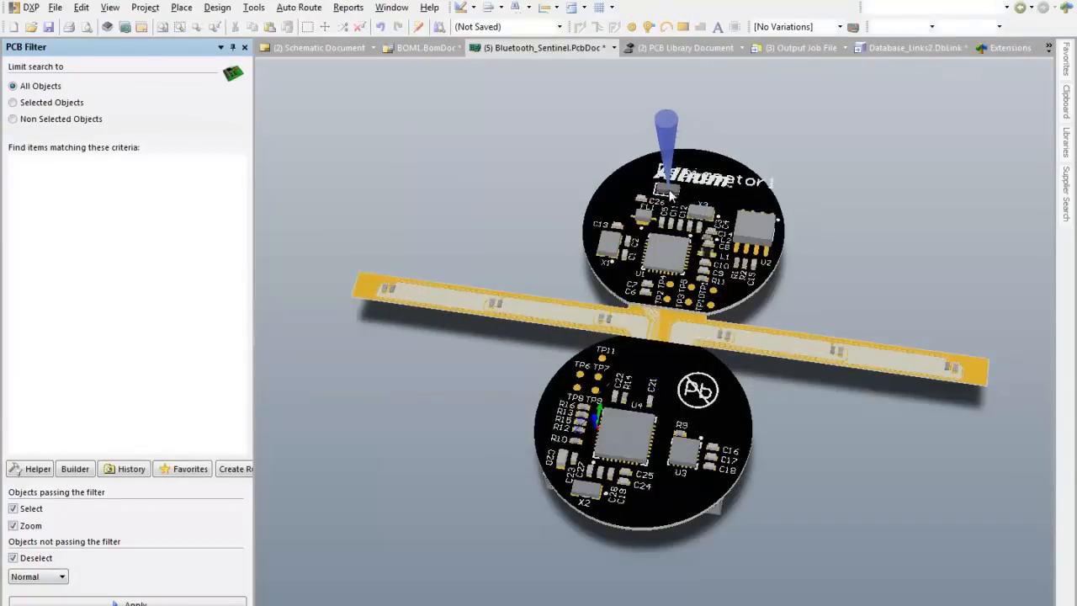
Step: Set the component's layer to Mid-Layer 2, place it just above C26 on the upper round board, and end the placement command
{"action": "scroll", "coordinate": [670, 188], "scroll_direction": "up", "scroll_amount": 3, "text": "ctrl"}
{"action": "scroll", "coordinate": [654, 222], "scroll_direction": "up", "scroll_amount": 3, "text": "ctrl"}
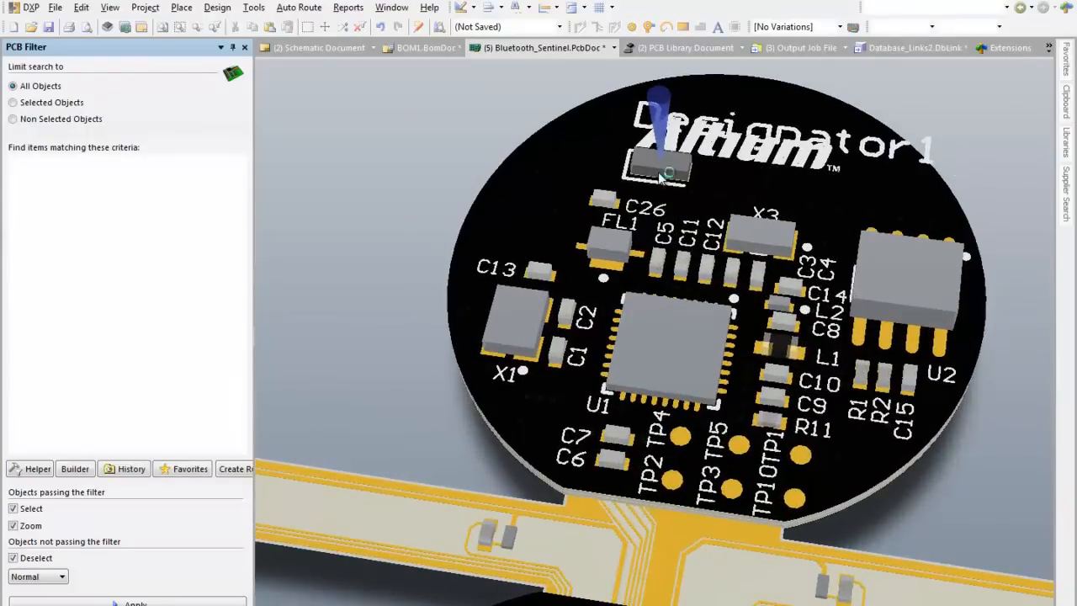
{"action": "key", "text": "Tab"}
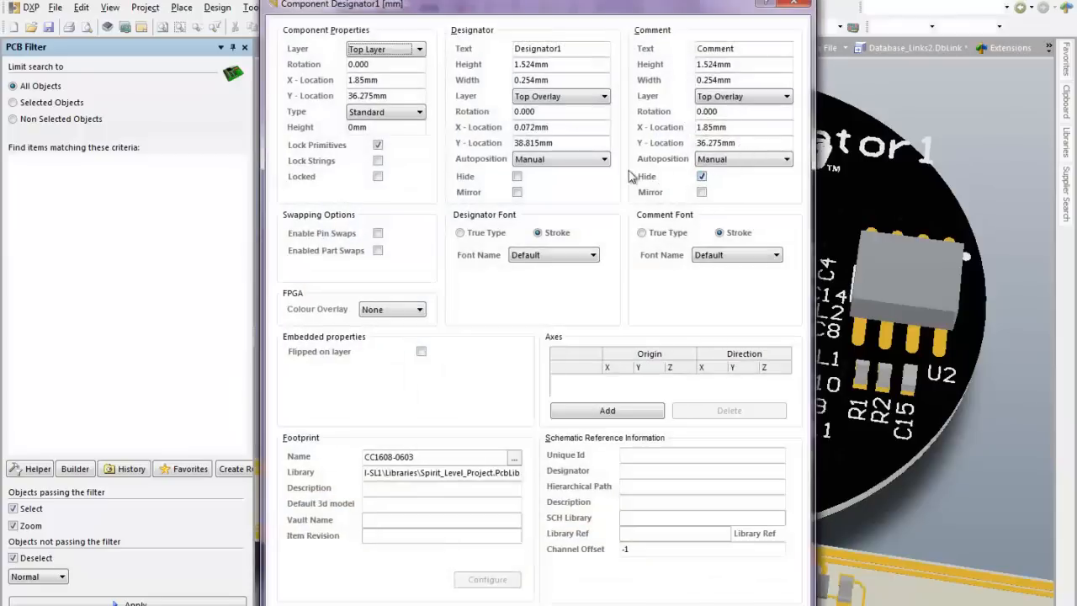
{"action": "left_click", "coordinate": [418, 51]}
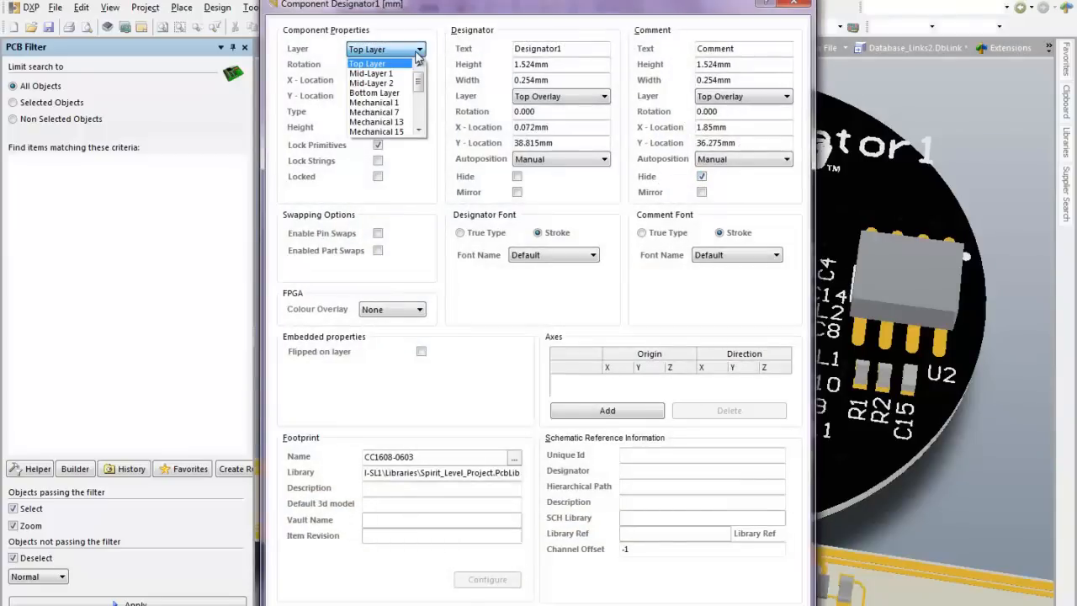
{"action": "left_click", "coordinate": [400, 82]}
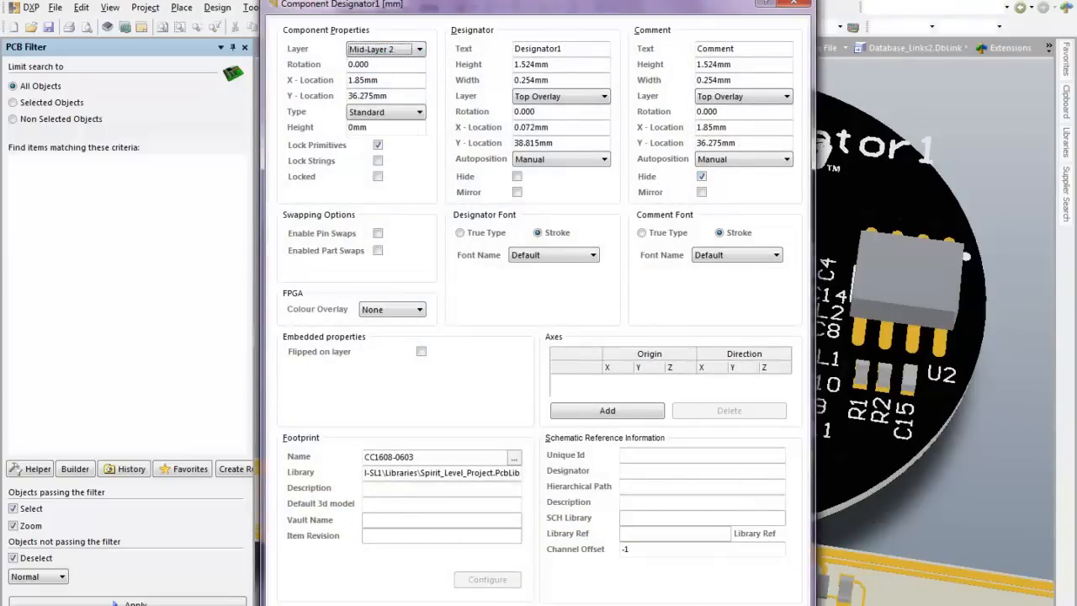
{"action": "key", "text": "Return"}
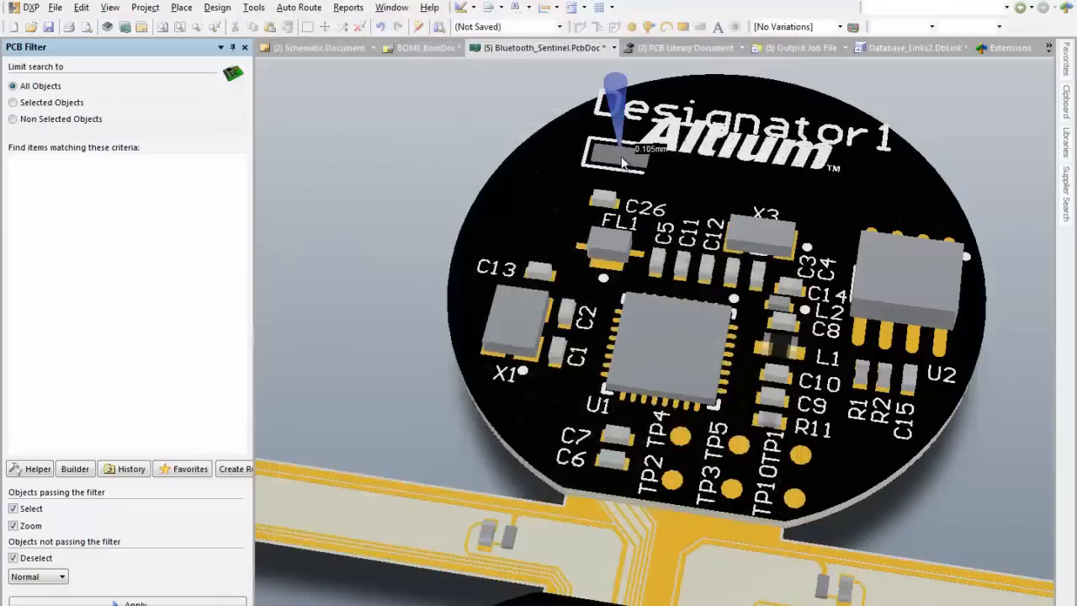
{"action": "left_click", "coordinate": [623, 162]}
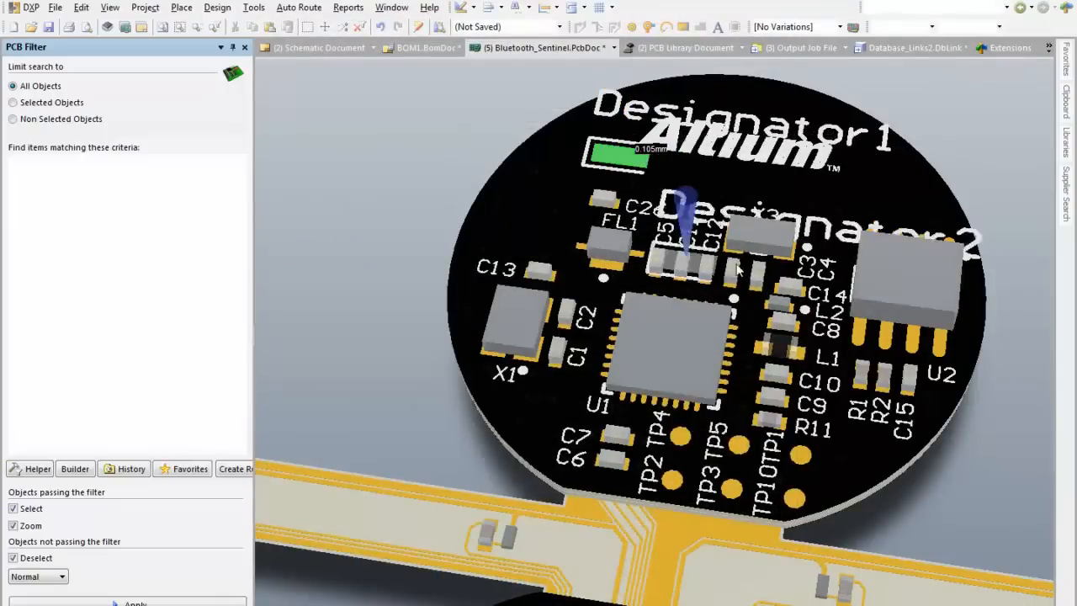
{"action": "left_click", "coordinate": [707, 178]}
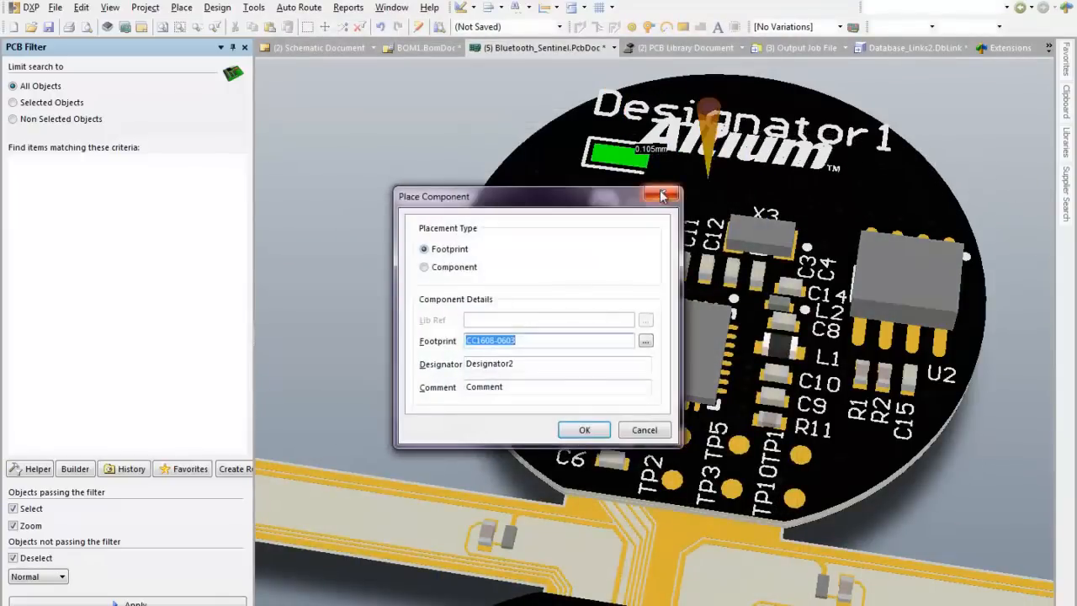
{"action": "key", "text": "Escape"}
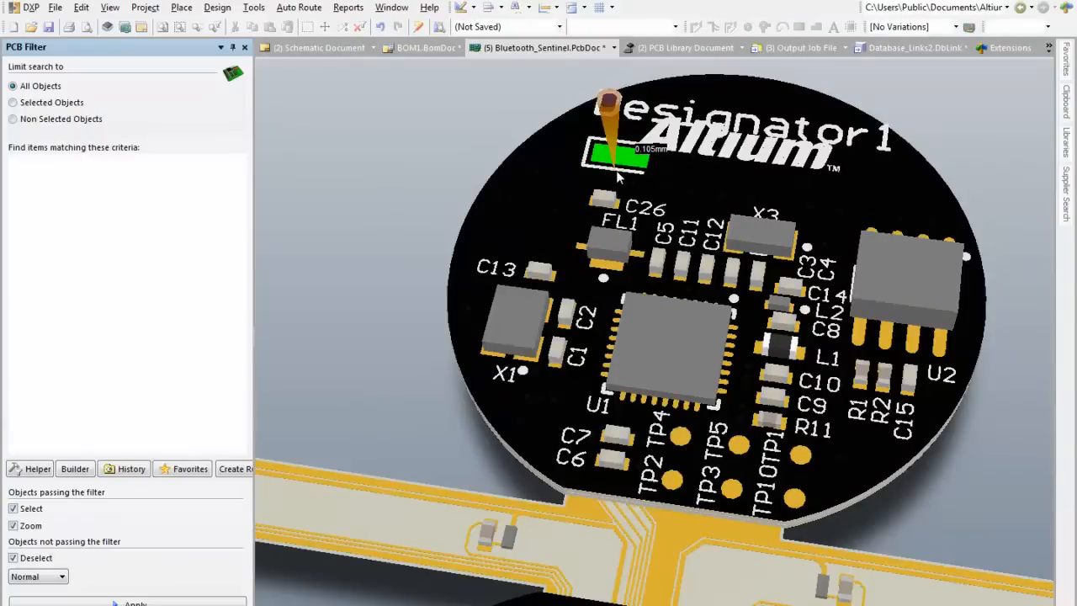
{"action": "scroll", "coordinate": [651, 193], "scroll_direction": "up", "scroll_amount": 1}
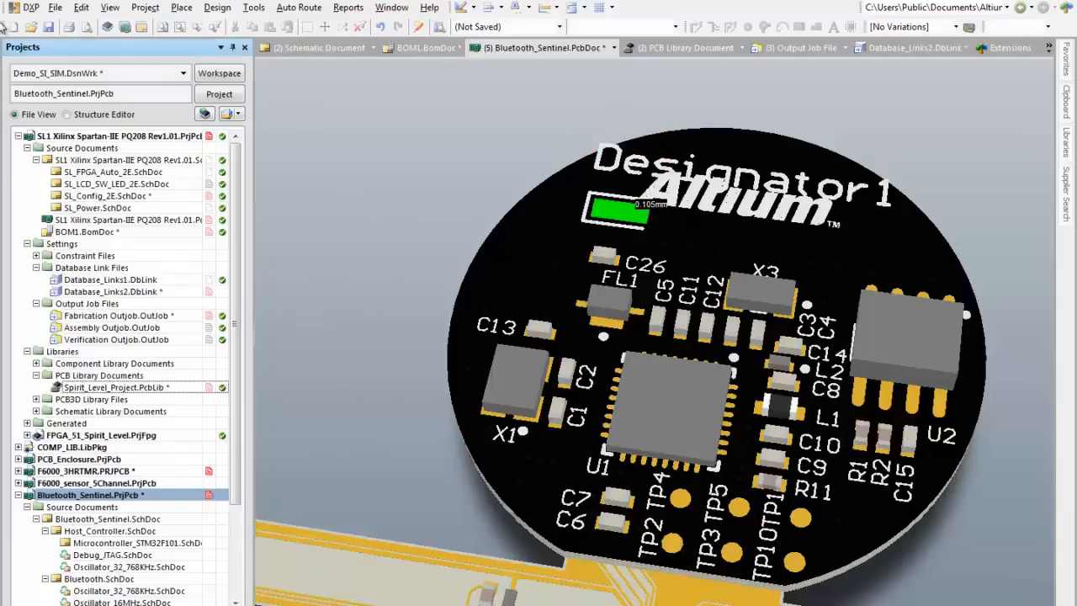
Step: Check the importable file types offered by the Import Wizard, and close it without importing anything
{"action": "left_click", "coordinate": [55, 8]}
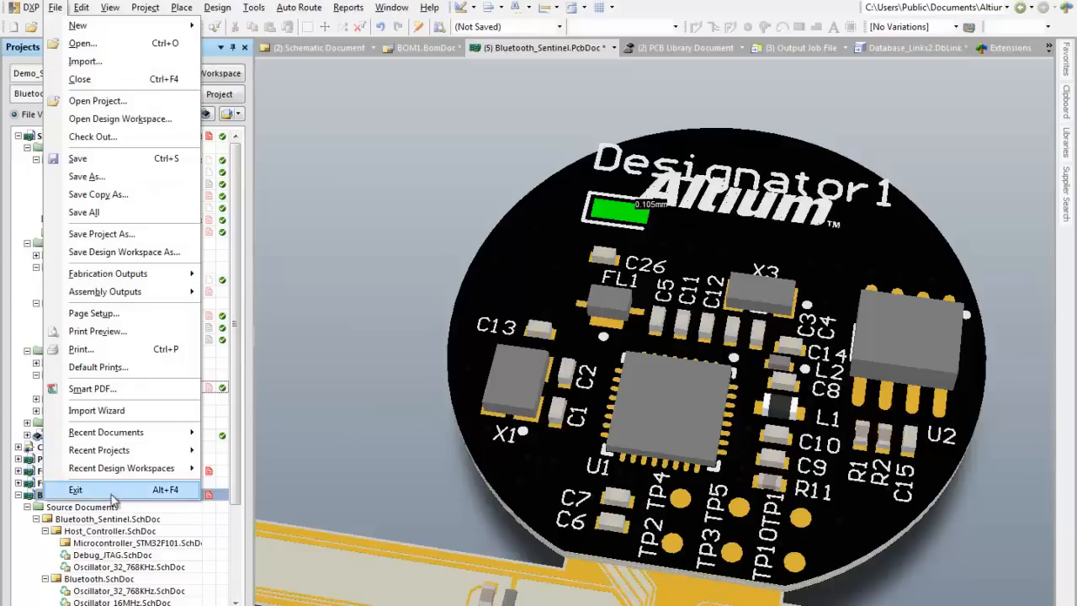
{"action": "left_click", "coordinate": [97, 410]}
{"action": "left_click", "coordinate": [629, 420]}
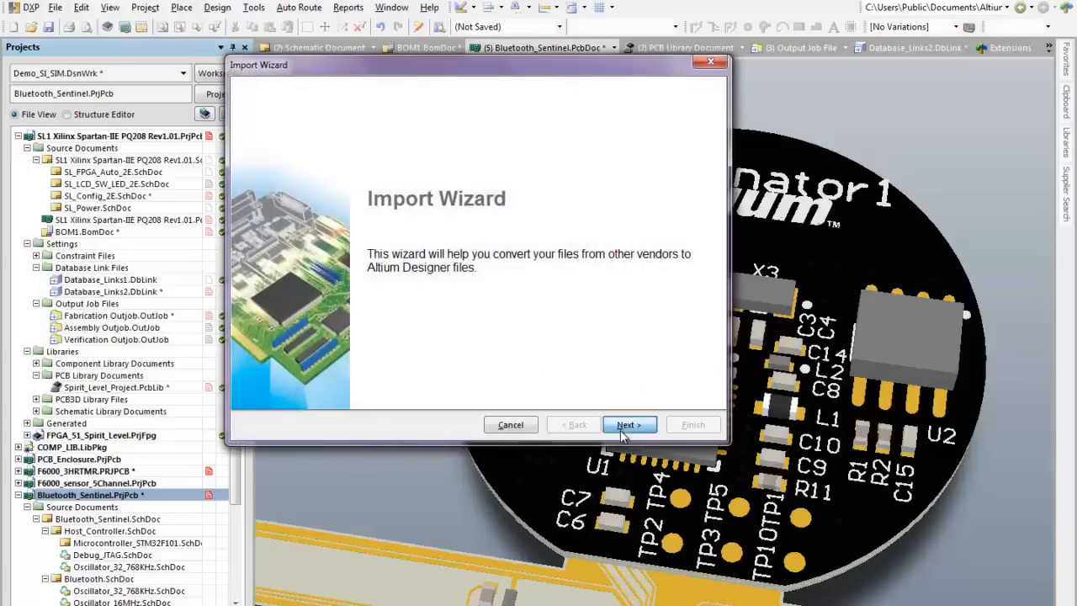
{"action": "left_click", "coordinate": [713, 62]}
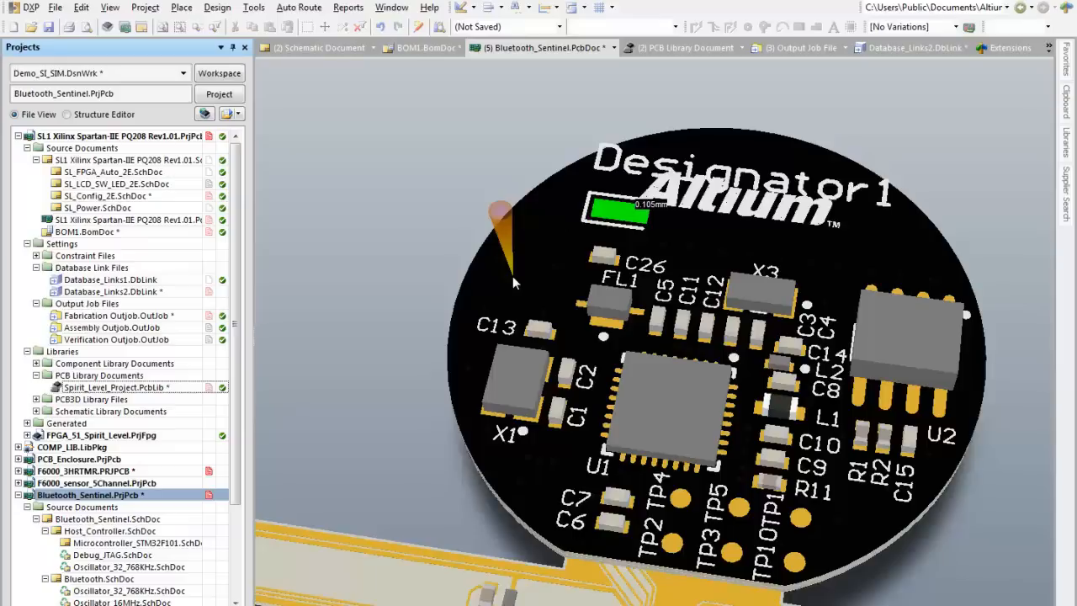
Step: Reopen the Import Wizard to show its introduction page, and cancel it
{"action": "left_click", "coordinate": [55, 8]}
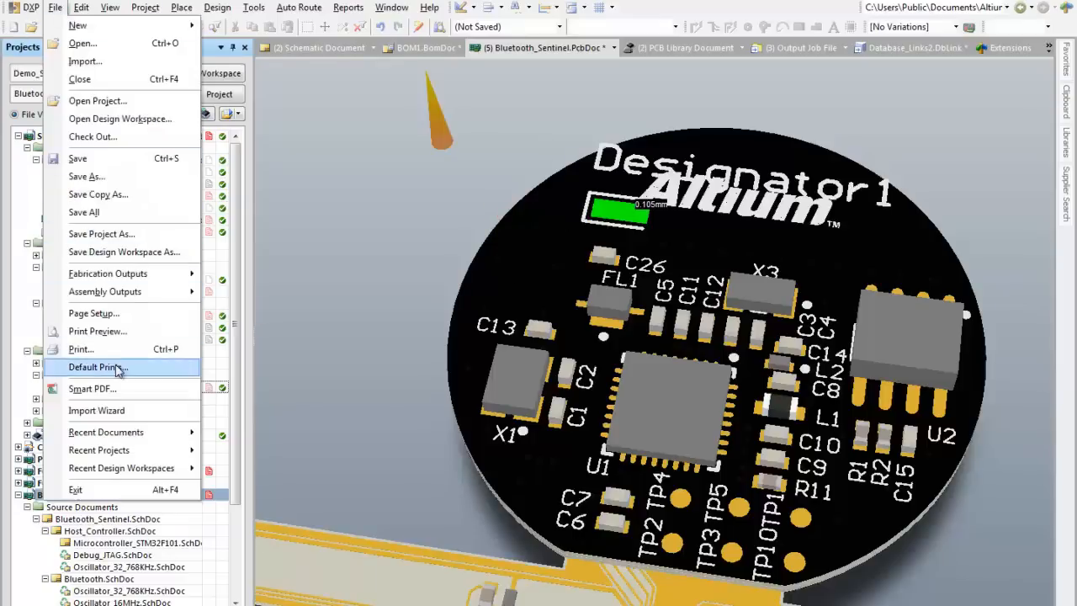
{"action": "left_click", "coordinate": [122, 410]}
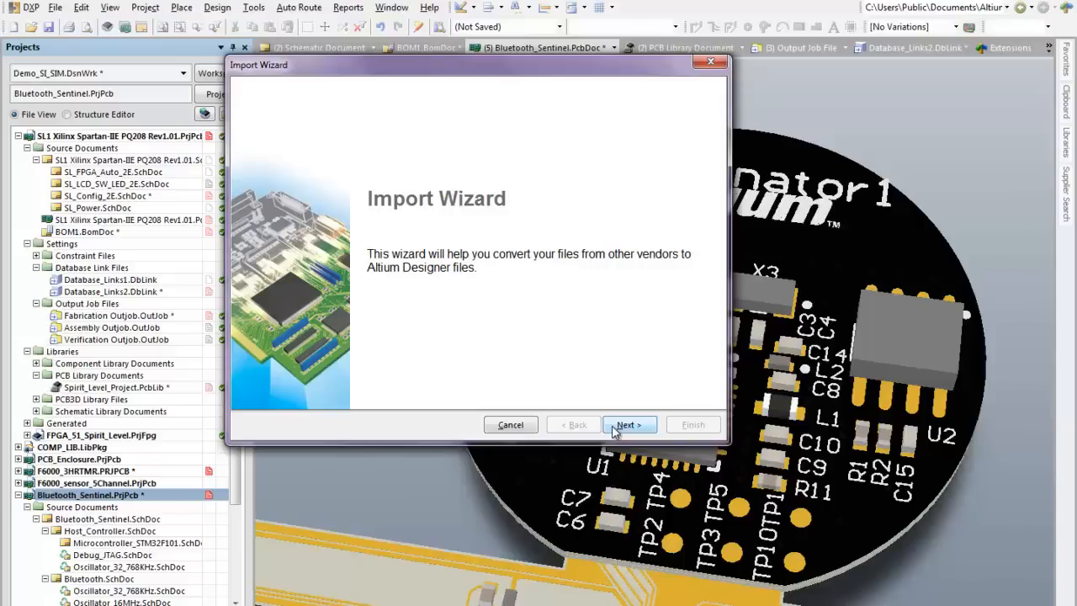
{"action": "left_click", "coordinate": [509, 425]}
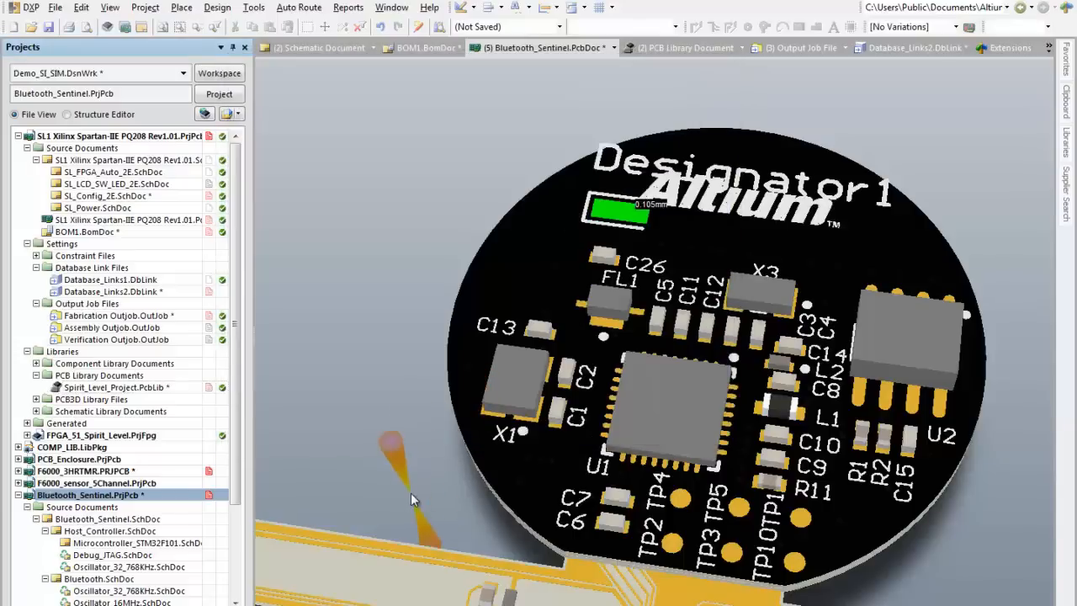
{"action": "right_click_drag", "start_coordinate": [436, 454], "coordinate": [476, 245]}
{"action": "scroll", "coordinate": [477, 245], "scroll_direction": "down", "scroll_amount": 5, "text": "ctrl"}
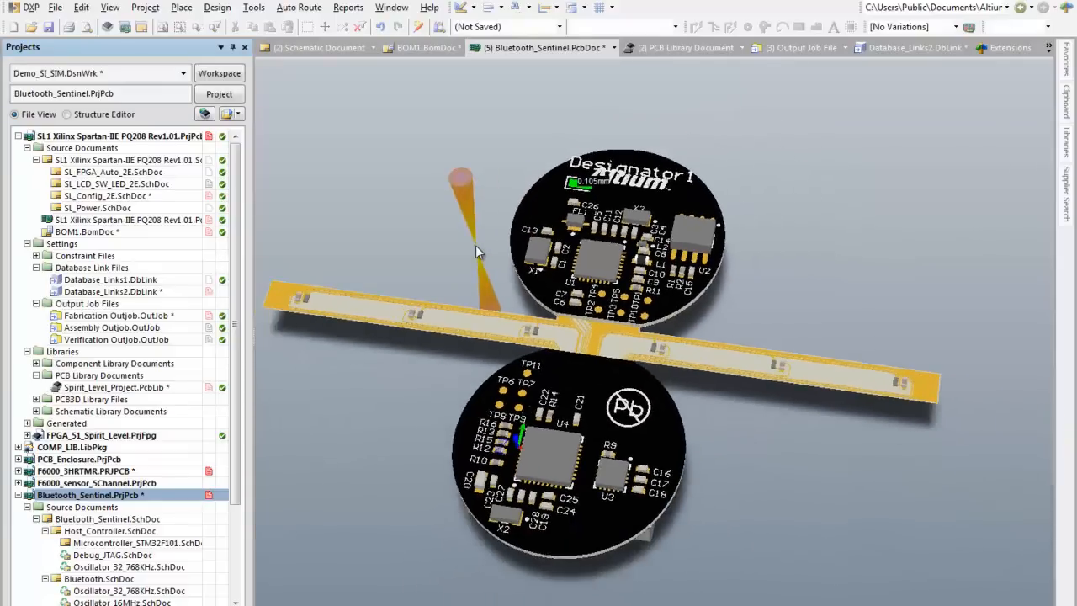